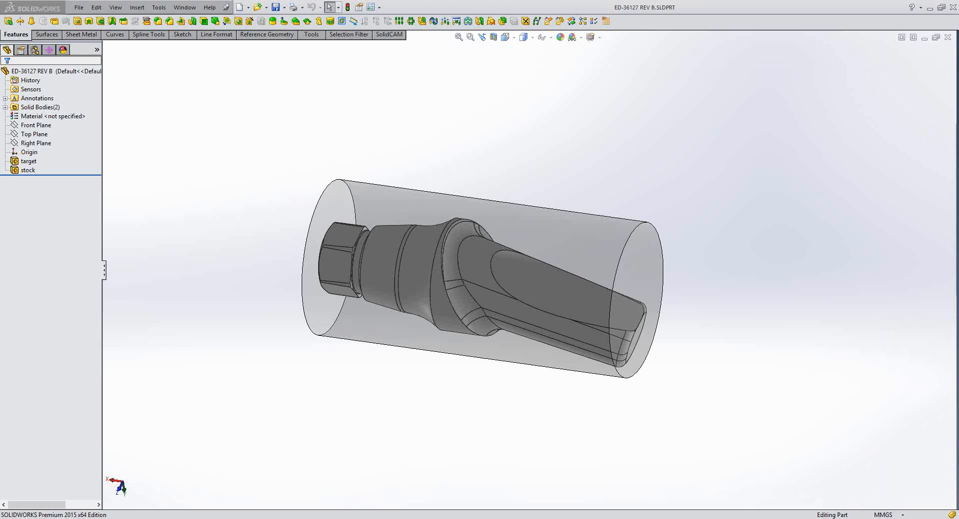
Switch to ModuleWorks Machine Simulator and hide the machine housing to expose the spindle and clamping device
{"action": "mouse_move", "coordinate": [309, 518]}
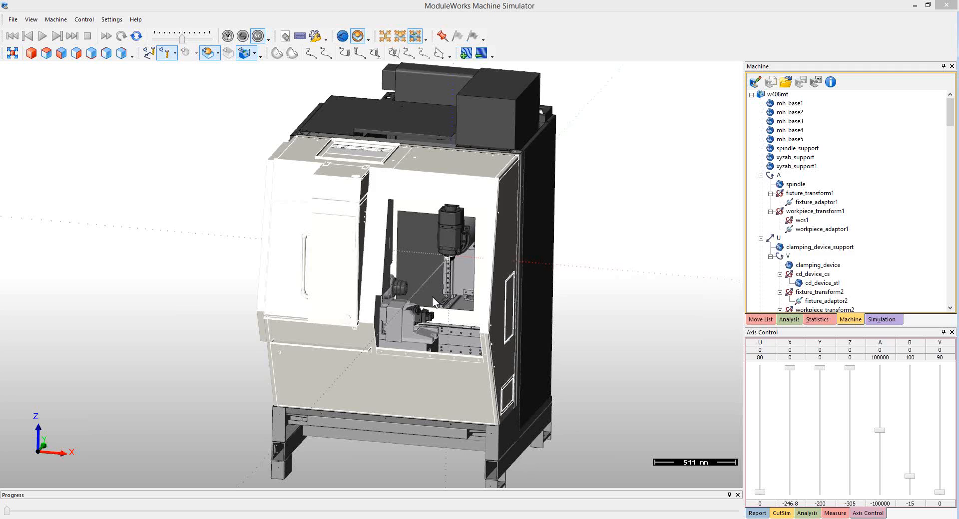
{"action": "scroll", "coordinate": [432, 296], "scroll_direction": "up", "scroll_amount": 2}
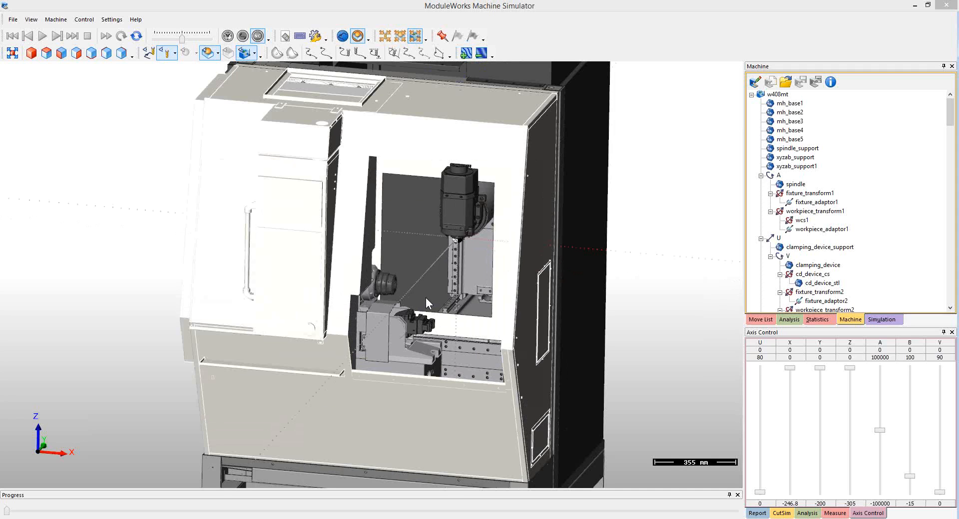
{"action": "scroll", "coordinate": [426, 297], "scroll_direction": "up", "scroll_amount": 5}
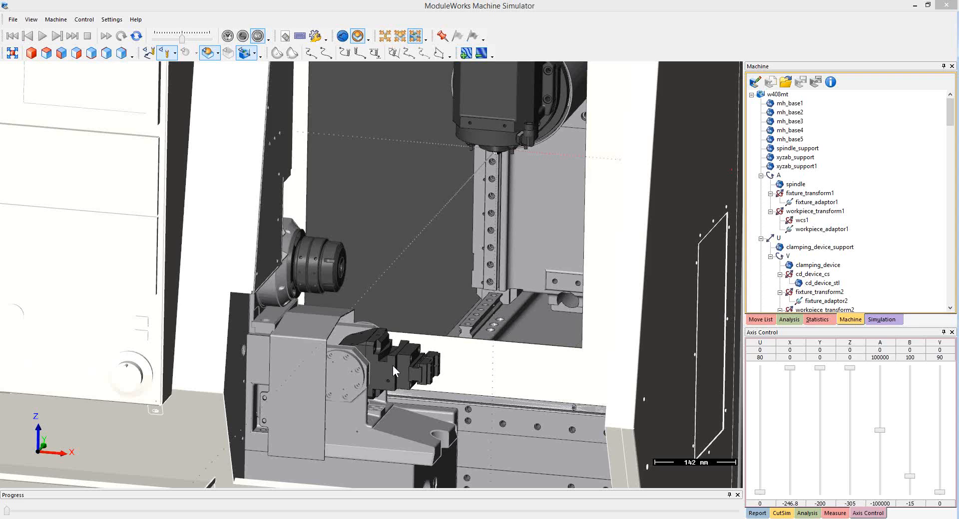
{"action": "left_click", "coordinate": [244, 53]}
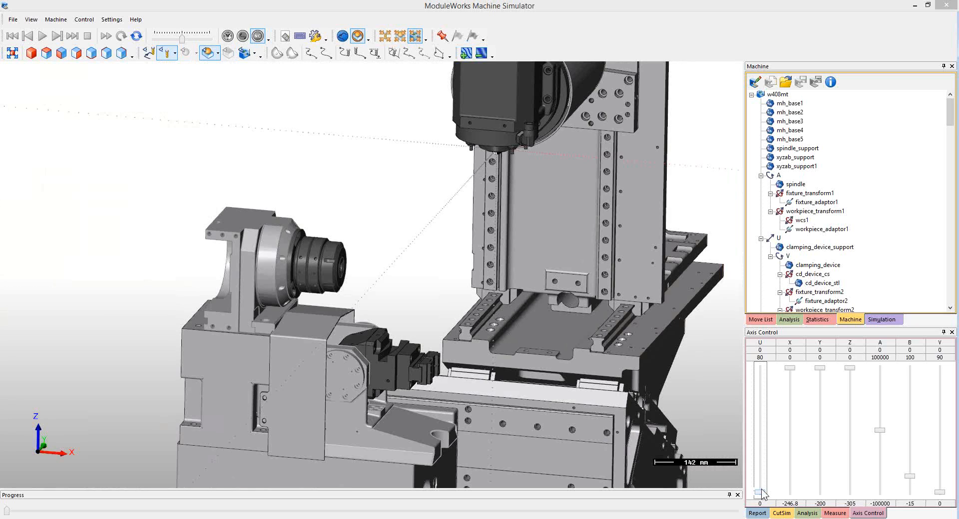
Move the clamping device by setting the U axis to 80 and the V axis to 90
{"action": "left_click", "coordinate": [760, 420]}
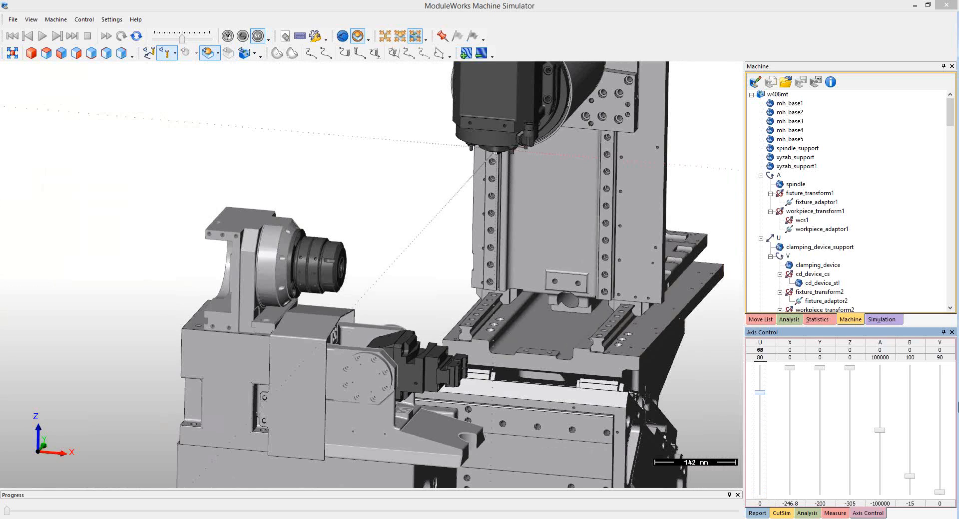
{"action": "left_click", "coordinate": [940, 492]}
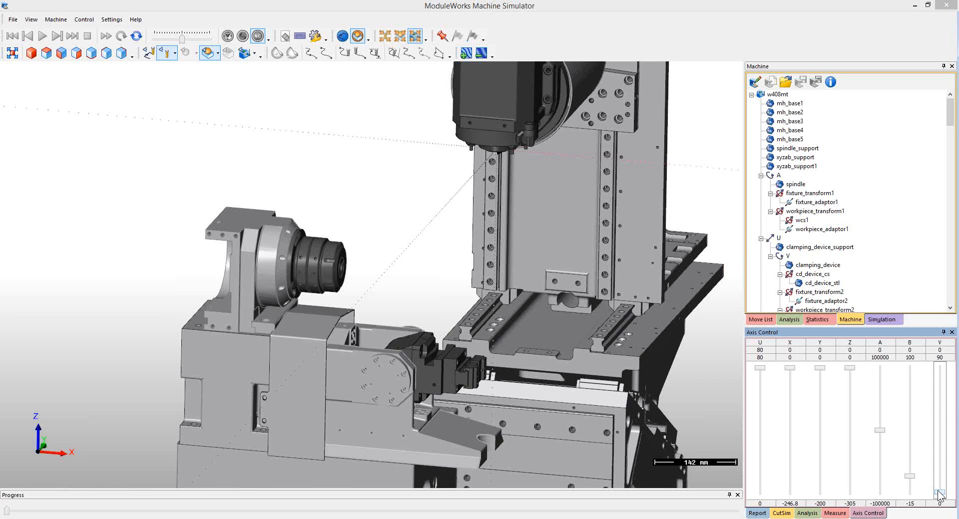
{"action": "left_click", "coordinate": [939, 373]}
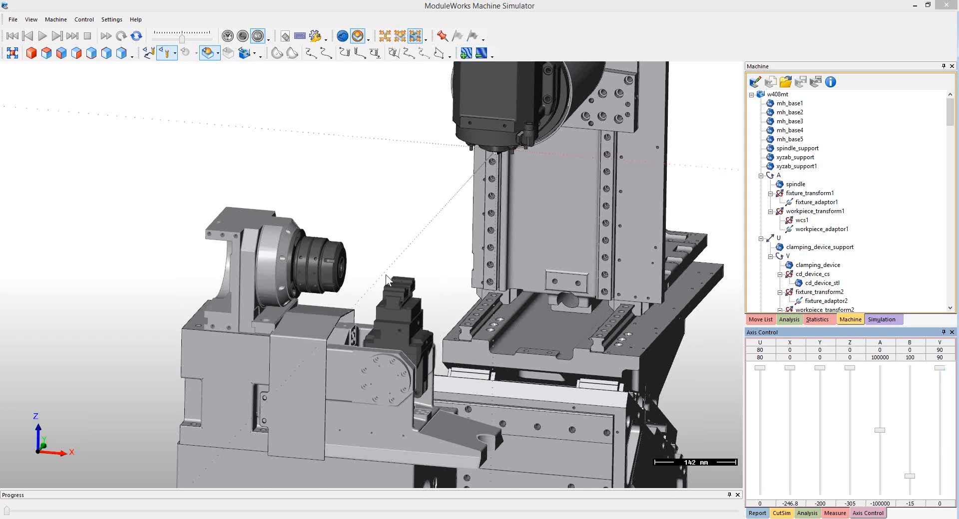
Examine the turned clamping device relative to the spindle, both close up and within the whole machine
{"action": "scroll", "coordinate": [385, 275], "scroll_direction": "up", "scroll_amount": 3}
{"action": "scroll", "coordinate": [395, 285], "scroll_direction": "up", "scroll_amount": 1}
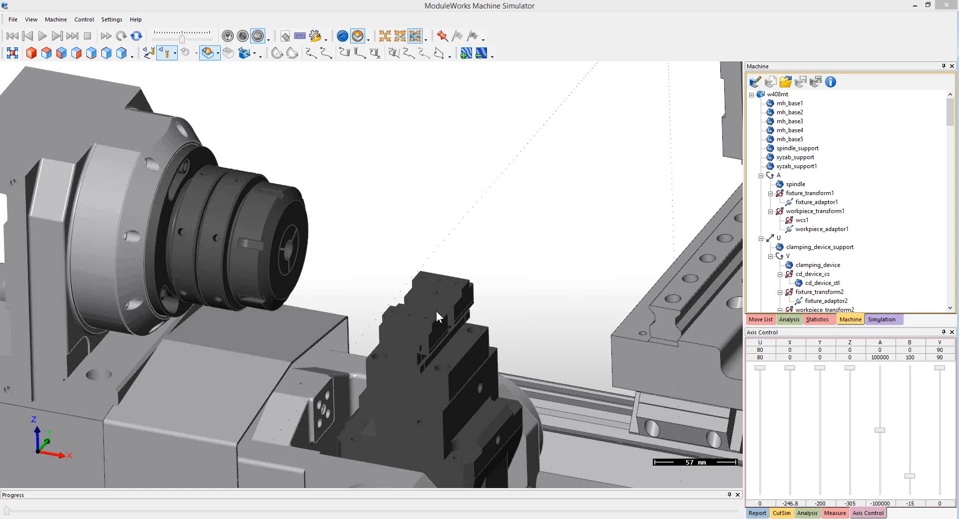
{"action": "middle_click_drag", "start_coordinate": [436, 311], "coordinate": [463, 319]}
{"action": "scroll", "coordinate": [465, 324], "scroll_direction": "down", "scroll_amount": 3}
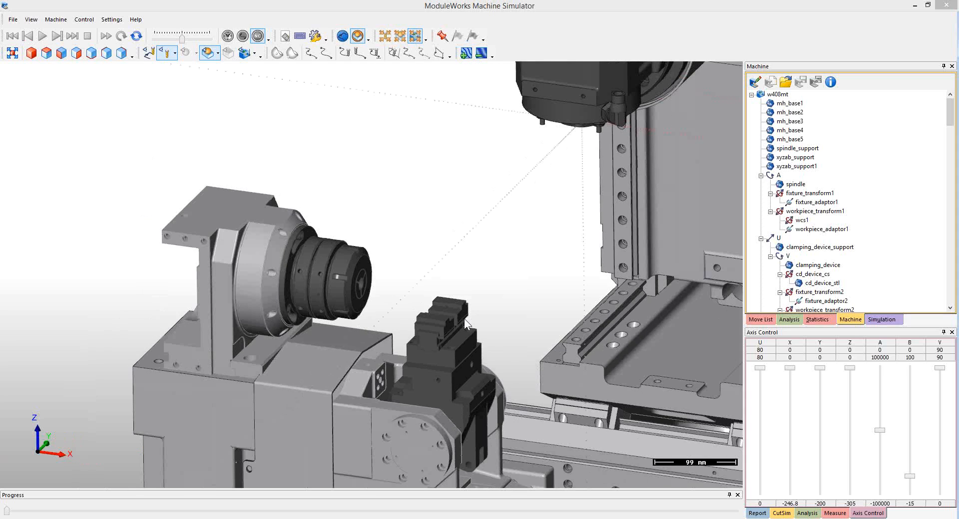
{"action": "scroll", "coordinate": [464, 318], "scroll_direction": "up", "scroll_amount": 1}
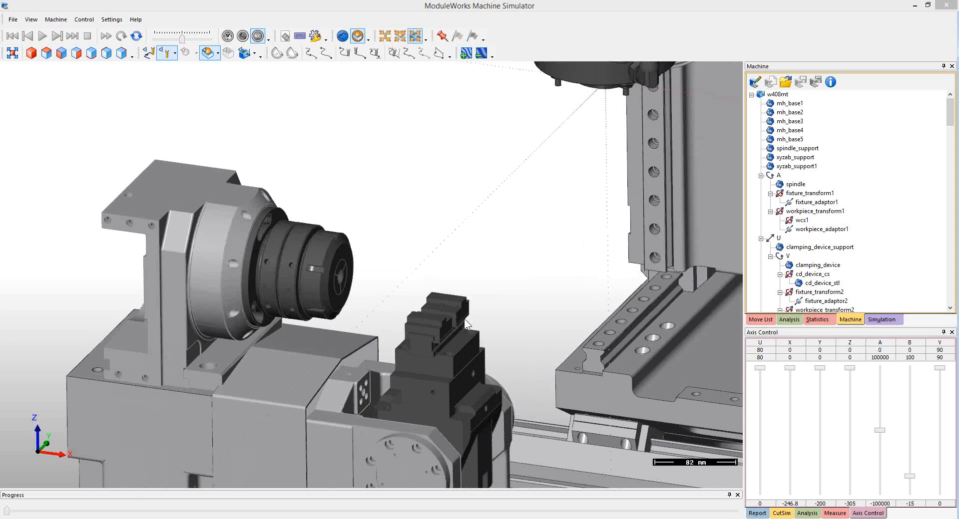
{"action": "scroll", "coordinate": [464, 318], "scroll_direction": "down", "scroll_amount": 9}
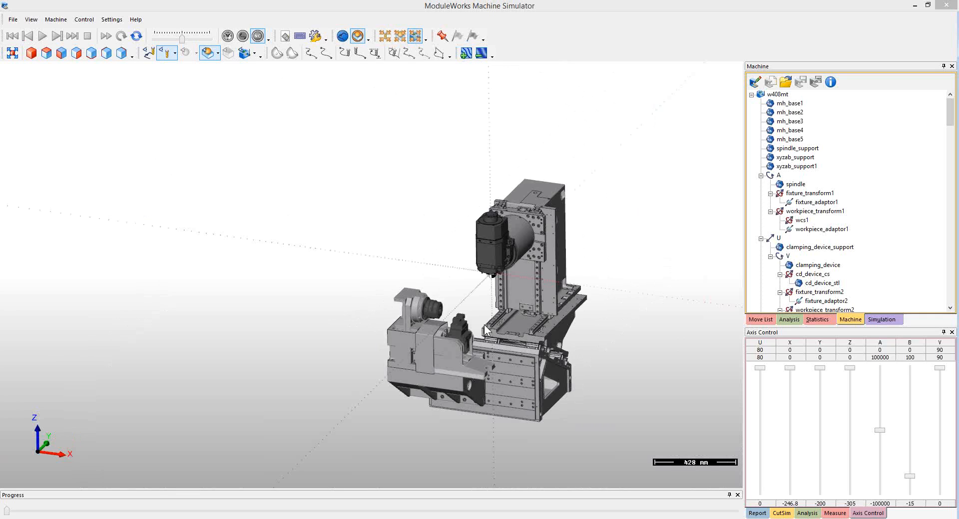
{"action": "scroll", "coordinate": [484, 324], "scroll_direction": "up", "scroll_amount": 2}
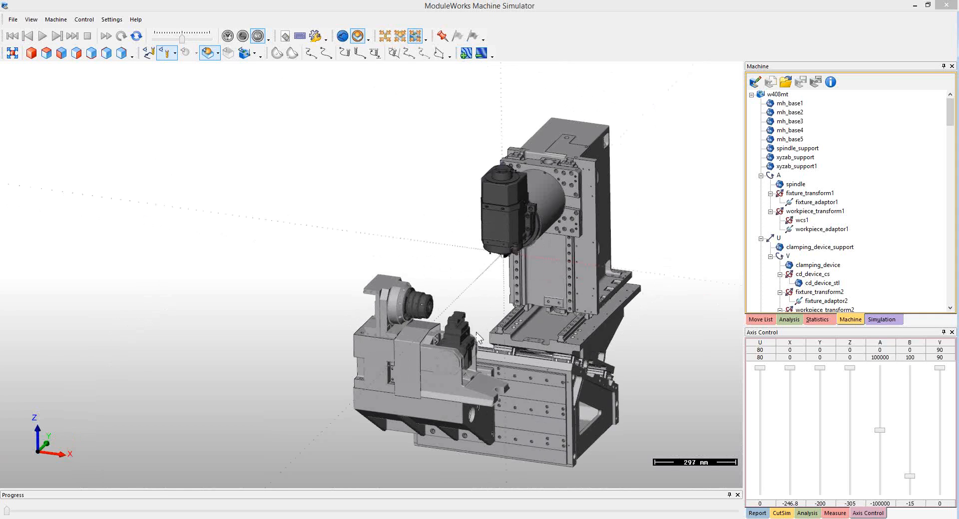
{"action": "scroll", "coordinate": [476, 332], "scroll_direction": "up", "scroll_amount": 1}
{"action": "scroll", "coordinate": [470, 330], "scroll_direction": "up", "scroll_amount": 1}
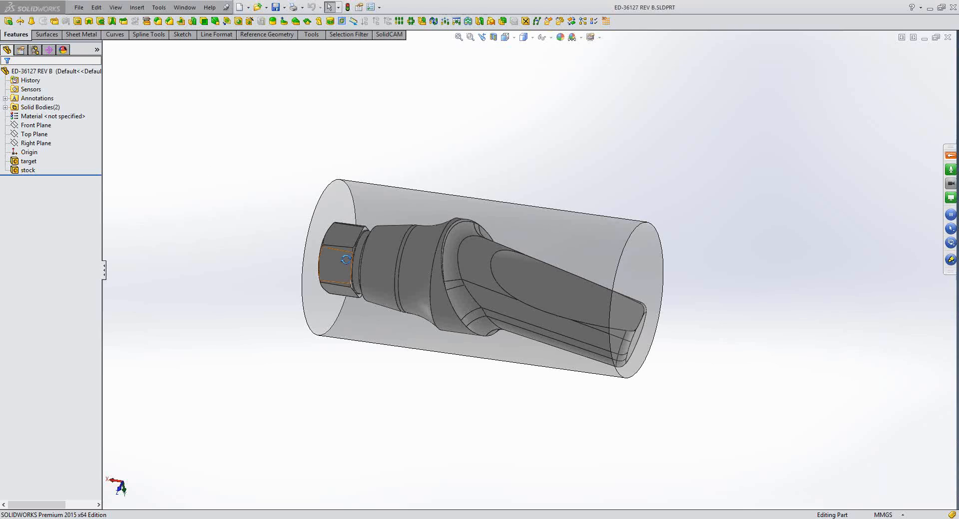
Switch to SOLIDWORKS and start a new SolidCAM Mill-Turn part from the ED-36127 REV B model
{"action": "middle_click_drag", "start_coordinate": [346, 259], "coordinate": [538, 307]}
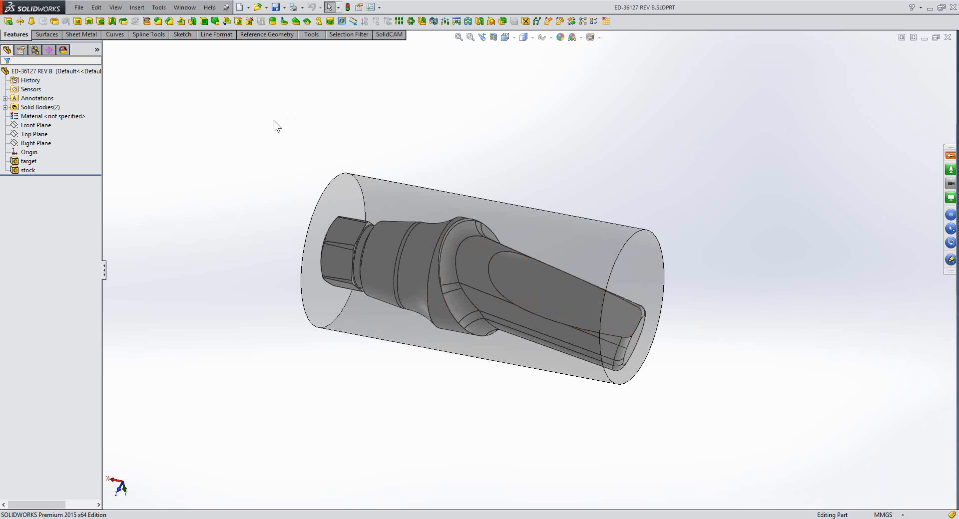
{"action": "left_click", "coordinate": [159, 8]}
{"action": "mouse_move", "coordinate": [179, 42]}
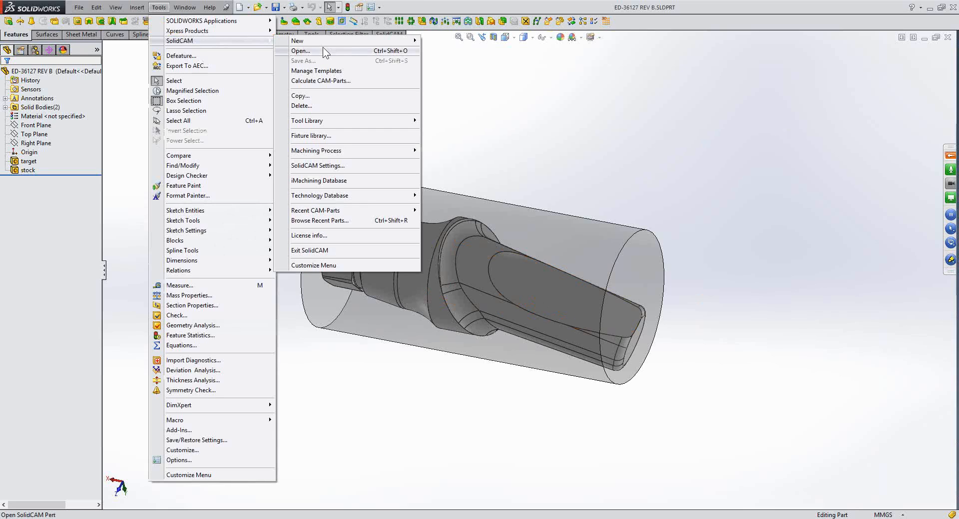
{"action": "mouse_move", "coordinate": [409, 41]}
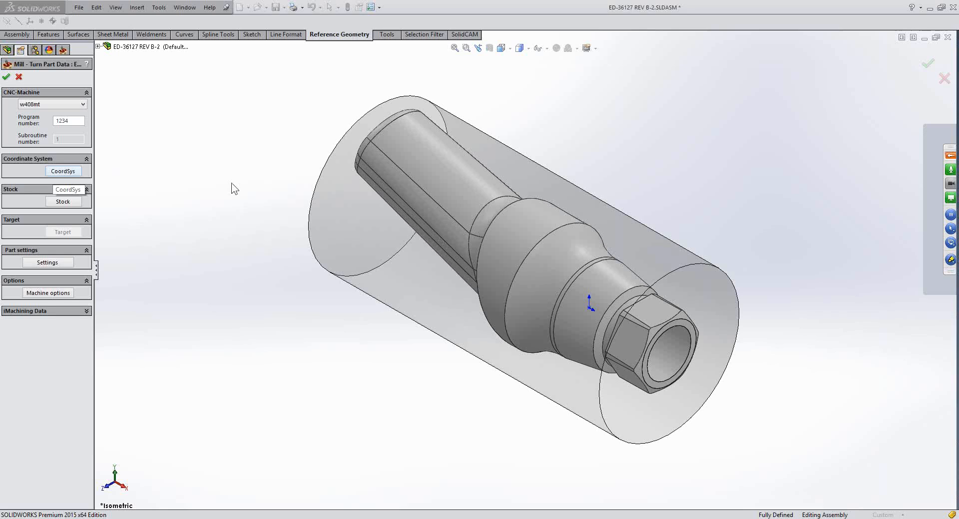
Define machine coordinate system 1 on the stock with its origin at the center of revolution face, and save the Mill-Turn part data
{"action": "middle_click_drag", "start_coordinate": [231, 183], "coordinate": [233, 188]}
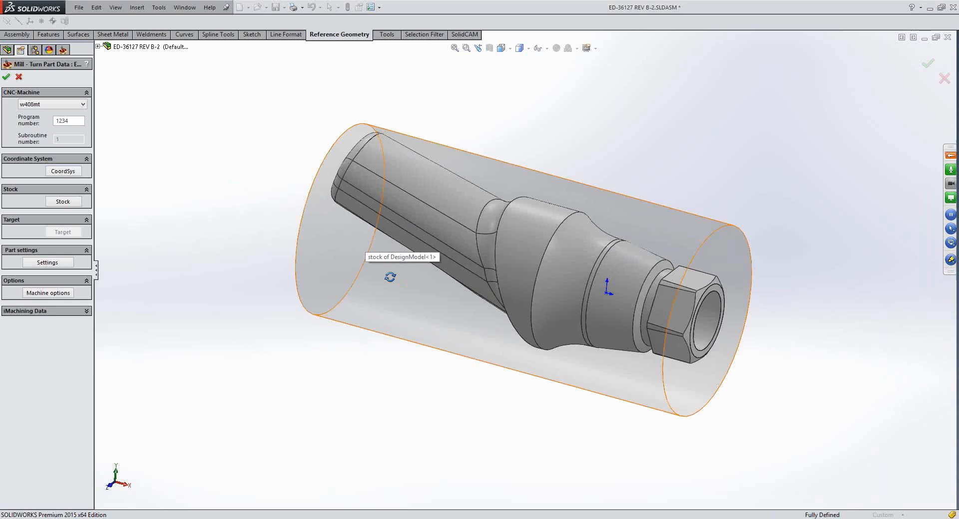
{"action": "middle_click_drag", "start_coordinate": [390, 277], "coordinate": [605, 181]}
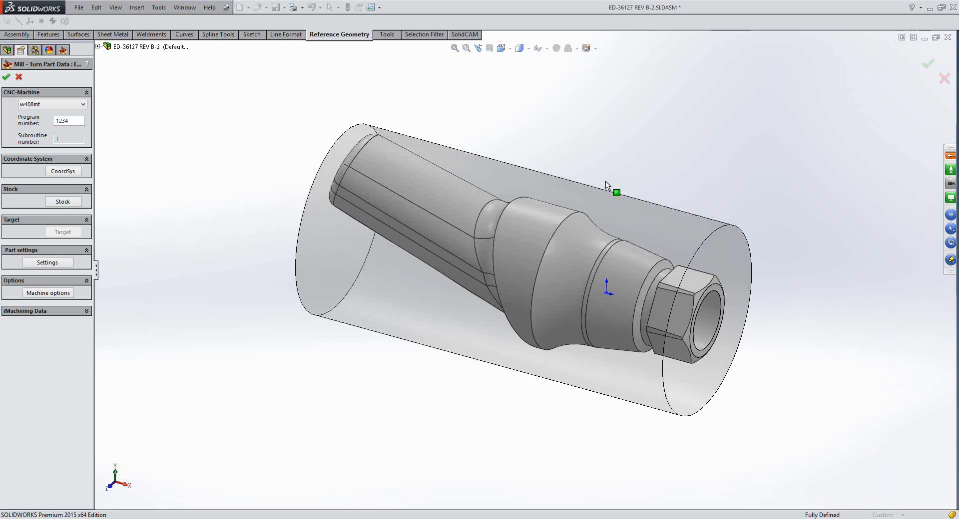
{"action": "scroll", "coordinate": [605, 181], "scroll_direction": "up", "scroll_amount": 1}
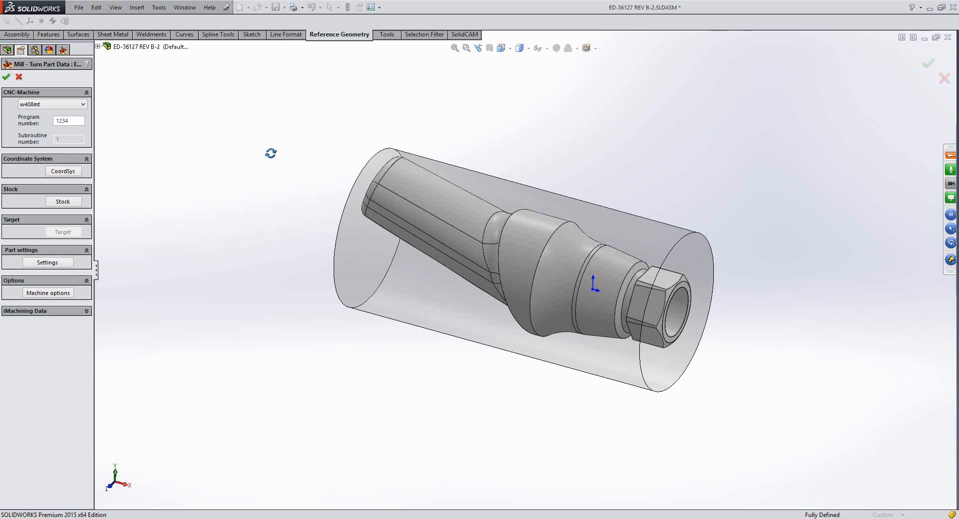
{"action": "middle_click_drag", "start_coordinate": [270, 153], "coordinate": [283, 163]}
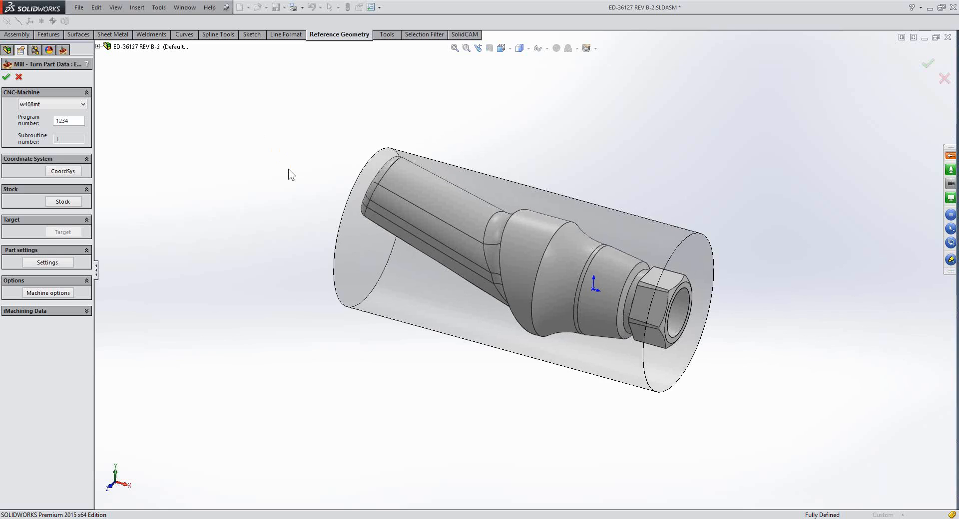
{"action": "left_click", "coordinate": [77, 171]}
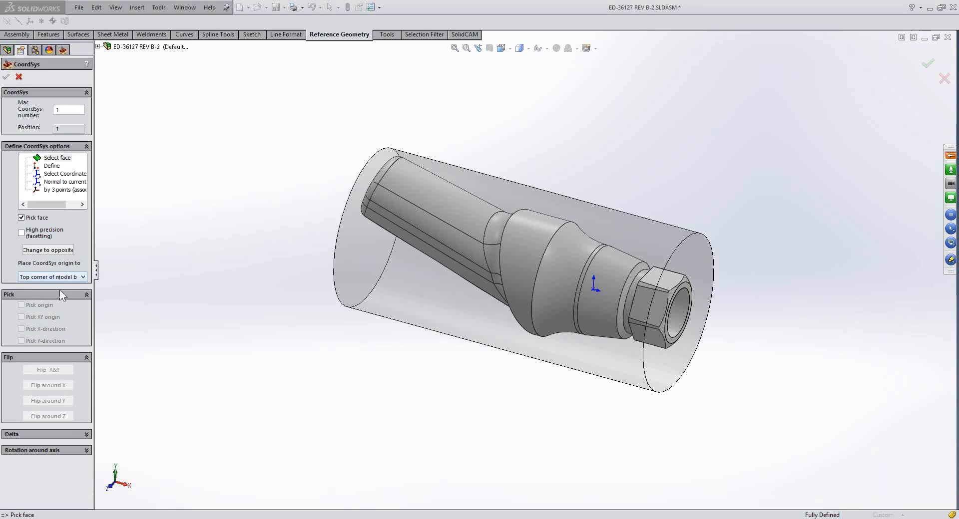
{"action": "left_click", "coordinate": [59, 278]}
{"action": "left_click", "coordinate": [60, 299]}
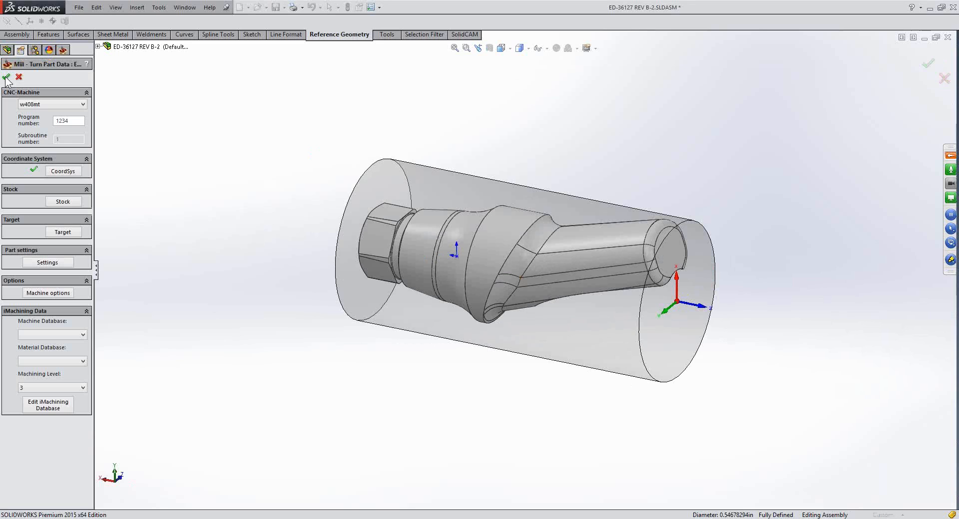
{"action": "left_click", "coordinate": [7, 77]}
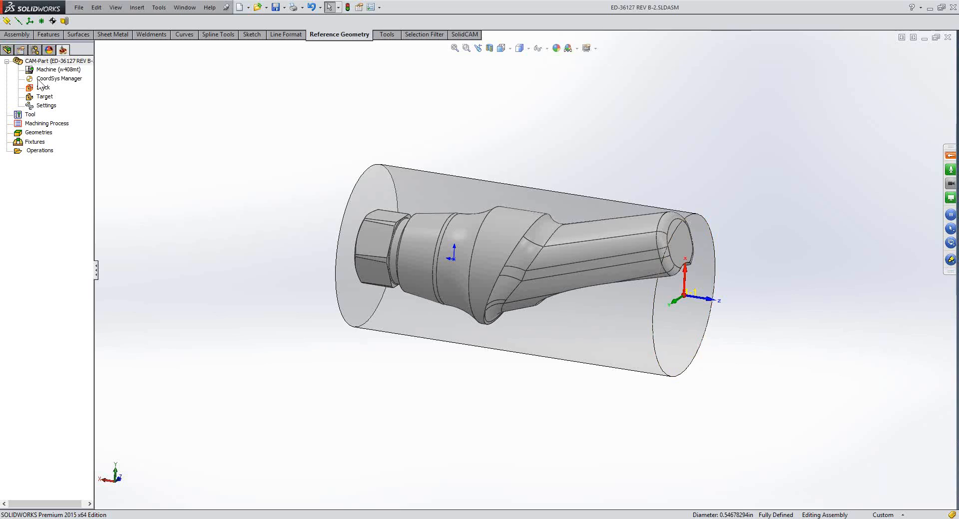
Inspect the default machining levels of position 1 under MAC 1 in the CoordSys Manager
{"action": "double_click", "coordinate": [59, 79]}
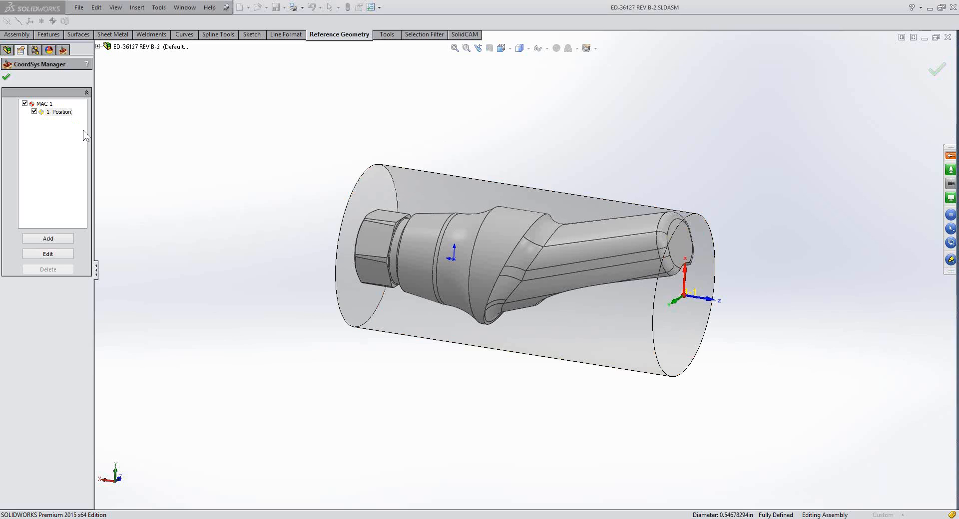
{"action": "right_click", "coordinate": [69, 112]}
{"action": "left_click", "coordinate": [84, 130]}
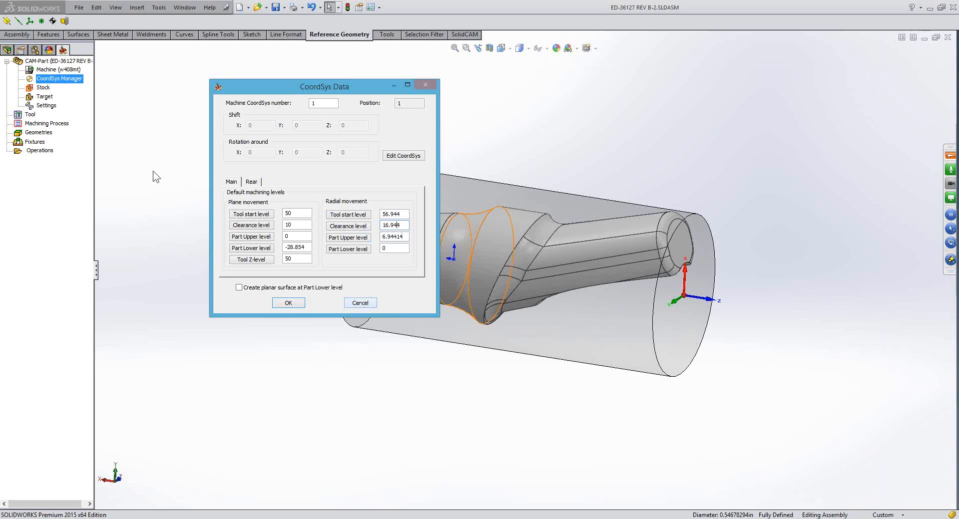
{"action": "key", "text": "Return"}
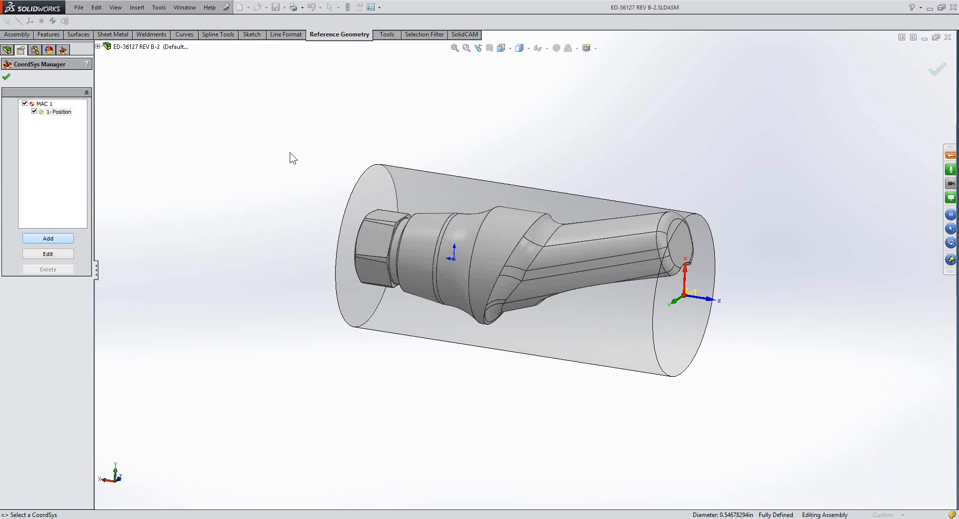
Add a coordinate system with machine CoordSys number 2
{"action": "left_click", "coordinate": [48, 238]}
{"action": "type", "text": "2"}
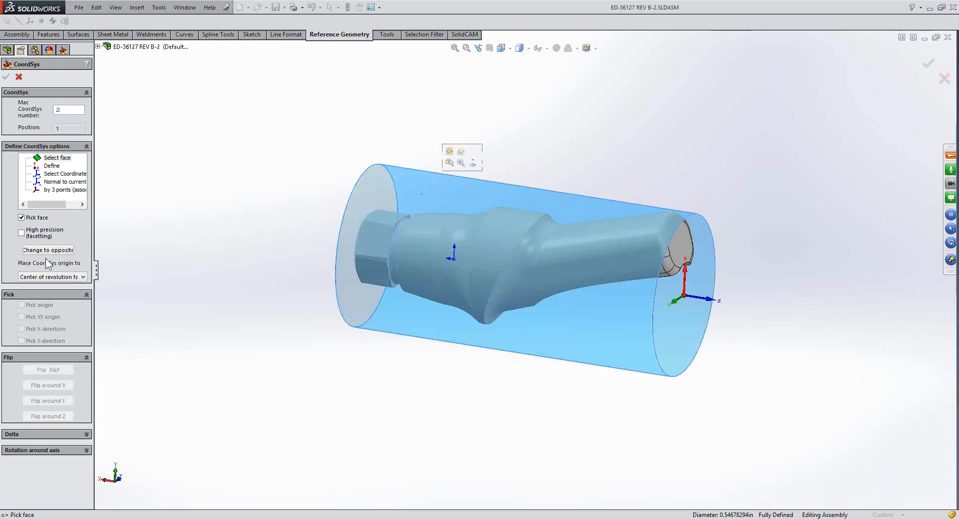
{"action": "left_click", "coordinate": [63, 250]}
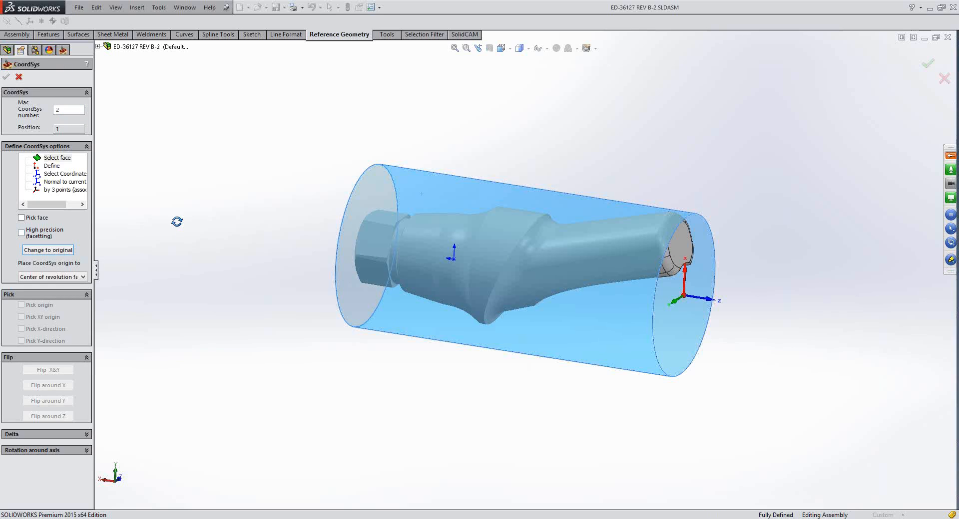
{"action": "middle_click_drag", "start_coordinate": [177, 222], "coordinate": [179, 222]}
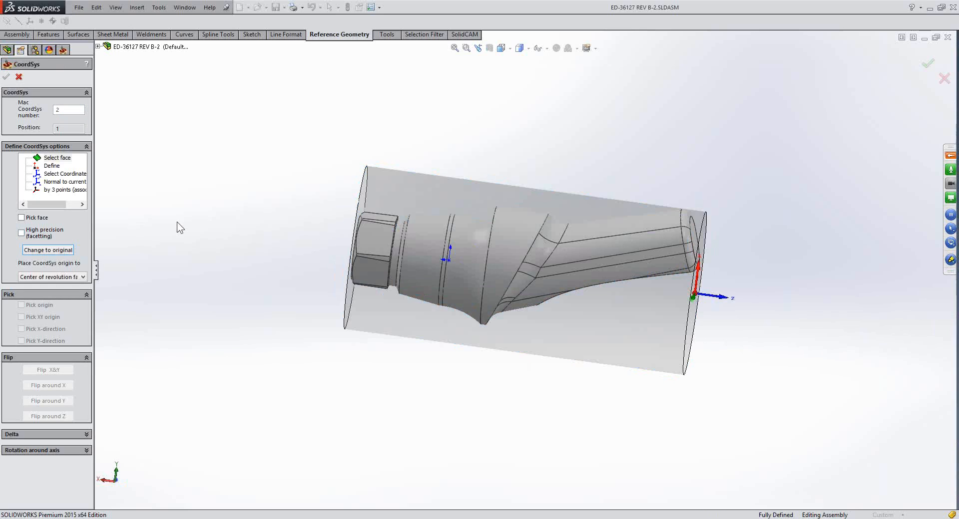
{"action": "left_click", "coordinate": [54, 251]}
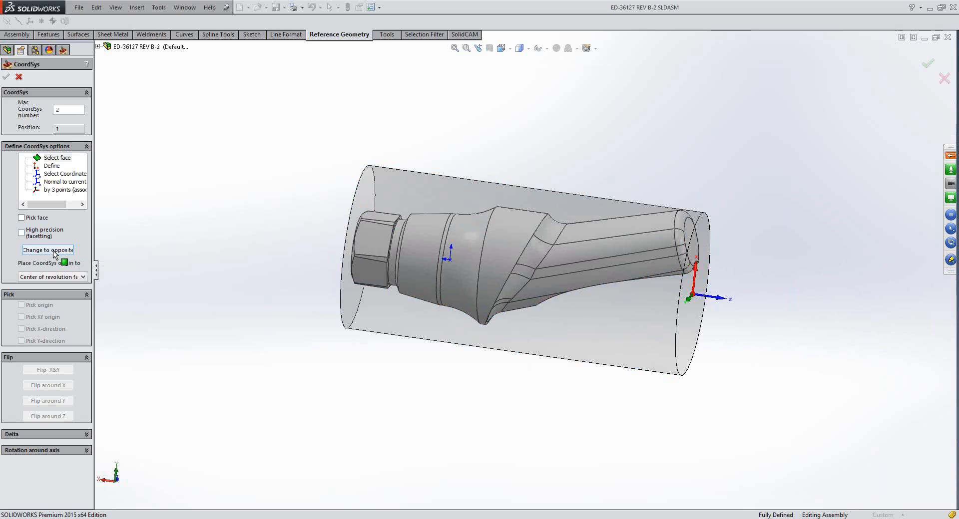
{"action": "left_click", "coordinate": [421, 194]}
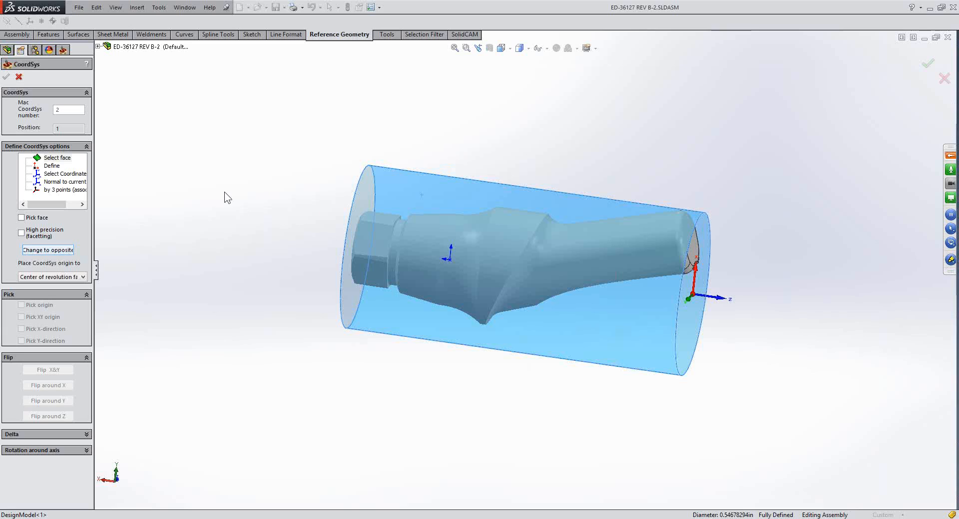
{"action": "middle_click_drag", "start_coordinate": [224, 191], "coordinate": [227, 197]}
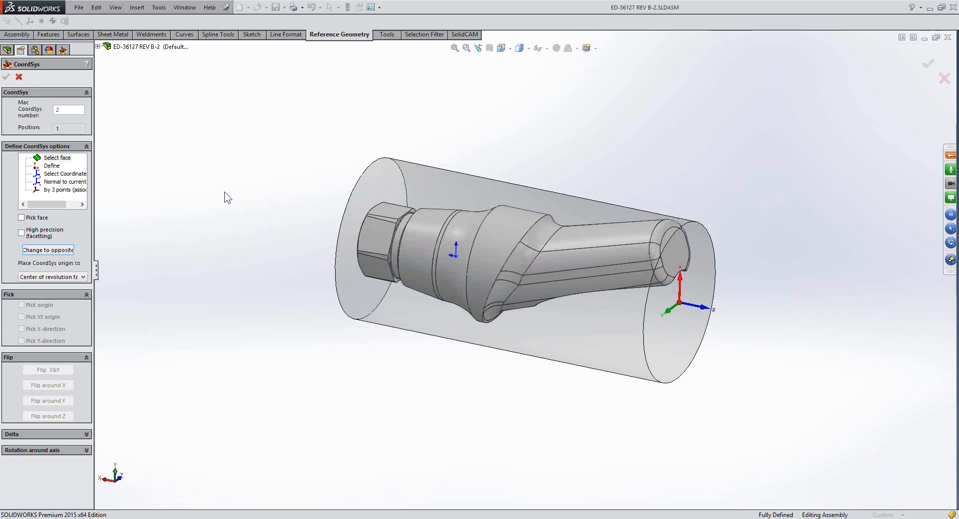
Pick the stock's cylindrical face for coordinate system 2, flip it to the opposite end, and accept its default machining levels
{"action": "left_click", "coordinate": [21, 218]}
{"action": "left_click", "coordinate": [424, 188]}
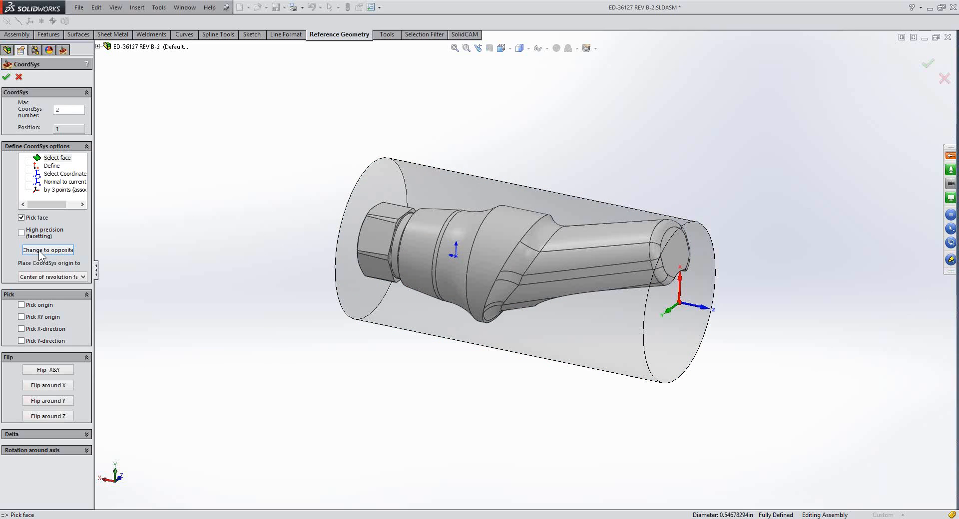
{"action": "left_click", "coordinate": [40, 250]}
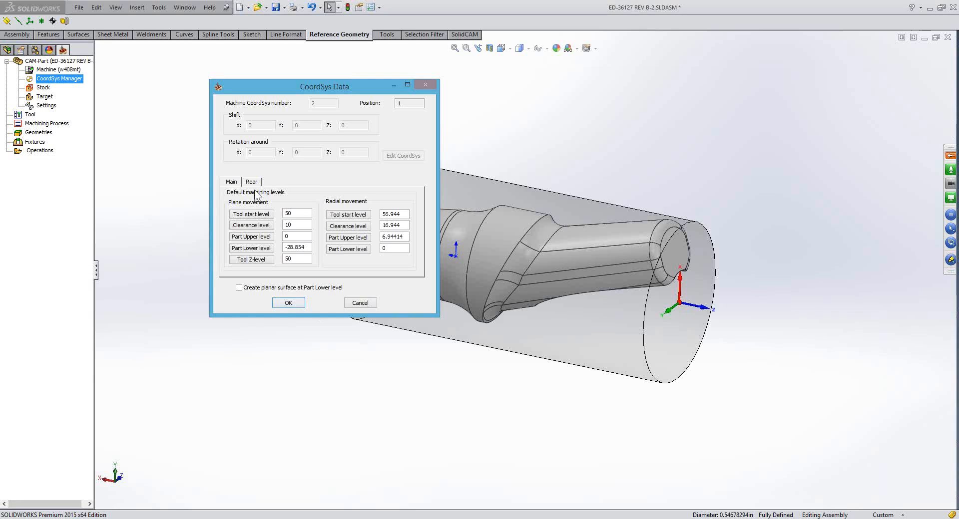
{"action": "left_click", "coordinate": [288, 304]}
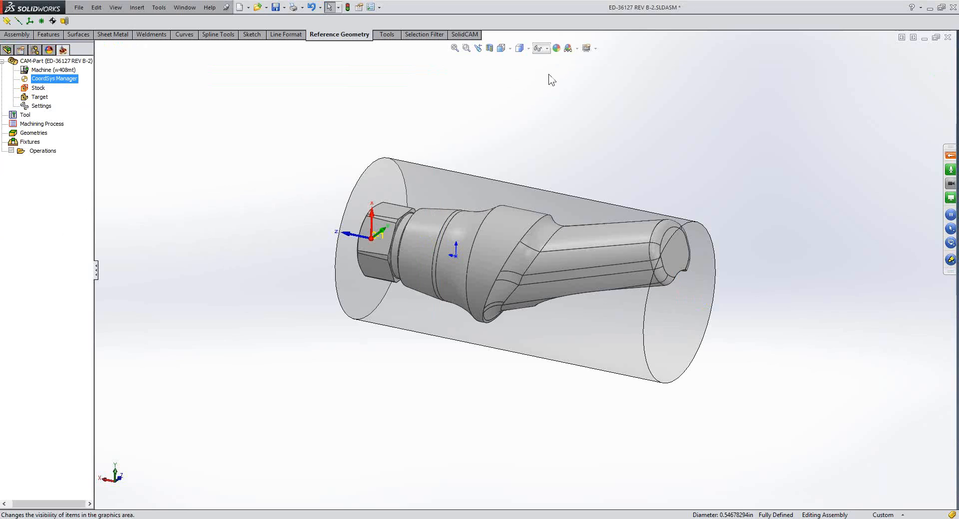
Hide the displayed reference geometry items, including the origin, in the graphics area
{"action": "left_click", "coordinate": [540, 48]}
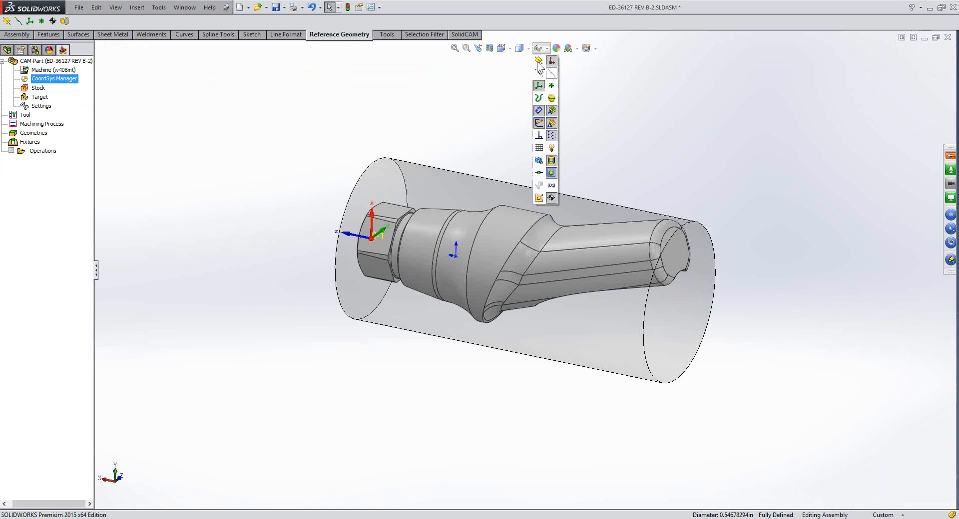
{"action": "left_click", "coordinate": [539, 73]}
{"action": "left_click", "coordinate": [552, 99]}
{"action": "left_click", "coordinate": [539, 98]}
{"action": "middle_click_drag", "start_coordinate": [438, 115], "coordinate": [450, 104]}
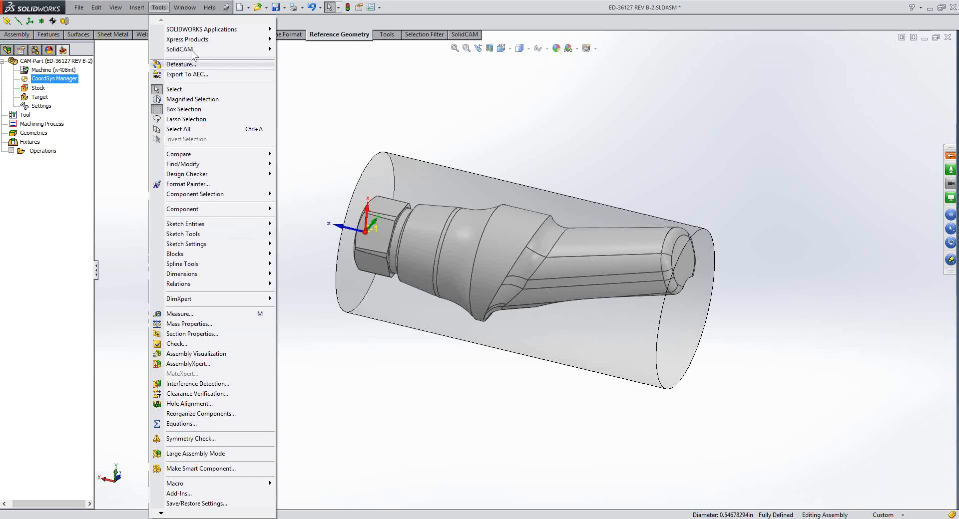
Inspect the Mill-Turn options of the automatic CAM-Part definition in the SolidCAM settings, and leave without changes
{"action": "mouse_move", "coordinate": [190, 50]}
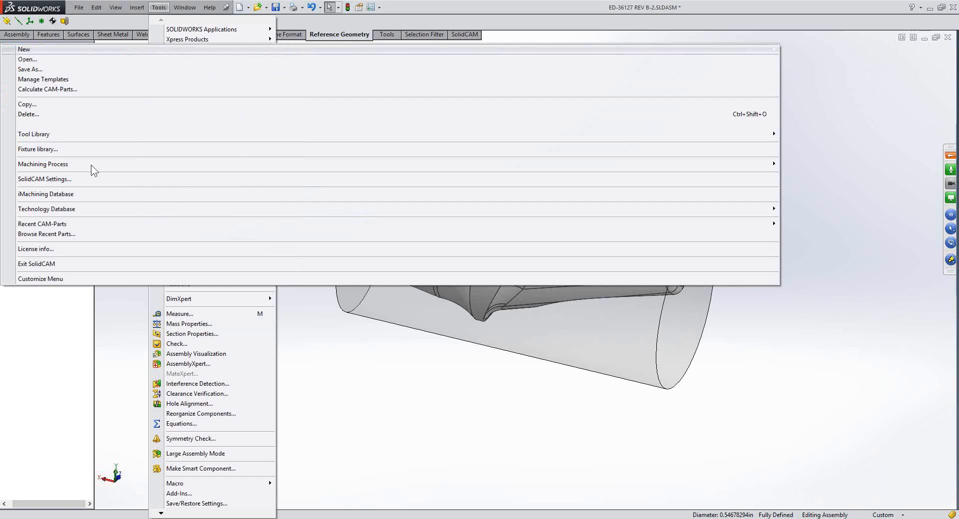
{"action": "left_click", "coordinate": [127, 180]}
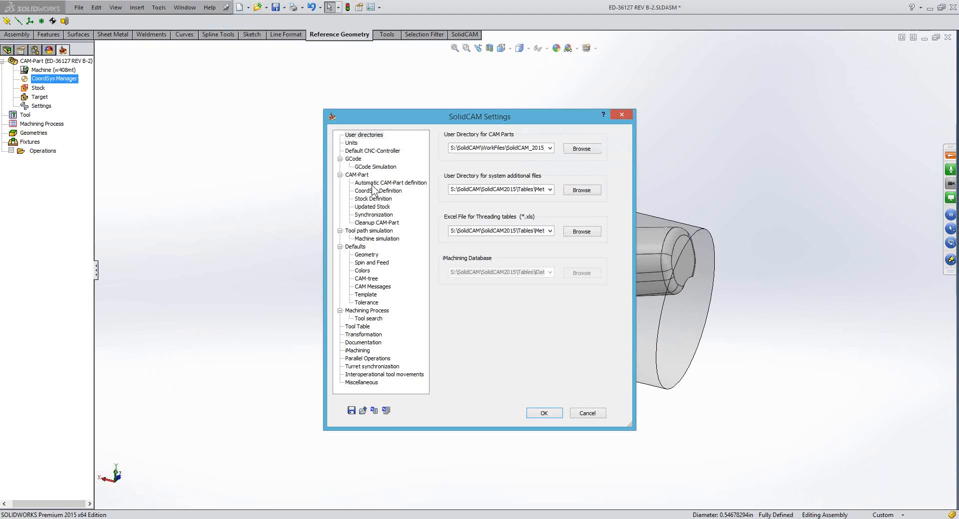
{"action": "left_click", "coordinate": [374, 183]}
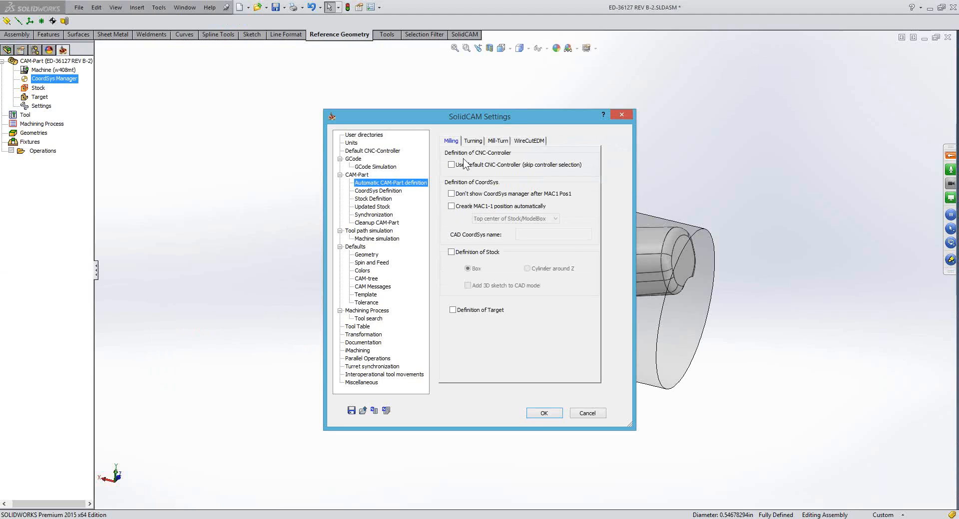
{"action": "left_click", "coordinate": [498, 141]}
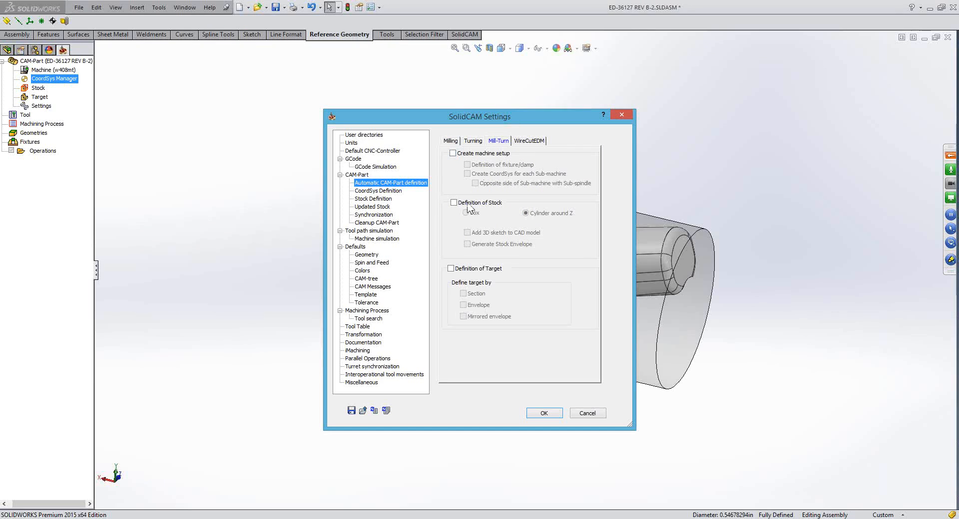
{"action": "left_click", "coordinate": [589, 414]}
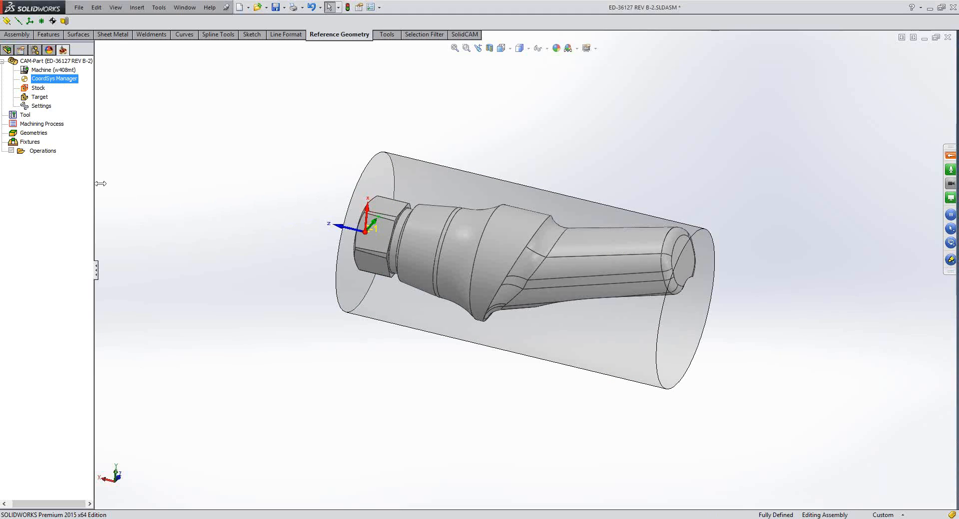
Widen the CAM tree and start defining the stock as a cylinder relative to the model around the abutment's solid
{"action": "left_click_drag", "start_coordinate": [101, 183], "coordinate": [118, 183]}
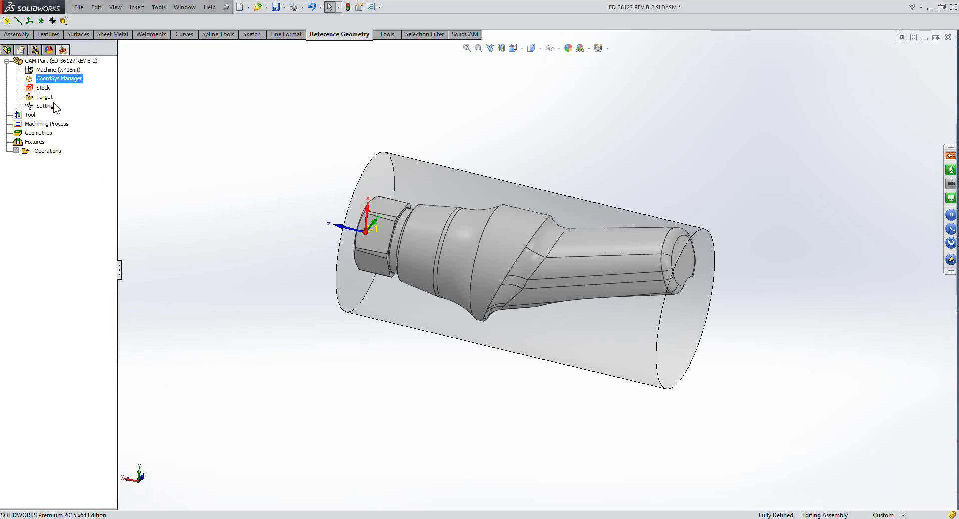
{"action": "left_click", "coordinate": [40, 90]}
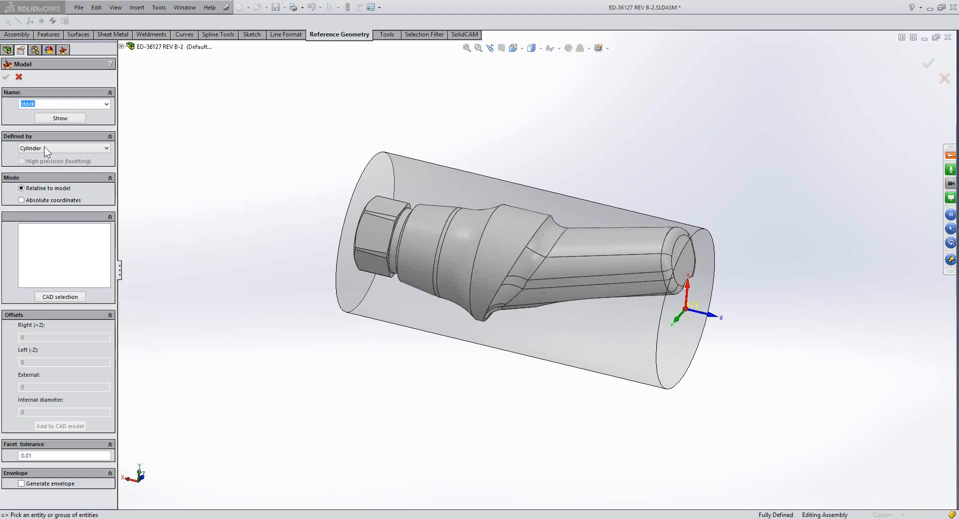
{"action": "left_click", "coordinate": [44, 146]}
{"action": "left_click", "coordinate": [43, 160]}
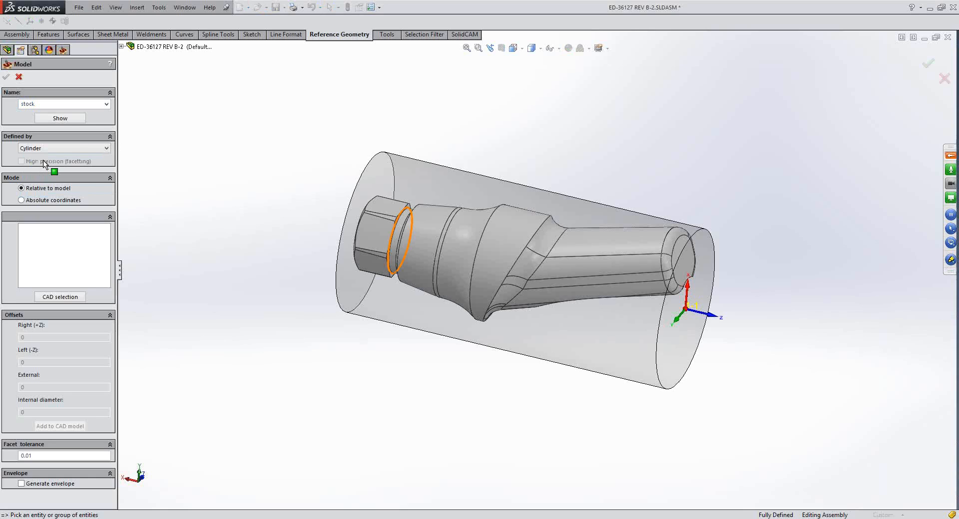
{"action": "left_click", "coordinate": [510, 235]}
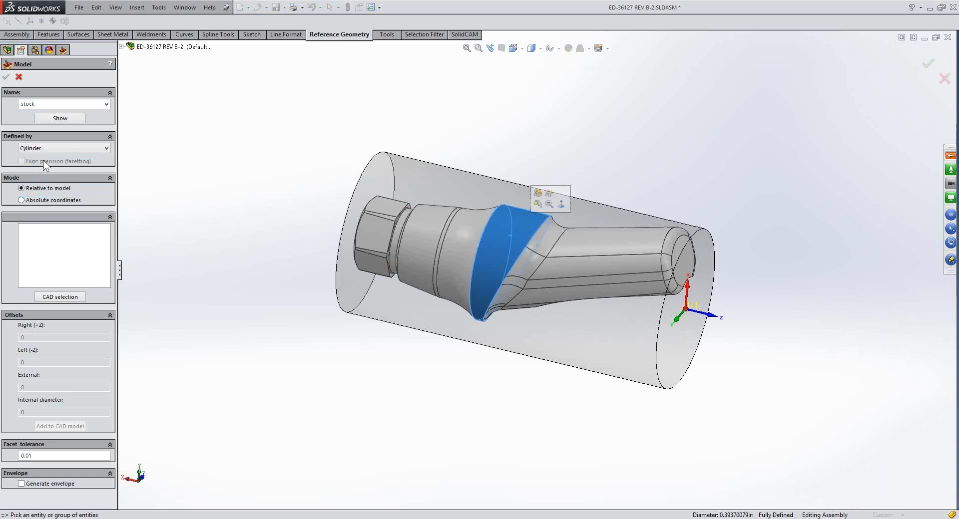
{"action": "left_click", "coordinate": [237, 206]}
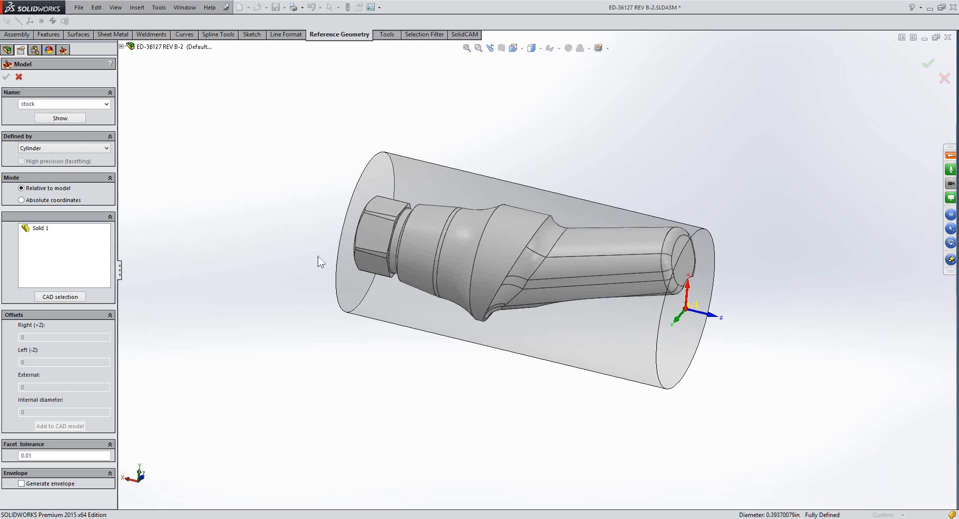
{"action": "middle_click_drag", "start_coordinate": [318, 256], "coordinate": [319, 256]}
Set the cylindrical stock's right (+Z) and left (-Z) offsets to 2 and generate its envelope
{"action": "double_click", "coordinate": [40, 339]}
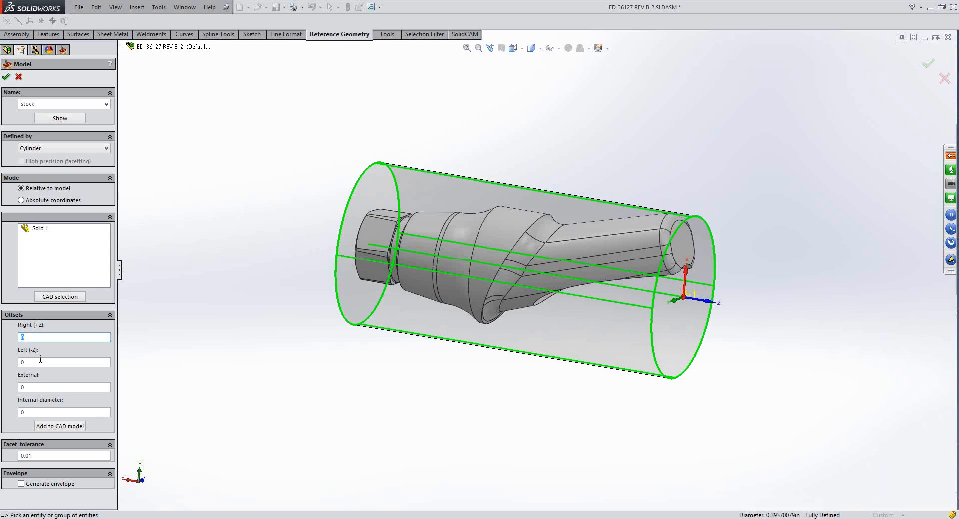
{"action": "type", "text": "2"}
{"action": "double_click", "coordinate": [38, 362]}
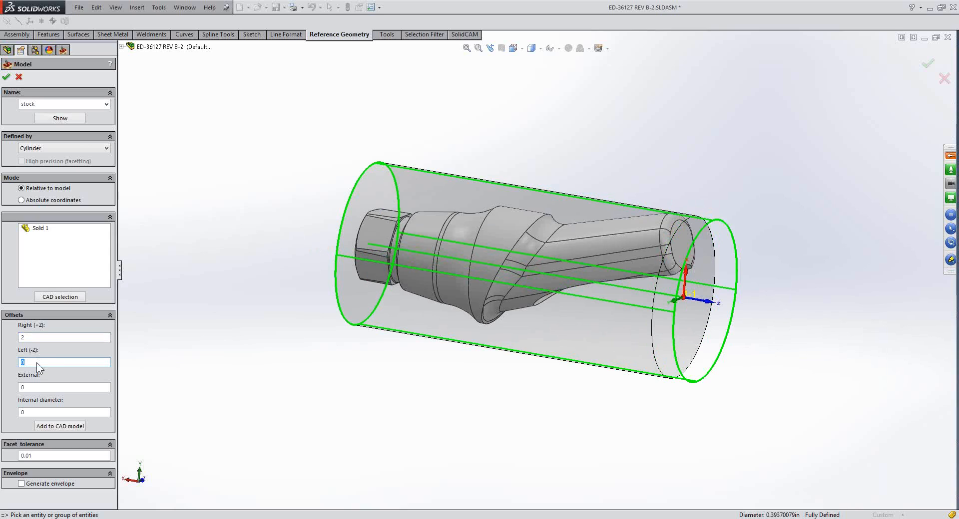
{"action": "left_click", "coordinate": [42, 398]}
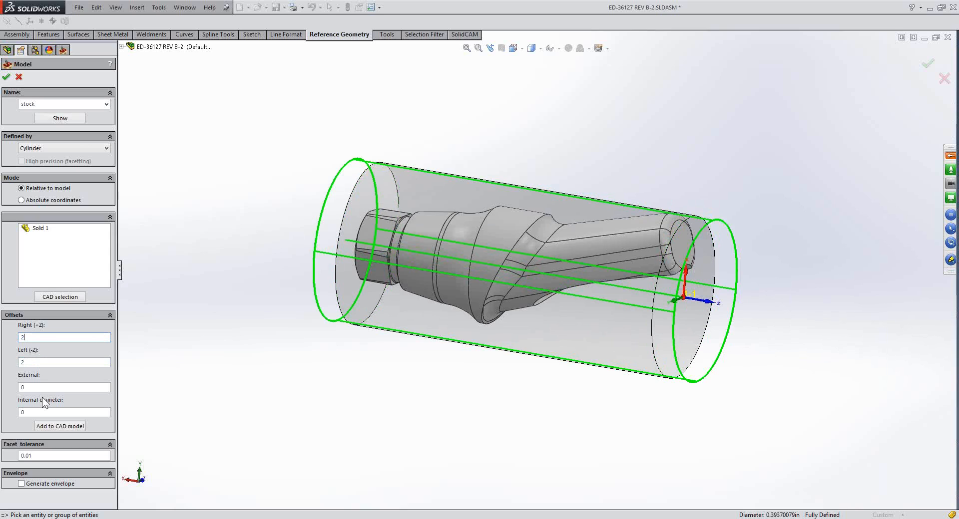
{"action": "double_click", "coordinate": [44, 388]}
{"action": "left_click", "coordinate": [27, 482]}
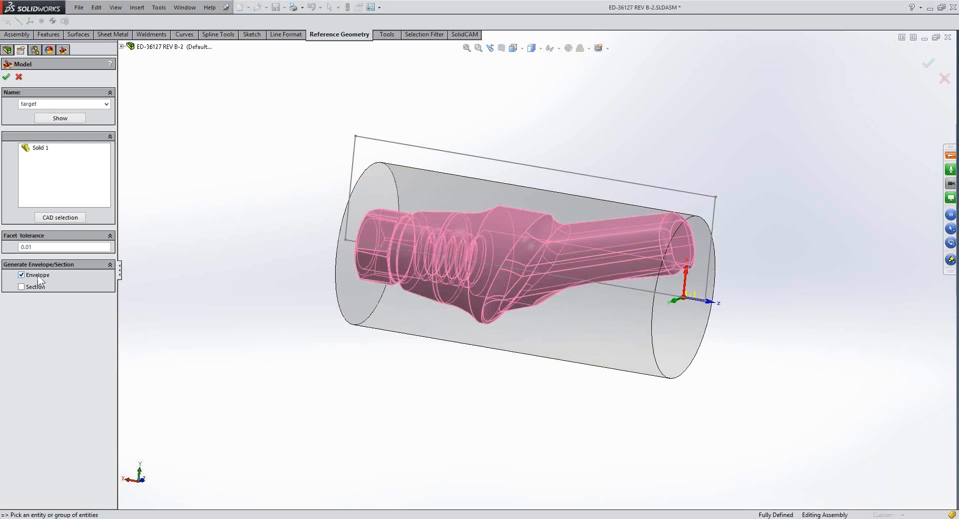
Accept the abutment solid as the target model with its envelope generated
{"action": "left_click", "coordinate": [7, 76]}
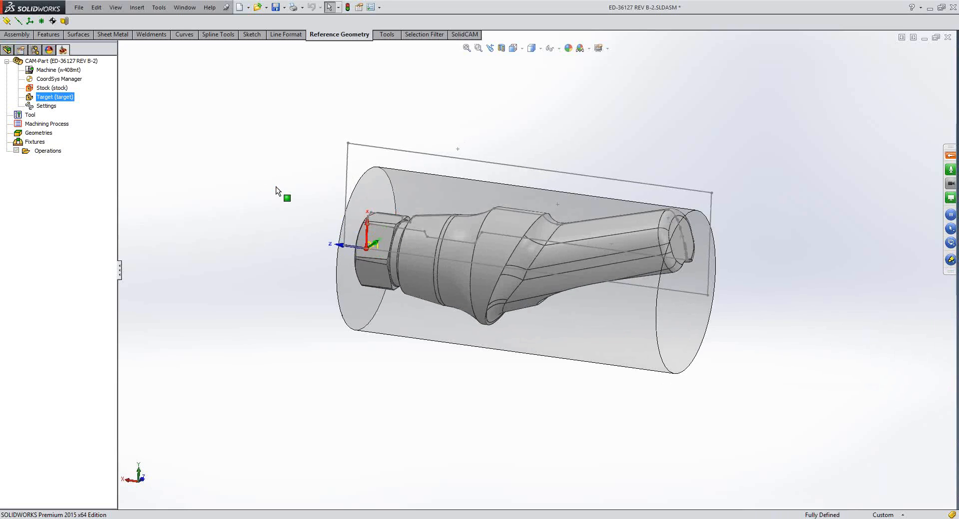
Add a machine setup operation and assign MAC 2 (1- Position) as the home of the Part Catcher submachine
{"action": "right_click", "coordinate": [47, 151]}
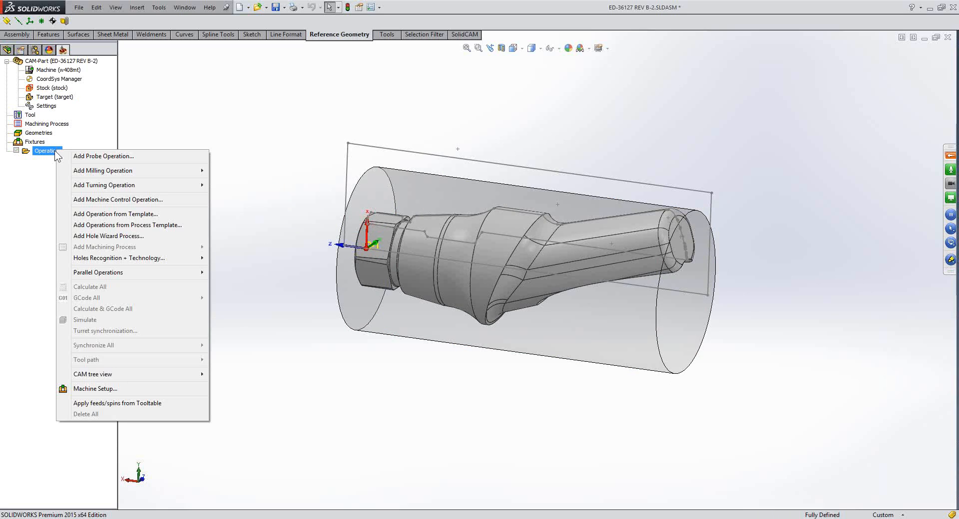
{"action": "left_click", "coordinate": [257, 137]}
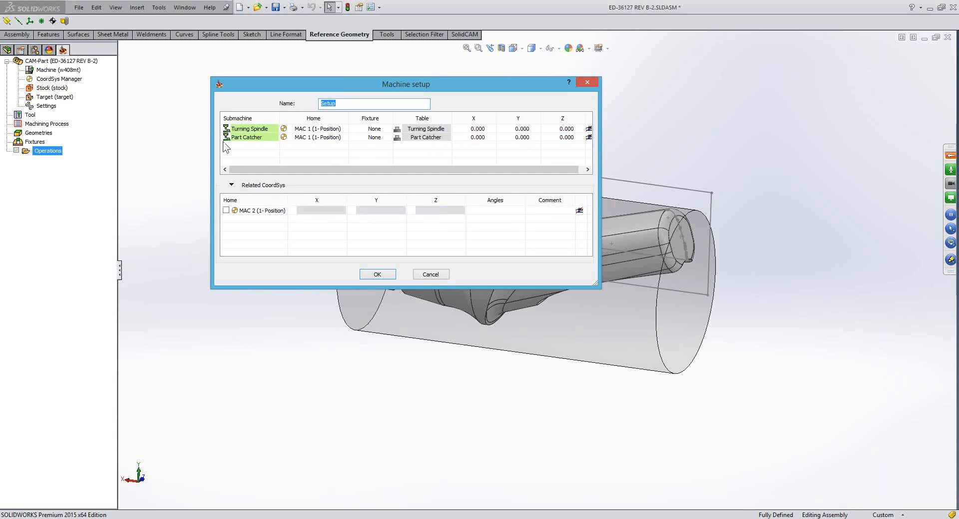
{"action": "left_click", "coordinate": [342, 140]}
{"action": "left_click", "coordinate": [343, 140]}
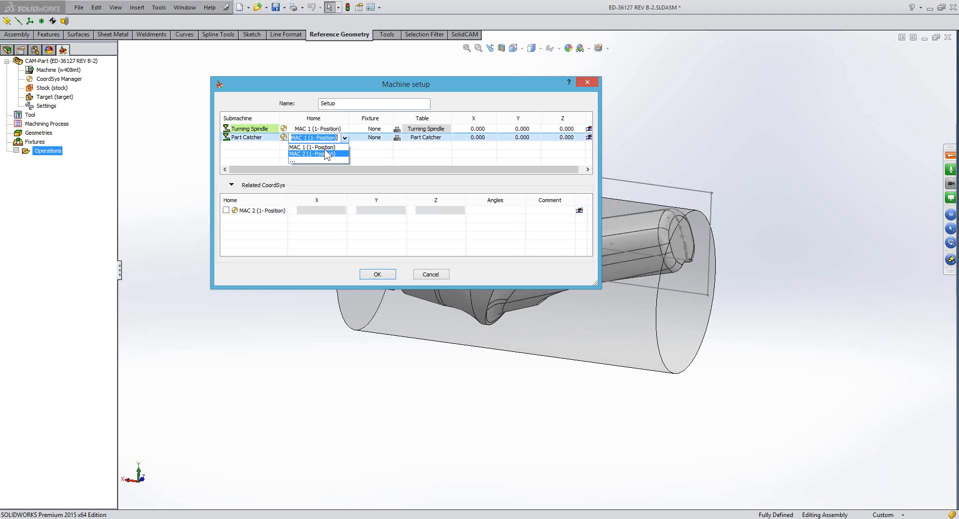
{"action": "left_click", "coordinate": [327, 154]}
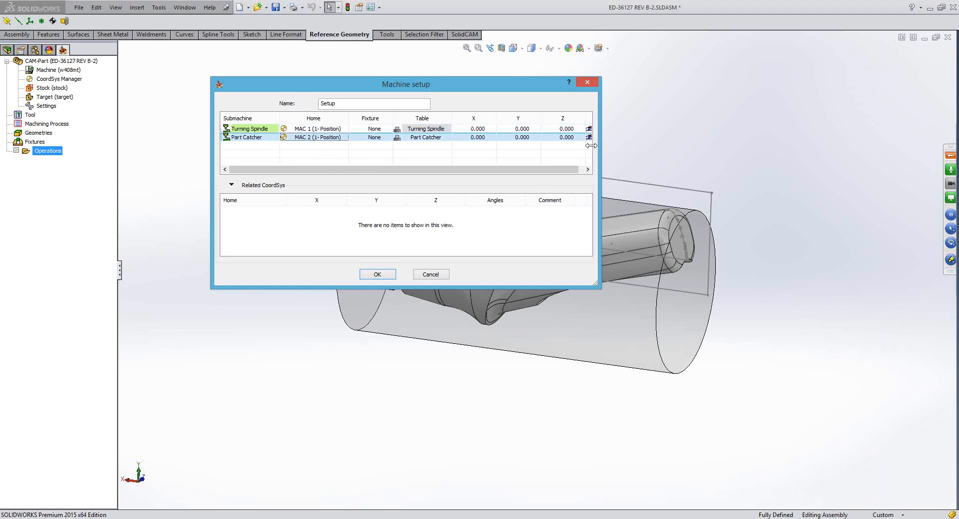
{"action": "left_click_drag", "start_coordinate": [592, 146], "coordinate": [599, 146]}
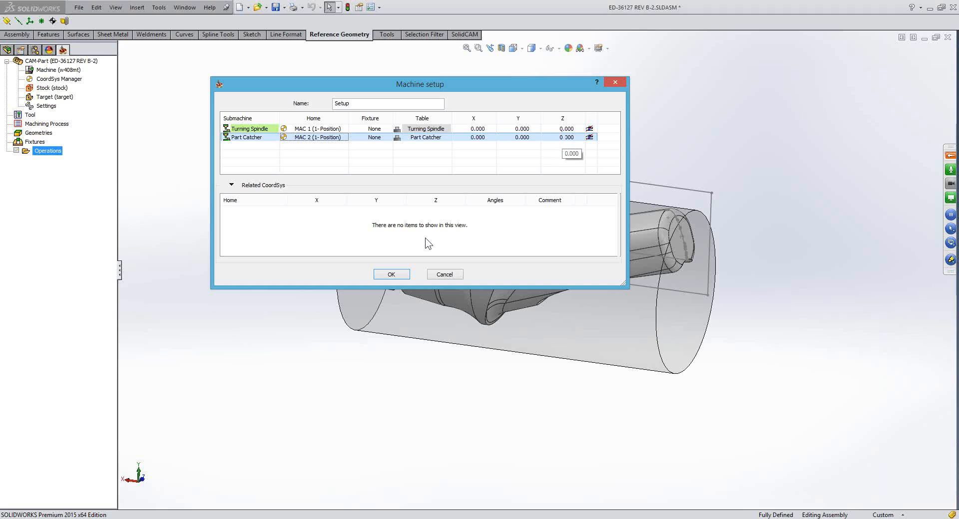
{"action": "key", "text": "Return"}
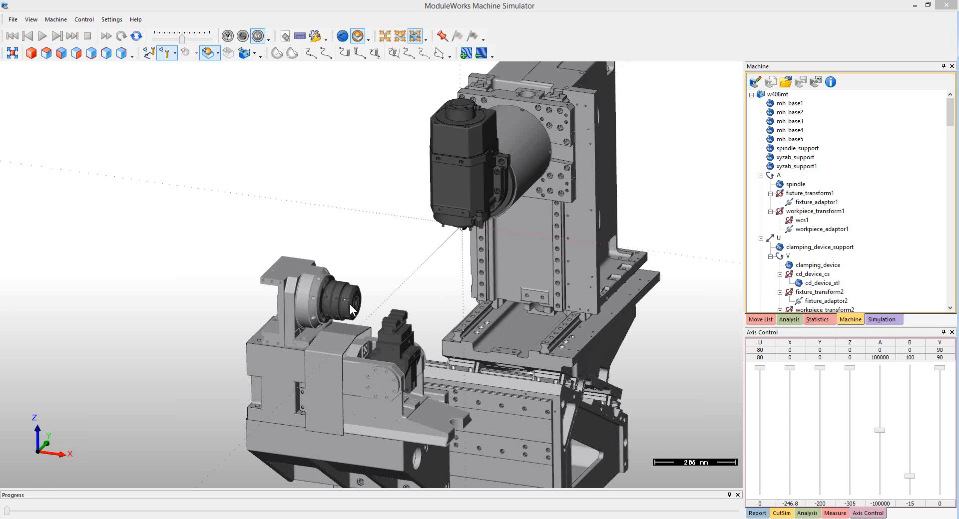
Examine the clamping device and its jaws on the w408mt machine in the ModuleWorks Machine Simulator, and return to SOLIDWORKS
{"action": "scroll", "coordinate": [350, 305], "scroll_direction": "up", "scroll_amount": 10}
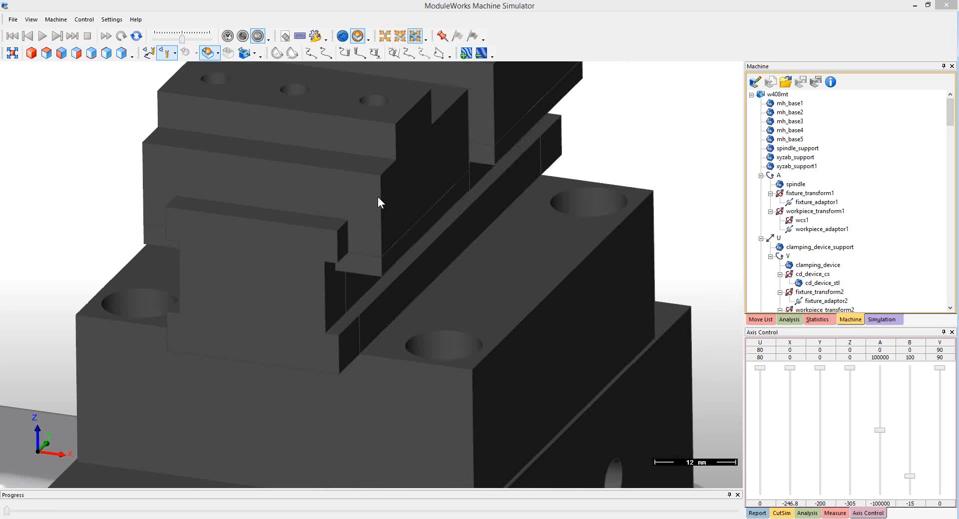
{"action": "scroll", "coordinate": [378, 200], "scroll_direction": "down", "scroll_amount": 10}
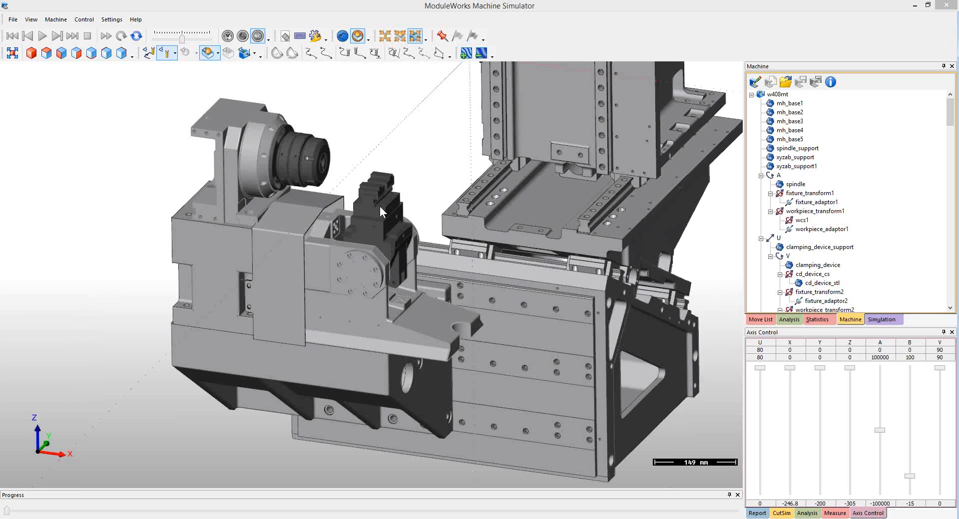
{"action": "scroll", "coordinate": [380, 206], "scroll_direction": "up", "scroll_amount": 2}
{"action": "left_click_drag", "start_coordinate": [370, 184], "coordinate": [379, 176]}
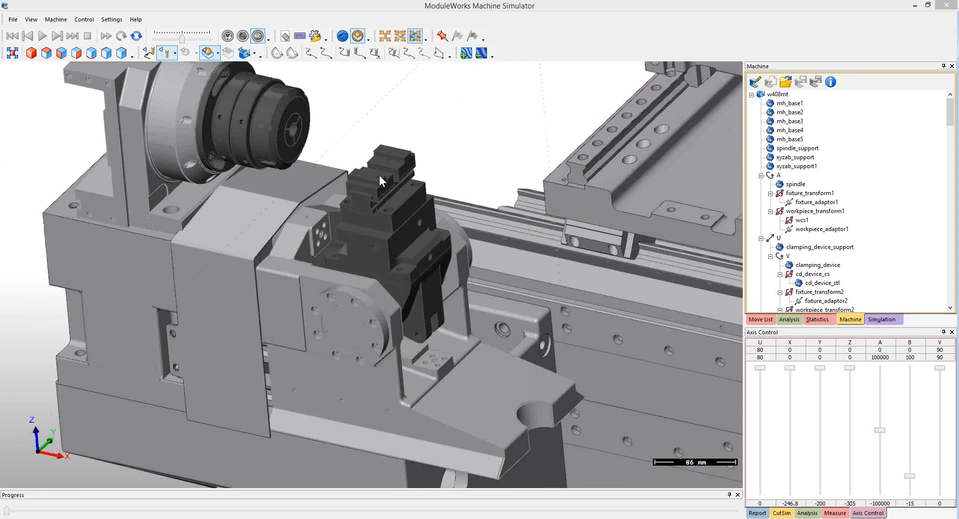
{"action": "scroll", "coordinate": [379, 176], "scroll_direction": "up", "scroll_amount": 4}
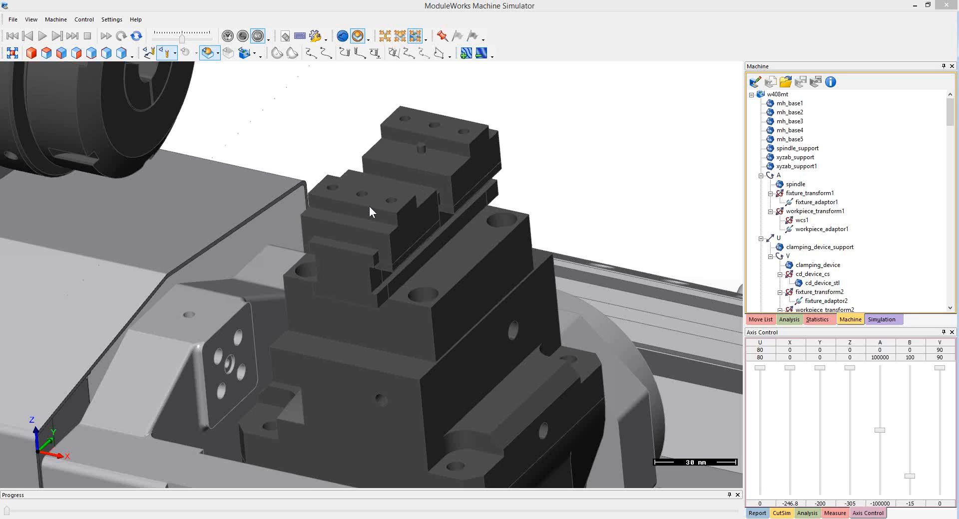
{"action": "left_click_drag", "start_coordinate": [370, 208], "coordinate": [380, 165]}
{"action": "scroll", "coordinate": [380, 164], "scroll_direction": "down", "scroll_amount": 10}
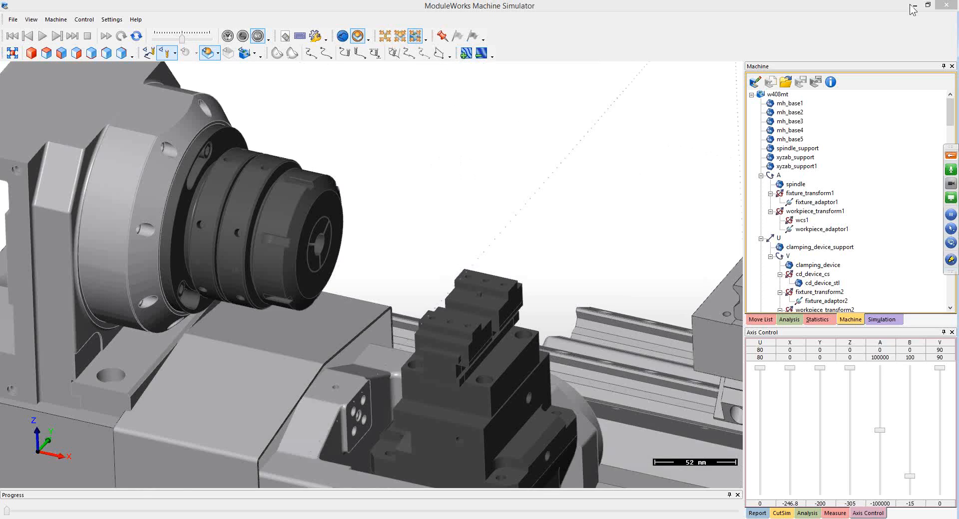
{"action": "left_click", "coordinate": [913, 9]}
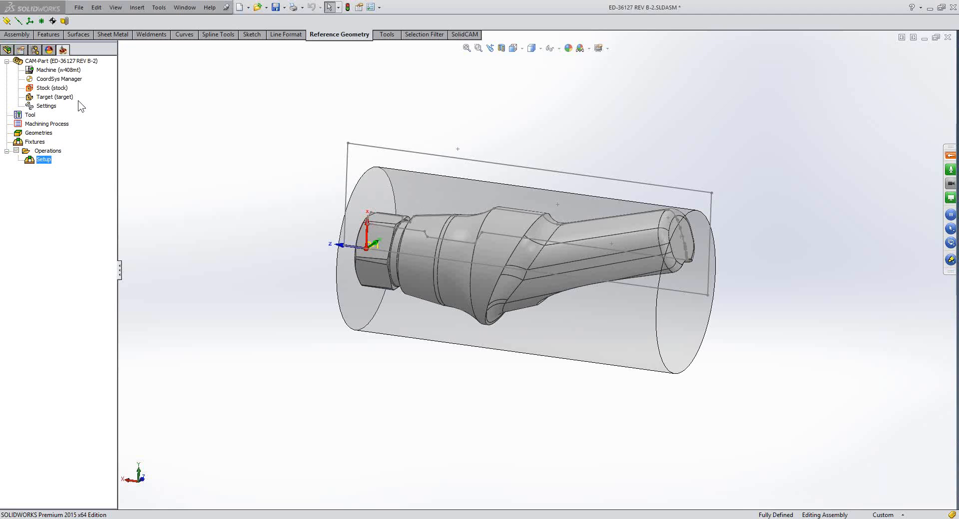
Insert the w408mt_jaws.SLDPRT part from the W408MT swx folder as a new component of the assembly
{"action": "left_click", "coordinate": [7, 50]}
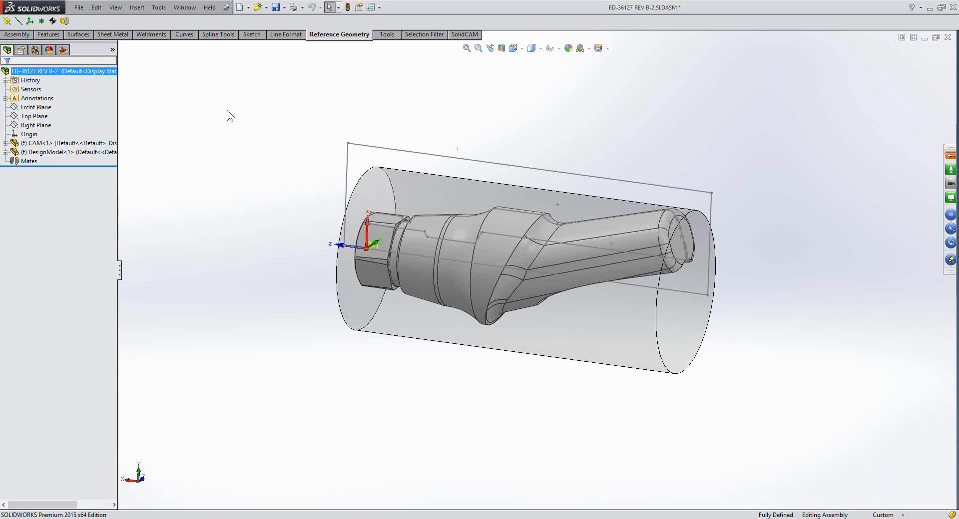
{"action": "left_click", "coordinate": [205, 131]}
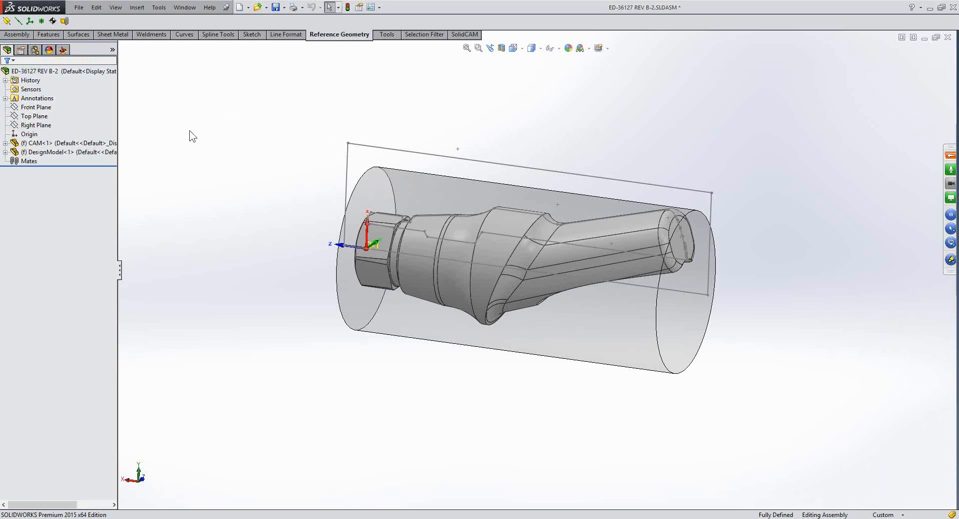
{"action": "left_click", "coordinate": [17, 33]}
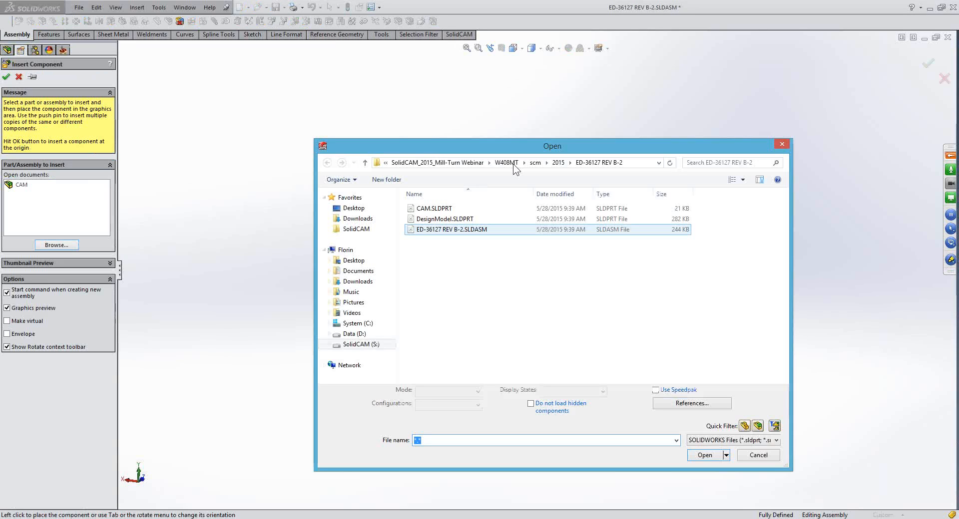
{"action": "double_click", "coordinate": [423, 254]}
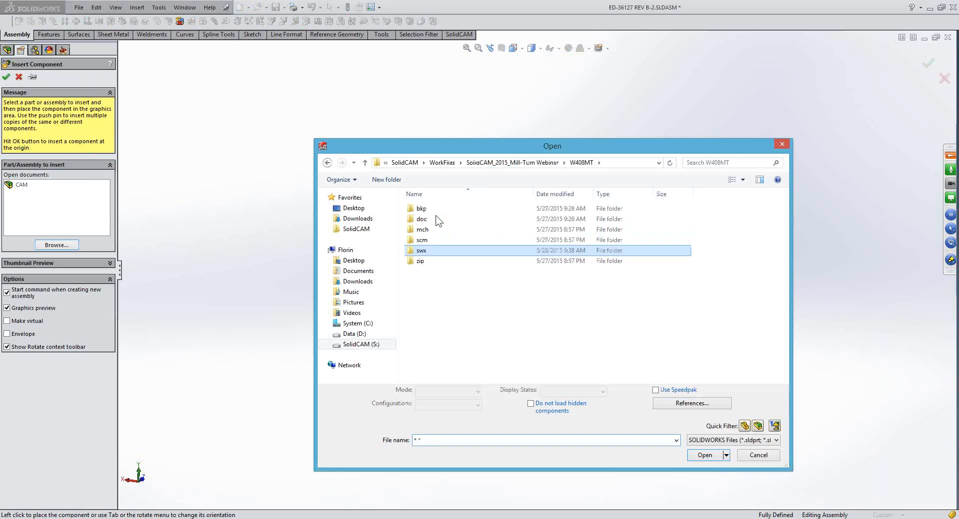
{"action": "key", "text": "Return"}
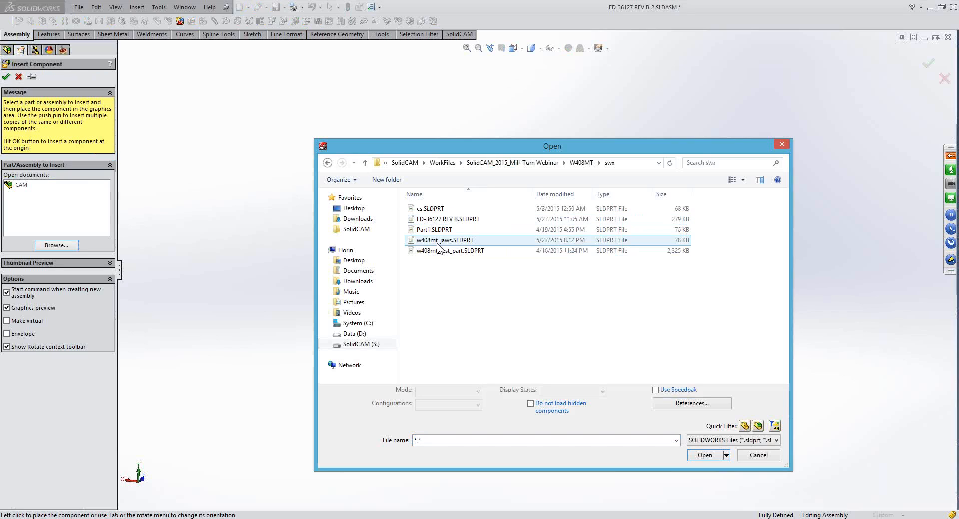
{"action": "left_click", "coordinate": [436, 244]}
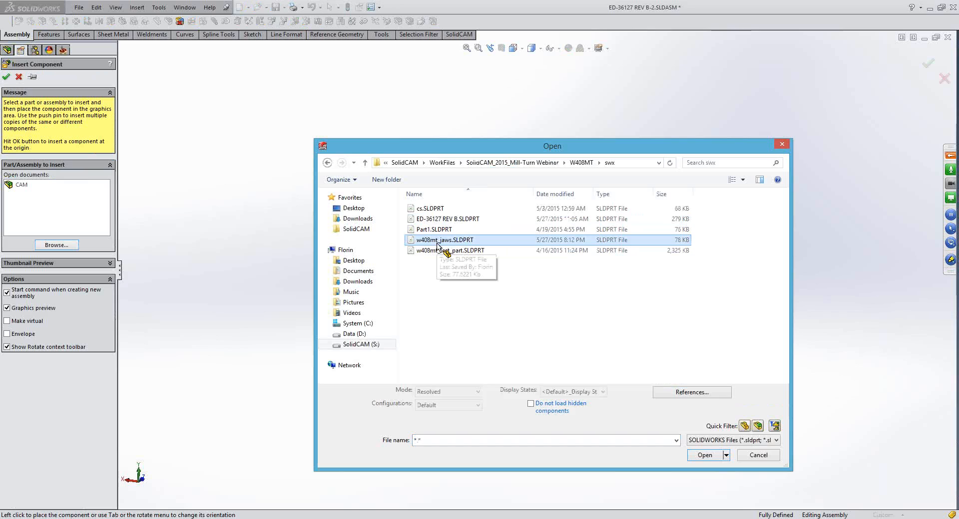
{"action": "double_click", "coordinate": [437, 242]}
Place the jaws component beside the abutment's stock cylinder and rotate it freely to reorient it
{"action": "scroll", "coordinate": [768, 201], "scroll_direction": "up", "scroll_amount": 4}
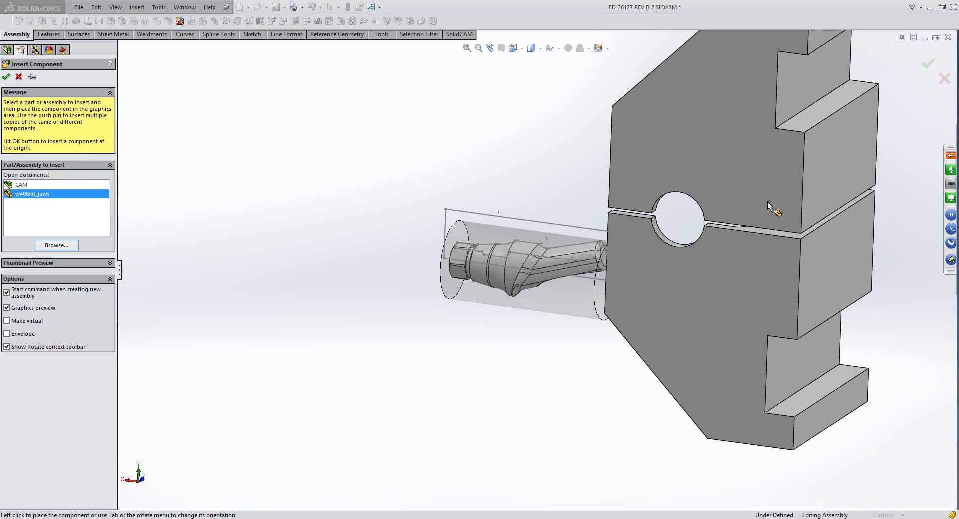
{"action": "left_click", "coordinate": [767, 201]}
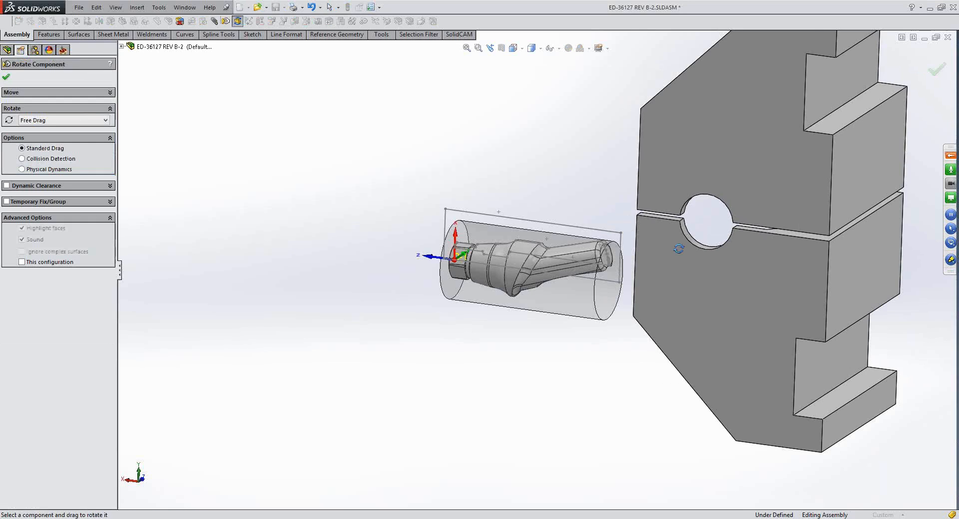
{"action": "mouse_move", "coordinate": [678, 249]}
{"action": "left_mouse_down"}
{"action": "mouse_move", "coordinate": [663, 289]}
{"action": "mouse_move", "coordinate": [677, 259]}
{"action": "left_mouse_up"}
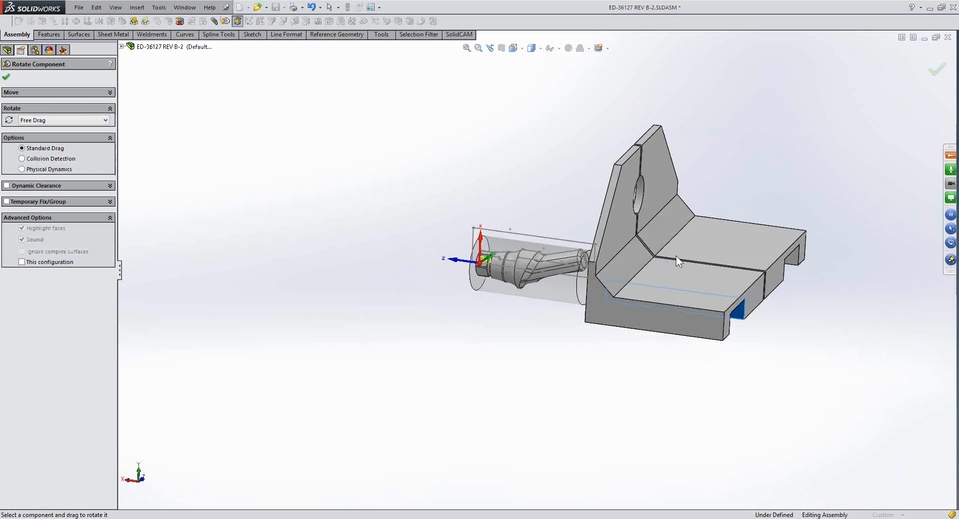
{"action": "key", "text": "Escape"}
Suppress the Cut-Extrude2 and Cut-Extrude1 features of the w408mt_jaws component to show the uncut jaw blocks
{"action": "left_click", "coordinate": [5, 161]}
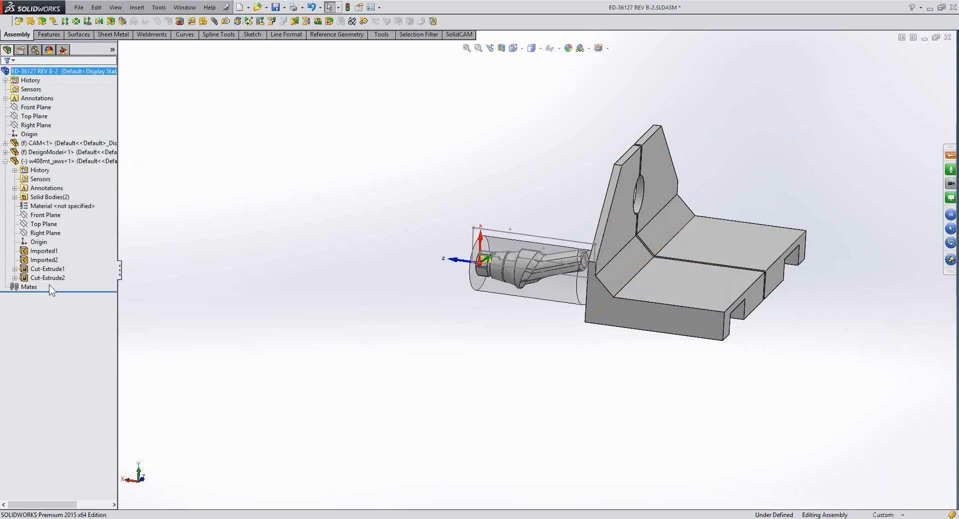
{"action": "left_click", "coordinate": [50, 271]}
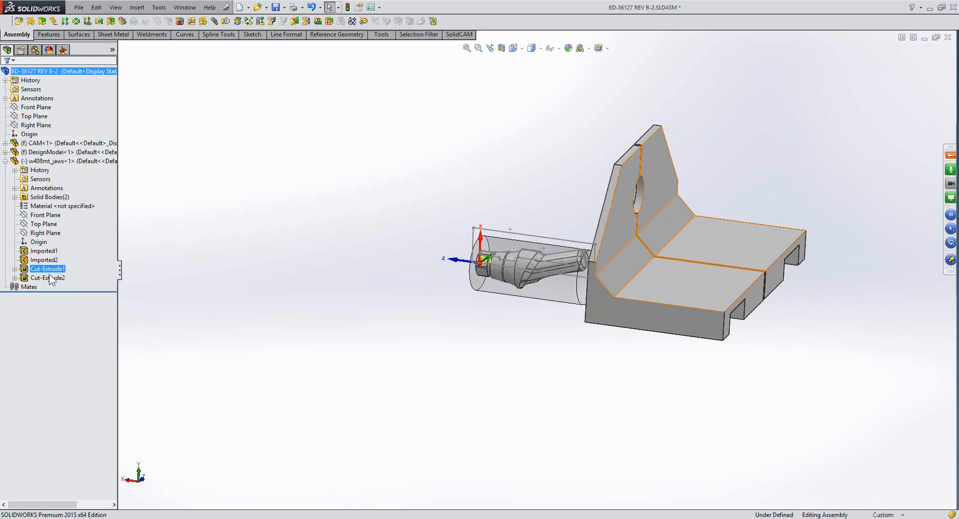
{"action": "left_click", "coordinate": [50, 279]}
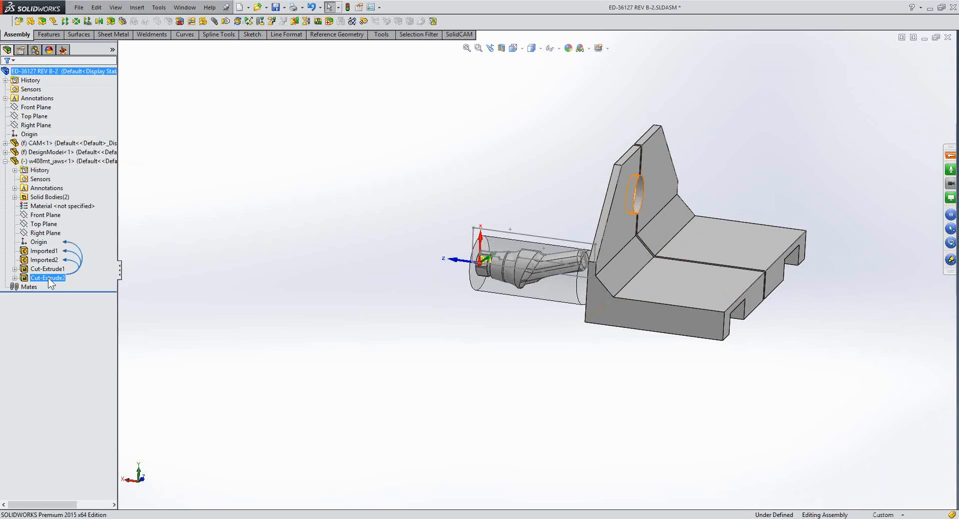
{"action": "left_click", "coordinate": [48, 277]}
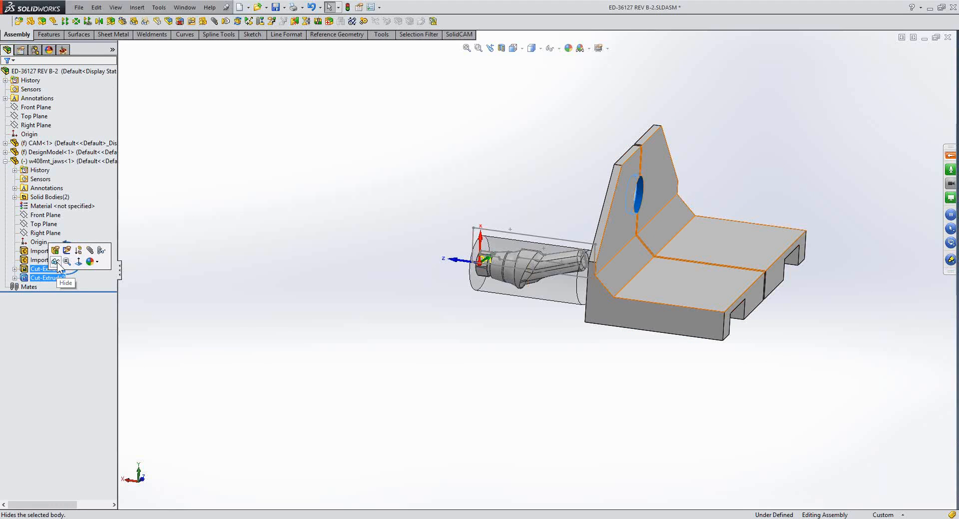
{"action": "left_click", "coordinate": [95, 244]}
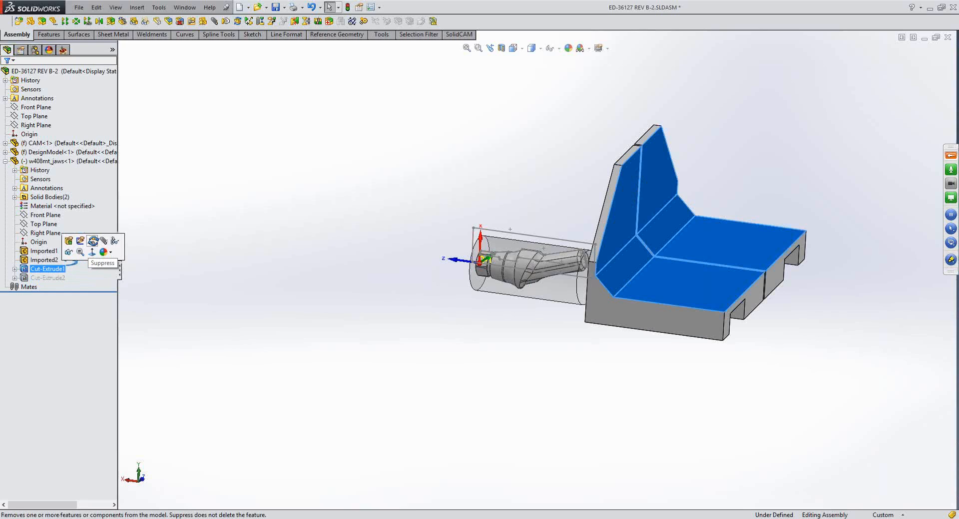
{"action": "left_click", "coordinate": [93, 242]}
{"action": "middle_click_drag", "start_coordinate": [722, 247], "coordinate": [729, 259]}
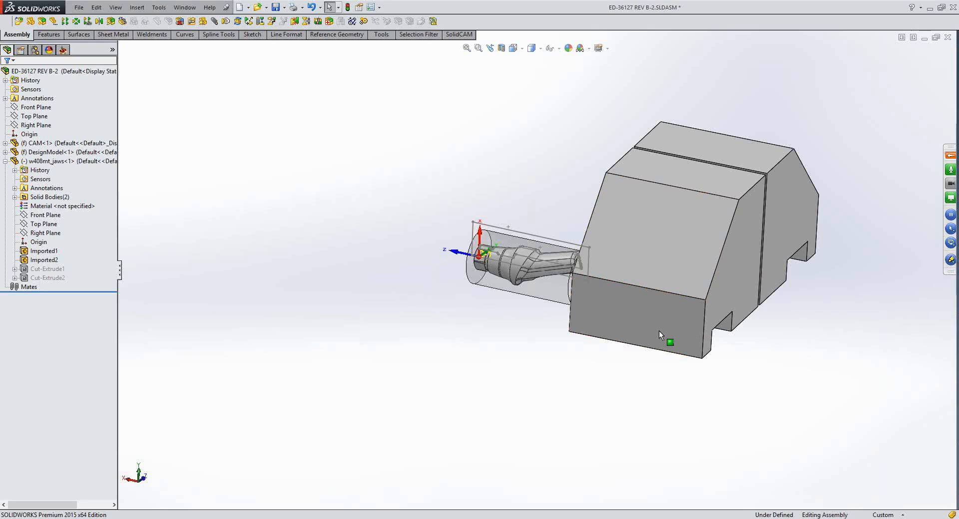
Unsuppress the Cut-Extrude1 and Cut-Extrude2 features of the w408mt_jaws component
{"action": "left_click", "coordinate": [44, 260]}
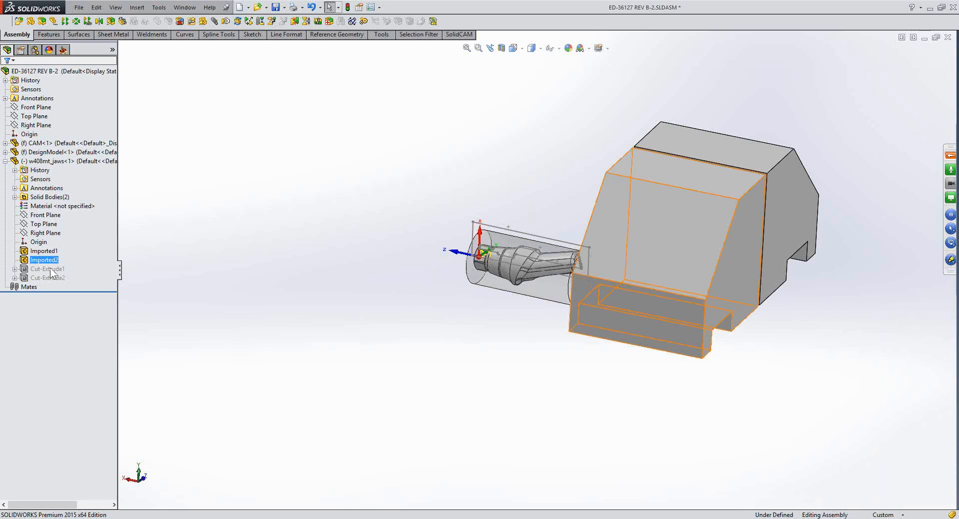
{"action": "left_click", "coordinate": [49, 269]}
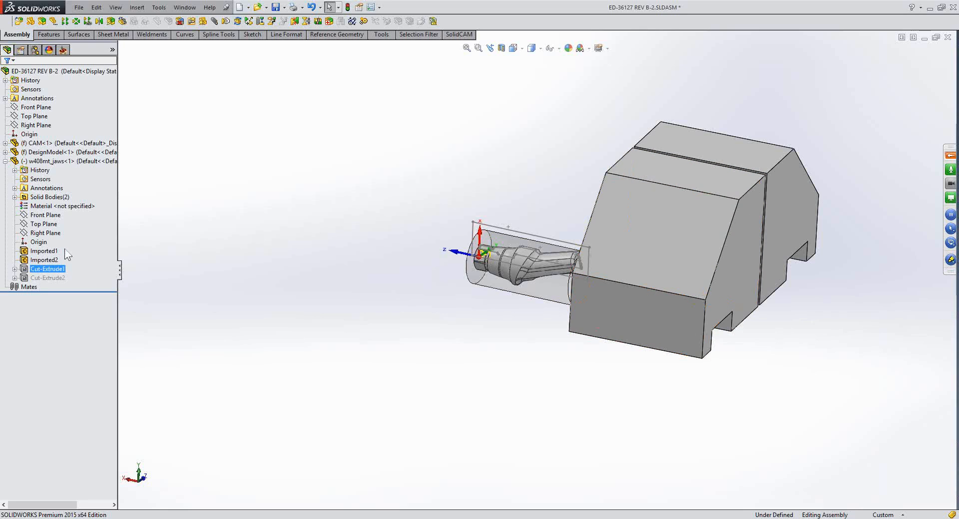
{"action": "left_click", "coordinate": [45, 260], "text": "ctrl"}
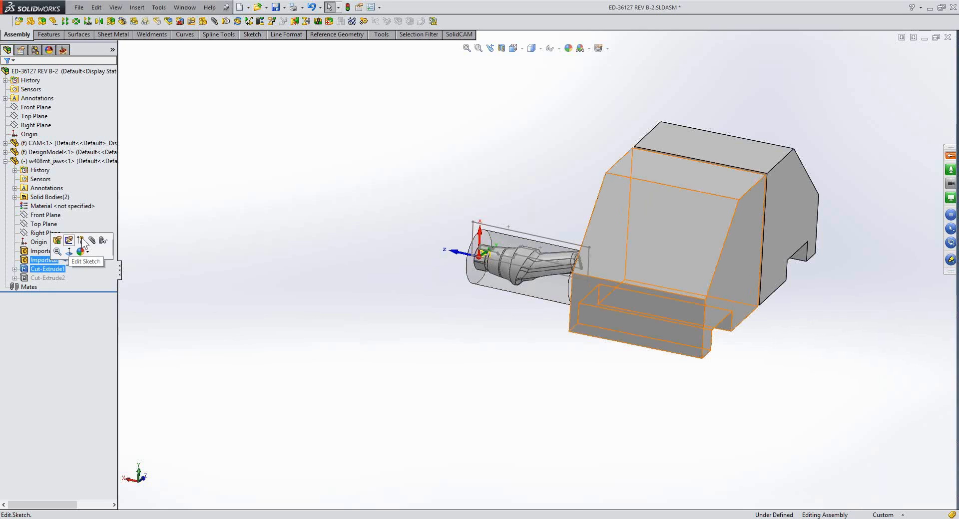
{"action": "left_click", "coordinate": [82, 240]}
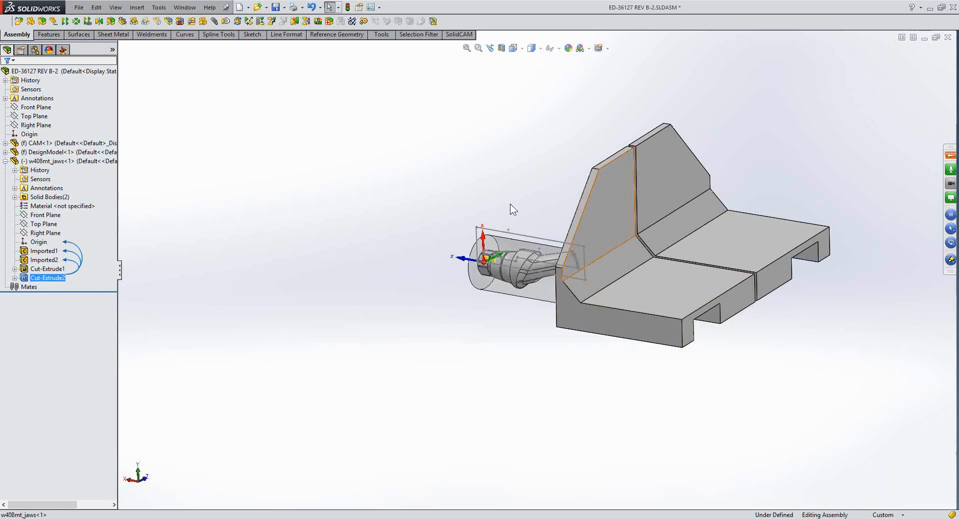
{"action": "key", "text": "F2"}
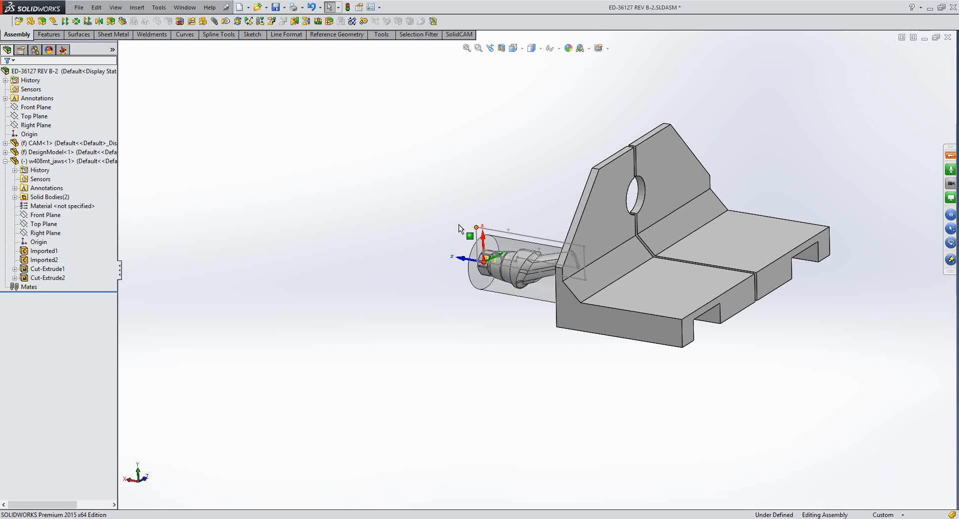
Move the jaws component away from the abutment so it stands clear of the stock cylinder
{"action": "middle_click_drag", "start_coordinate": [458, 225], "coordinate": [473, 216]}
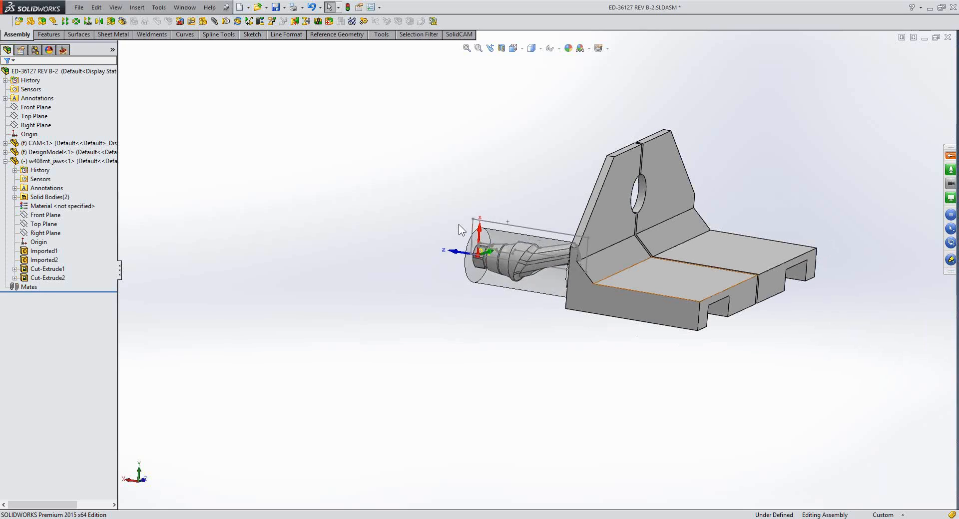
{"action": "left_click_drag", "start_coordinate": [675, 280], "coordinate": [696, 342]}
{"action": "middle_click_drag", "start_coordinate": [459, 224], "coordinate": [419, 216]}
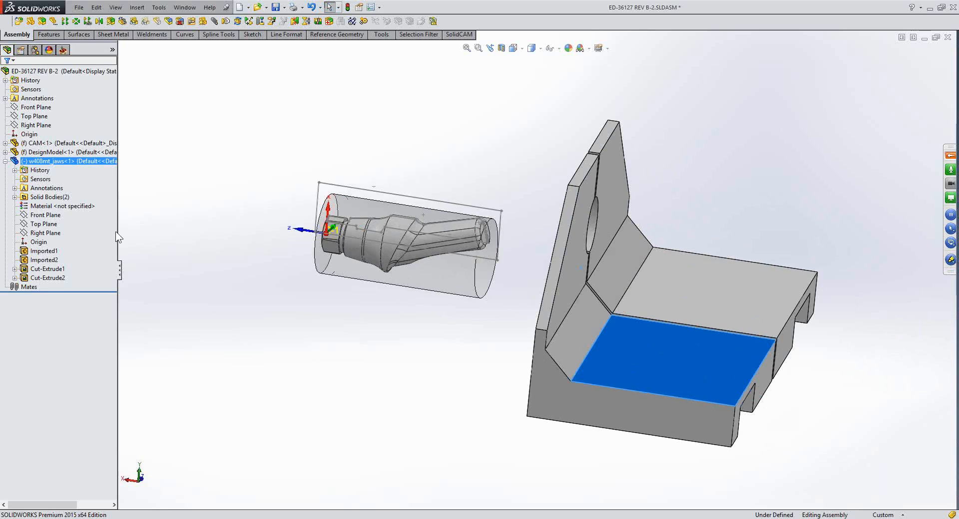
Add a coincident mate between the assembly's Front Plane and the Top Plane of the w408mt_jaws component
{"action": "left_click", "coordinate": [26, 287]}
{"action": "left_click", "coordinate": [29, 145]}
{"action": "left_click", "coordinate": [36, 108]}
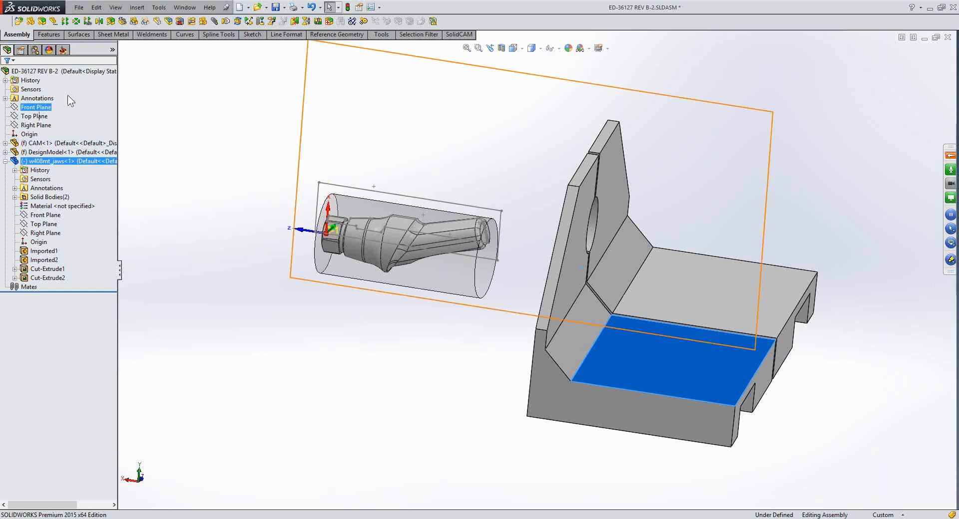
{"action": "left_click", "coordinate": [59, 94]}
{"action": "key", "text": "m"}
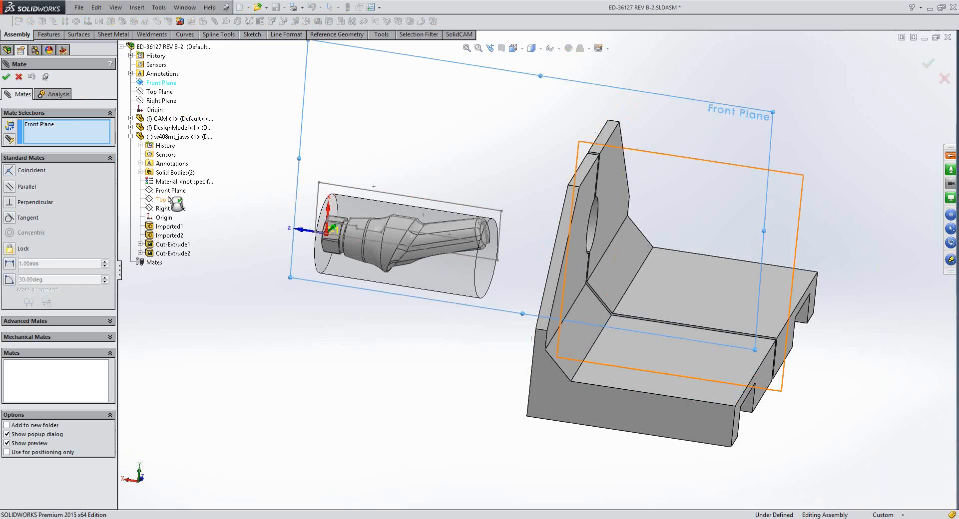
{"action": "left_click", "coordinate": [167, 199]}
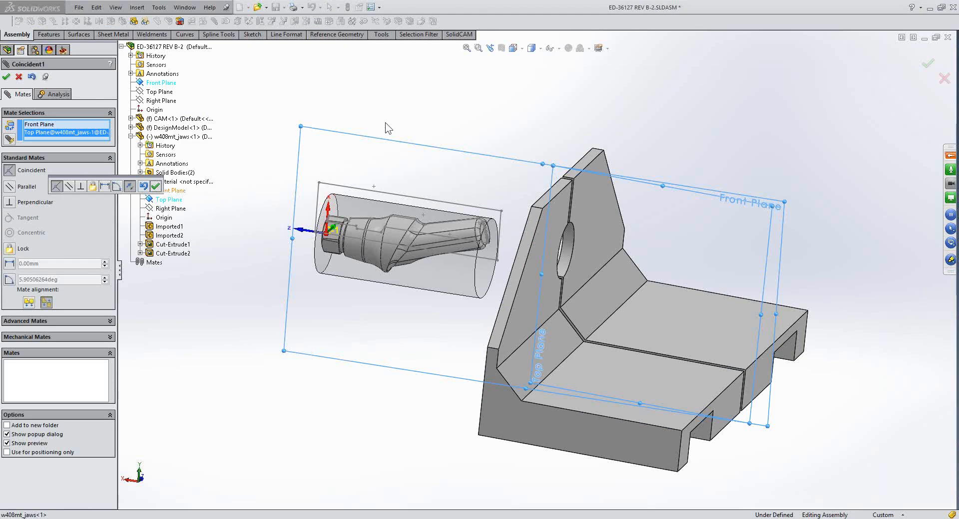
{"action": "left_click", "coordinate": [155, 186]}
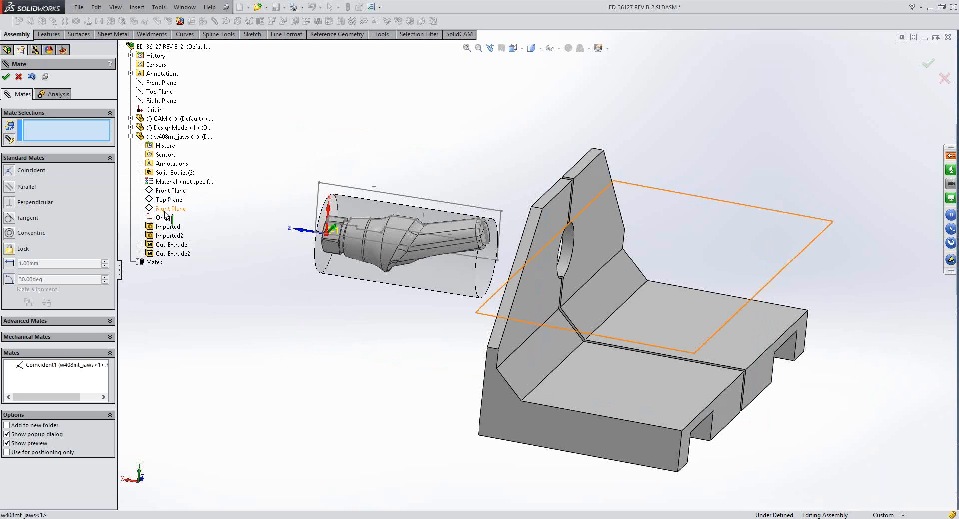
Add a concentric mate between the origin of the jaws component and the round face at the abutment's widest section
{"action": "left_click", "coordinate": [163, 217]}
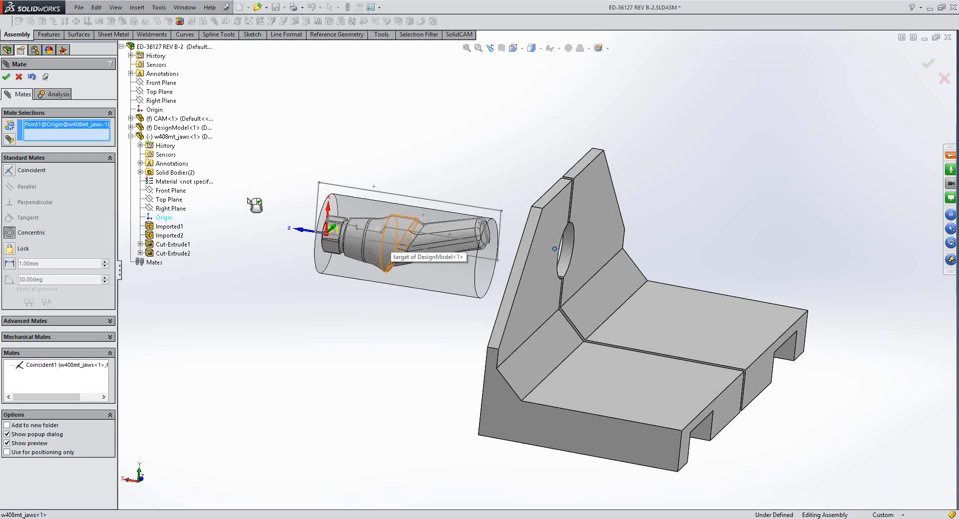
{"action": "right_click", "coordinate": [248, 199]}
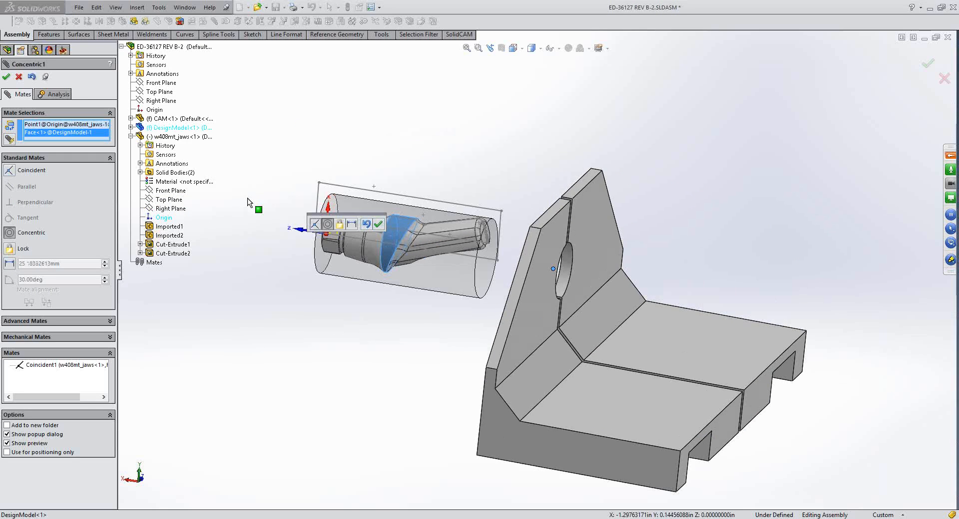
{"action": "right_click", "coordinate": [248, 198]}
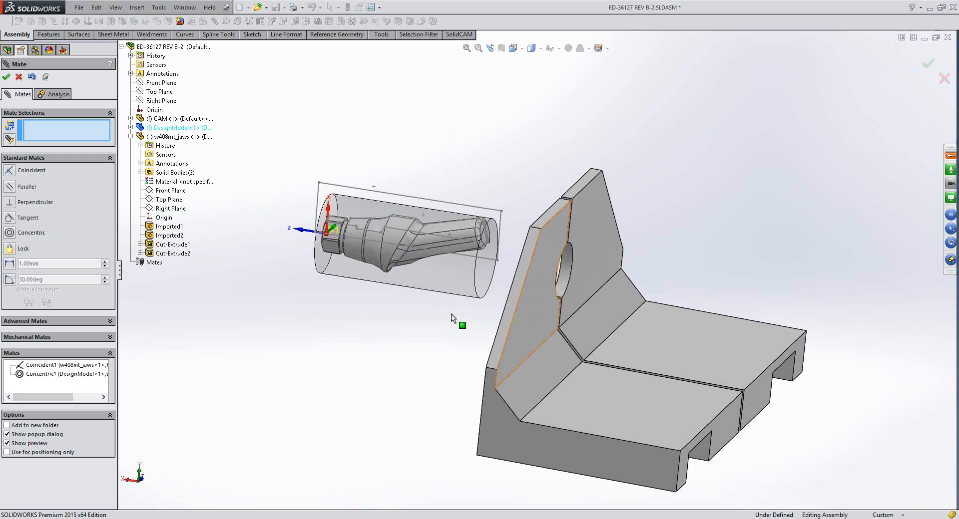
Shift the jaws along the abutment's axis and mate them coincident with the circular edge at the abutment's wide shoulder
{"action": "left_click_drag", "start_coordinate": [536, 326], "coordinate": [453, 319]}
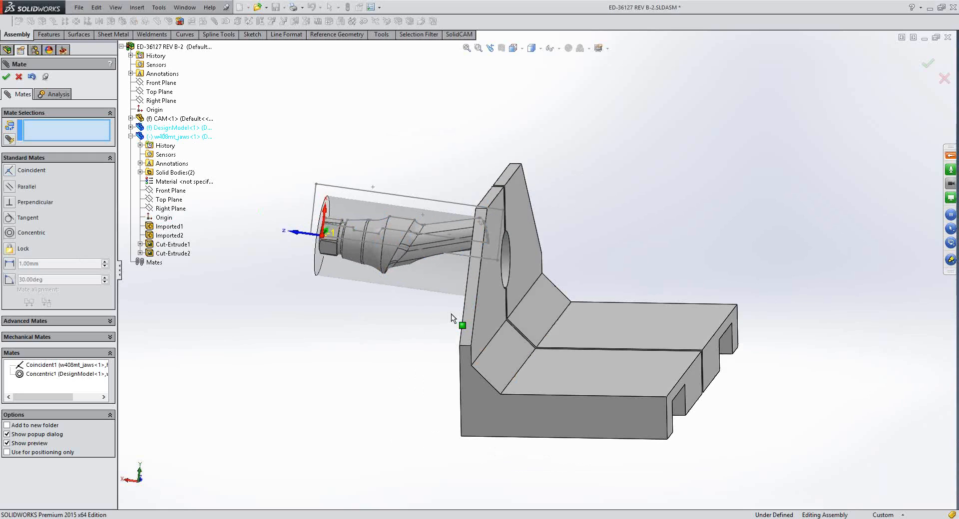
{"action": "scroll", "coordinate": [453, 319], "scroll_direction": "down", "scroll_amount": 4}
{"action": "left_click", "coordinate": [433, 306]}
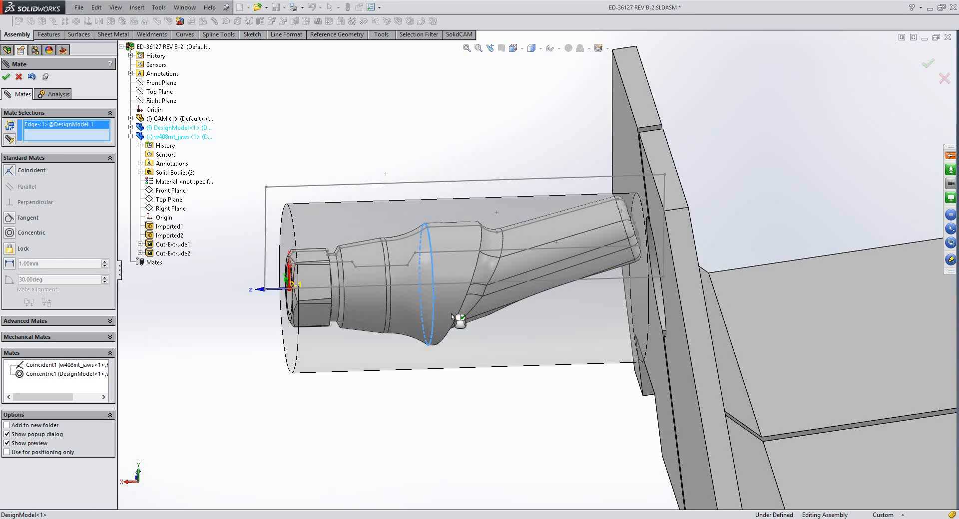
{"action": "left_click", "coordinate": [451, 314]}
{"action": "key", "text": "Return"}
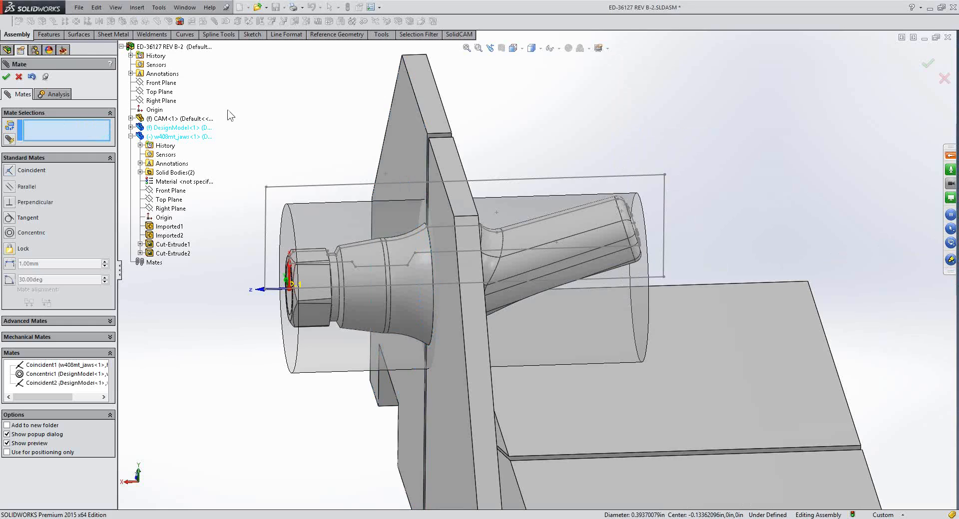
{"action": "left_click", "coordinate": [6, 77]}
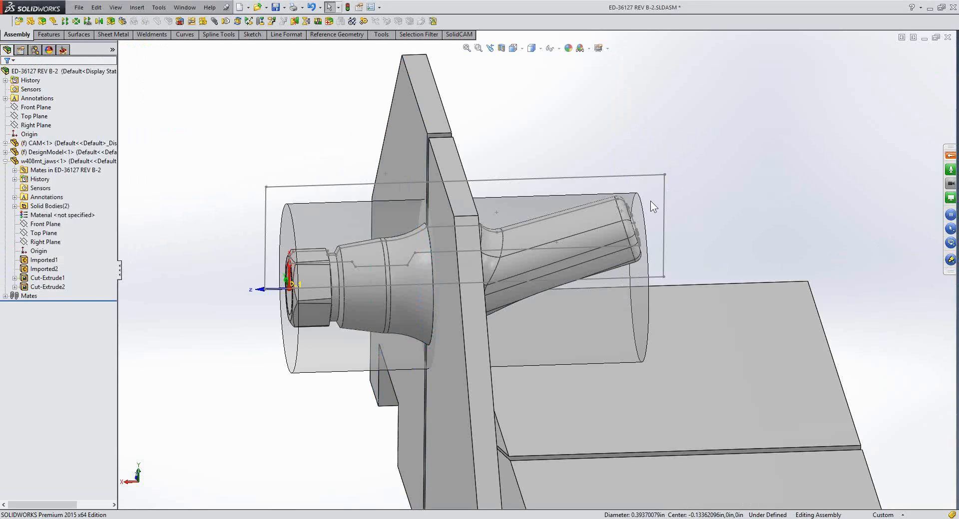
{"action": "scroll", "coordinate": [650, 200], "scroll_direction": "up", "scroll_amount": 3}
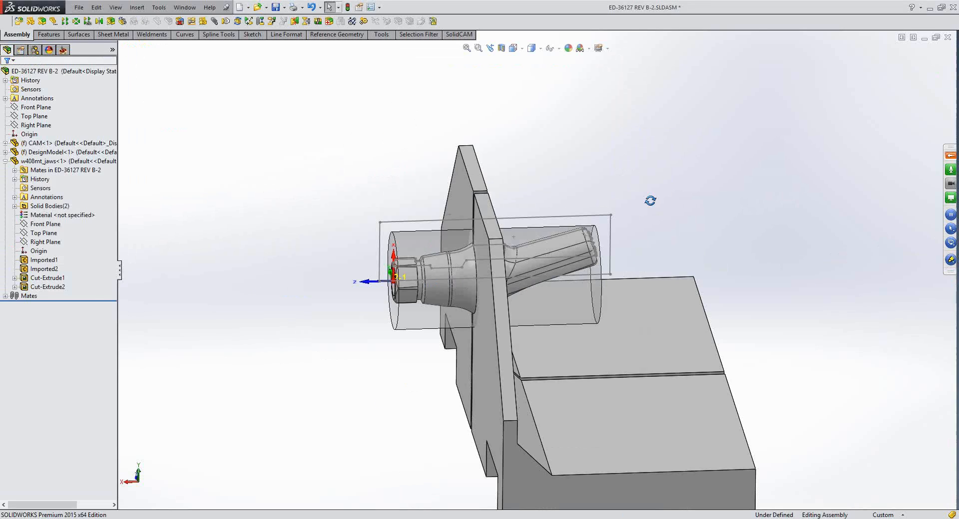
{"action": "middle_click_drag", "start_coordinate": [650, 200], "coordinate": [645, 206]}
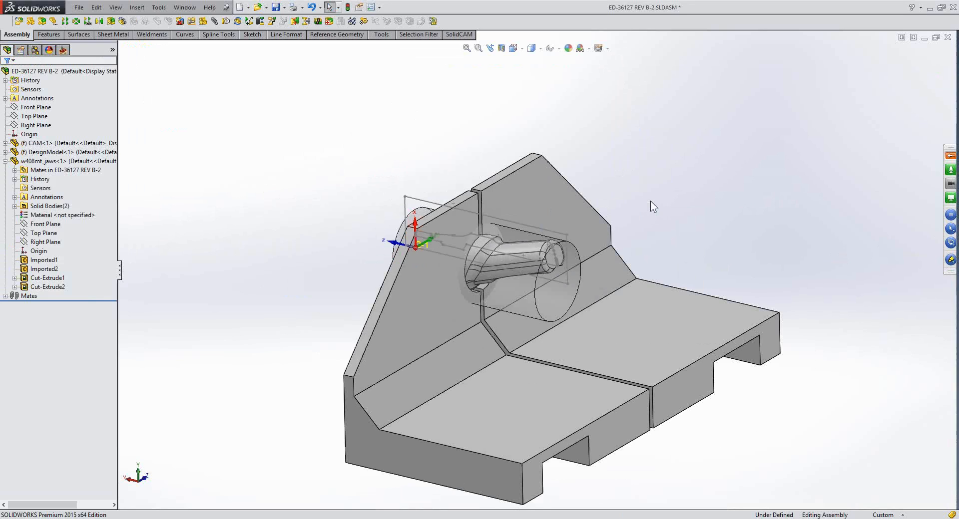
Save the assembly and bring up the Machine setup dialog, positioned clear of the abutment and stock
{"action": "scroll", "coordinate": [650, 201], "scroll_direction": "up", "scroll_amount": 3}
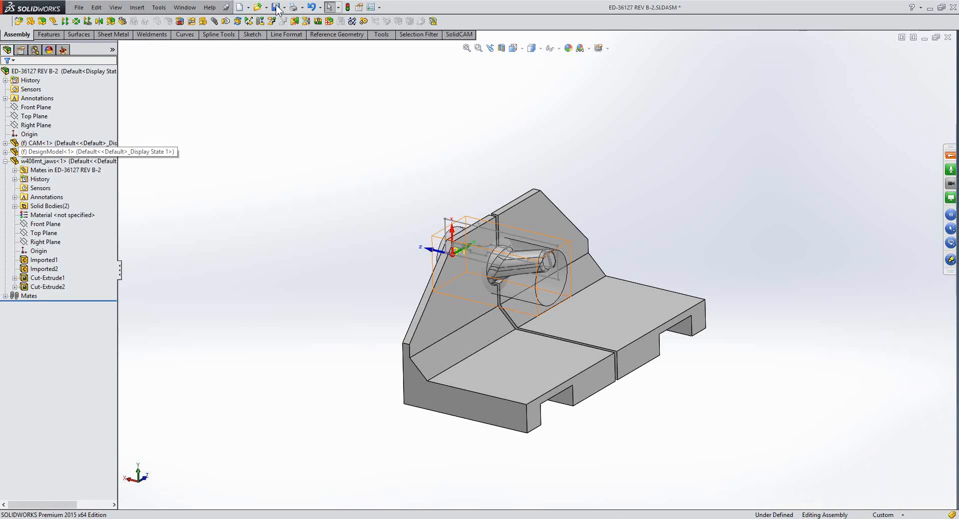
{"action": "left_click", "coordinate": [277, 7]}
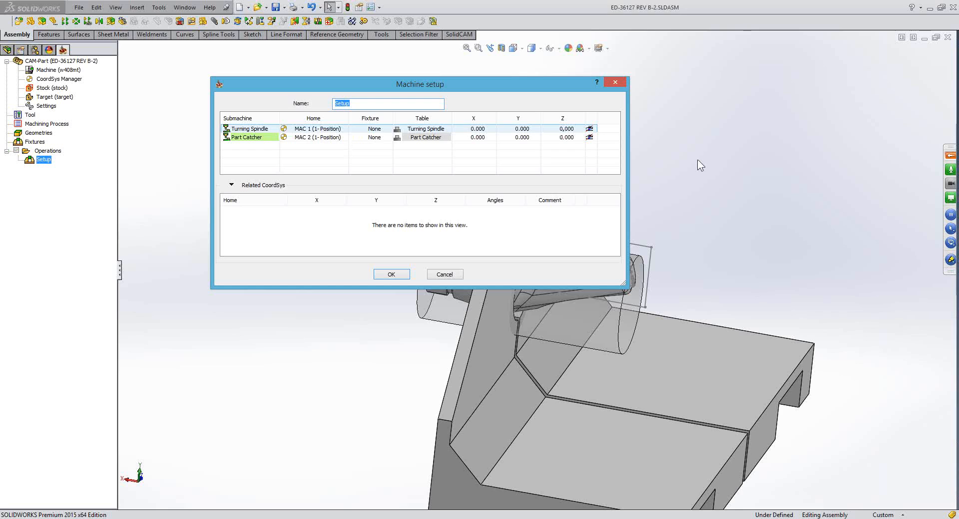
{"action": "middle_click_drag", "start_coordinate": [697, 160], "coordinate": [698, 161]}
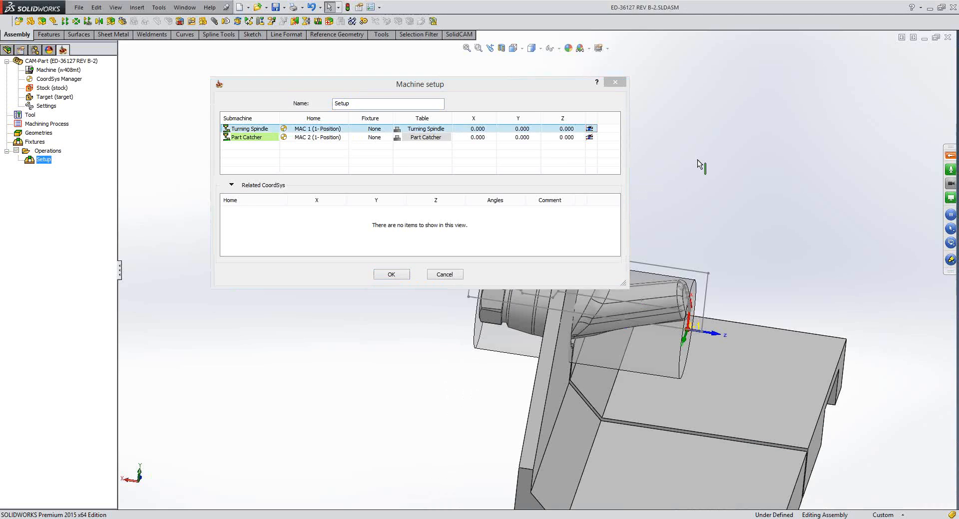
{"action": "scroll", "coordinate": [564, 341], "scroll_direction": "down", "scroll_amount": 2}
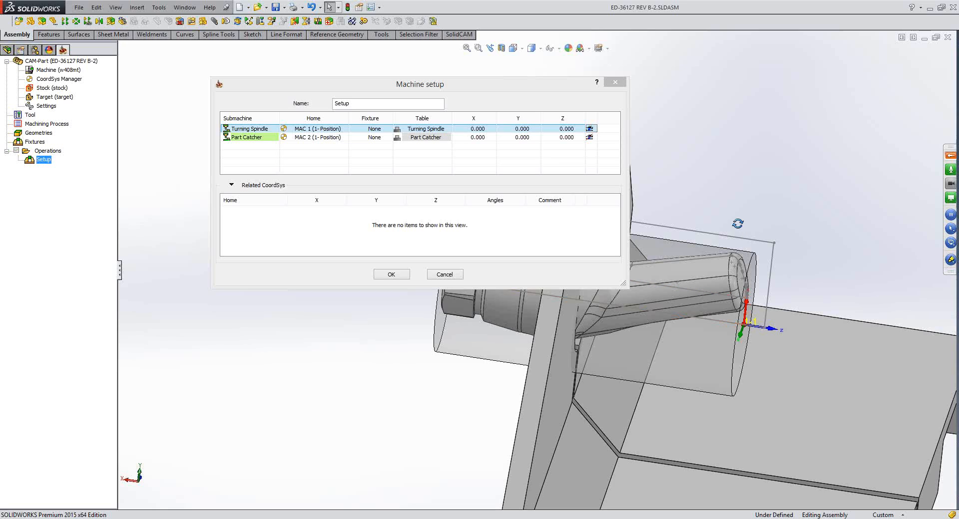
{"action": "middle_click_drag", "start_coordinate": [738, 224], "coordinate": [740, 229]}
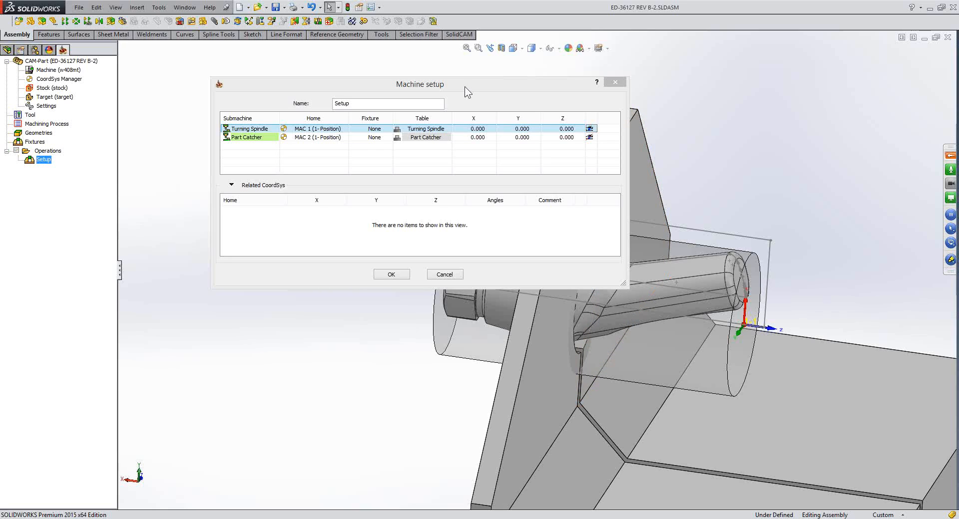
{"action": "left_click_drag", "start_coordinate": [410, 82], "coordinate": [342, 59]}
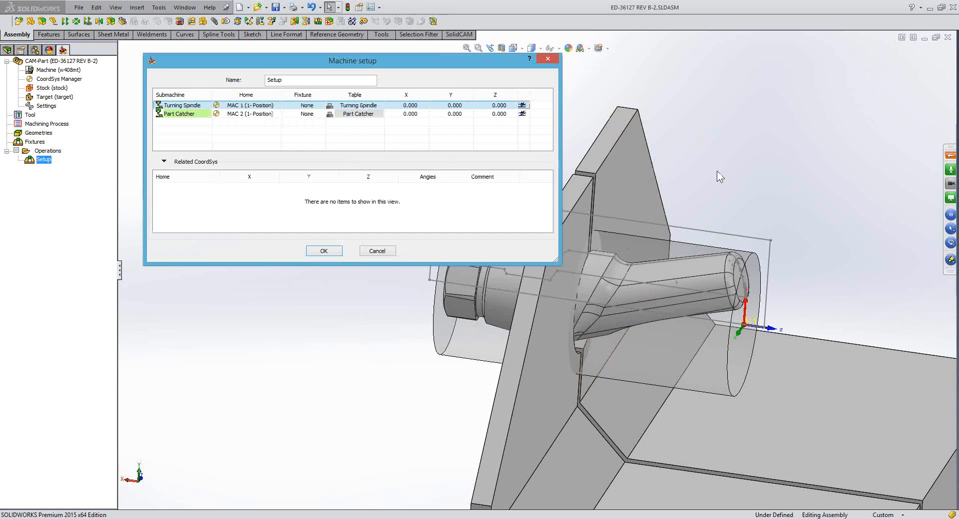
Measure the distance from the stock's front face to the far end line of the stock envelope
{"action": "left_click", "coordinate": [717, 171]}
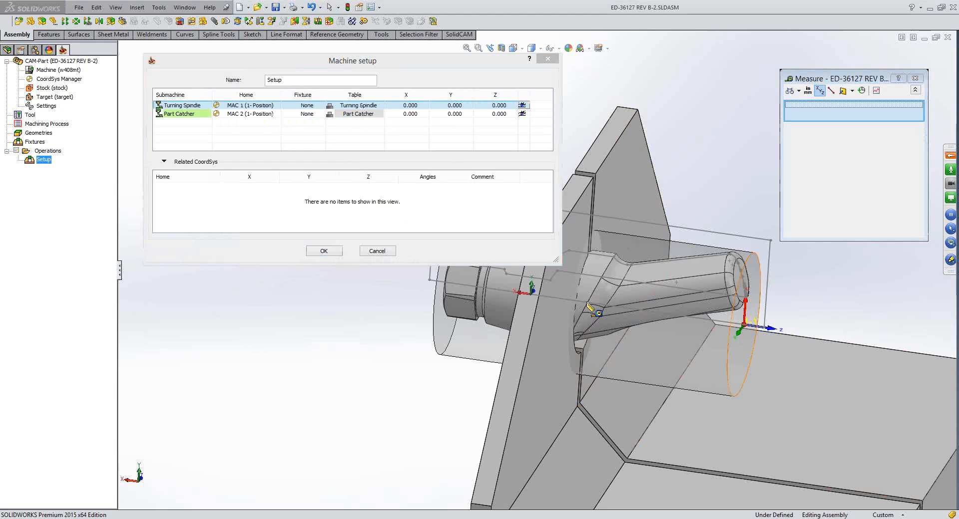
{"action": "left_click", "coordinate": [747, 328]}
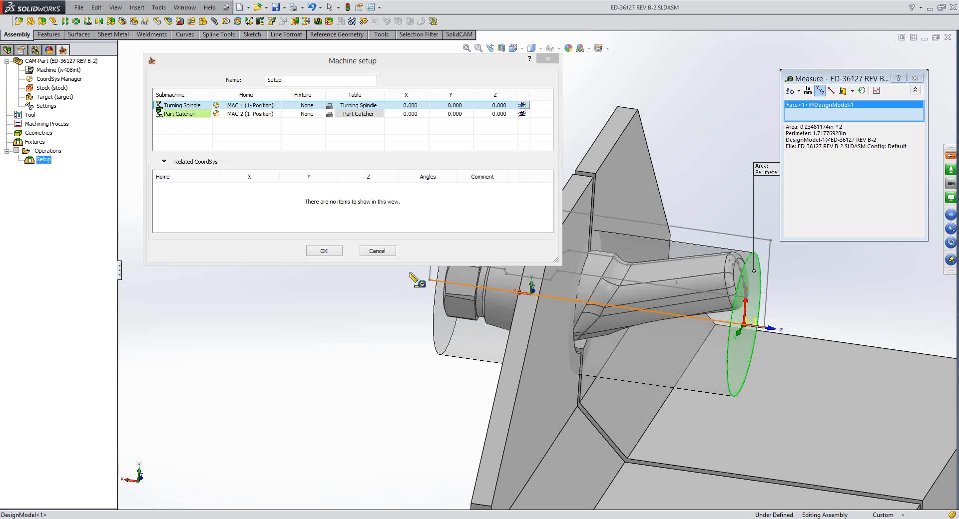
{"action": "middle_click_drag", "start_coordinate": [410, 274], "coordinate": [423, 273]}
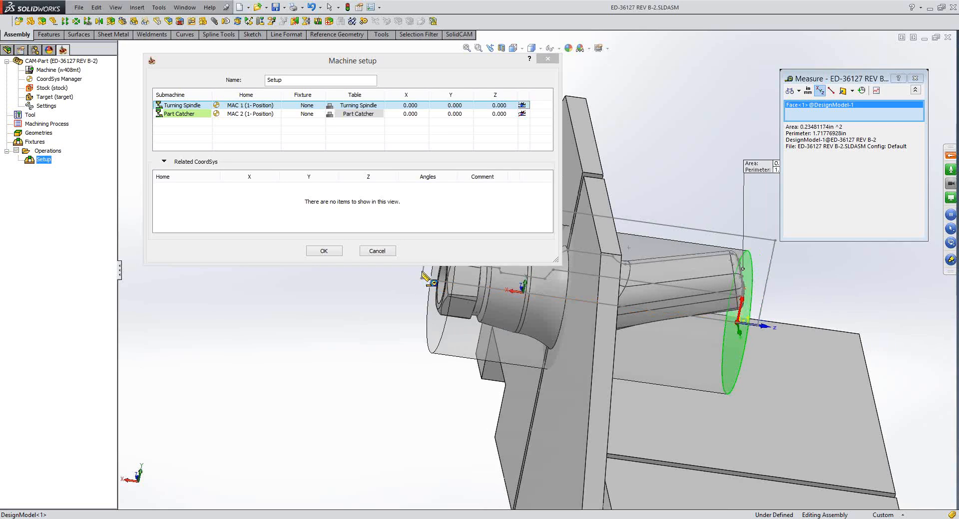
{"action": "left_click", "coordinate": [423, 278]}
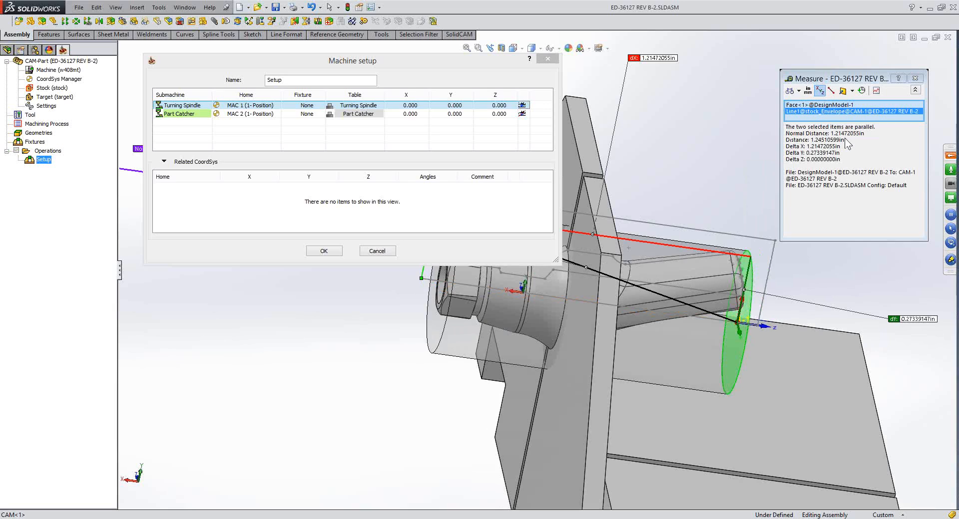
{"action": "key", "text": "Escape"}
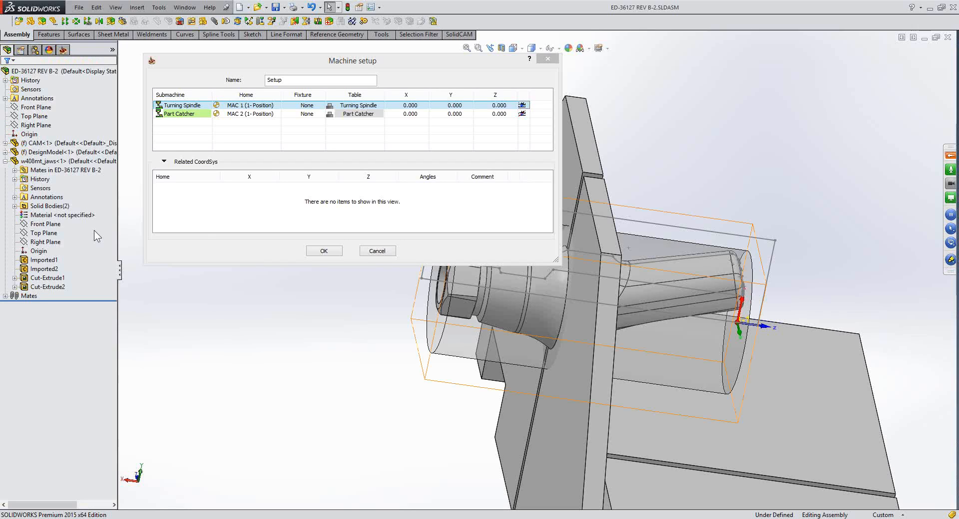
Set the document units to MMGS with three decimals for length, dual dimension length and angle
{"action": "right_click", "coordinate": [94, 230]}
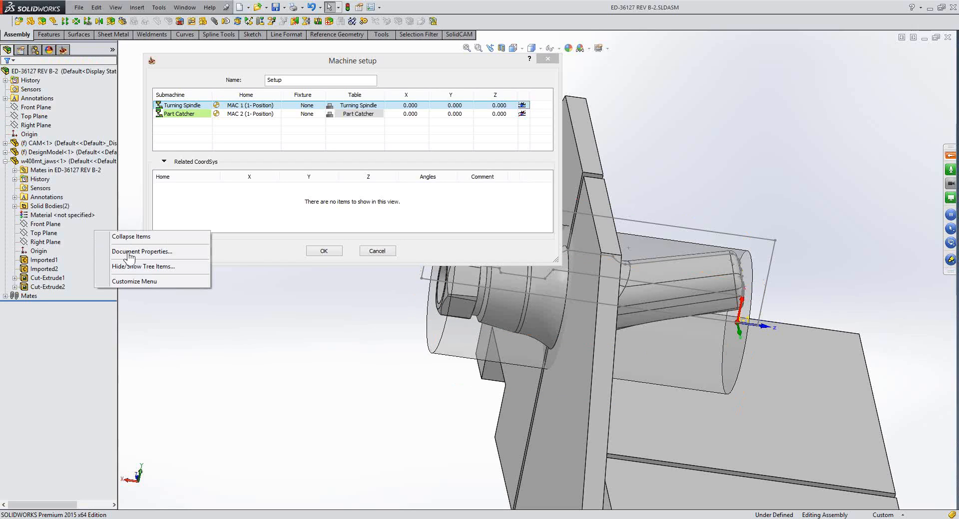
{"action": "left_click", "coordinate": [129, 252]}
{"action": "left_click", "coordinate": [266, 188]}
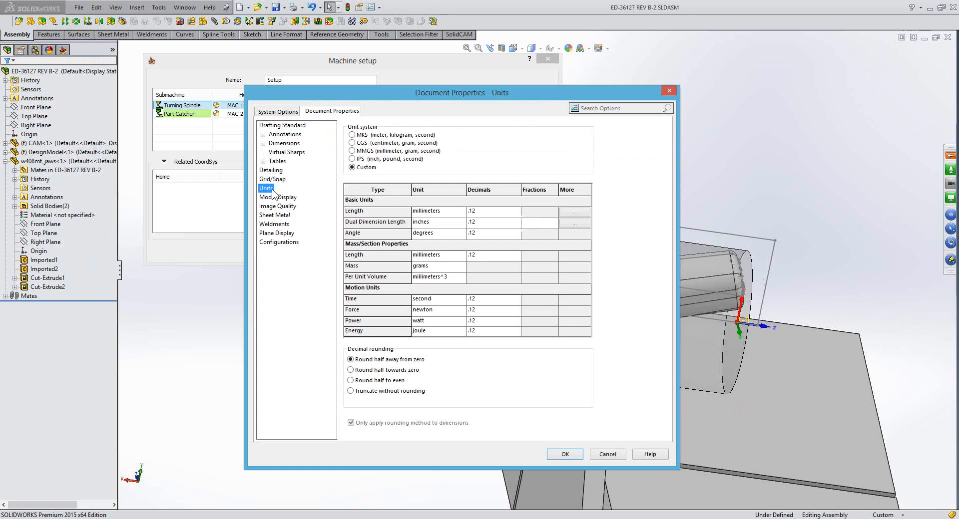
{"action": "left_click", "coordinate": [352, 150]}
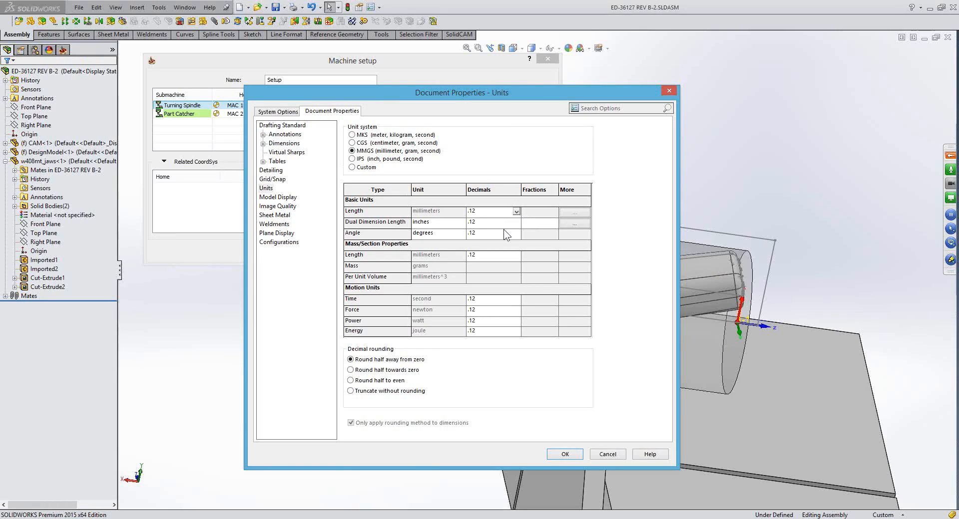
{"action": "left_click", "coordinate": [516, 212]}
{"action": "left_click", "coordinate": [495, 229]}
{"action": "left_click", "coordinate": [516, 222]}
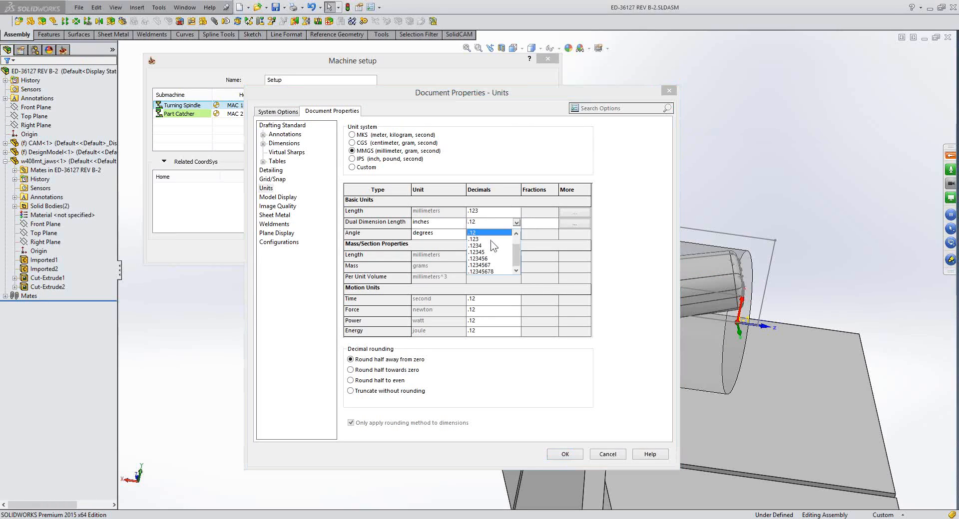
{"action": "key", "text": "Down"}
{"action": "left_click", "coordinate": [514, 234]}
{"action": "left_click", "coordinate": [492, 244]}
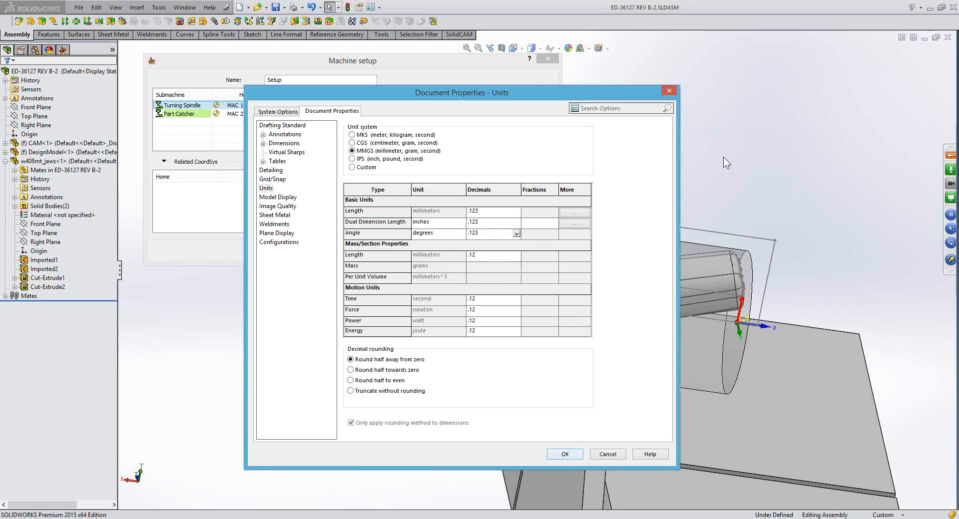
{"action": "key", "text": "Return"}
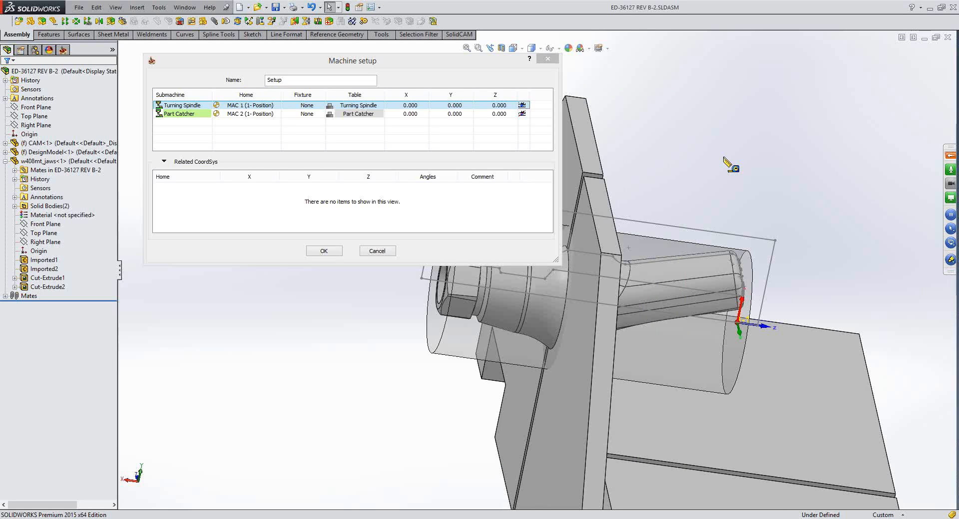
Measure the stock's length in millimetres between its front face and the envelope's far end line
{"action": "mouse_move", "coordinate": [771, 299]}
{"action": "middle_mouse_down"}
{"action": "mouse_move", "coordinate": [708, 337]}
{"action": "mouse_move", "coordinate": [728, 299]}
{"action": "mouse_move", "coordinate": [772, 298]}
{"action": "middle_mouse_up"}
{"action": "left_click", "coordinate": [771, 298]}
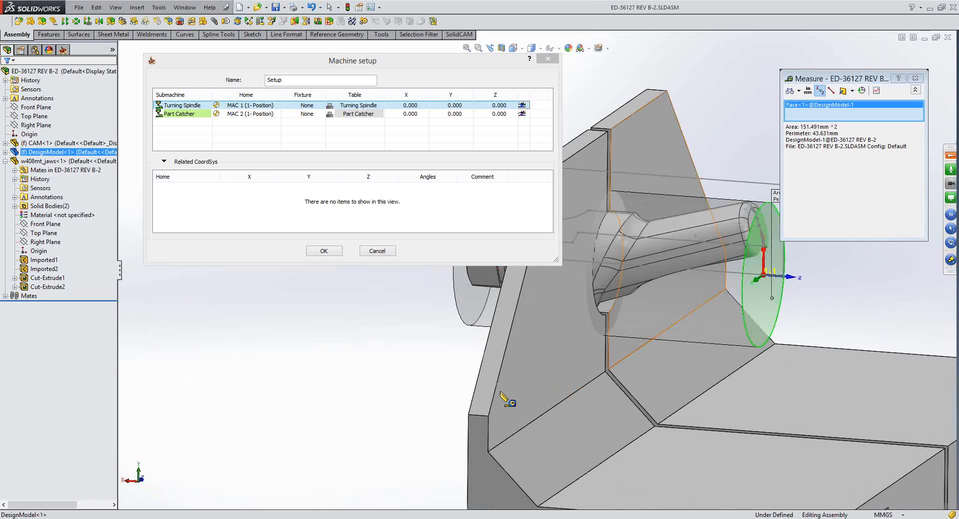
{"action": "middle_click_drag", "start_coordinate": [503, 398], "coordinate": [475, 290]}
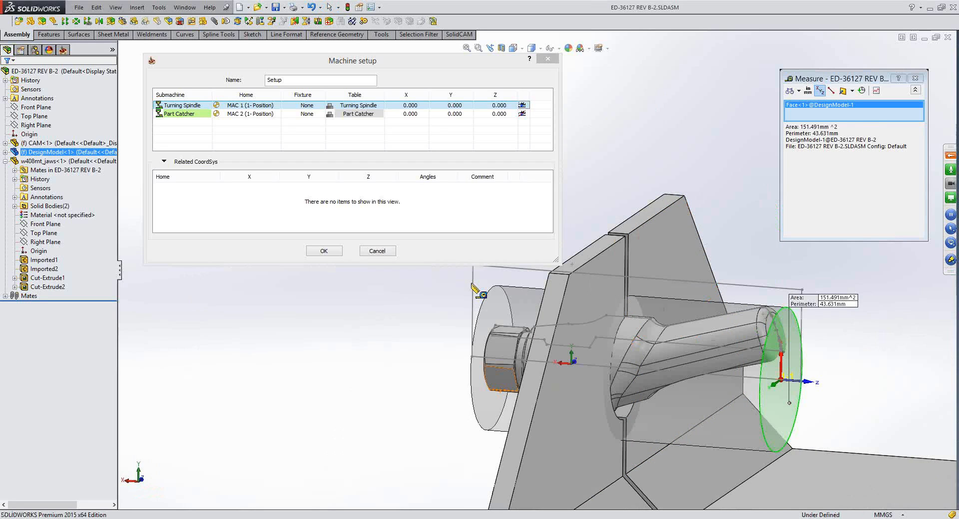
{"action": "left_click", "coordinate": [472, 286]}
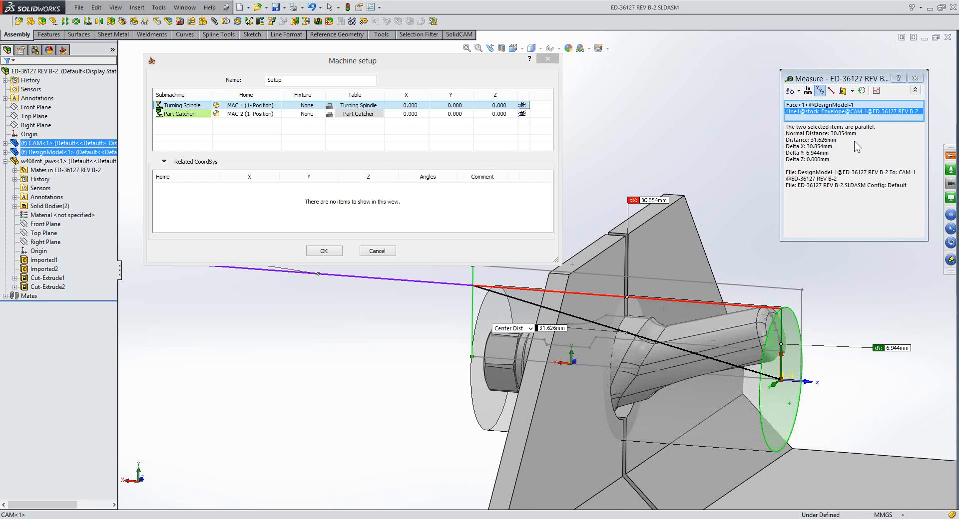
Set the Turning Spindle's Z offset in the machine setup to 30.854 and clear the measurement selections
{"action": "left_click", "coordinate": [501, 115]}
{"action": "type", "text": "3"}
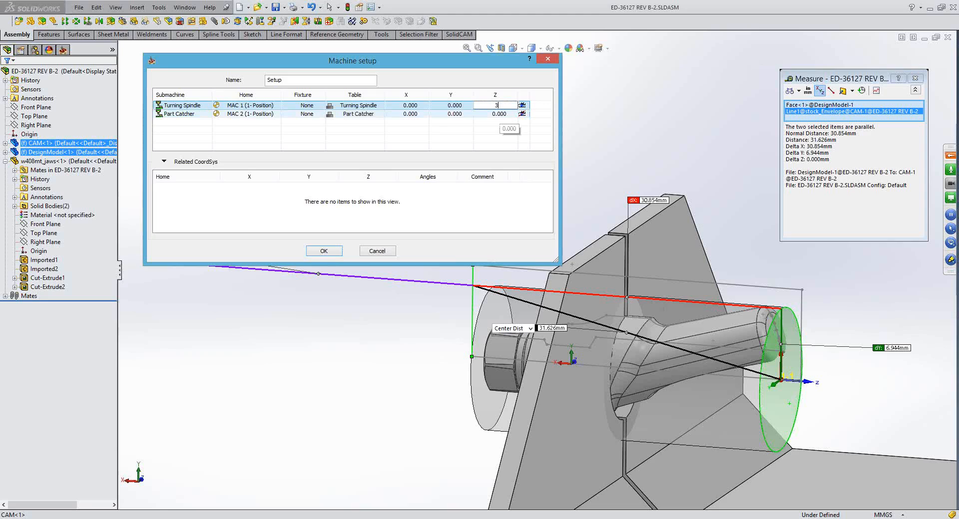
{"action": "type", "text": "0.854"}
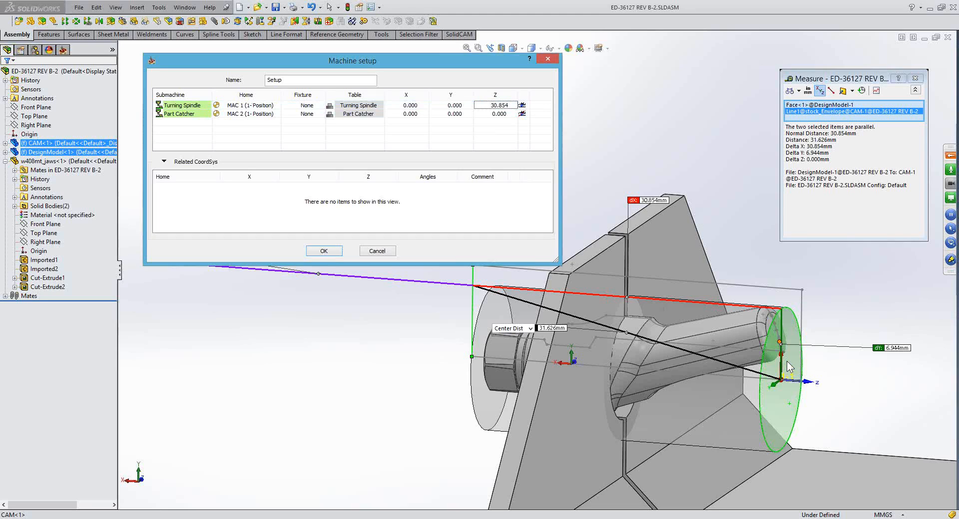
{"action": "left_click", "coordinate": [498, 106]}
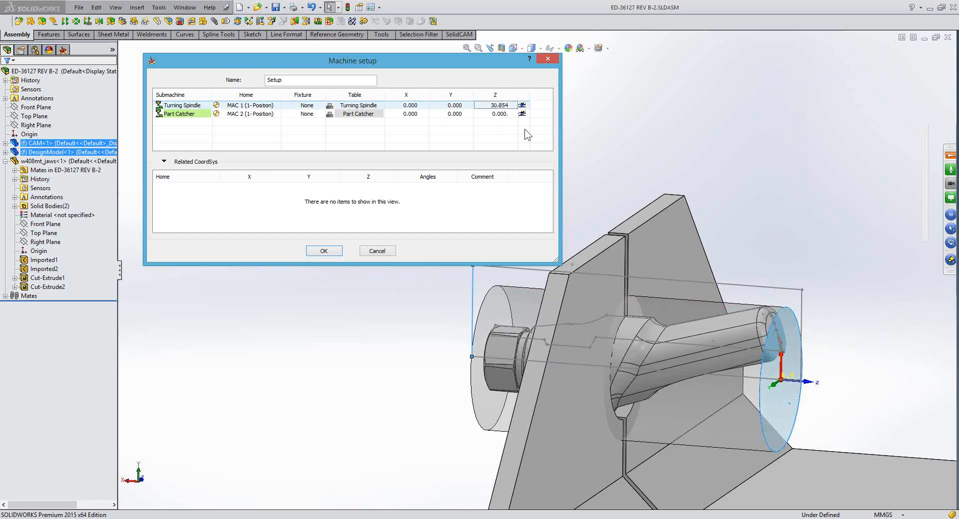
{"action": "left_click", "coordinate": [524, 129]}
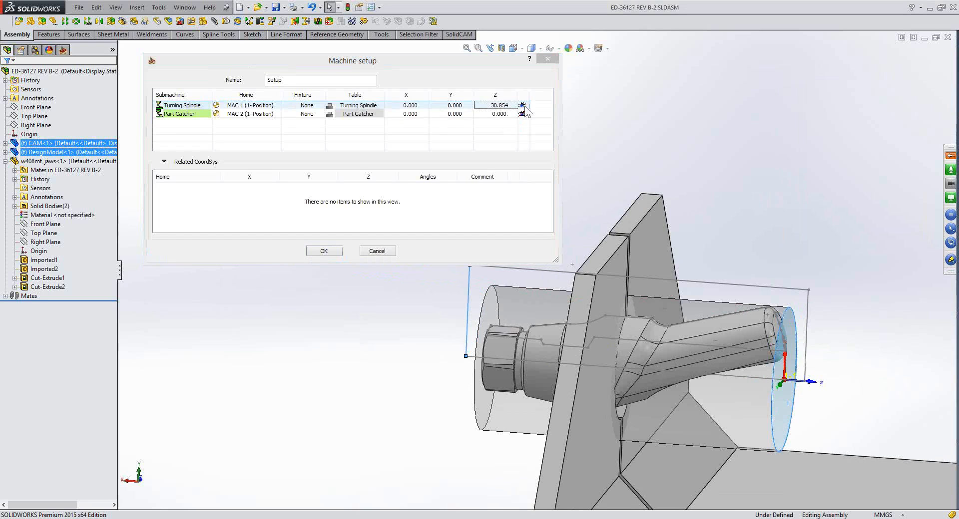
{"action": "left_click", "coordinate": [466, 371]}
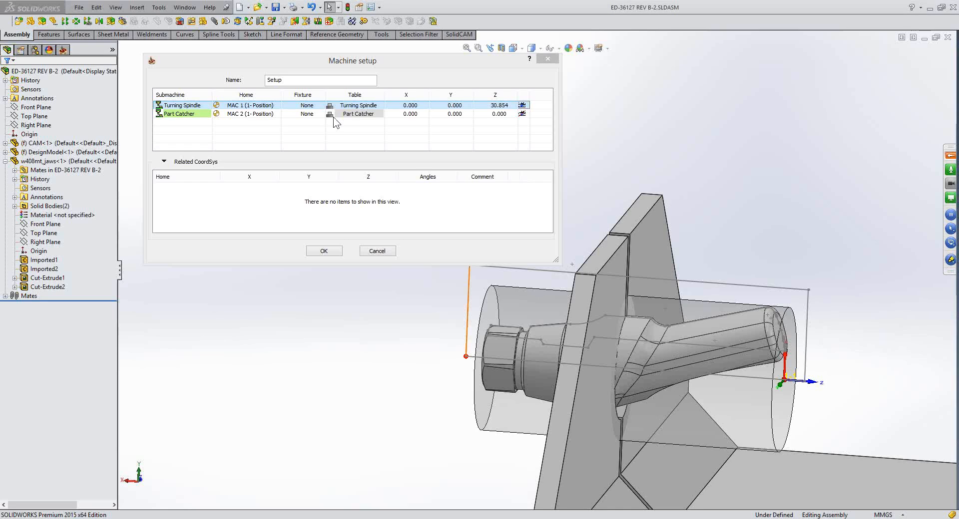
{"action": "left_click", "coordinate": [254, 115]}
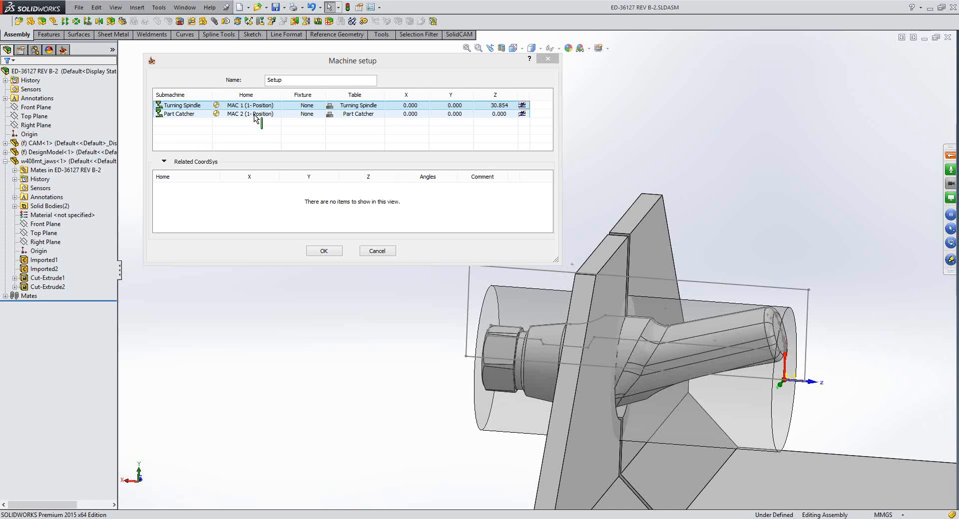
{"action": "left_click", "coordinate": [254, 115]}
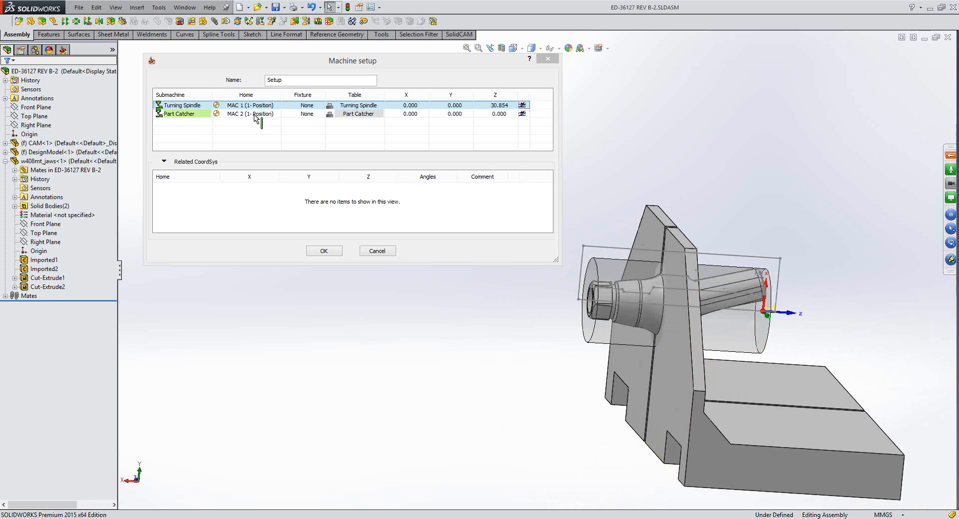
{"action": "left_click", "coordinate": [449, 118]}
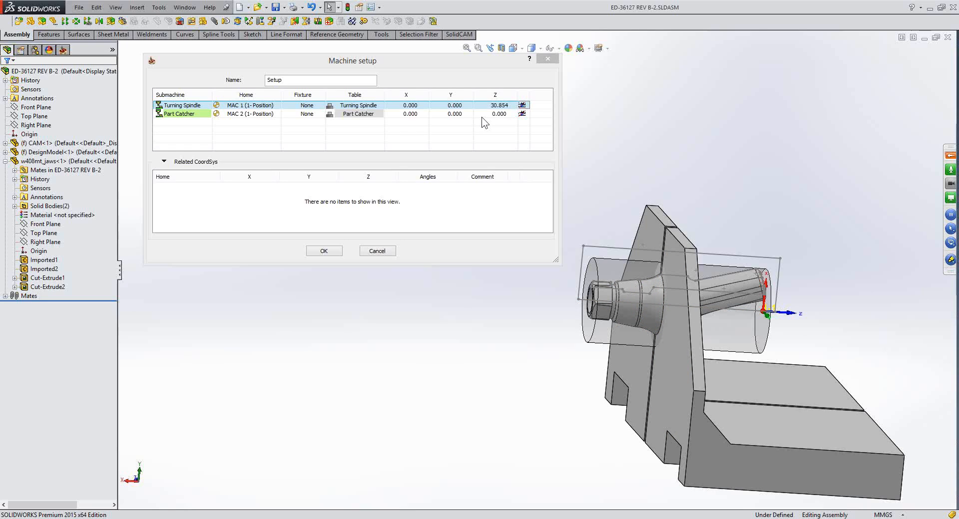
Measure from the stock's rear face to the parallel jaw face and set the Part Catcher's Z offset to 11.325
{"action": "left_click", "coordinate": [522, 115]}
{"action": "left_click", "coordinate": [574, 295]}
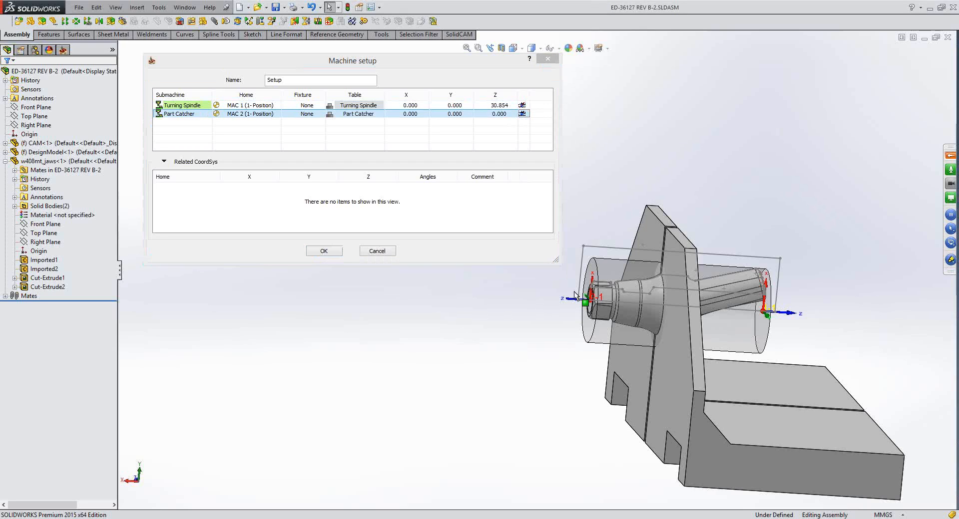
{"action": "scroll", "coordinate": [574, 292], "scroll_direction": "down", "scroll_amount": 3}
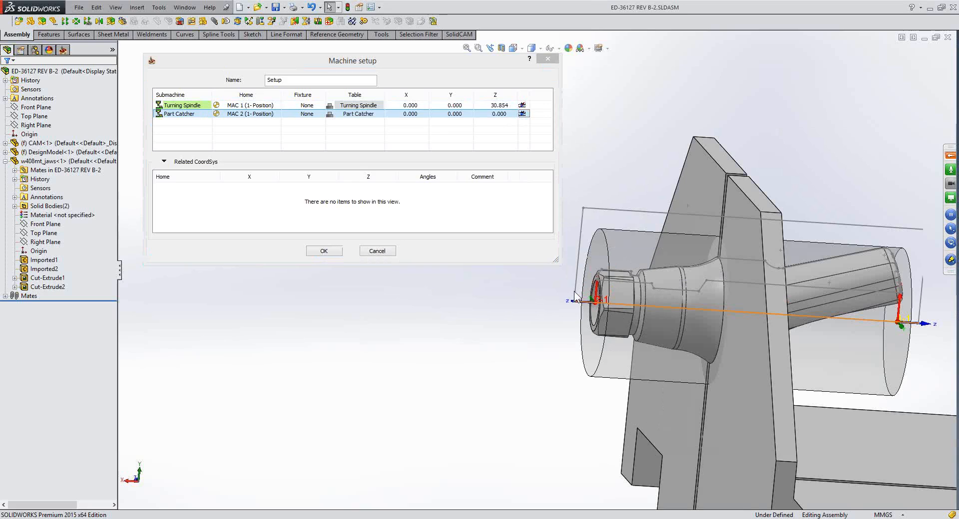
{"action": "key", "text": "m"}
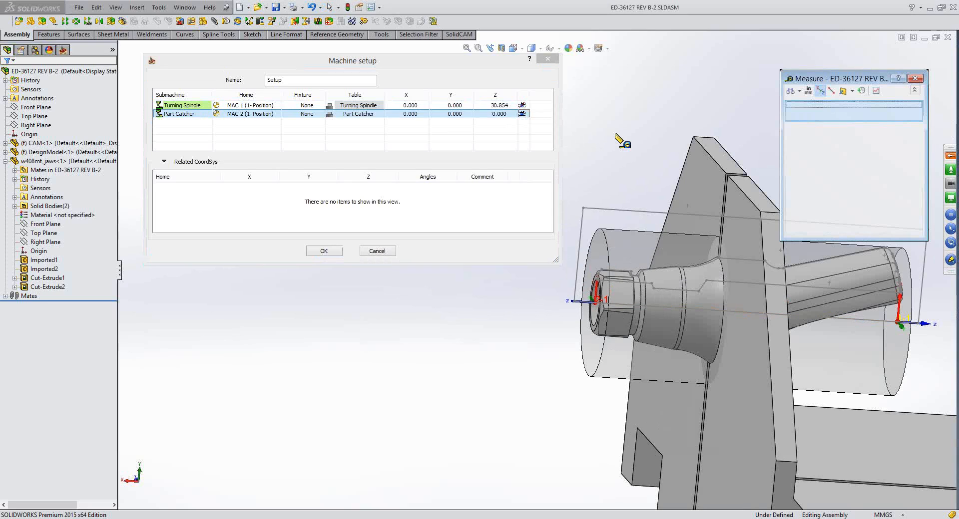
{"action": "left_click", "coordinate": [598, 248]}
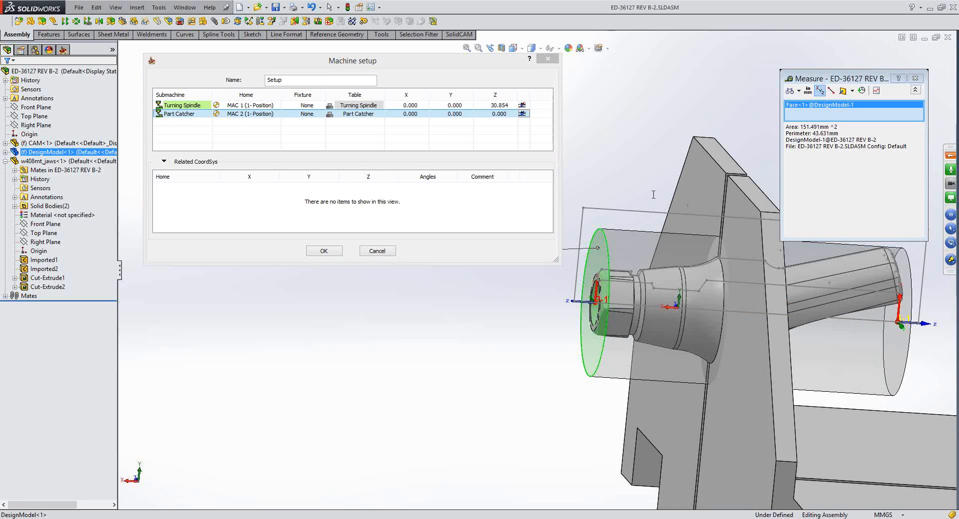
{"action": "left_click", "coordinate": [697, 204]}
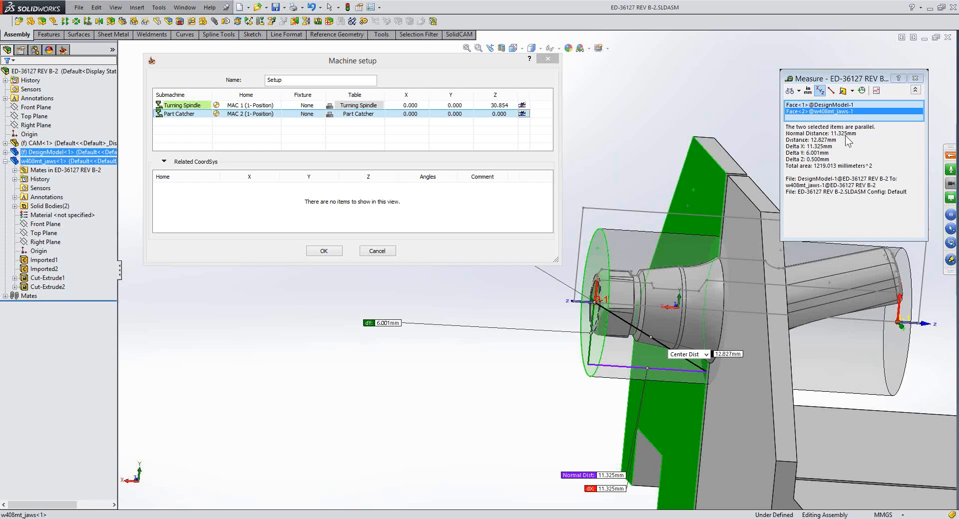
{"action": "key", "text": "Escape"}
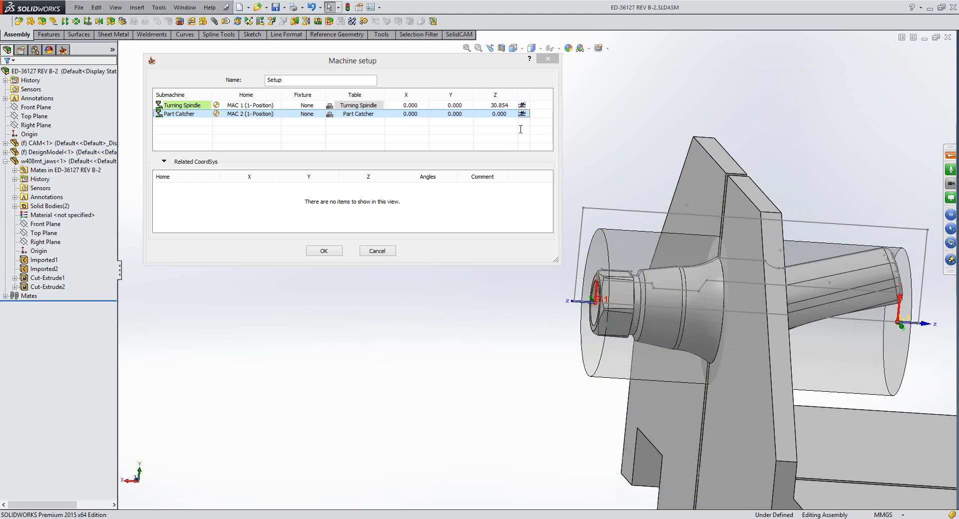
{"action": "left_click", "coordinate": [498, 114]}
{"action": "type", "text": "11.325"}
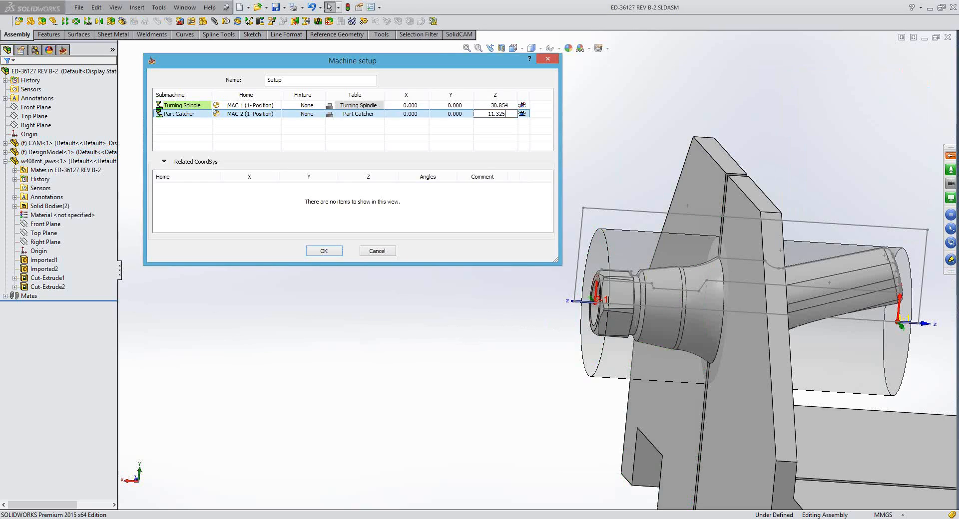
Preview the Part Catcher's offset position in the machine setup and check it against the jaws and stock
{"action": "left_click", "coordinate": [525, 113]}
{"action": "middle_click_drag", "start_coordinate": [633, 167], "coordinate": [669, 151]}
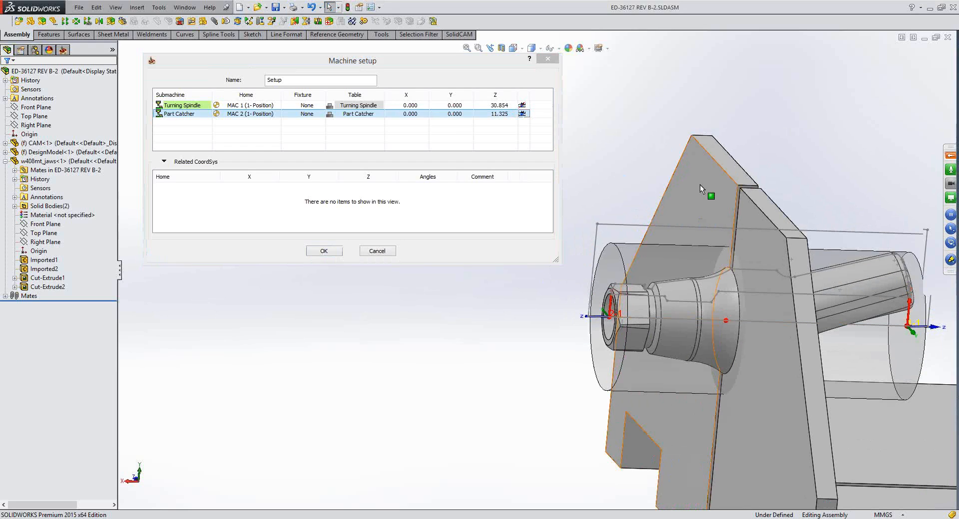
{"action": "scroll", "coordinate": [700, 190], "scroll_direction": "up", "scroll_amount": 1}
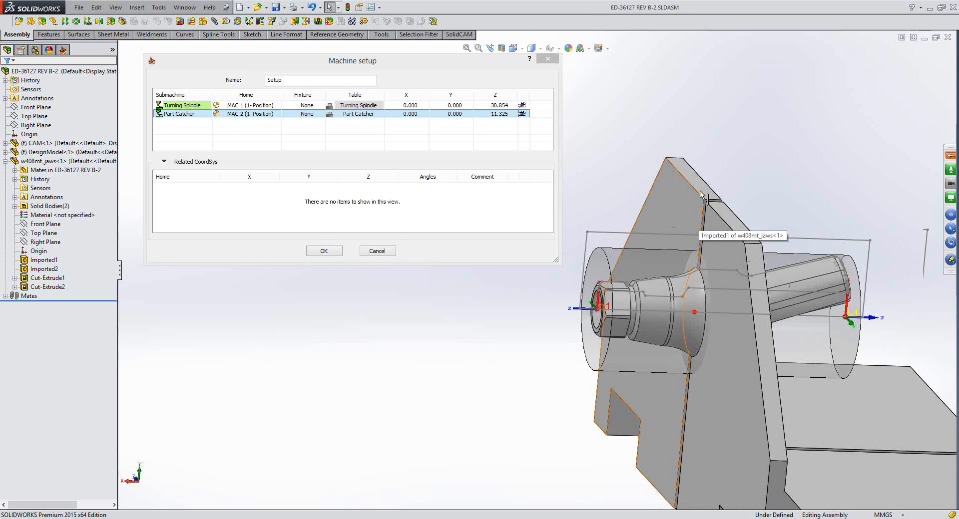
{"action": "scroll", "coordinate": [701, 193], "scroll_direction": "up", "scroll_amount": 1}
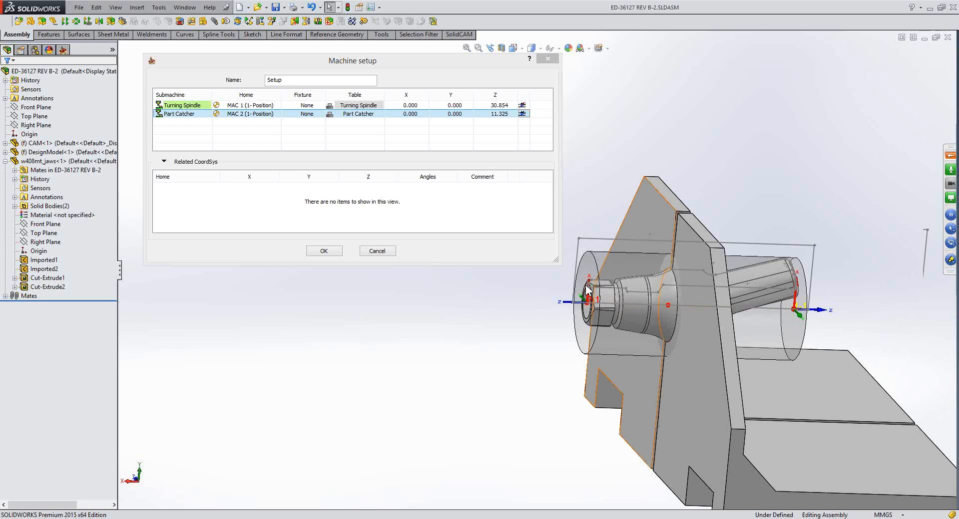
{"action": "left_click", "coordinate": [523, 115]}
Define a clamping fixture for the Part Catcher as Fixture (3D Model), selecting both w408mt jaw solids
{"action": "left_click", "coordinate": [322, 115]}
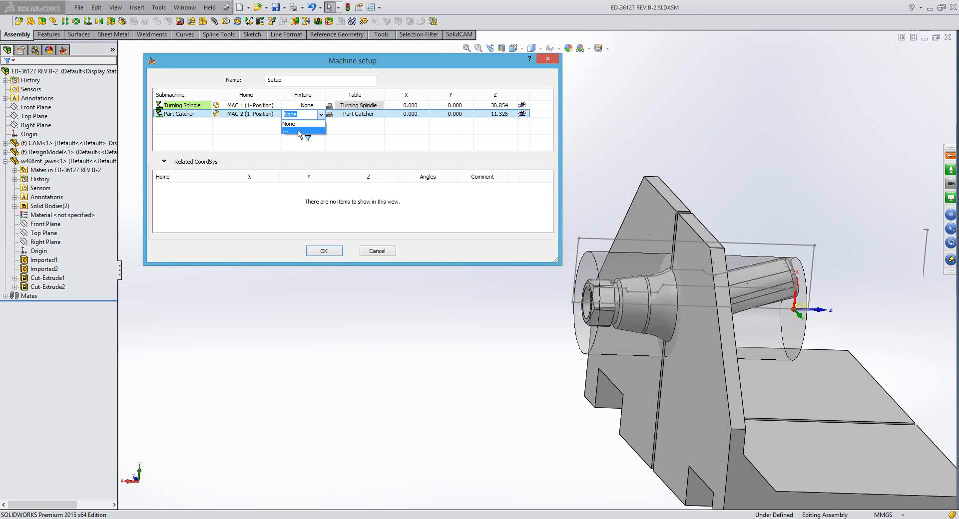
{"action": "left_click", "coordinate": [299, 131]}
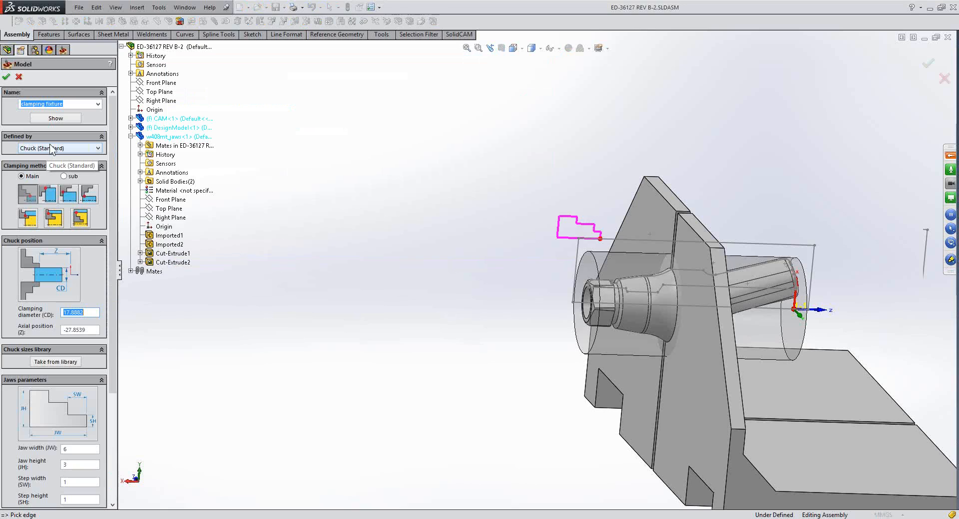
{"action": "left_click", "coordinate": [52, 149]}
{"action": "left_click", "coordinate": [47, 157]}
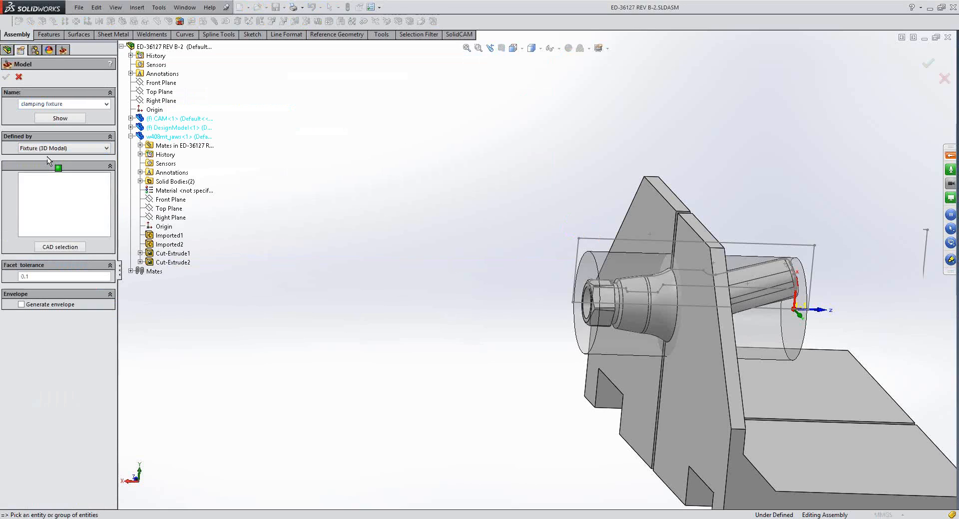
{"action": "left_click", "coordinate": [634, 385]}
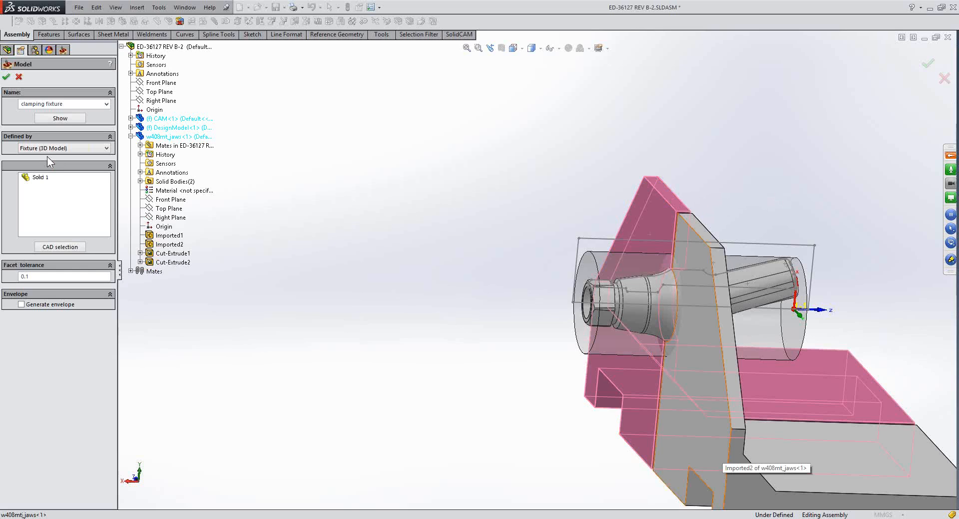
{"action": "left_click", "coordinate": [710, 449]}
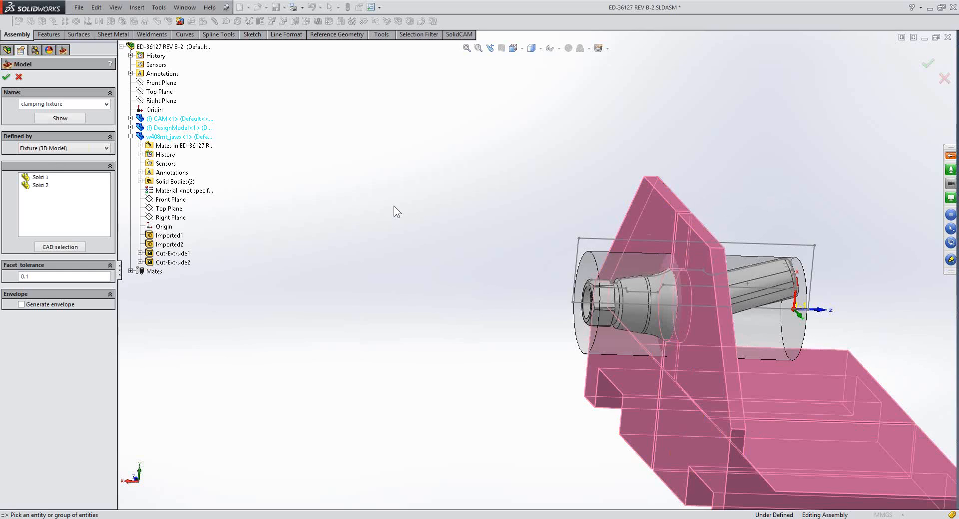
{"action": "key", "text": "Return"}
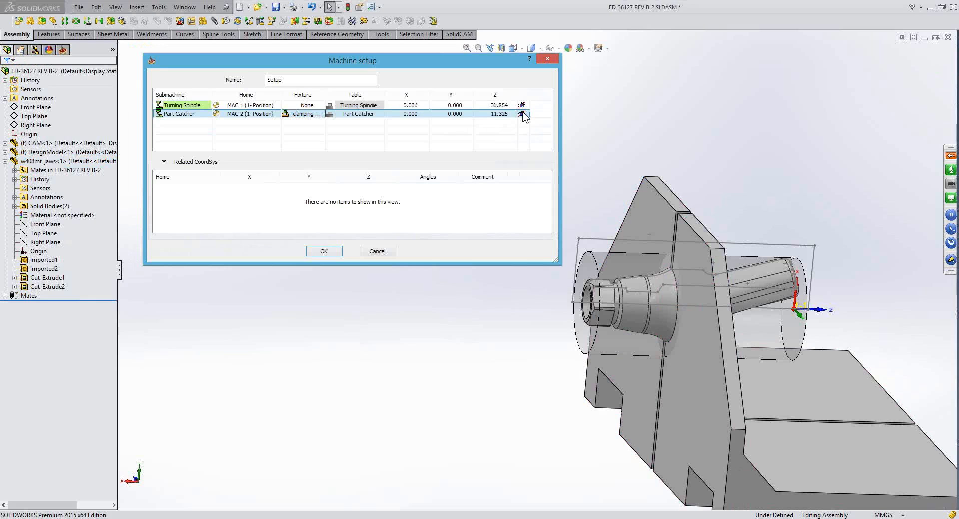
Preview the Part Catcher with its clamping fixture and accept the machine setup
{"action": "left_click", "coordinate": [523, 114]}
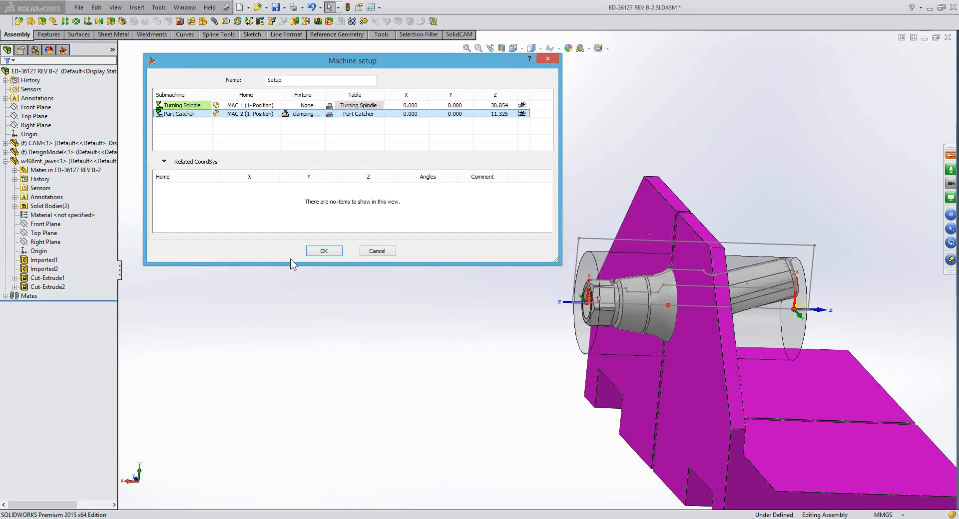
{"action": "left_click", "coordinate": [328, 248]}
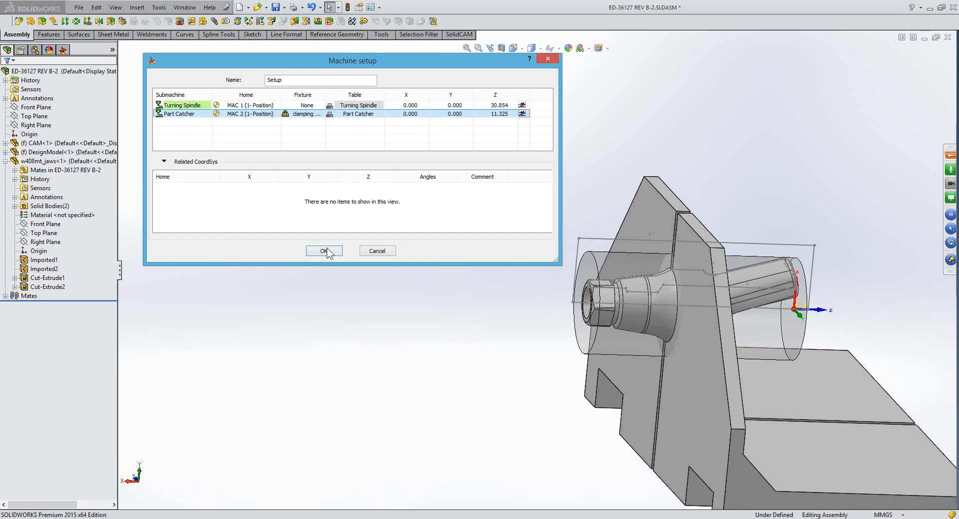
{"action": "left_click", "coordinate": [326, 251]}
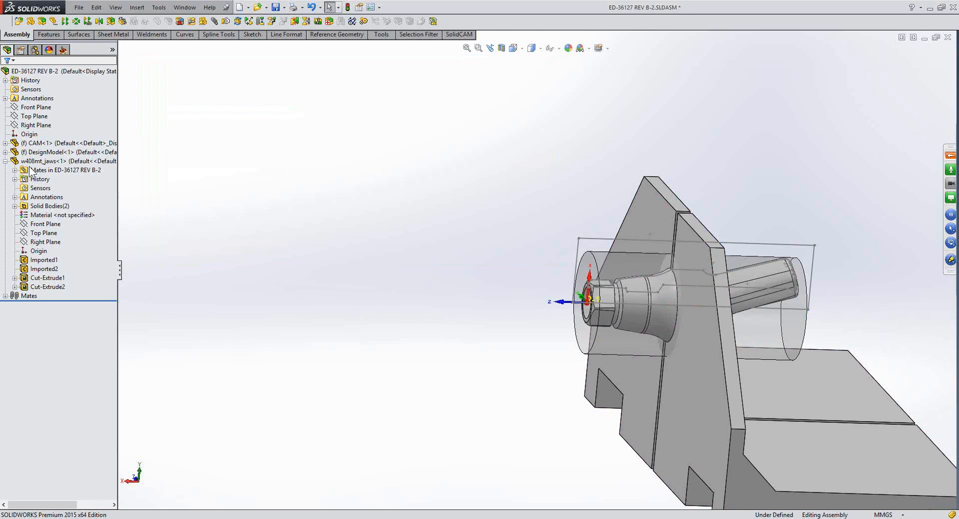
Hide the w408mt_jaws component in the assembly
{"action": "left_click", "coordinate": [47, 162]}
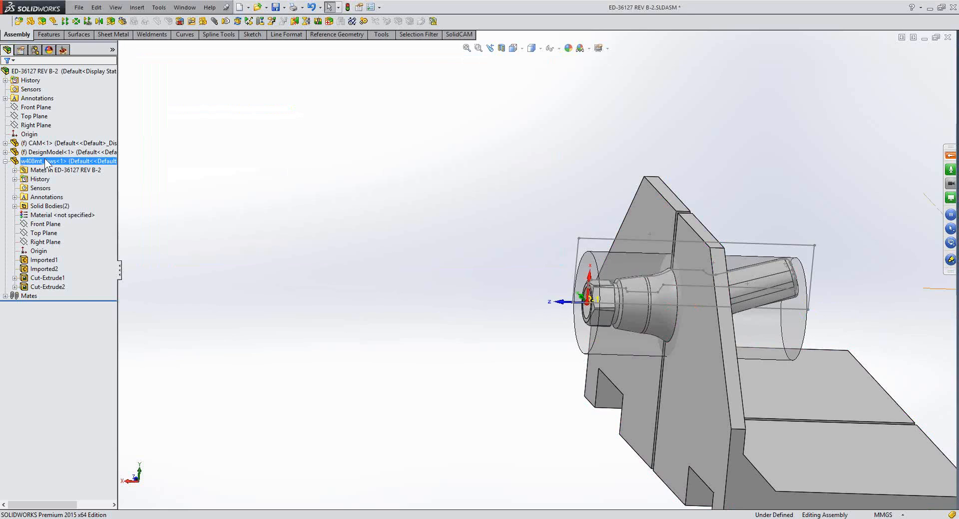
{"action": "right_click", "coordinate": [47, 162]}
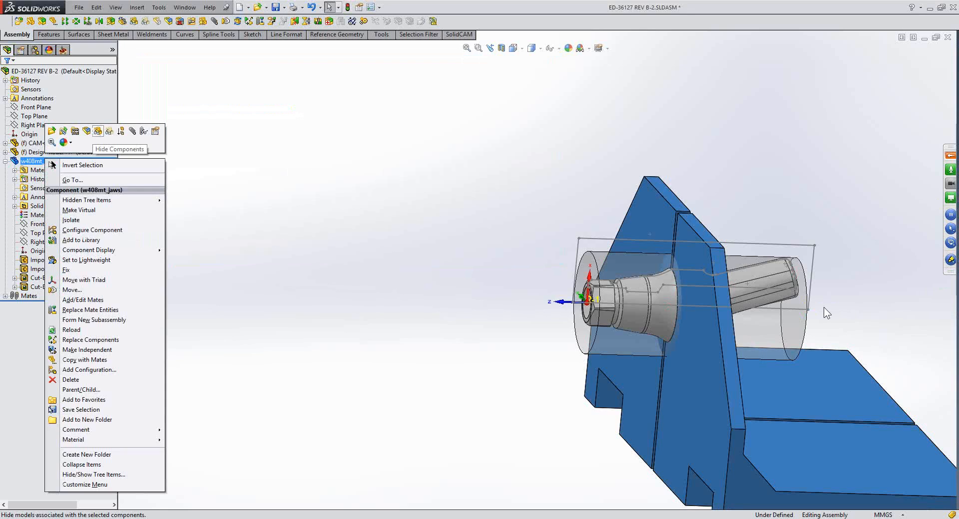
{"action": "scroll", "coordinate": [823, 307], "scroll_direction": "up", "scroll_amount": 2}
{"action": "middle_click_drag", "start_coordinate": [823, 307], "coordinate": [824, 308]}
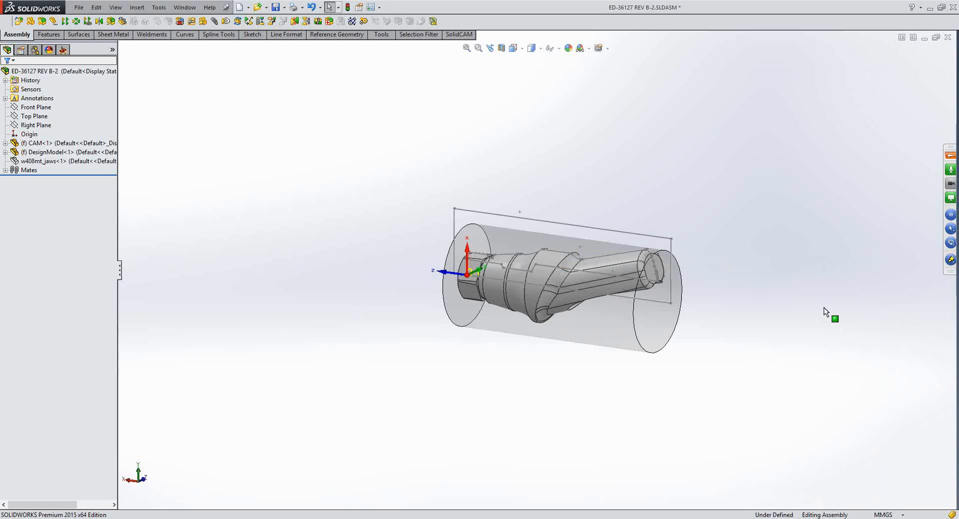
{"action": "scroll", "coordinate": [824, 312], "scroll_direction": "down", "scroll_amount": 2}
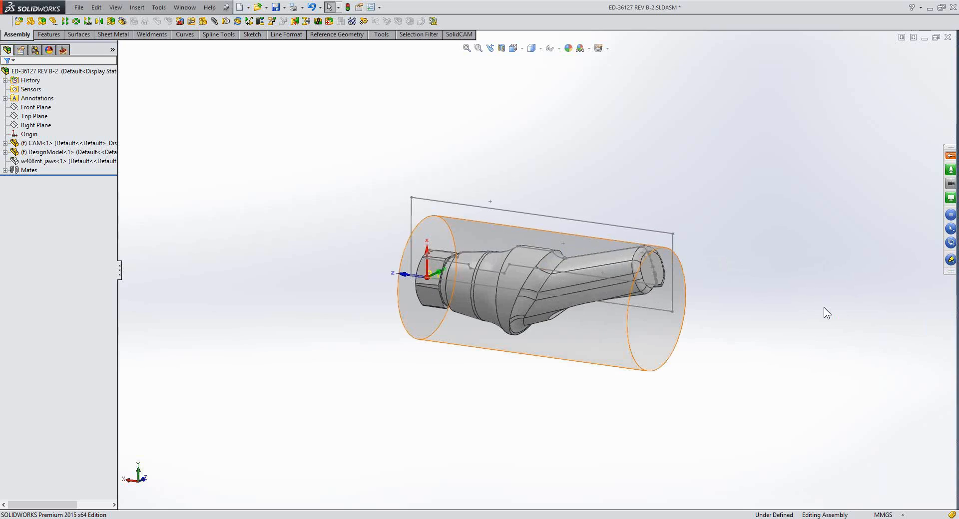
Hide the stock body of the DesignModel component and save the assembly
{"action": "left_click", "coordinate": [5, 152]}
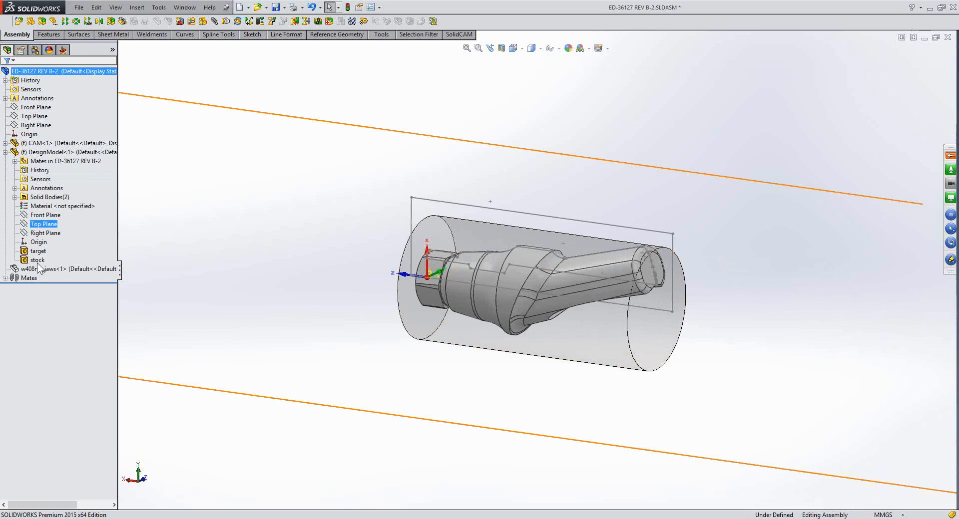
{"action": "left_click", "coordinate": [38, 262]}
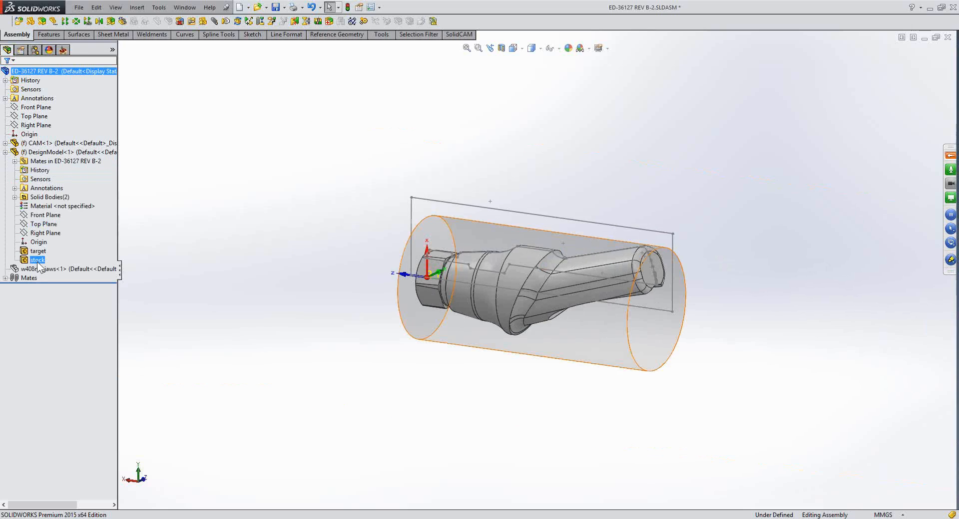
{"action": "left_click", "coordinate": [708, 338]}
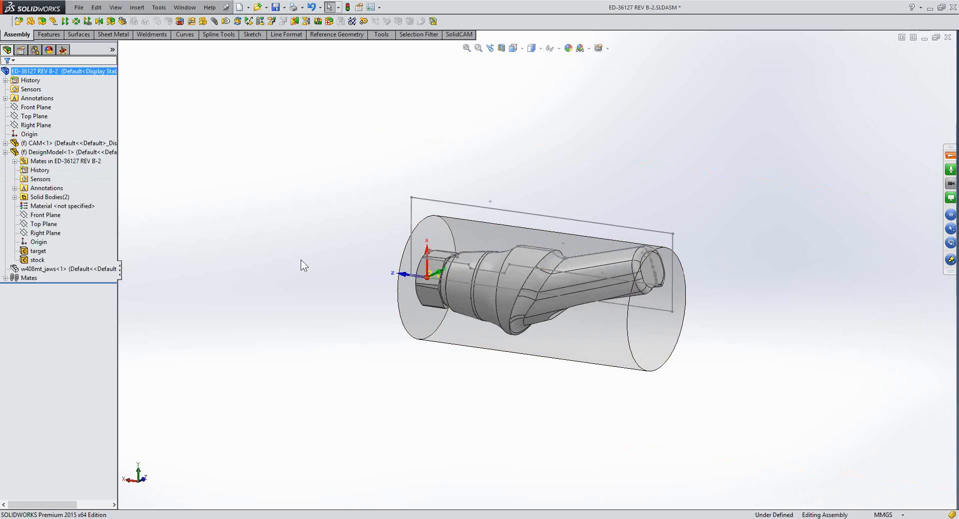
{"action": "left_click", "coordinate": [48, 225]}
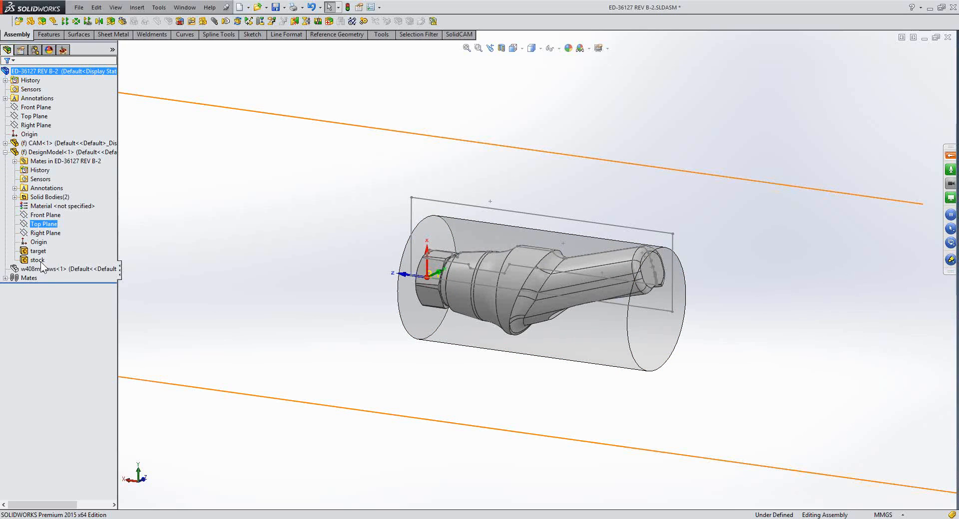
{"action": "left_click", "coordinate": [39, 261]}
{"action": "right_click", "coordinate": [56, 255]}
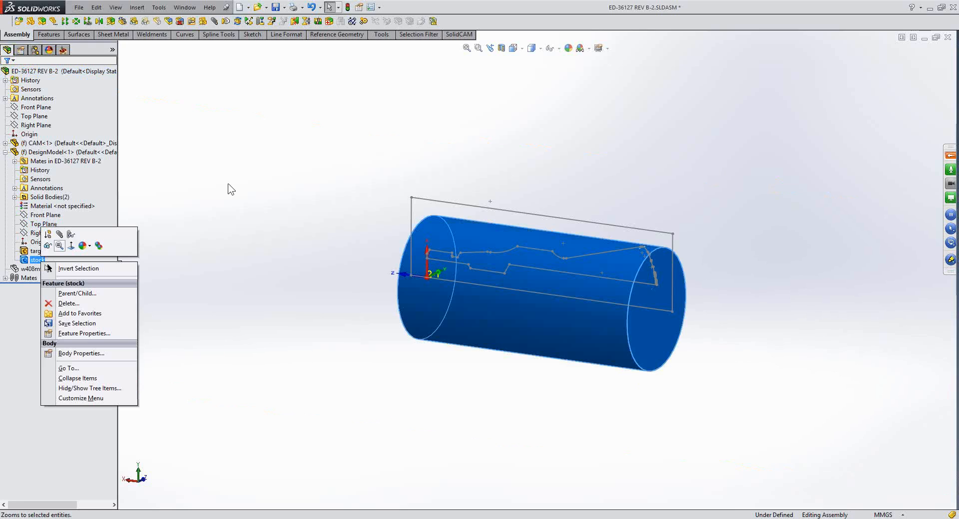
{"action": "left_click", "coordinate": [228, 184]}
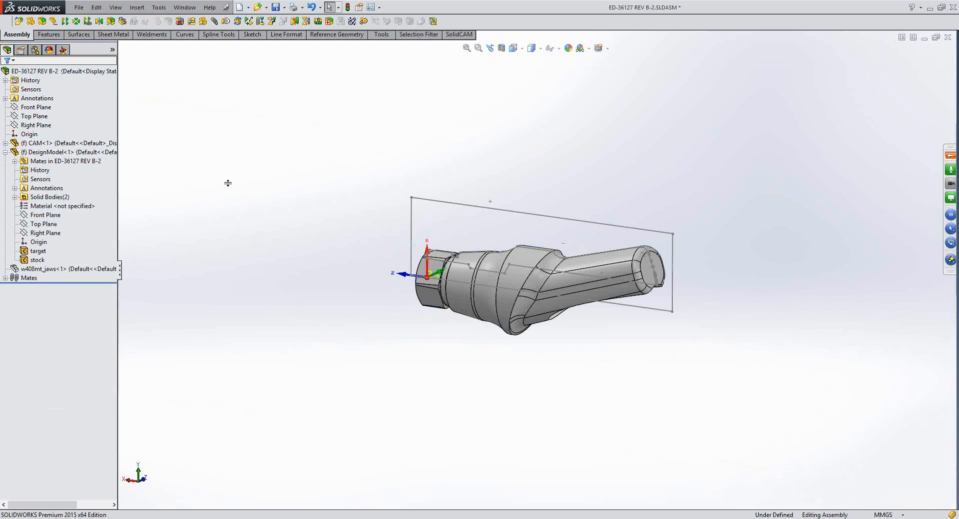
{"action": "key", "text": "ctrl+s"}
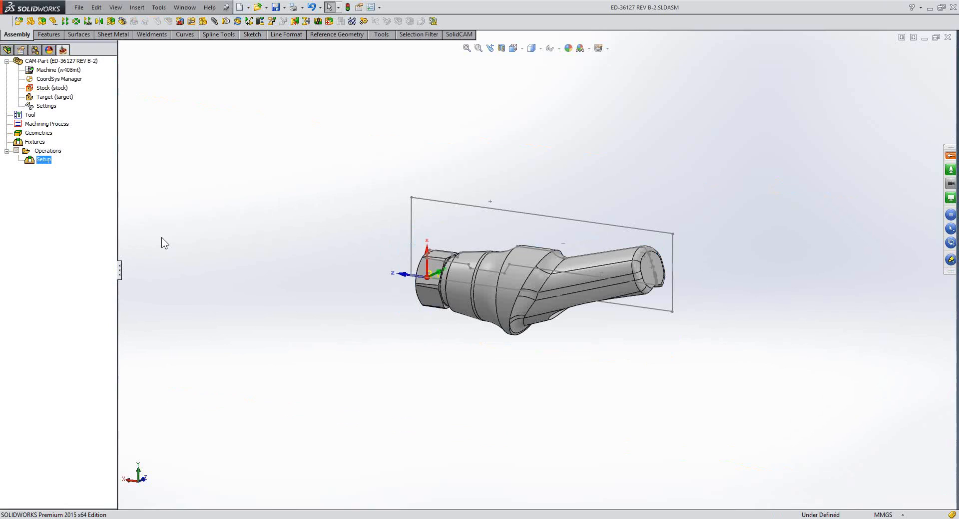
Add a Turning operation on the Turning Spindle submachine
{"action": "right_click", "coordinate": [48, 151]}
{"action": "mouse_move", "coordinate": [114, 188]}
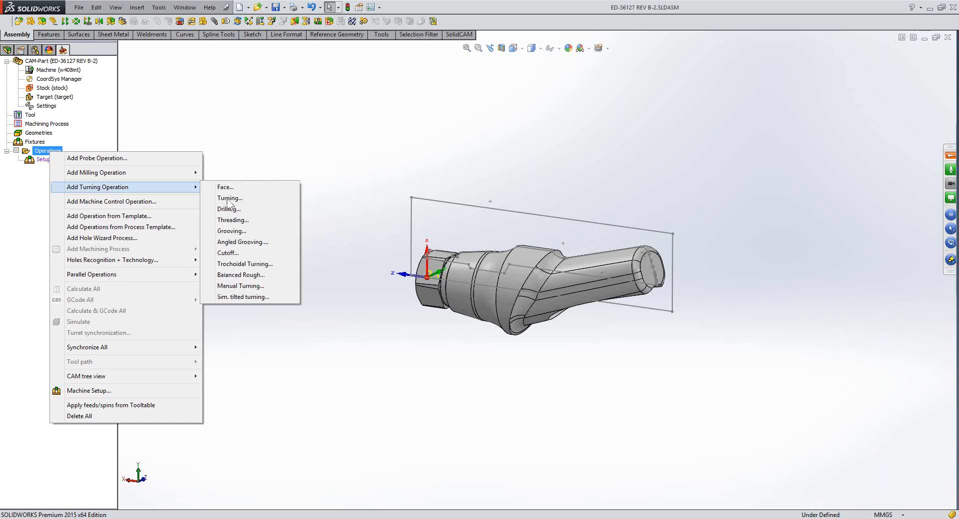
{"action": "mouse_move", "coordinate": [186, 187]}
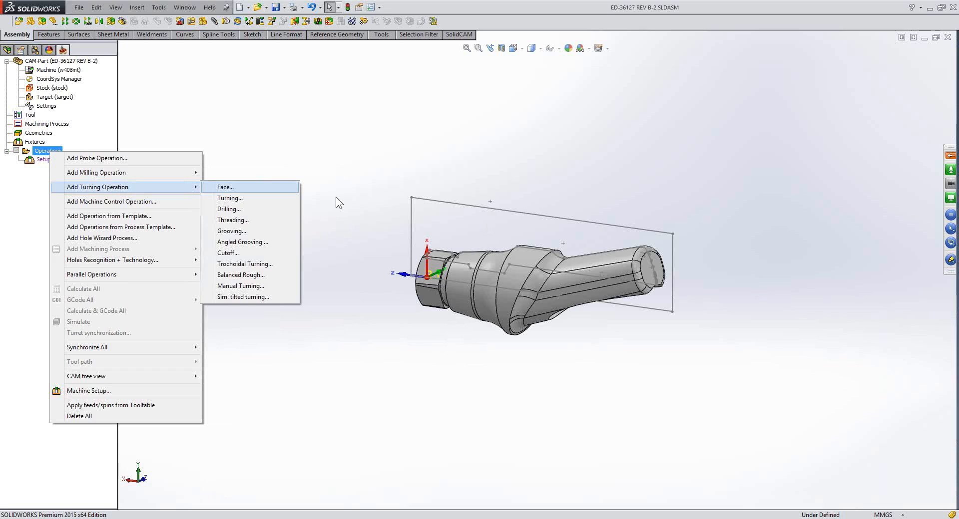
{"action": "left_click", "coordinate": [336, 197]}
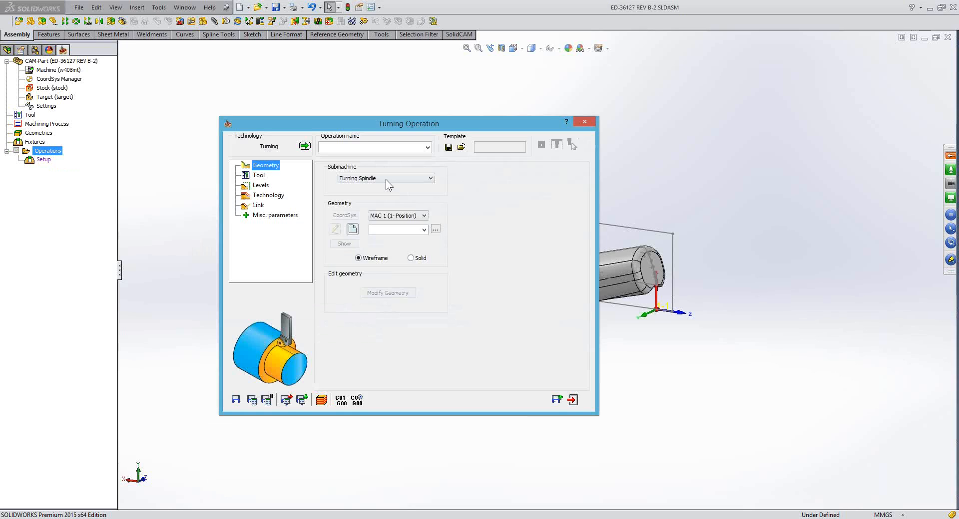
{"action": "left_click", "coordinate": [386, 179]}
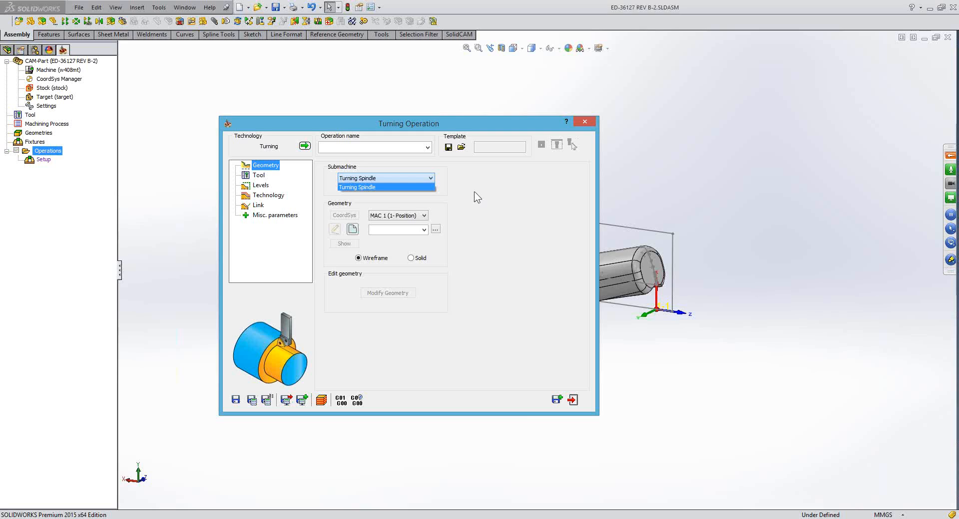
Create the wireframe contour with Auto-constant Z, chaining from the short curve on the angled post's end face to the hex's outer line
{"action": "left_click", "coordinate": [353, 229]}
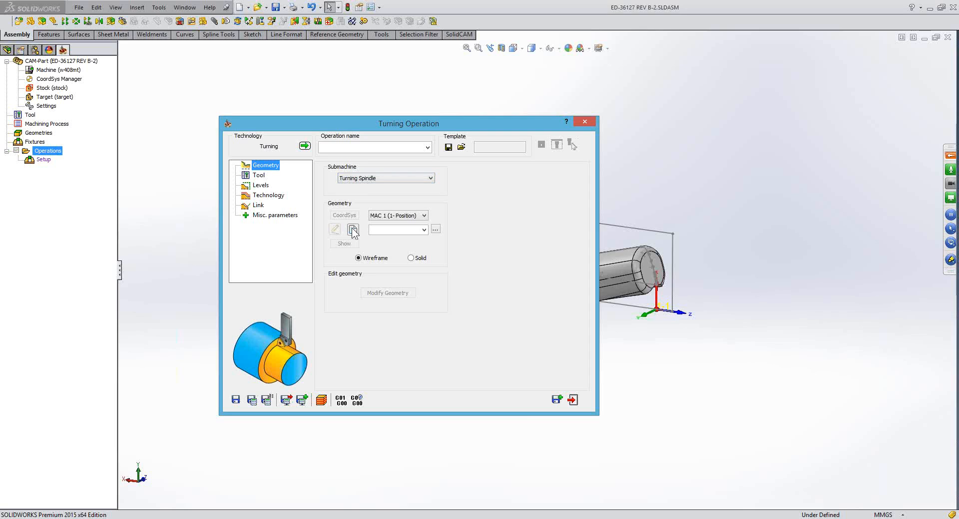
{"action": "left_click", "coordinate": [353, 230]}
{"action": "scroll", "coordinate": [654, 282], "scroll_direction": "down", "scroll_amount": 10}
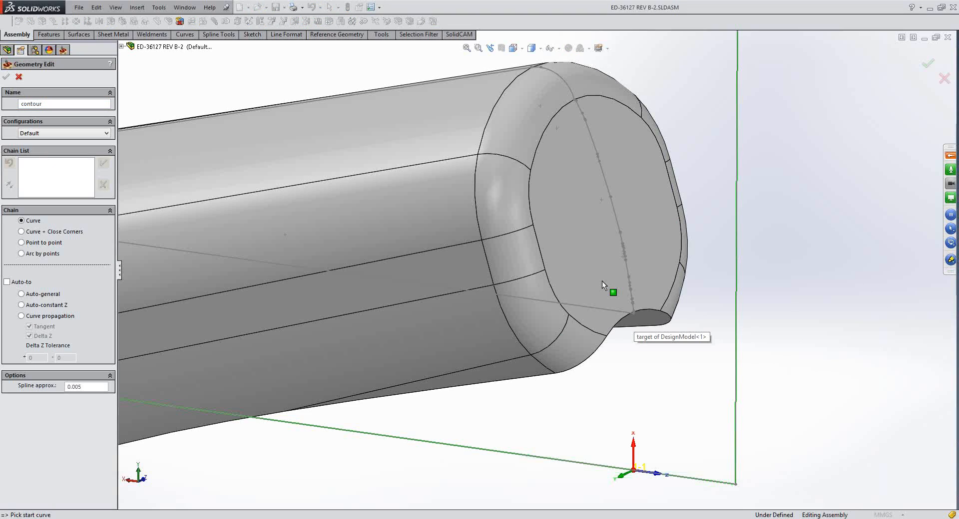
{"action": "scroll", "coordinate": [602, 282], "scroll_direction": "down", "scroll_amount": 3}
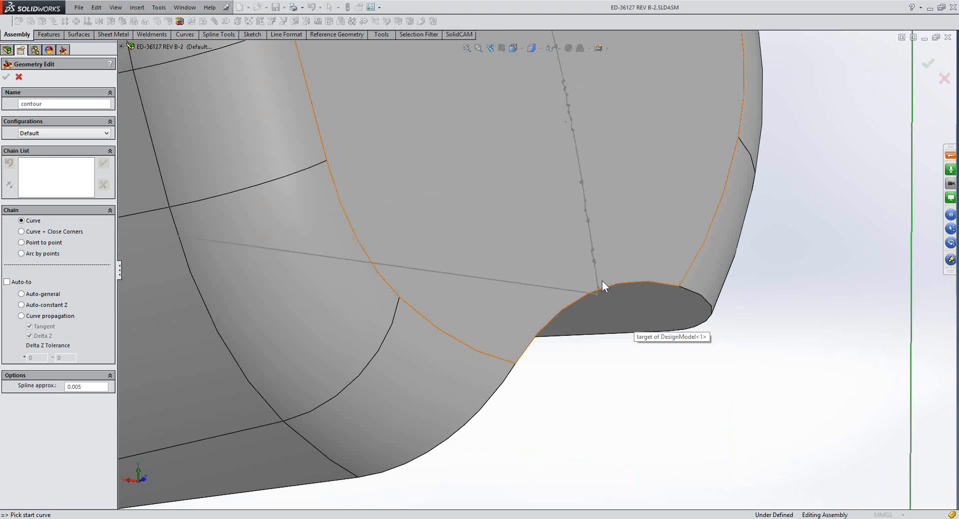
{"action": "left_click", "coordinate": [602, 285]}
{"action": "key", "text": "f"}
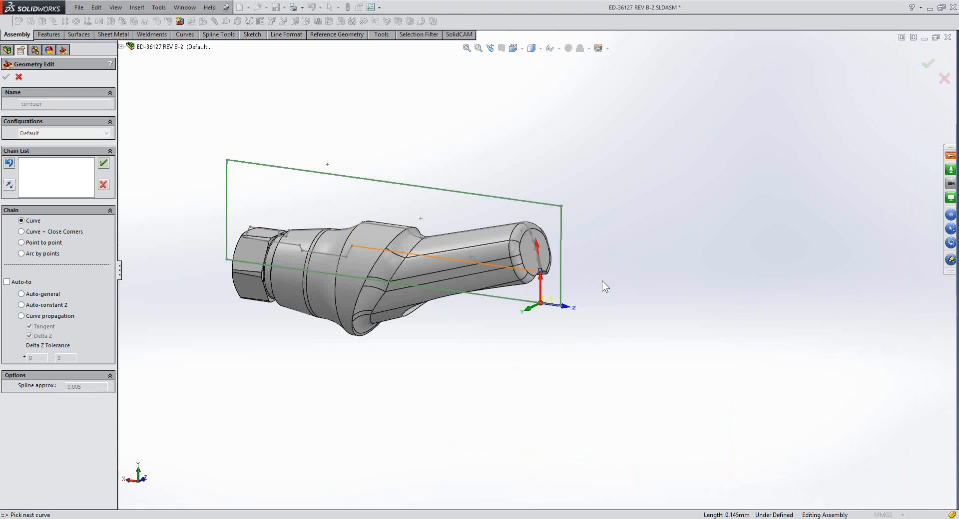
{"action": "left_click", "coordinate": [33, 306]}
{"action": "left_click", "coordinate": [241, 194]}
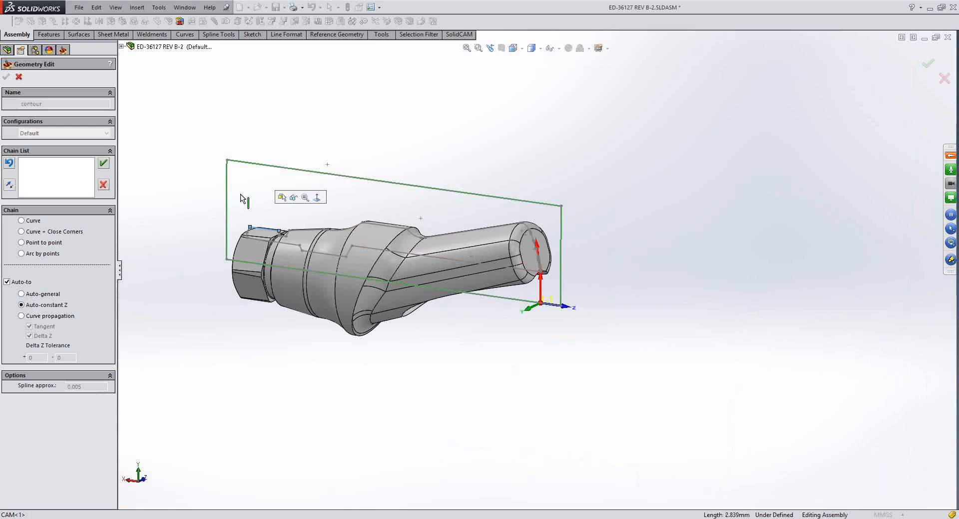
{"action": "left_click", "coordinate": [240, 194]}
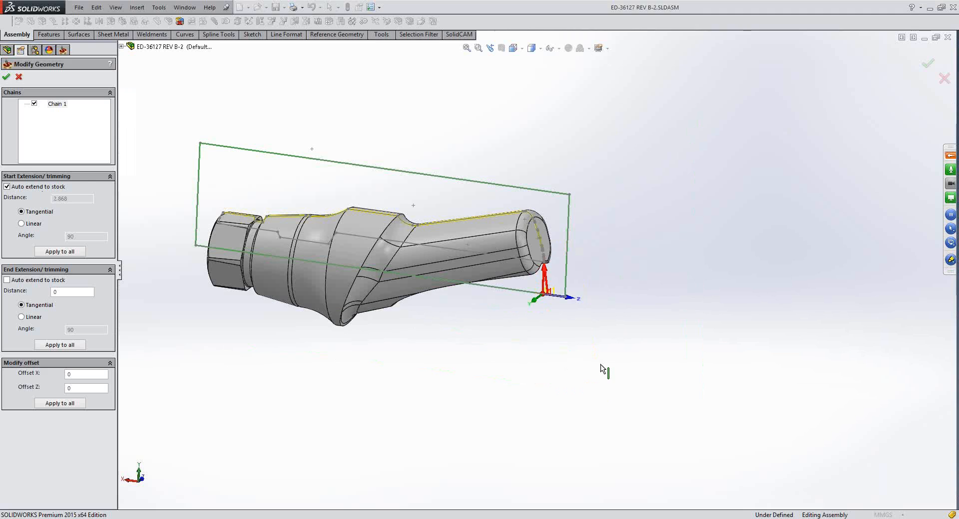
Extend the end of the contour chain tangentially beyond the hex end and accept the modified geometry
{"action": "scroll", "coordinate": [601, 365], "scroll_direction": "down", "scroll_amount": 5}
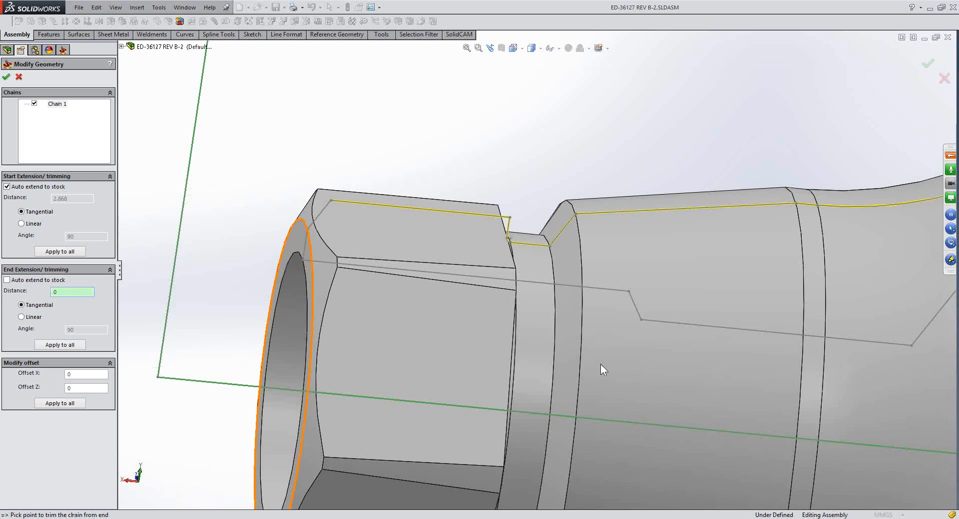
{"action": "left_click", "coordinate": [306, 240]}
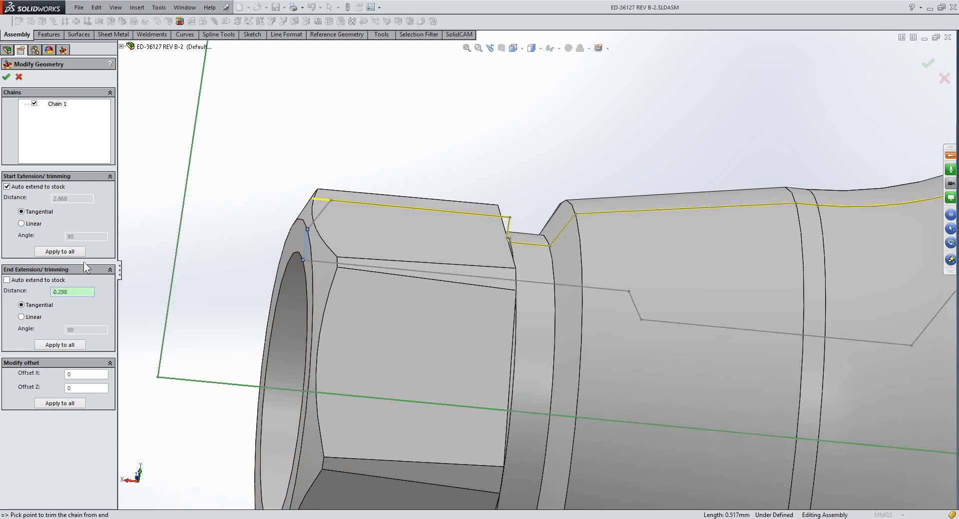
{"action": "type", "text": "-"}
{"action": "left_click", "coordinate": [7, 78]}
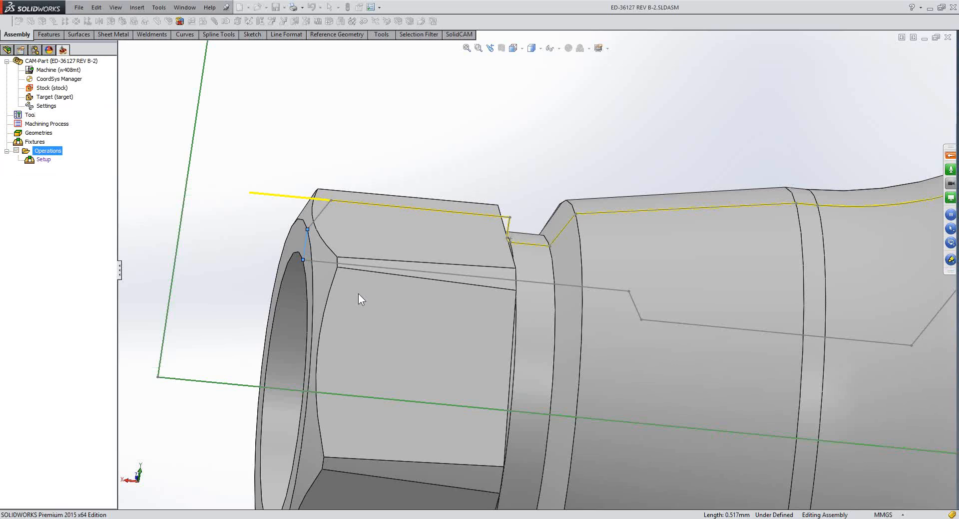
Add a turning tool on the Milling Spindle for the operation and enlarge its Tool Picture preview
{"action": "left_click", "coordinate": [259, 175]}
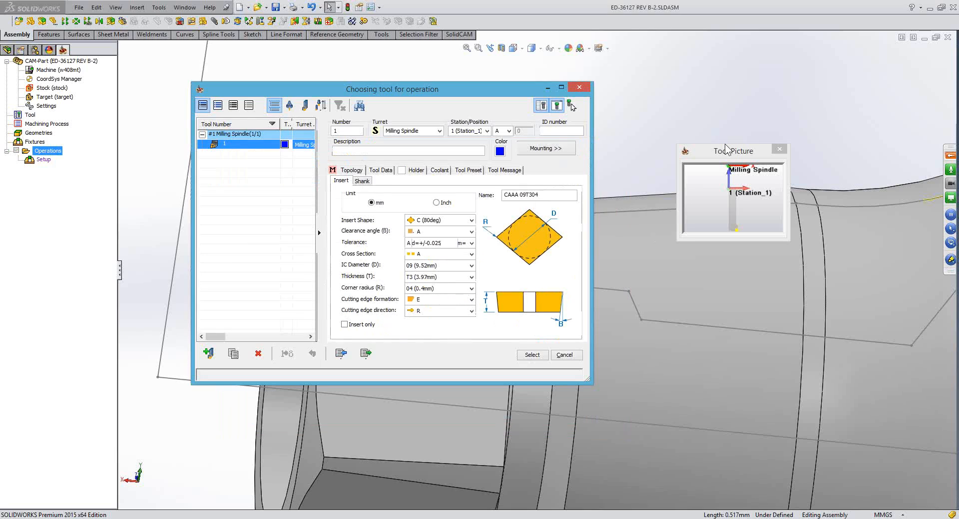
{"action": "left_click_drag", "start_coordinate": [726, 149], "coordinate": [694, 129]}
{"action": "left_click_drag", "start_coordinate": [732, 181], "coordinate": [901, 386]}
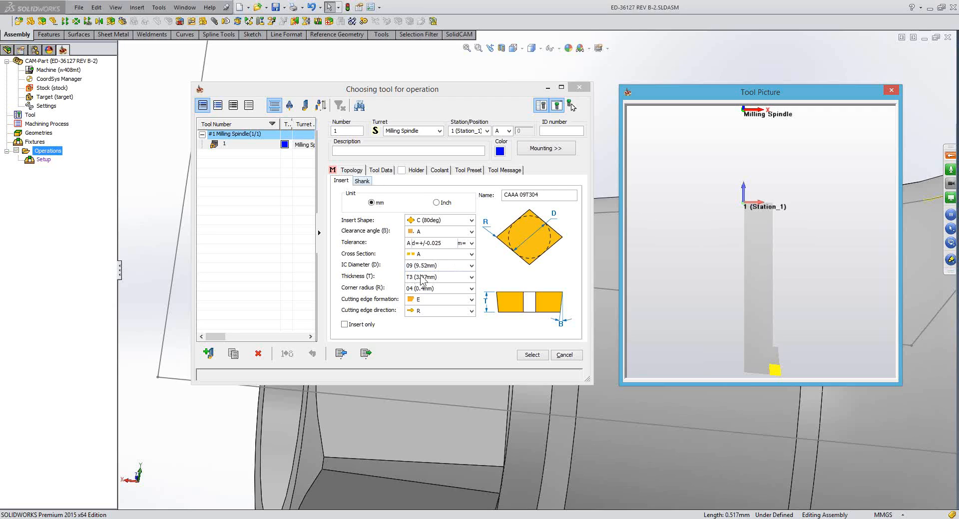
Change the turning tool's insert shape to V (35deg)
{"action": "left_click", "coordinate": [362, 181]}
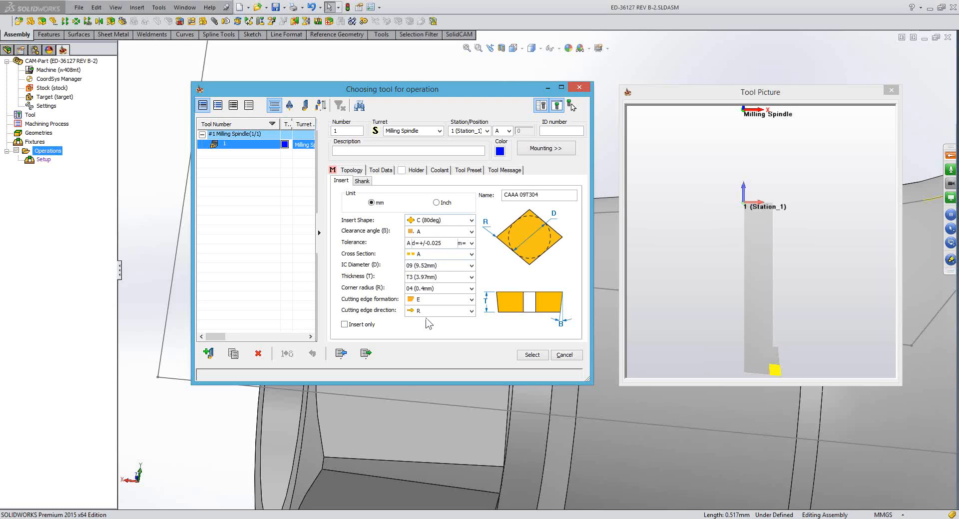
{"action": "left_click", "coordinate": [434, 221]}
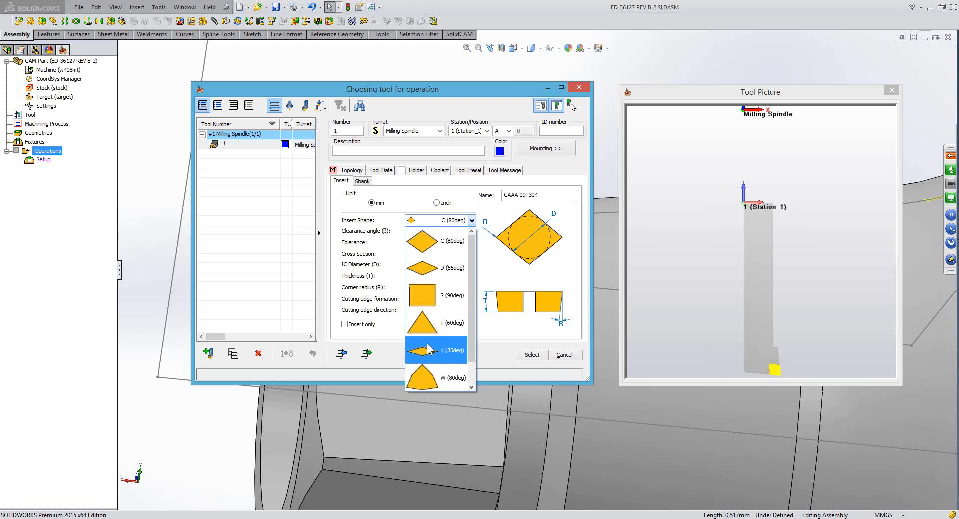
{"action": "key", "text": "Return"}
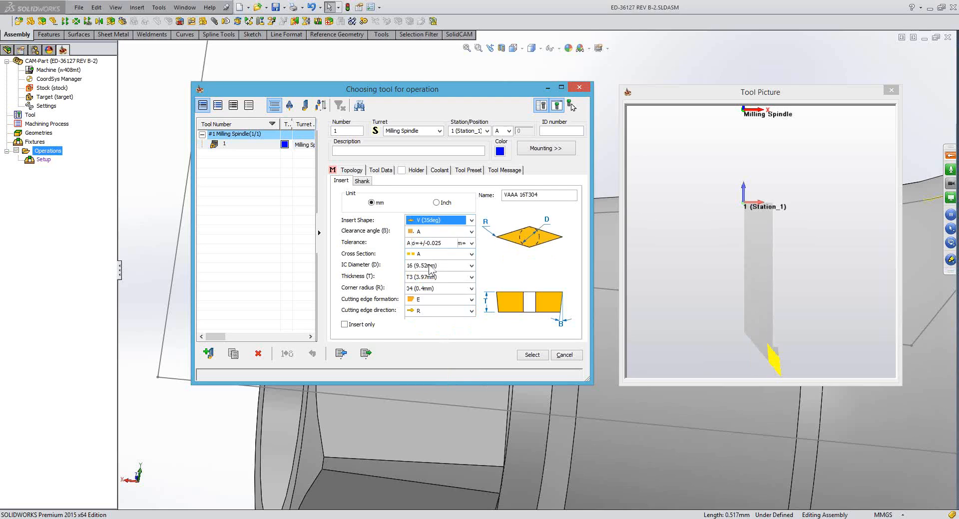
Set the shank height and width to 16 mm, dimension M to 20 and the tool length to F (80 mm)
{"action": "left_click", "coordinate": [361, 181]}
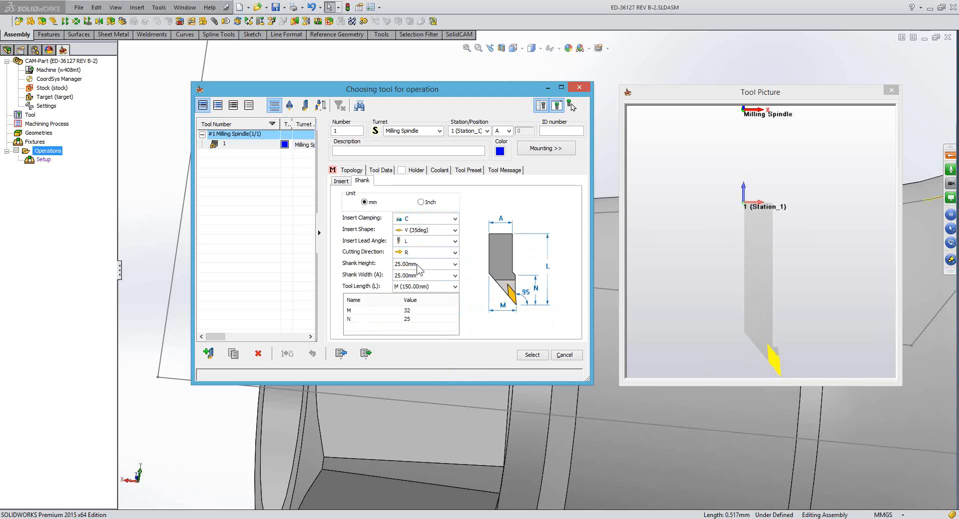
{"action": "left_click", "coordinate": [417, 265]}
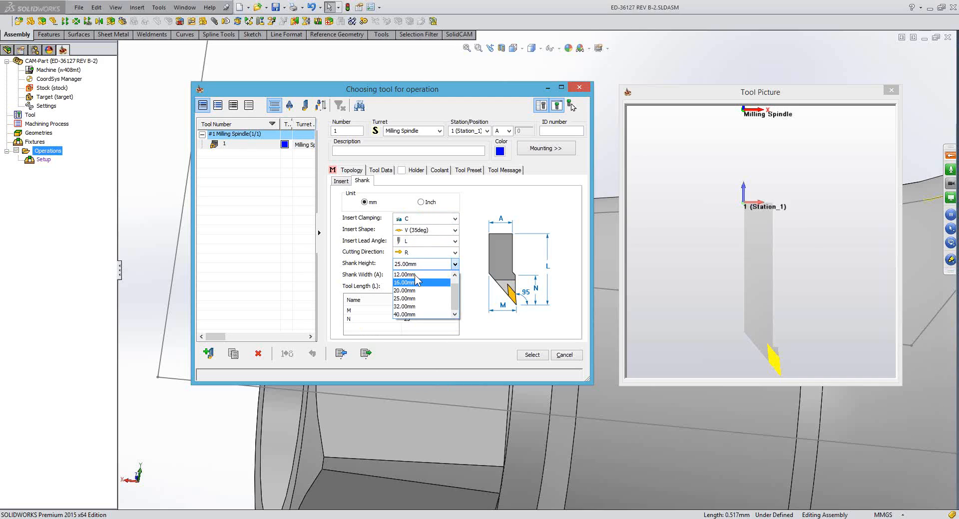
{"action": "left_click", "coordinate": [414, 281]}
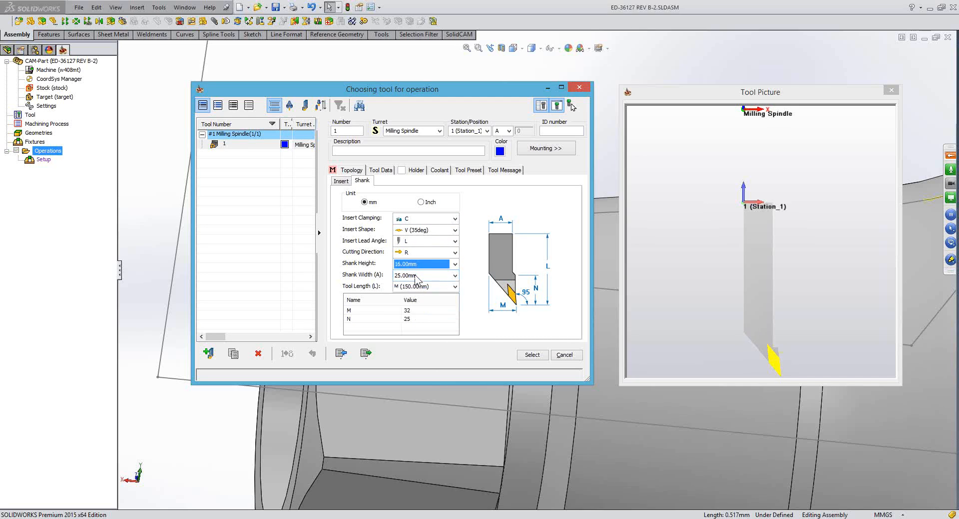
{"action": "left_click", "coordinate": [416, 276]}
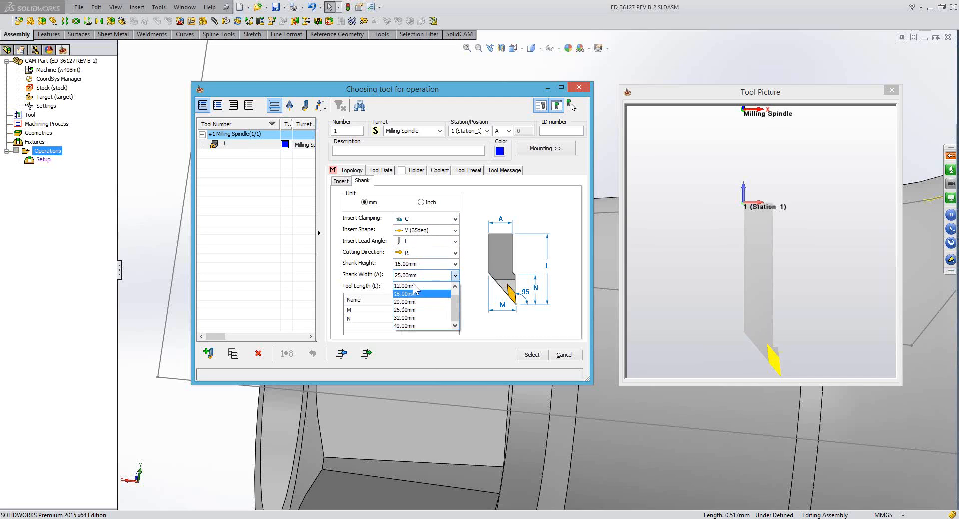
{"action": "left_click", "coordinate": [415, 294]}
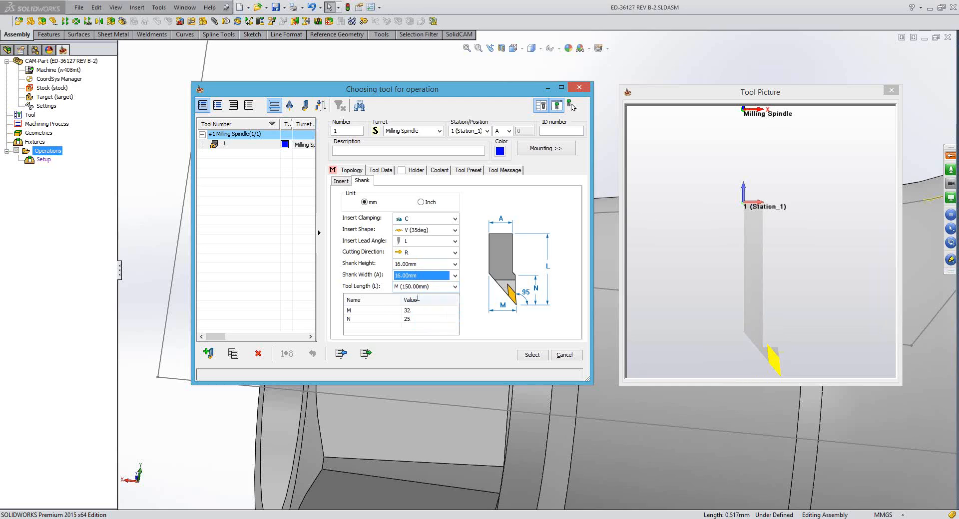
{"action": "left_click", "coordinate": [409, 310]}
{"action": "type", "text": "20"}
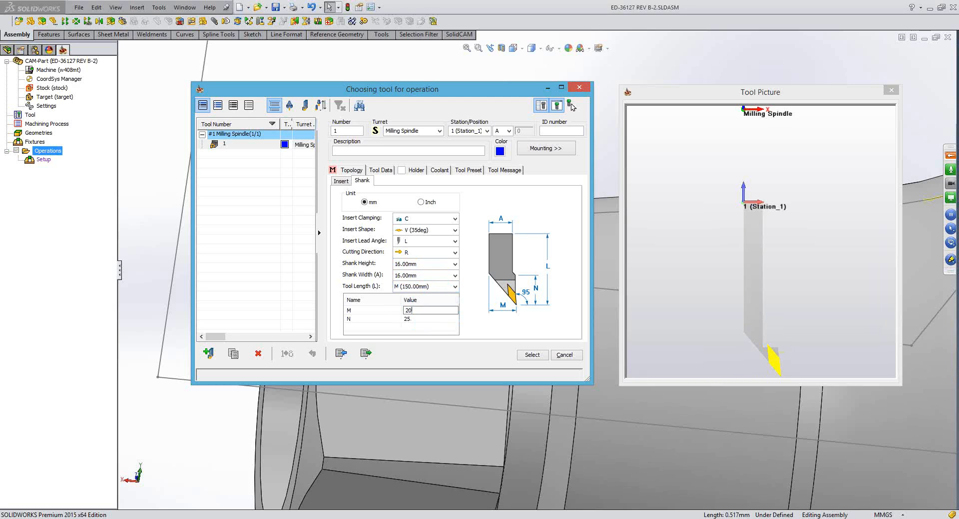
{"action": "key", "text": "Return"}
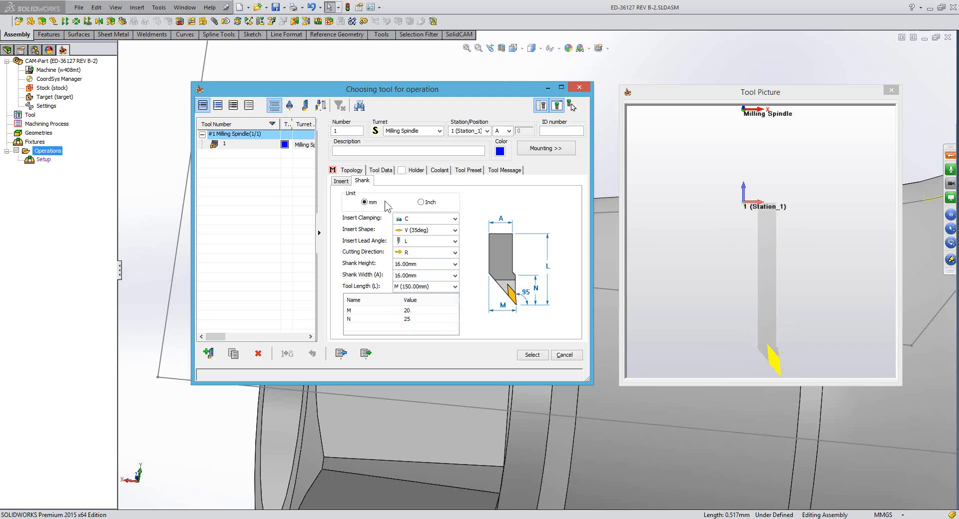
{"action": "left_click", "coordinate": [436, 286]}
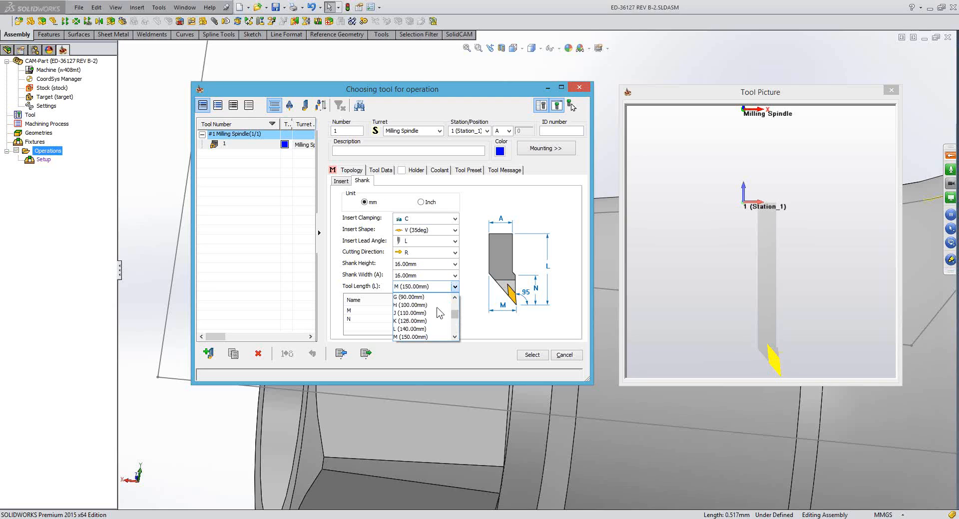
{"action": "scroll", "coordinate": [439, 313], "scroll_direction": "up", "scroll_amount": 2}
{"action": "left_click", "coordinate": [418, 329]}
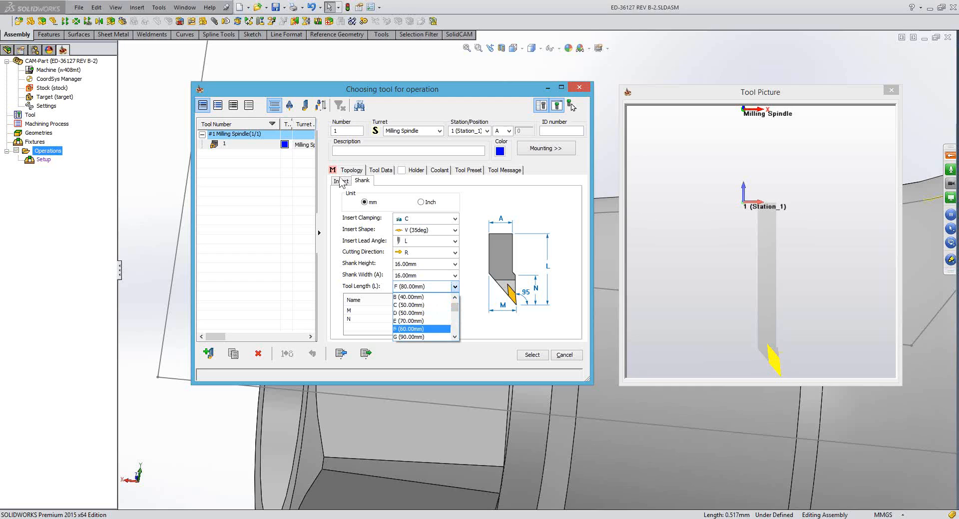
Set the insert's IC diameter to 11 (6.35mm), thickness to 03 (3.18mm) and corner radius to 02 (0.2mm)
{"action": "left_click", "coordinate": [417, 288]}
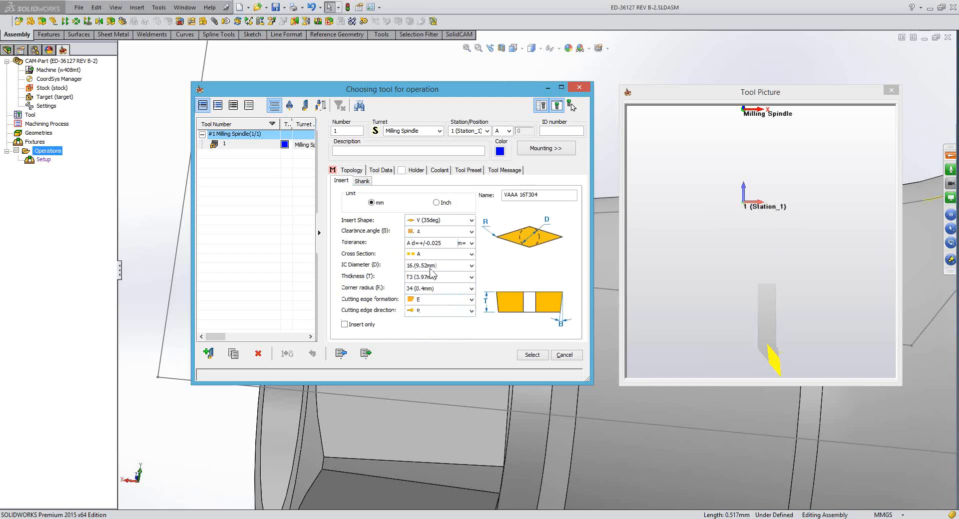
{"action": "left_click", "coordinate": [430, 267]}
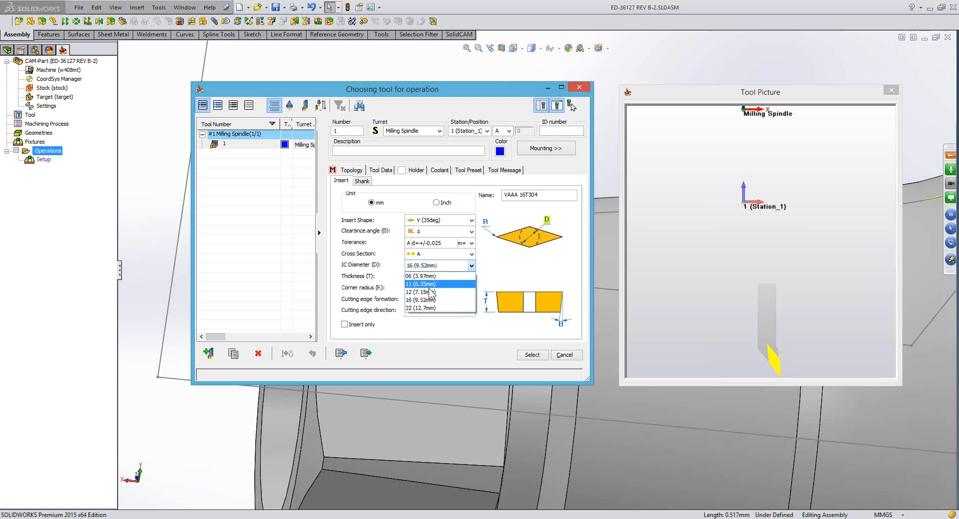
{"action": "left_click", "coordinate": [430, 284]}
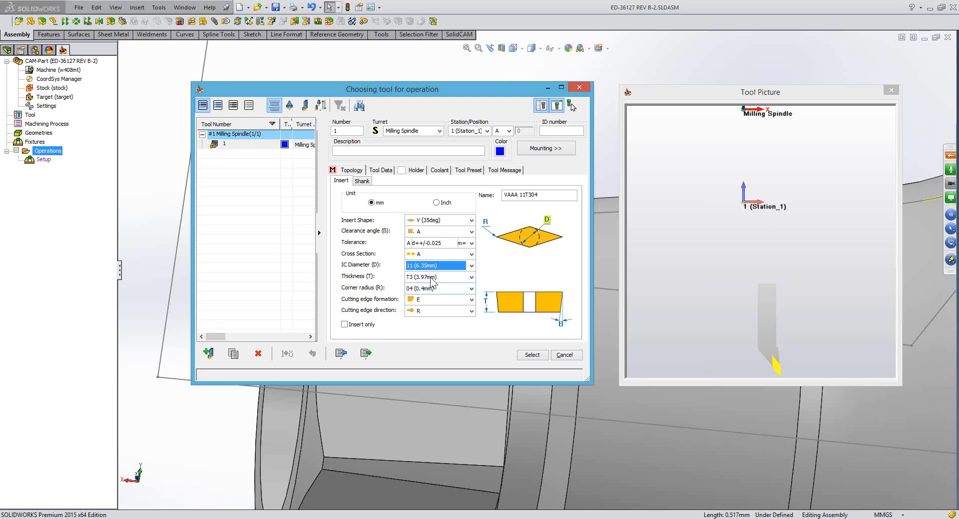
{"action": "left_click", "coordinate": [433, 277]}
{"action": "scroll", "coordinate": [428, 323], "scroll_direction": "up", "scroll_amount": 2}
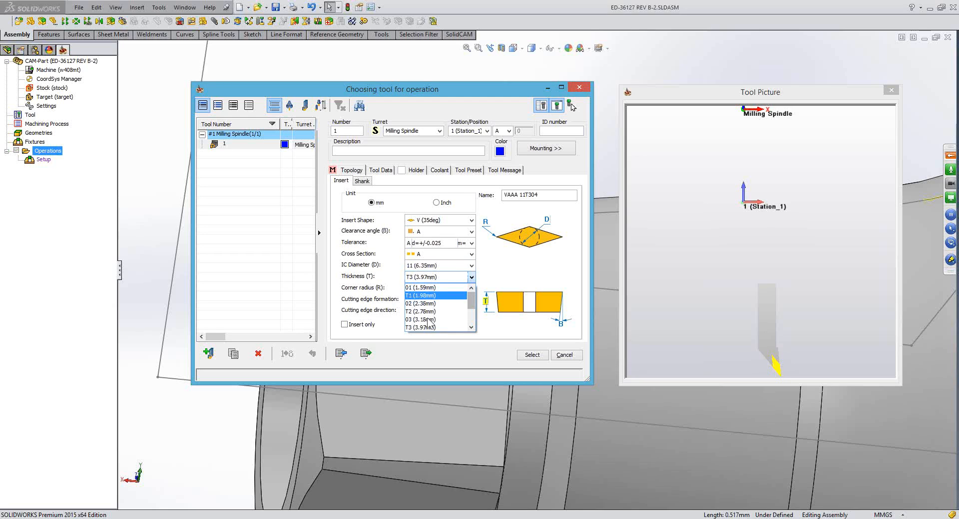
{"action": "left_click", "coordinate": [431, 283]}
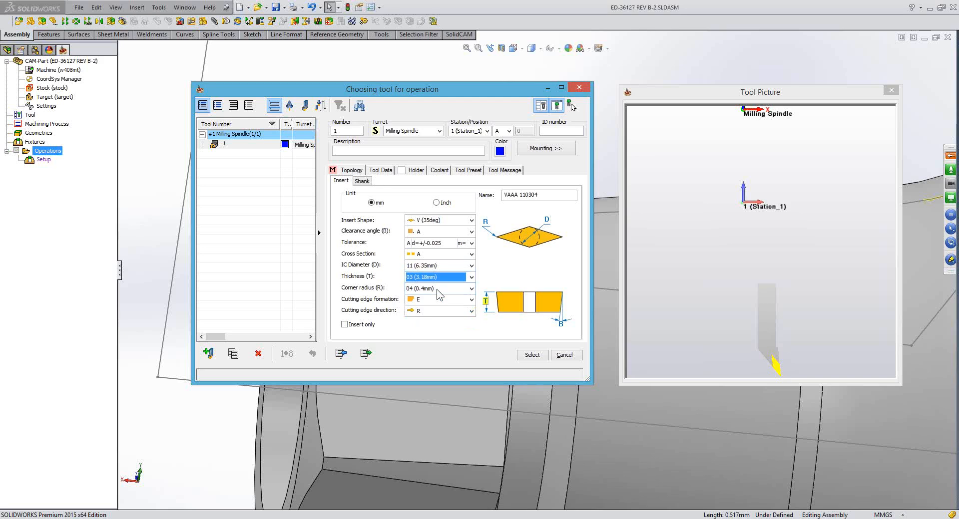
{"action": "left_click", "coordinate": [435, 289]}
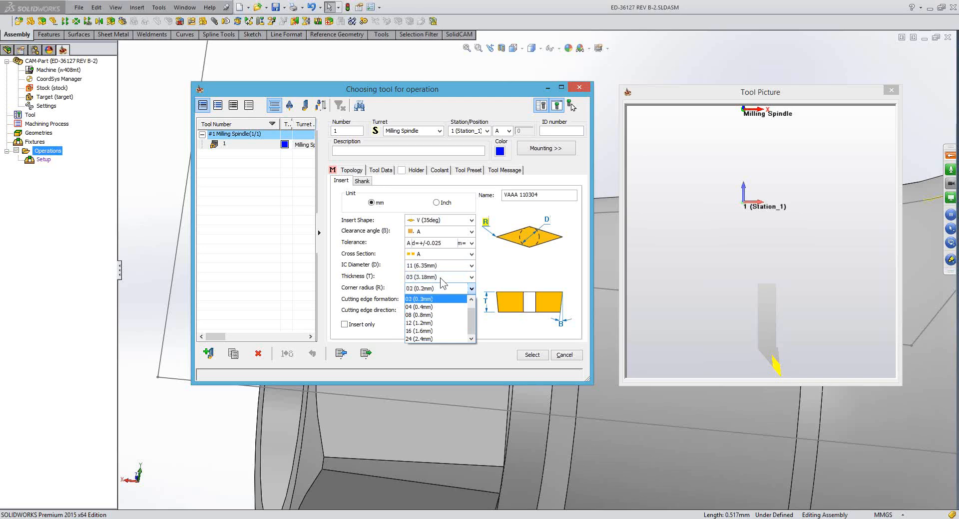
{"action": "left_click", "coordinate": [568, 172]}
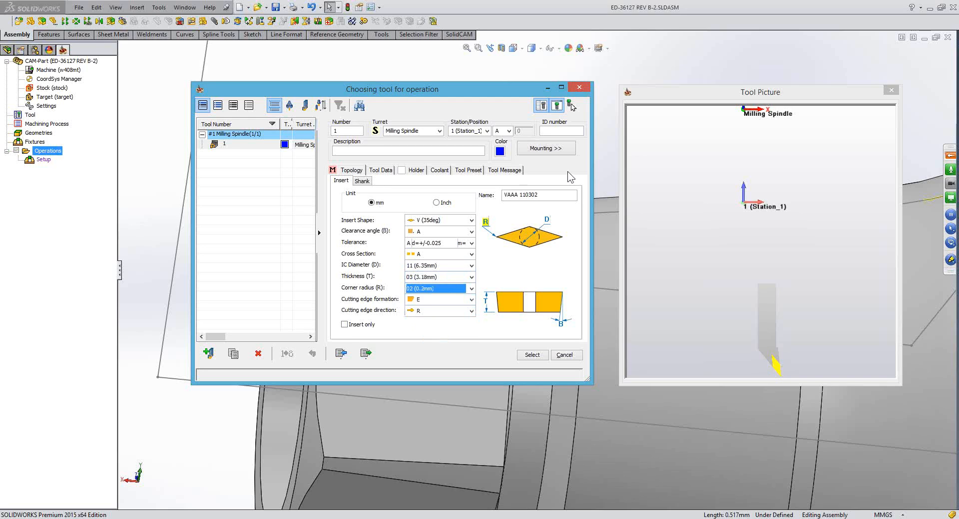
Set the tool tip mounting position to dZ -80 and dX 20, and check it against the shank dimensions
{"action": "left_click", "coordinate": [753, 255]}
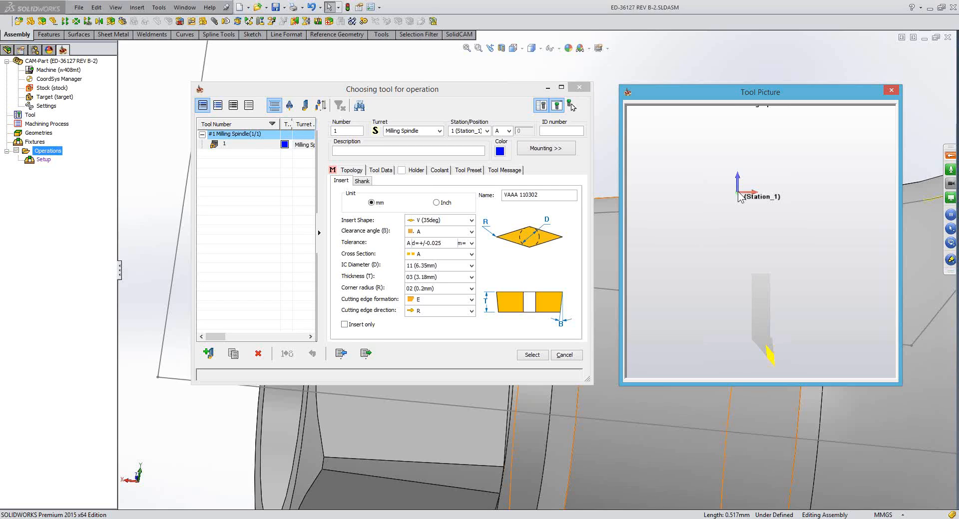
{"action": "mouse_move", "coordinate": [742, 224]}
{"action": "middle_mouse_down"}
{"action": "mouse_move", "coordinate": [744, 244]}
{"action": "mouse_move", "coordinate": [739, 236]}
{"action": "middle_mouse_up"}
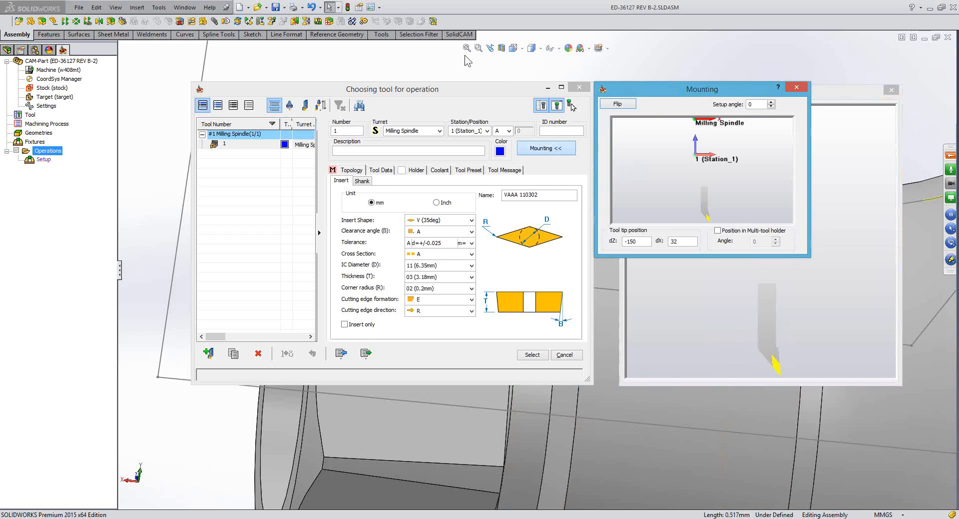
{"action": "left_click_drag", "start_coordinate": [684, 88], "coordinate": [462, 55]}
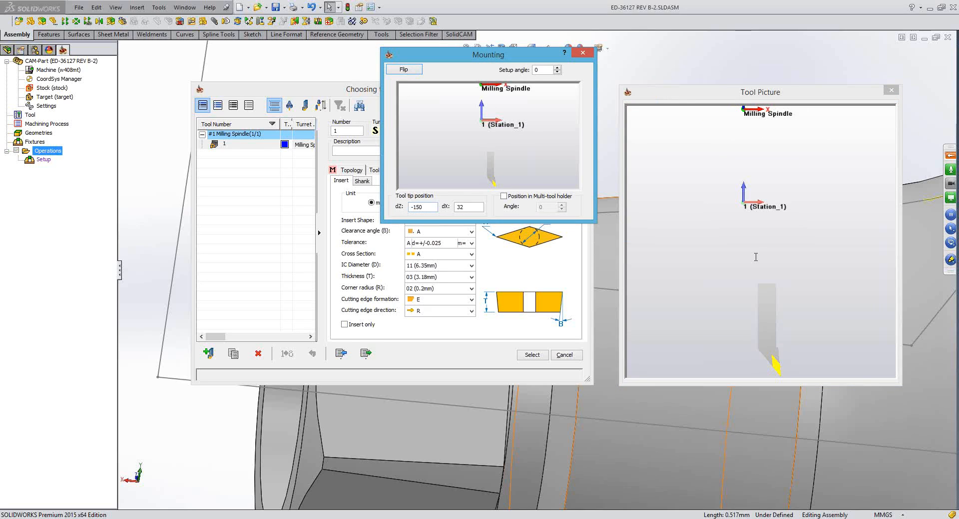
{"action": "left_click_drag", "start_coordinate": [425, 207], "coordinate": [413, 207]}
{"action": "left_click", "coordinate": [427, 208]}
{"action": "double_click", "coordinate": [427, 208]}
{"action": "type", "text": "80"}
{"action": "key", "text": "Tab"}
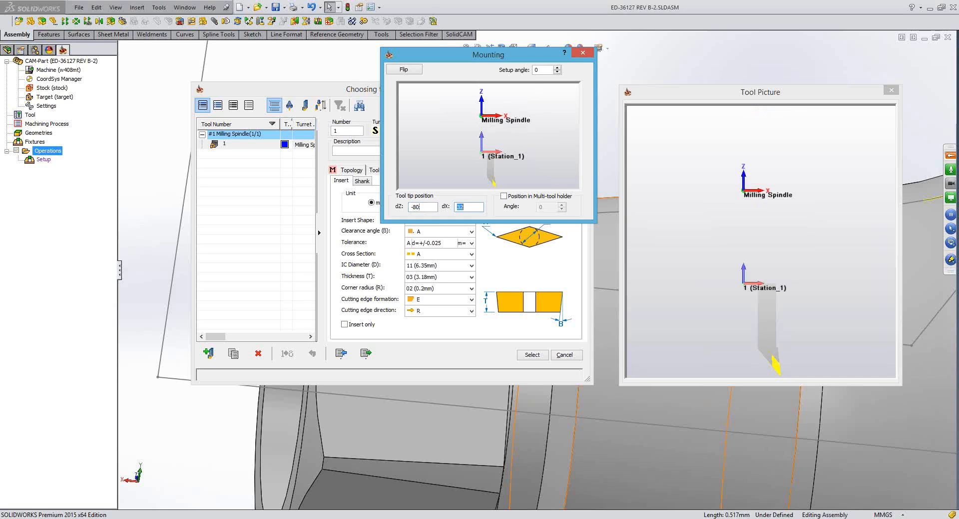
{"action": "type", "text": "2"}
{"action": "left_click_drag", "start_coordinate": [488, 58], "coordinate": [637, 47]}
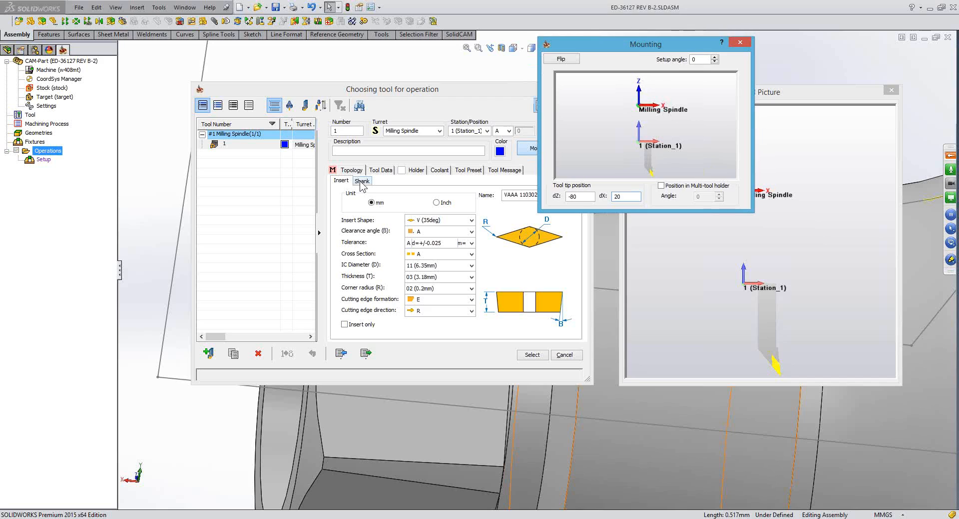
{"action": "left_click", "coordinate": [362, 181]}
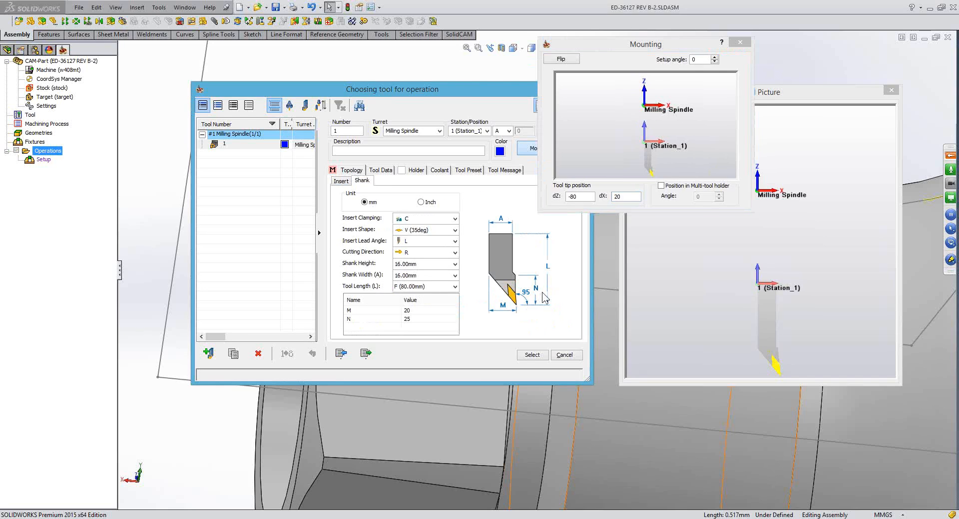
{"action": "left_click", "coordinate": [490, 233]}
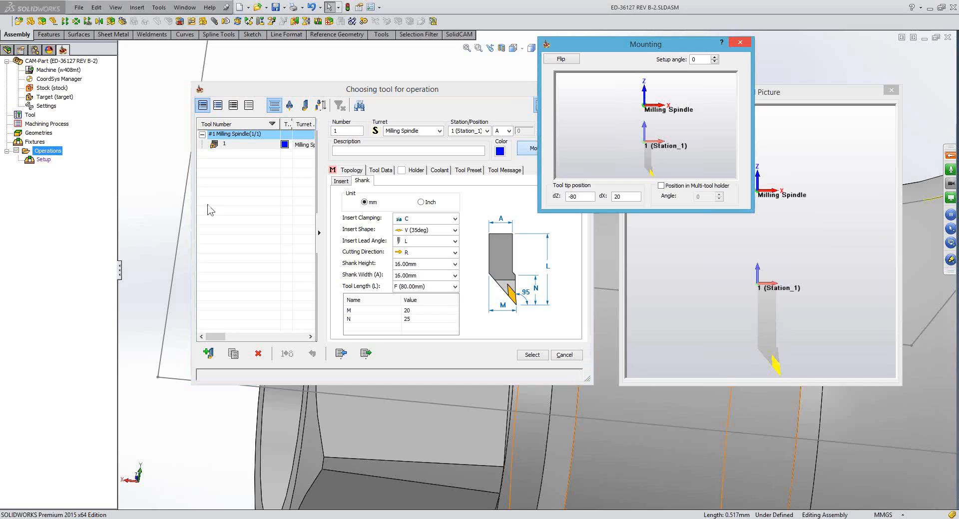
Assign the HSK E 40 L-16-45 holder from the global W408MT holder library to the turning tool
{"action": "left_click_drag", "start_coordinate": [660, 43], "coordinate": [207, 205]}
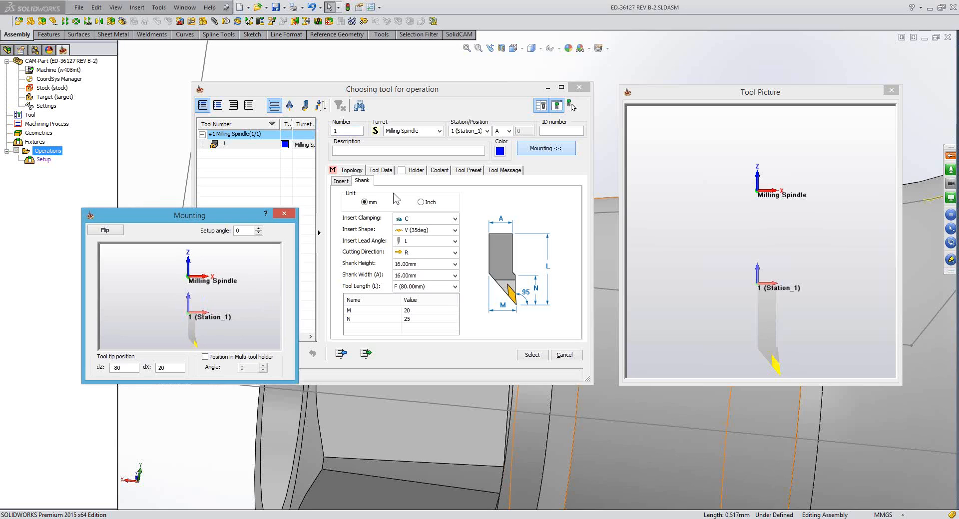
{"action": "left_click", "coordinate": [416, 170]}
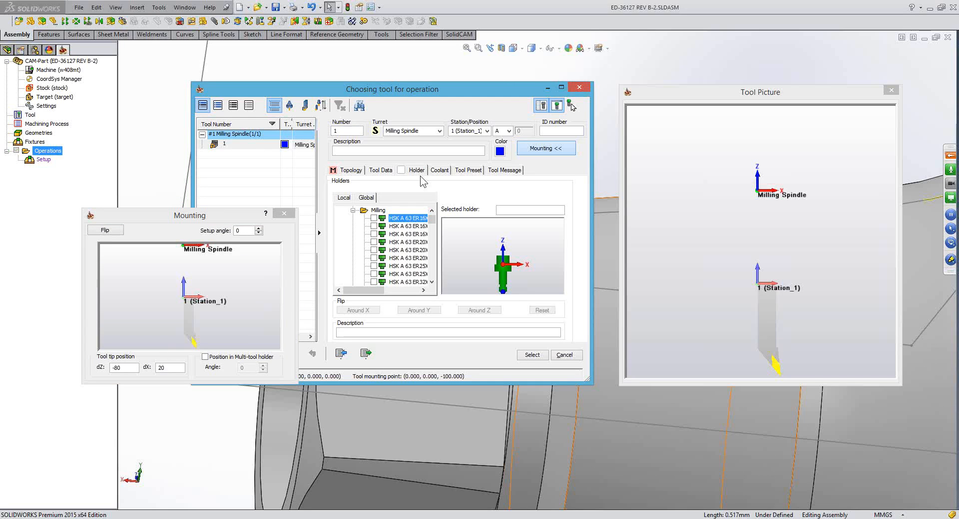
{"action": "left_click", "coordinate": [353, 211]}
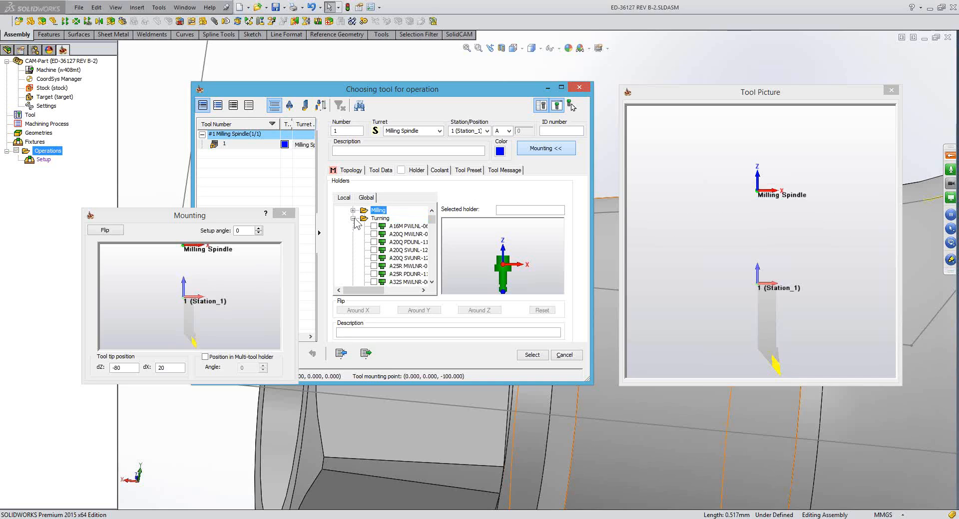
{"action": "left_click", "coordinate": [353, 218]}
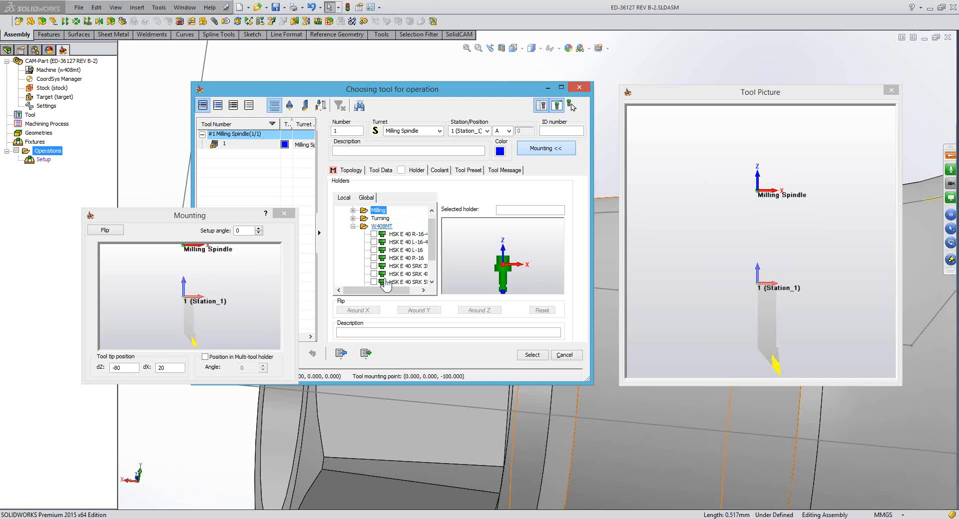
{"action": "scroll", "coordinate": [392, 262], "scroll_direction": "right", "scroll_amount": 1}
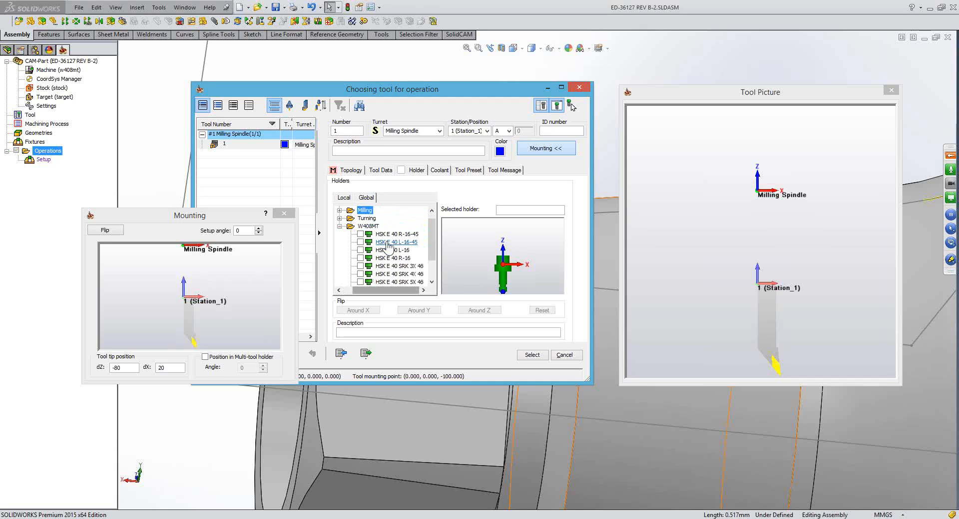
{"action": "left_click", "coordinate": [390, 243]}
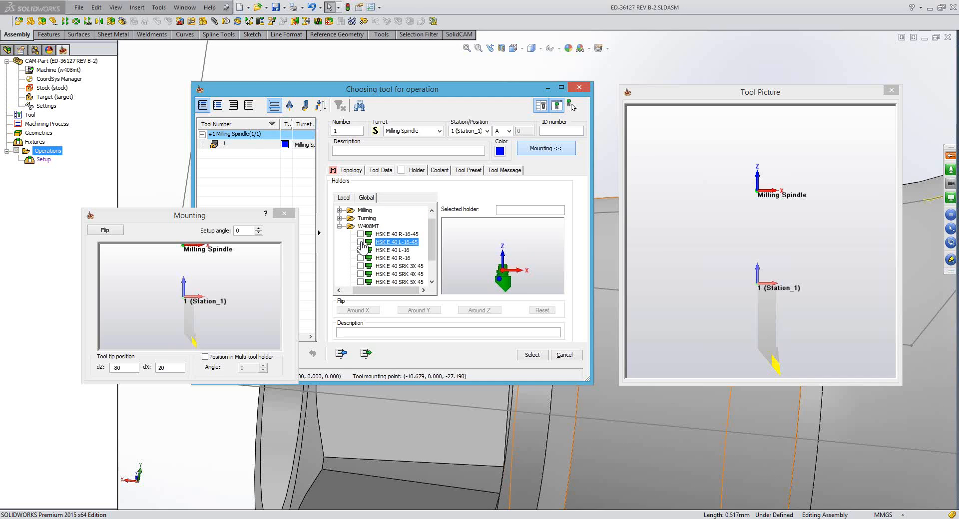
{"action": "left_click", "coordinate": [361, 243]}
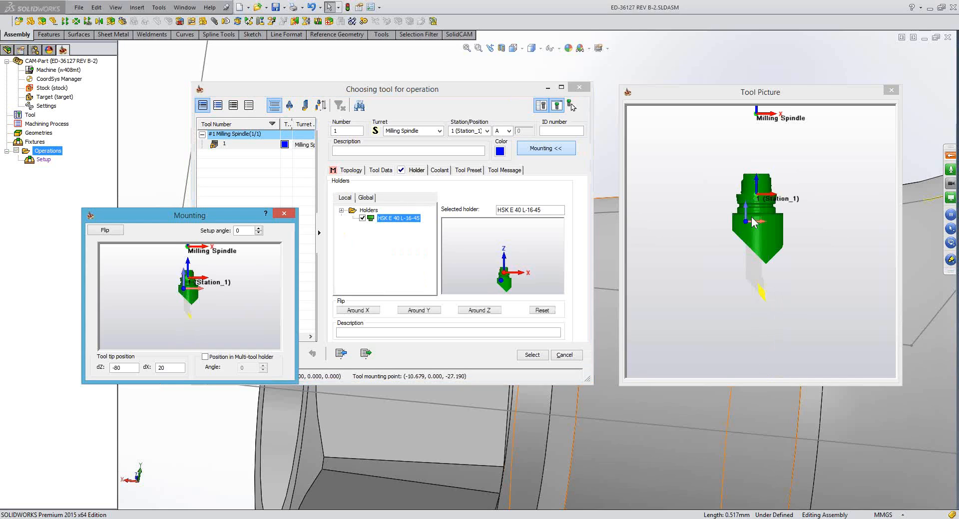
Flip the holder around Z and set the mounting setup angle to 45, checking the assembly in the tool picture
{"action": "left_click_drag", "start_coordinate": [753, 222], "coordinate": [752, 219]}
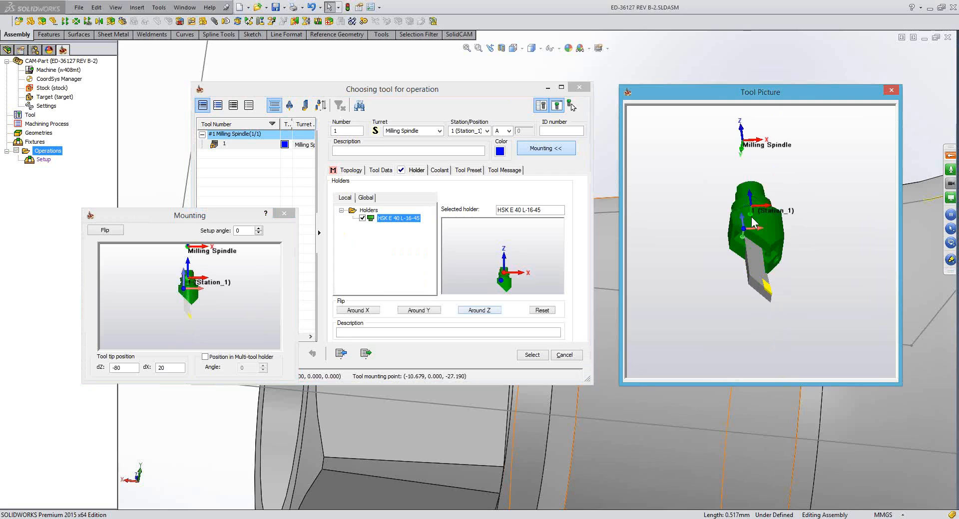
{"action": "left_click", "coordinate": [479, 310]}
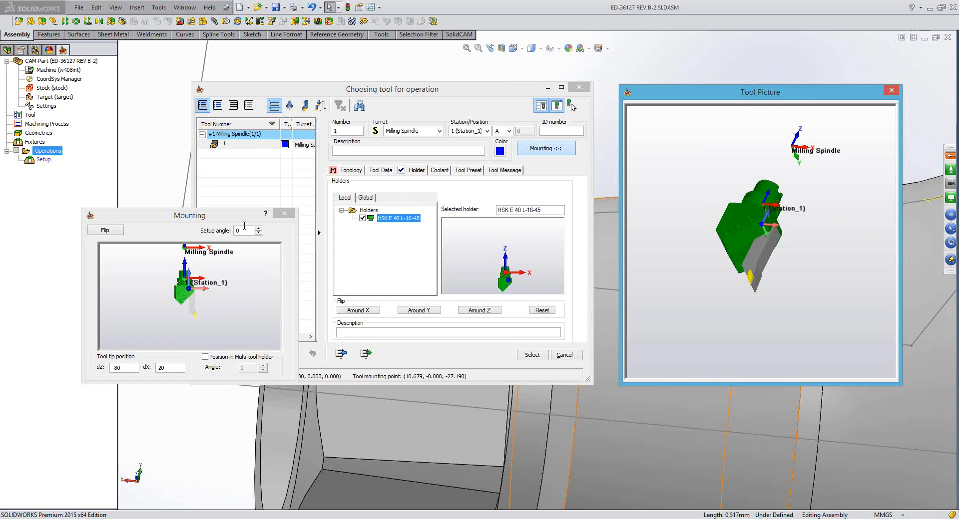
{"action": "left_click", "coordinate": [244, 230]}
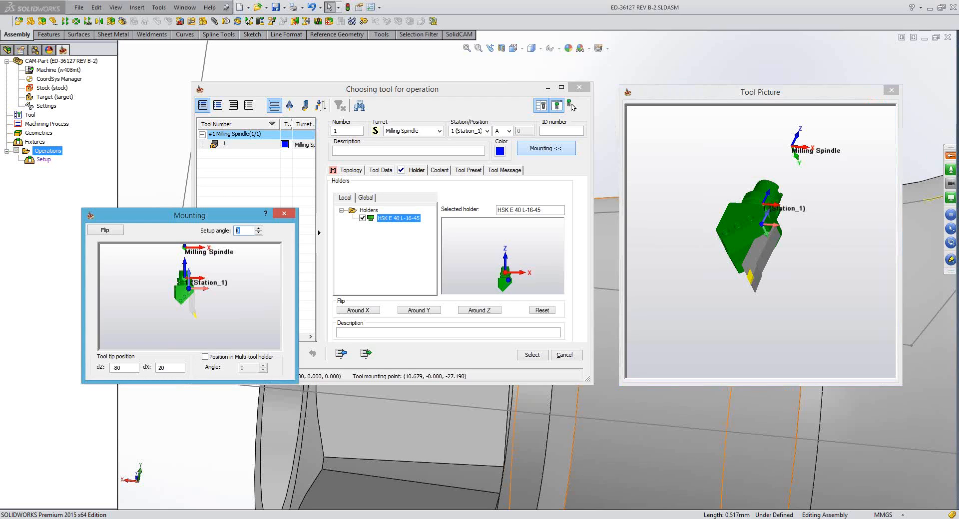
{"action": "type", "text": "45."}
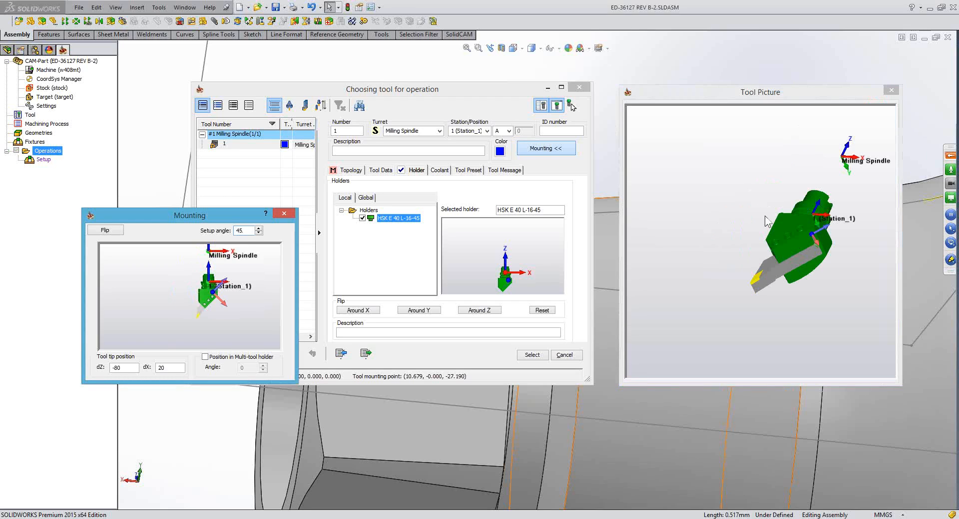
{"action": "mouse_move", "coordinate": [772, 231]}
{"action": "left_mouse_down"}
{"action": "mouse_move", "coordinate": [740, 232]}
{"action": "mouse_move", "coordinate": [775, 256]}
{"action": "mouse_move", "coordinate": [777, 242]}
{"action": "left_mouse_up"}
{"action": "middle_click_drag", "start_coordinate": [775, 235], "coordinate": [776, 237]}
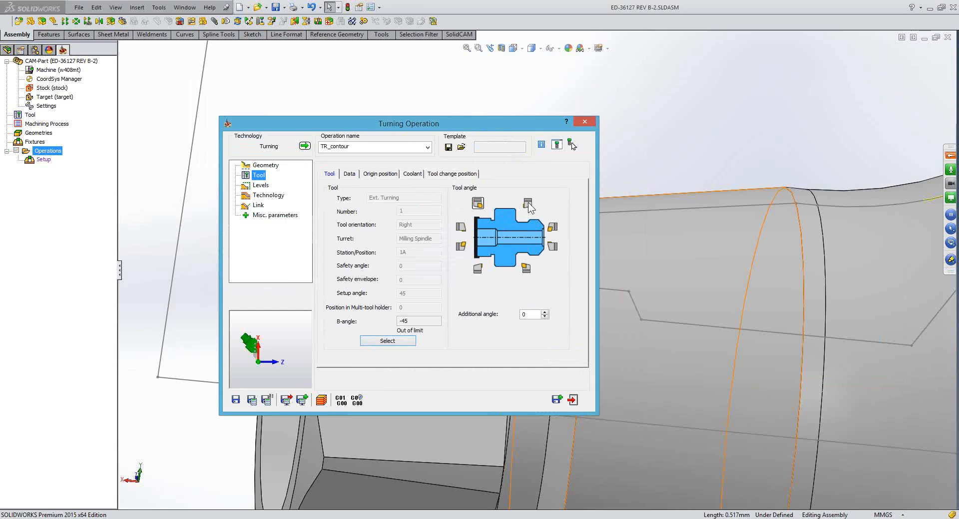
Choose the upright tool angle above the part's front end with the insert facing away, and show an enlarged tool picture
{"action": "left_click", "coordinate": [528, 204]}
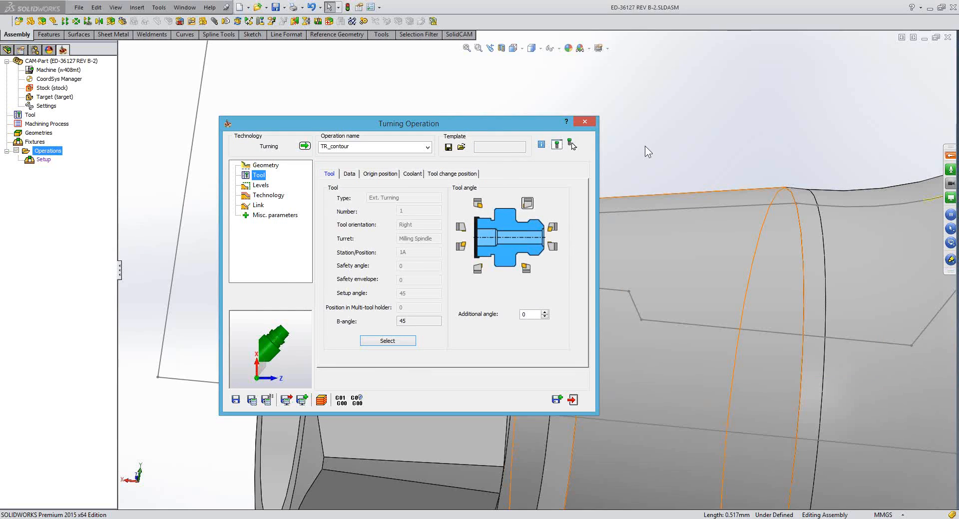
{"action": "left_click", "coordinate": [557, 145]}
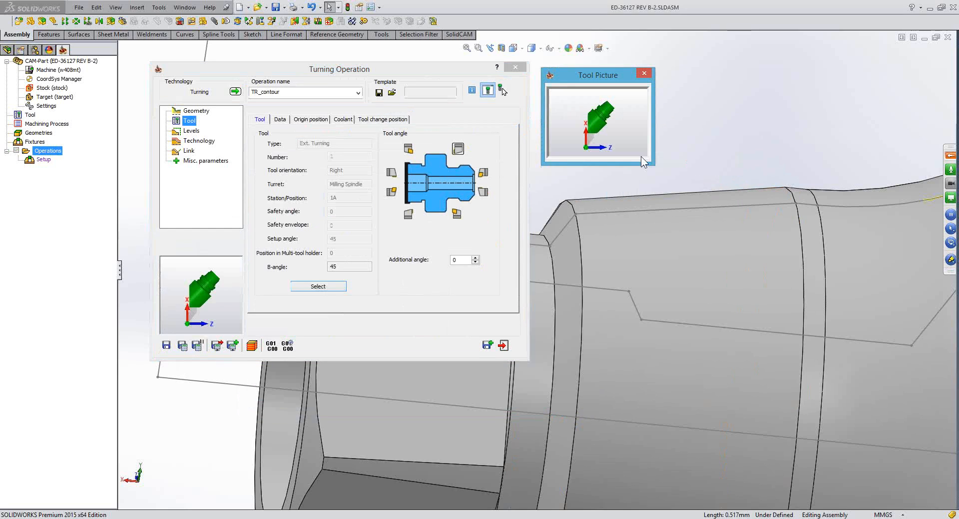
{"action": "left_click_drag", "start_coordinate": [656, 163], "coordinate": [718, 262]}
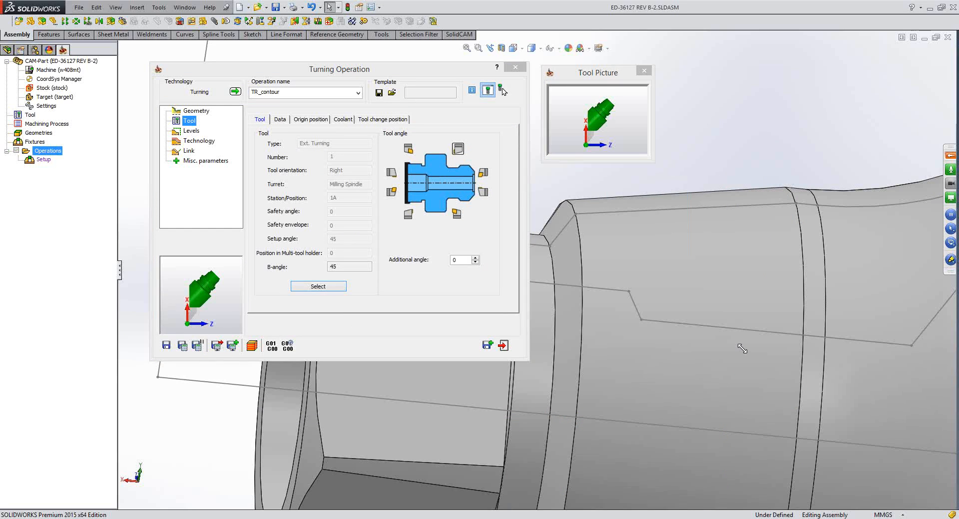
{"action": "left_click_drag", "start_coordinate": [742, 348], "coordinate": [742, 348]}
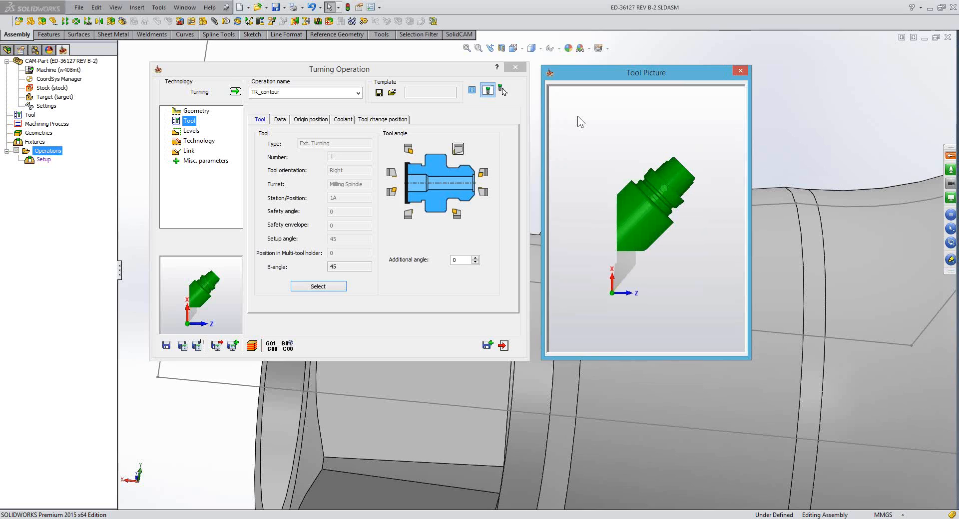
Display the tool on the model and examine how the insert and holder sit relative to the abutment
{"action": "left_click", "coordinate": [892, 148]}
{"action": "scroll", "coordinate": [799, 214], "scroll_direction": "up", "scroll_amount": 4}
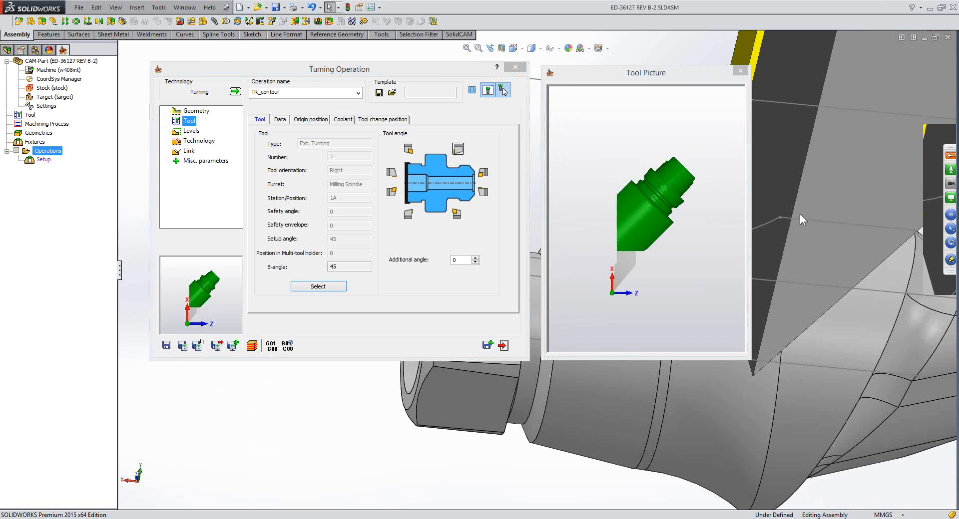
{"action": "scroll", "coordinate": [801, 225], "scroll_direction": "up", "scroll_amount": 3}
{"action": "middle_click_drag", "start_coordinate": [804, 240], "coordinate": [813, 365]}
{"action": "scroll", "coordinate": [826, 284], "scroll_direction": "down", "scroll_amount": 5}
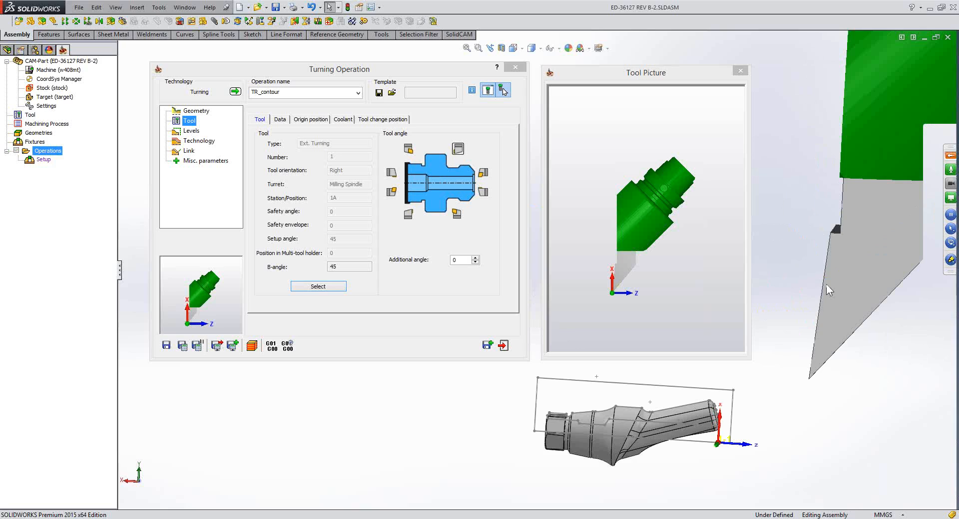
{"action": "left_click", "coordinate": [502, 90]}
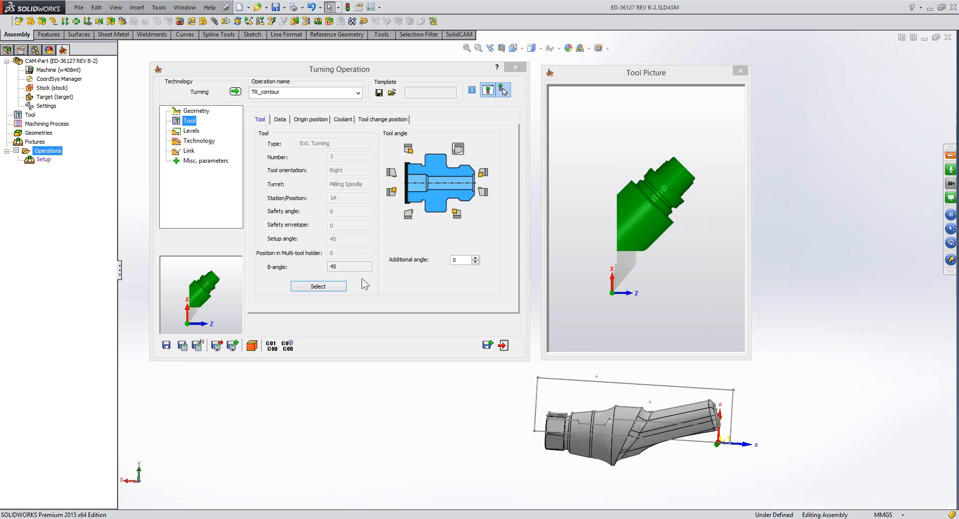
Set the tool's additional angle to -10 to tilt the holder away from the part
{"action": "double_click", "coordinate": [345, 267]}
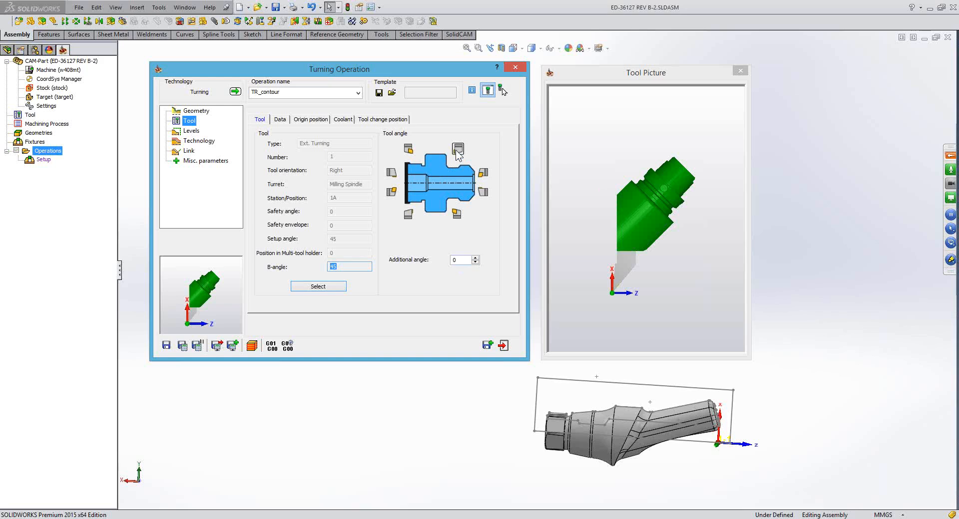
{"action": "double_click", "coordinate": [475, 258]}
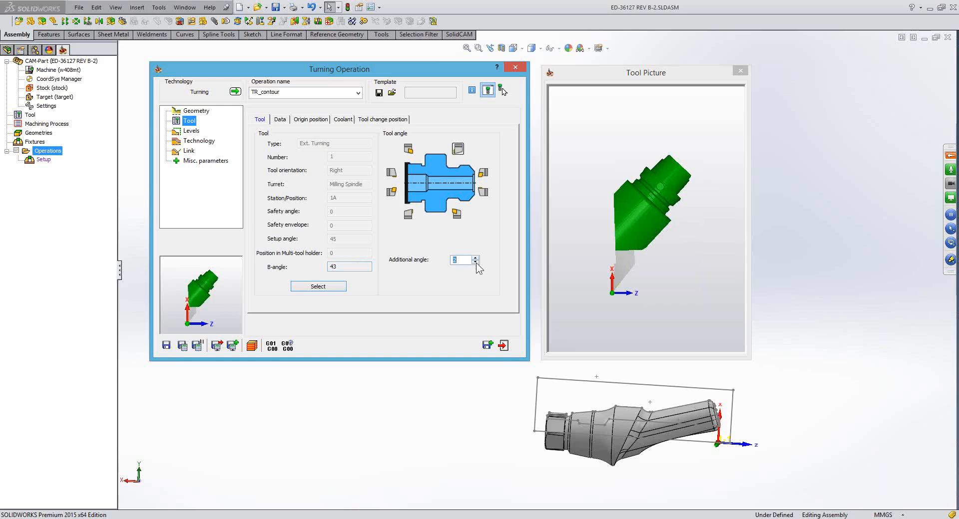
{"action": "type", "text": "-1"}
{"action": "left_click", "coordinate": [476, 262]}
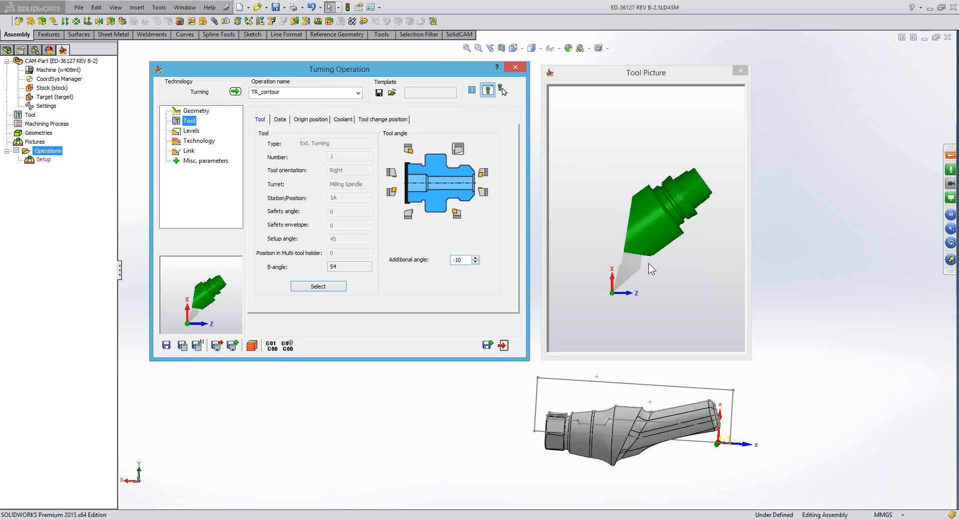
Set the finish to the ISO-Turning method after reviewing the levels and rough settings, and save and calculate the operation
{"action": "left_click", "coordinate": [191, 132]}
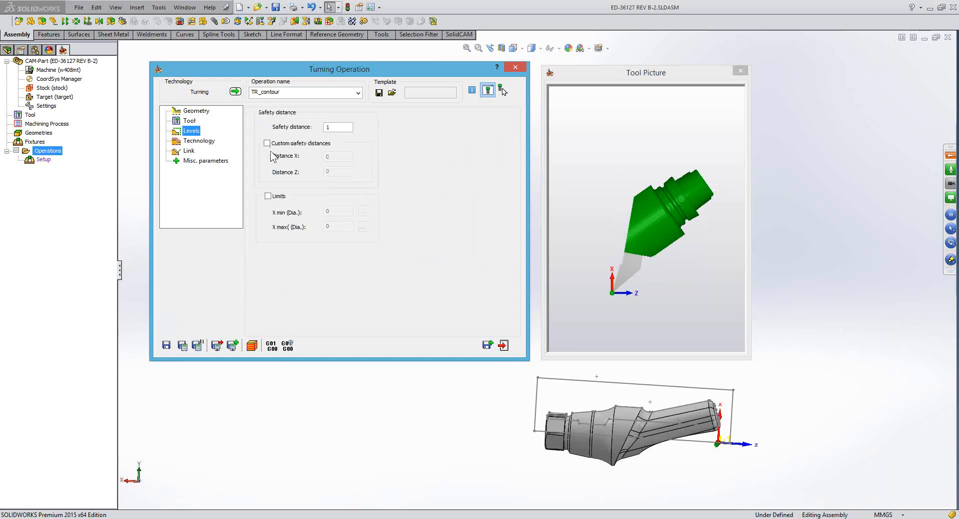
{"action": "left_click", "coordinate": [199, 141]}
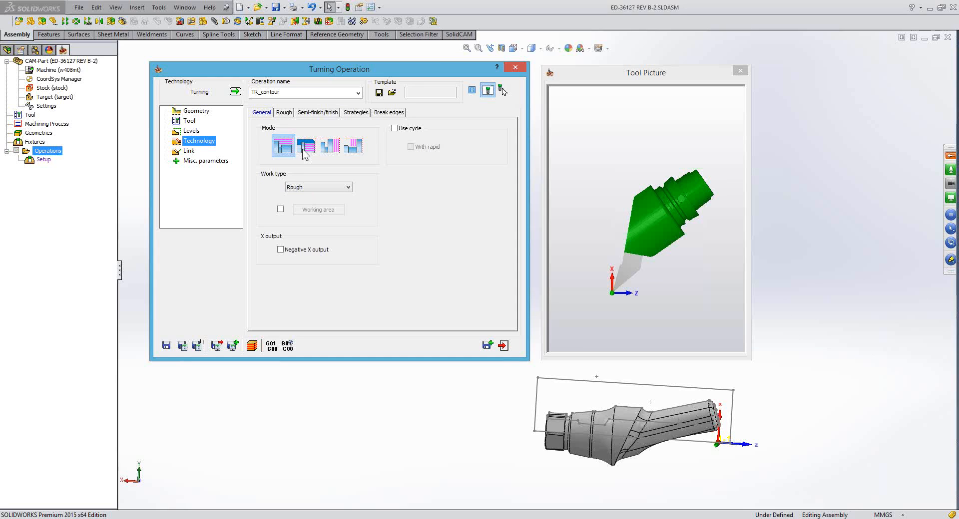
{"action": "left_click", "coordinate": [284, 113]}
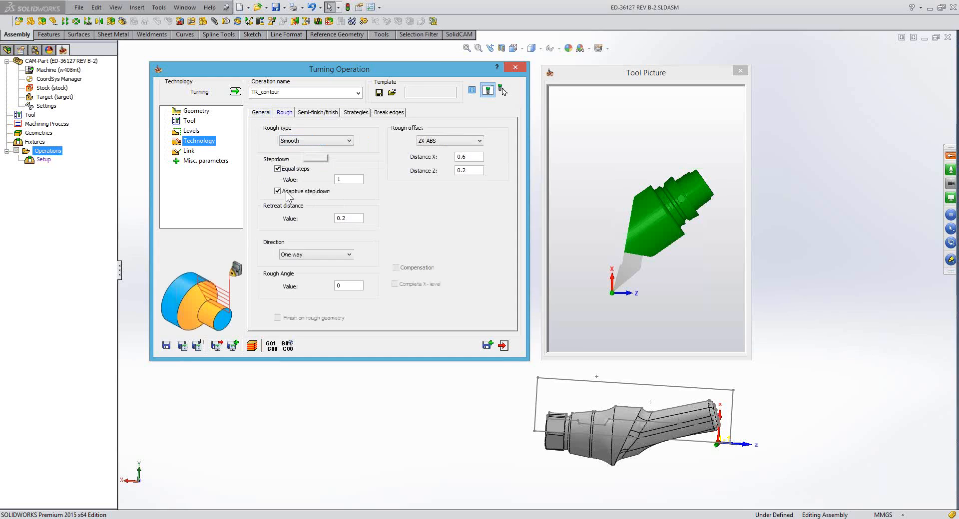
{"action": "left_click", "coordinate": [312, 112]}
{"action": "left_click", "coordinate": [434, 143]}
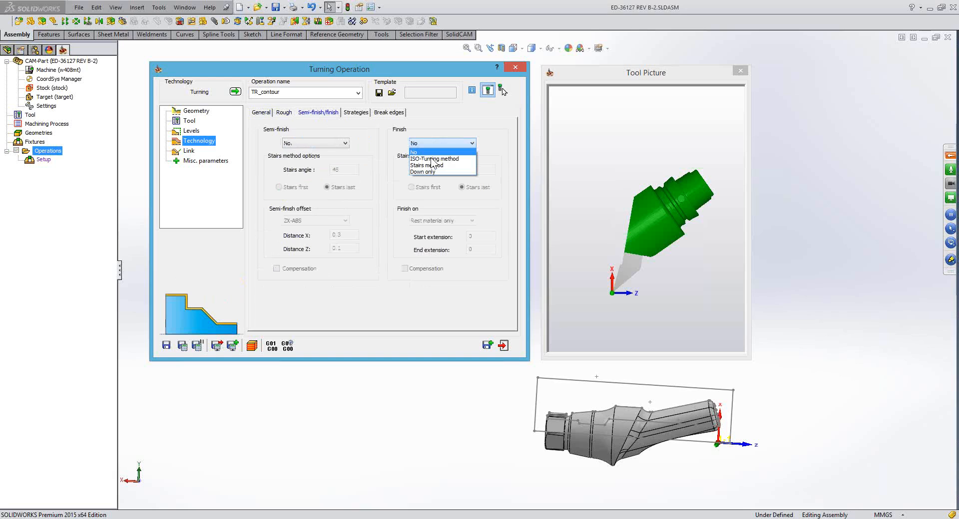
{"action": "left_click", "coordinate": [432, 159]}
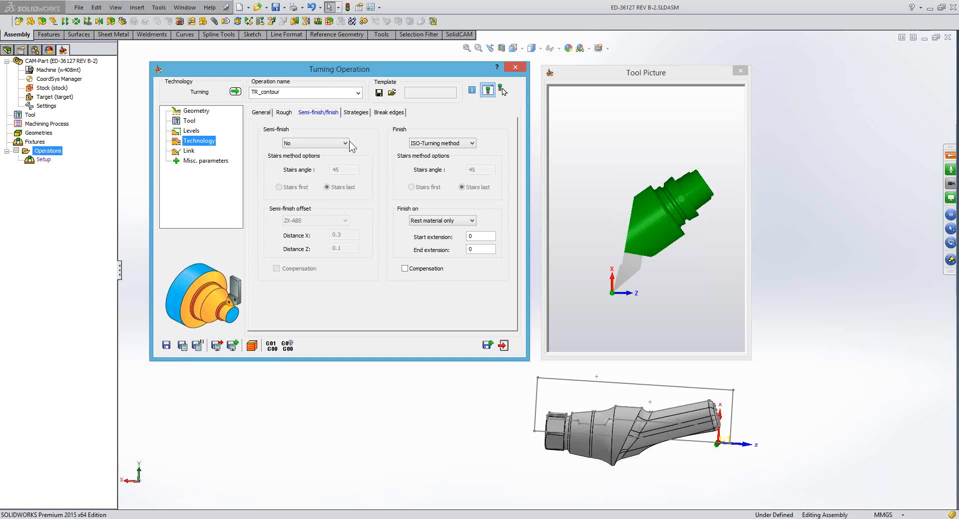
{"action": "left_click", "coordinate": [188, 150]}
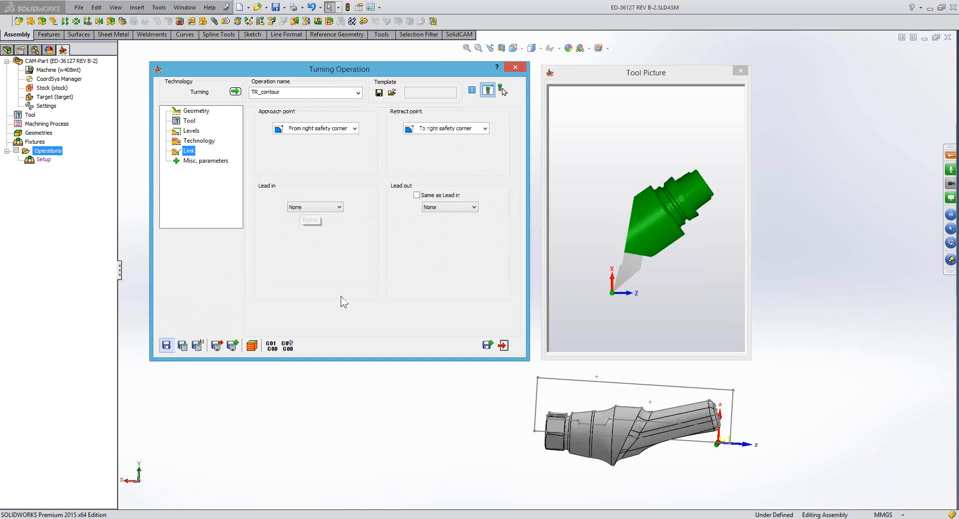
{"action": "left_click", "coordinate": [167, 346]}
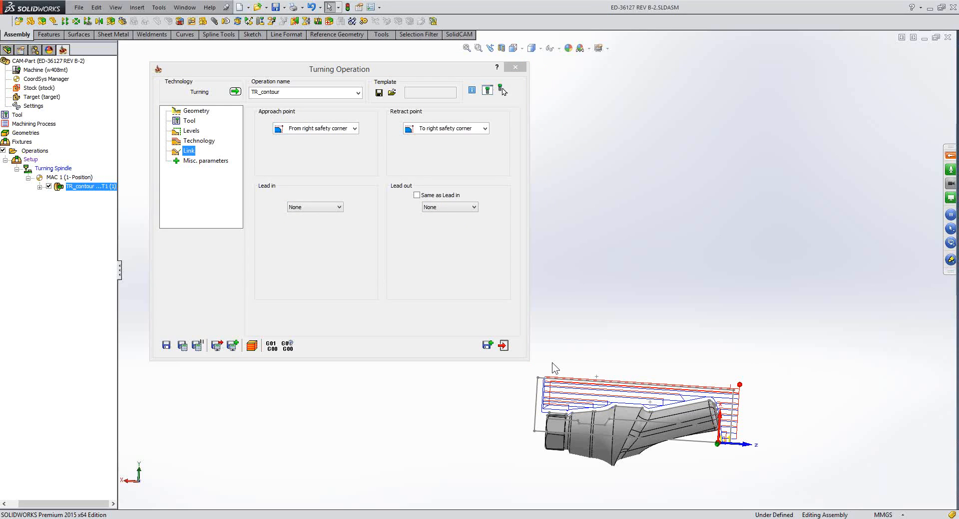
Simulate the TR_contour operation in the 2D Turning simulation to check the material removal
{"action": "left_click", "coordinate": [252, 345]}
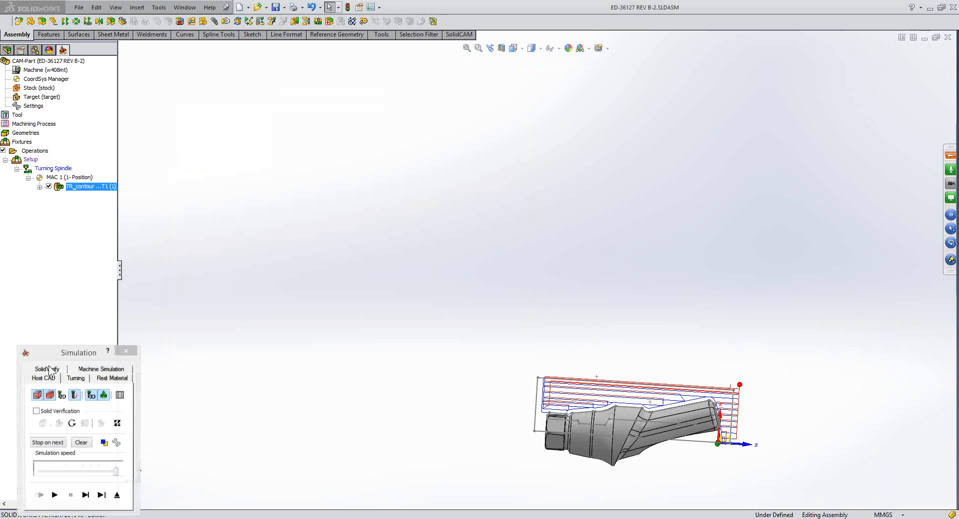
{"action": "left_click", "coordinate": [75, 379]}
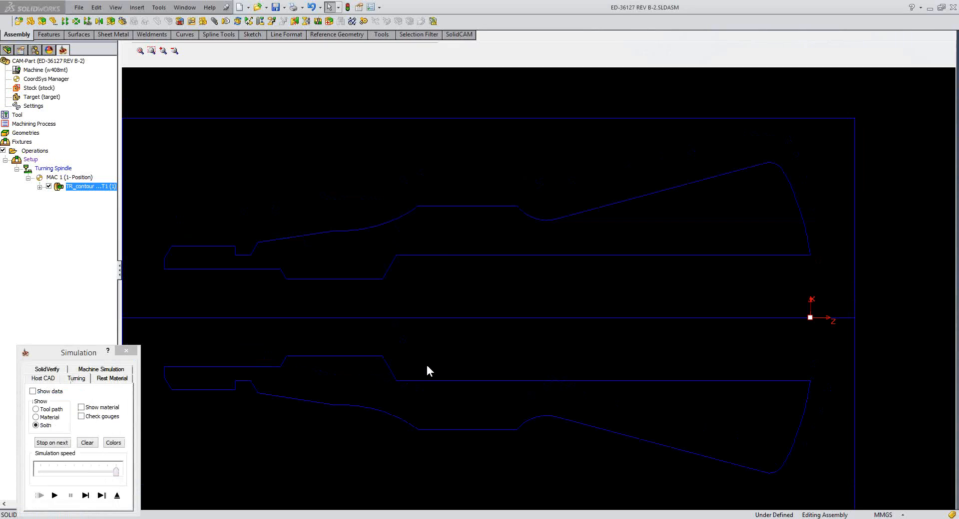
{"action": "left_click", "coordinate": [85, 495]}
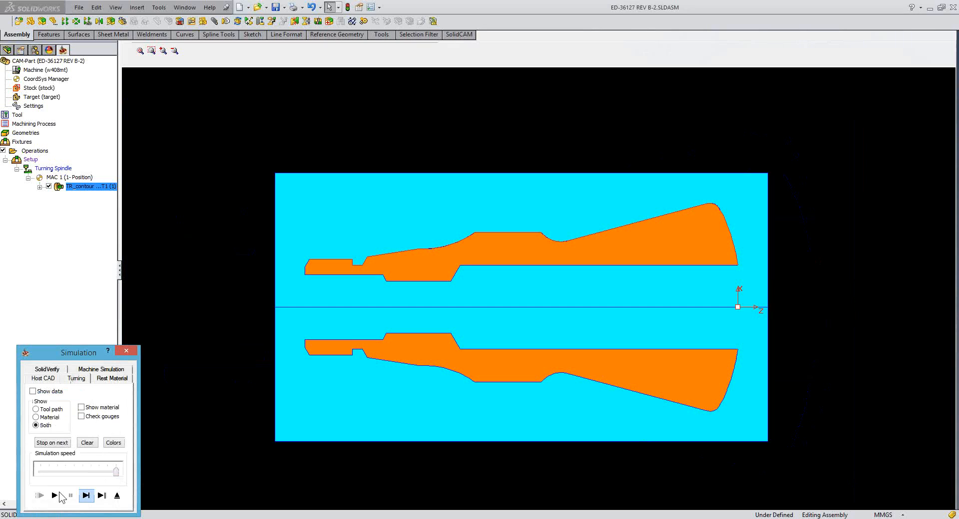
{"action": "left_click", "coordinate": [55, 496]}
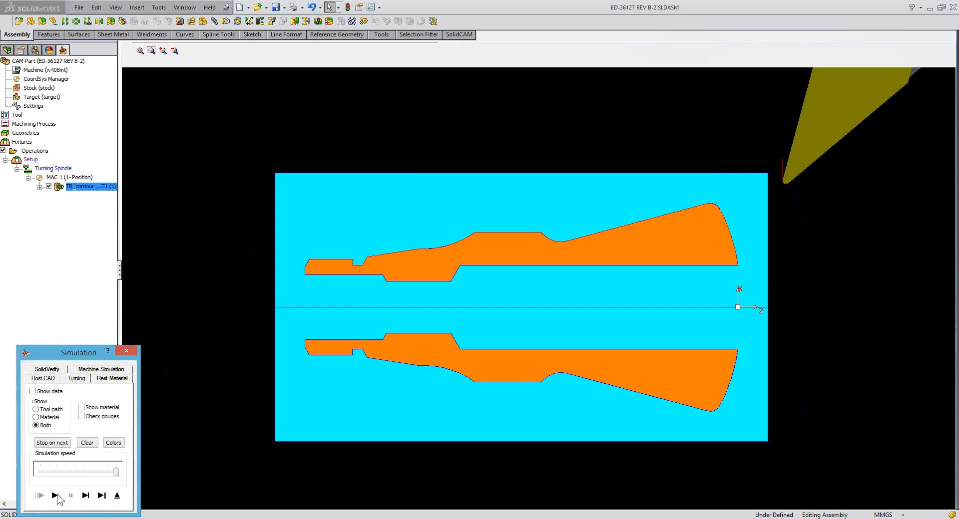
{"action": "left_click", "coordinate": [55, 495]}
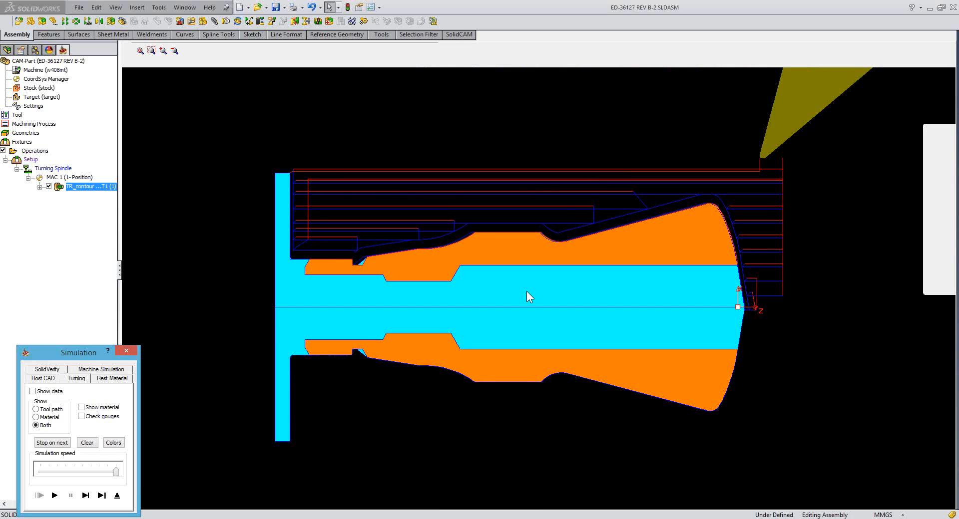
Simulate the TR_contour operation in SolidVerify with single color off and examine the tool holder and the turned part
{"action": "left_click", "coordinate": [46, 369]}
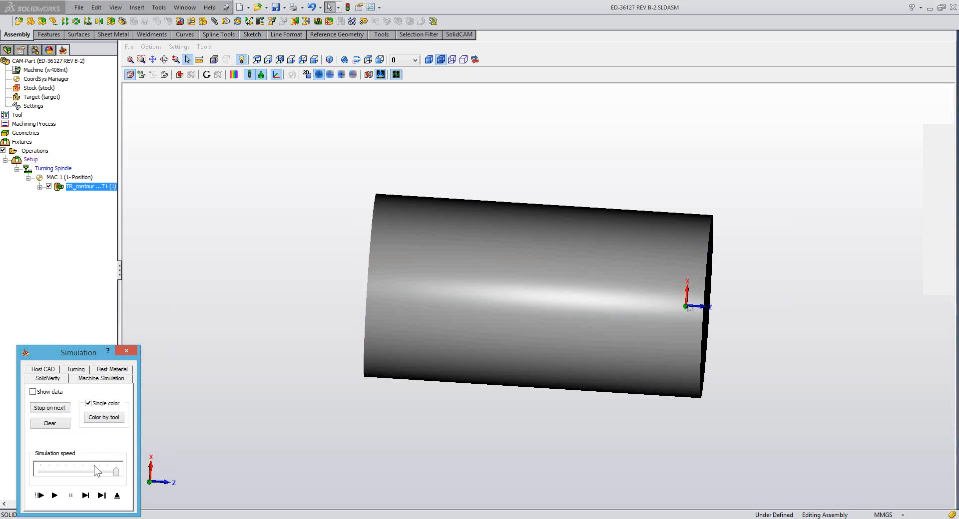
{"action": "left_click", "coordinate": [87, 496]}
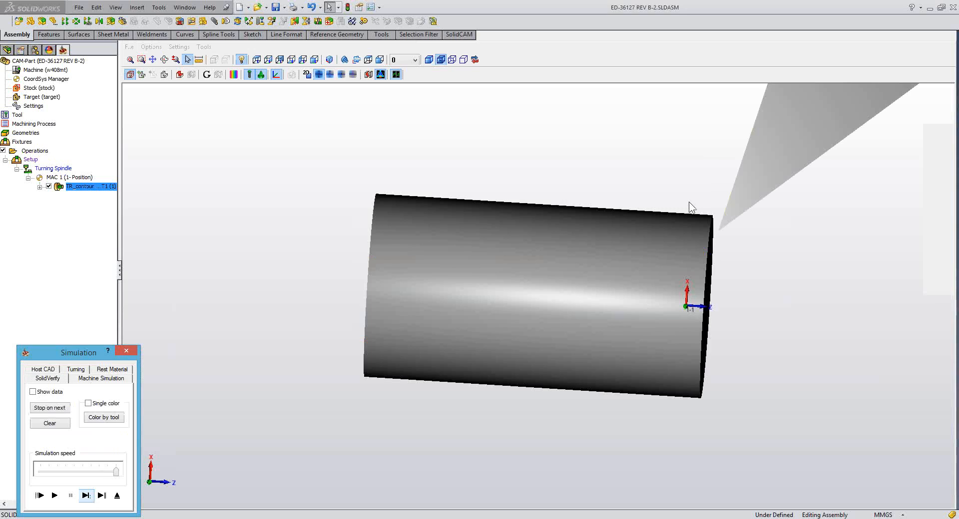
{"action": "middle_click_drag", "start_coordinate": [688, 201], "coordinate": [571, 283]}
{"action": "scroll", "coordinate": [542, 274], "scroll_direction": "down", "scroll_amount": 8}
{"action": "scroll", "coordinate": [542, 273], "scroll_direction": "up", "scroll_amount": 3}
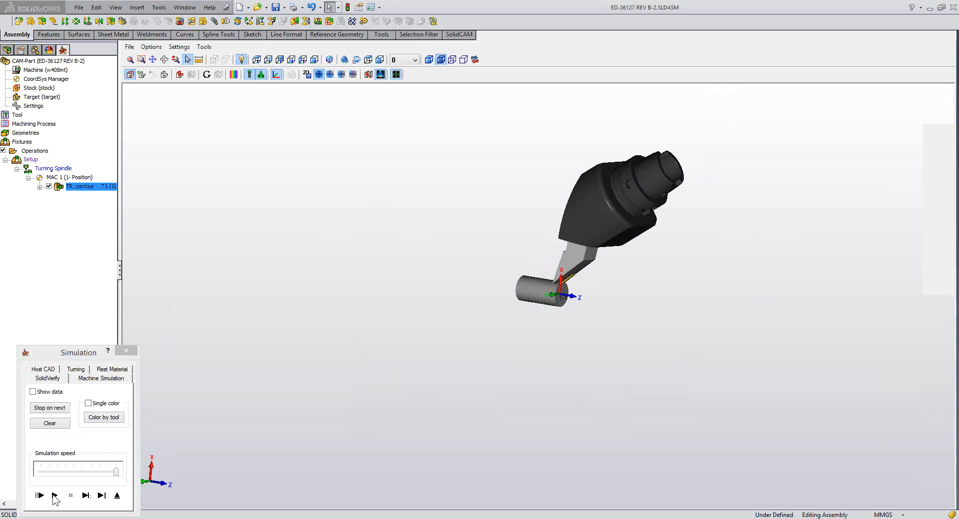
{"action": "left_click", "coordinate": [55, 495]}
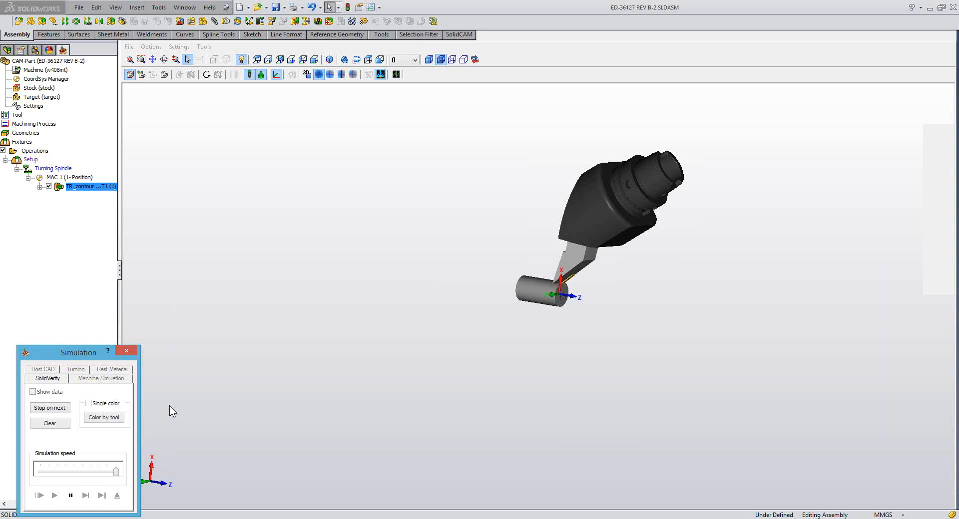
{"action": "scroll", "coordinate": [539, 301], "scroll_direction": "up", "scroll_amount": 5}
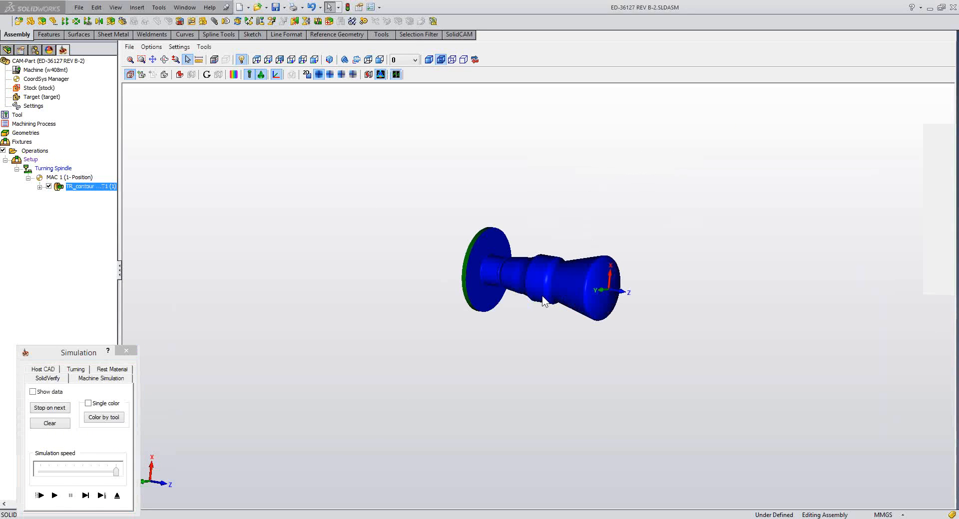
{"action": "scroll", "coordinate": [543, 300], "scroll_direction": "up", "scroll_amount": 4}
{"action": "scroll", "coordinate": [522, 322], "scroll_direction": "down", "scroll_amount": 3}
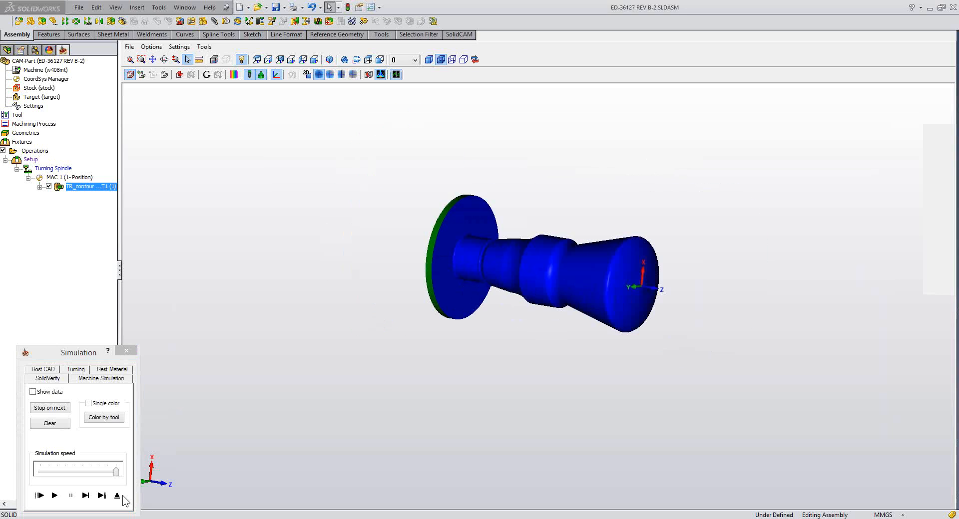
Open the Machine Simulation of the operation and hide the w408mt machine housing to expose the spindle and tool head
{"action": "left_click", "coordinate": [122, 496]}
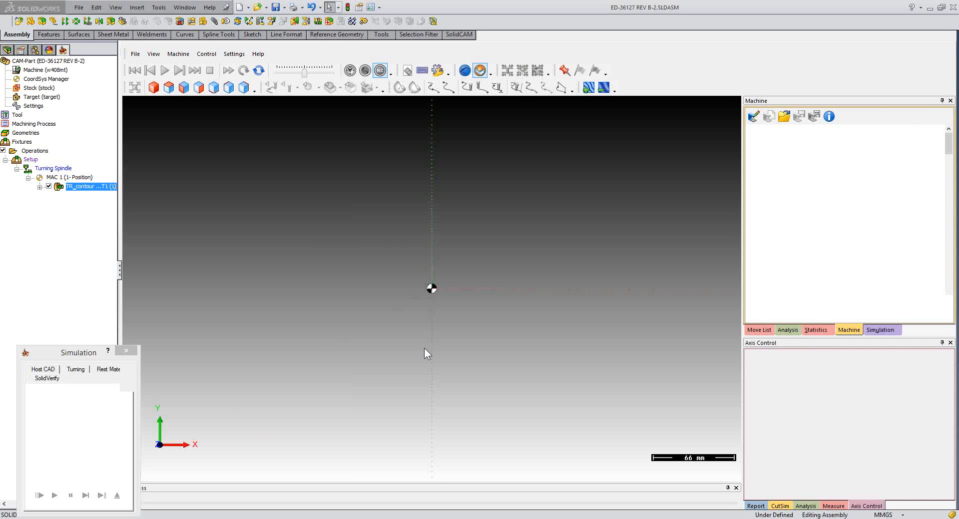
{"action": "middle_click_drag", "start_coordinate": [454, 289], "coordinate": [372, 186]}
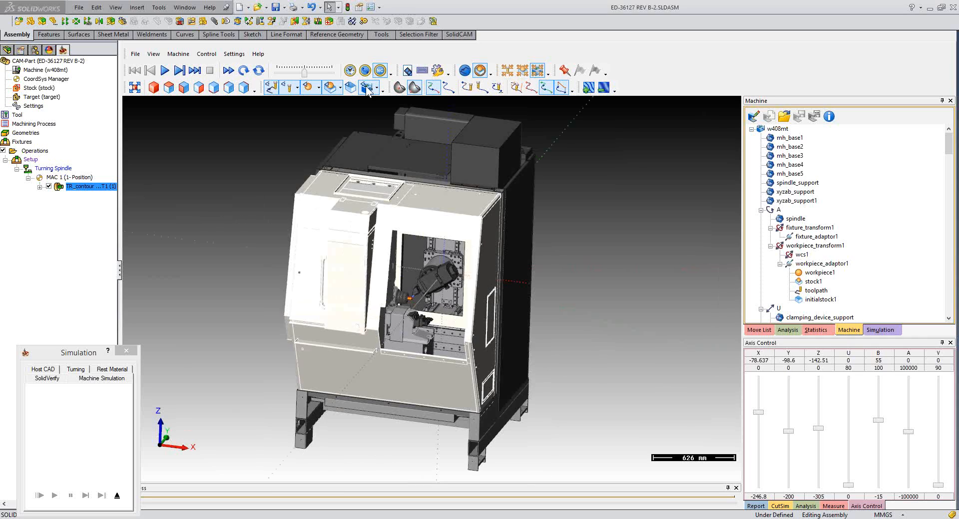
{"action": "left_click", "coordinate": [367, 88]}
{"action": "scroll", "coordinate": [423, 311], "scroll_direction": "up", "scroll_amount": 4}
{"action": "left_click", "coordinate": [366, 88]}
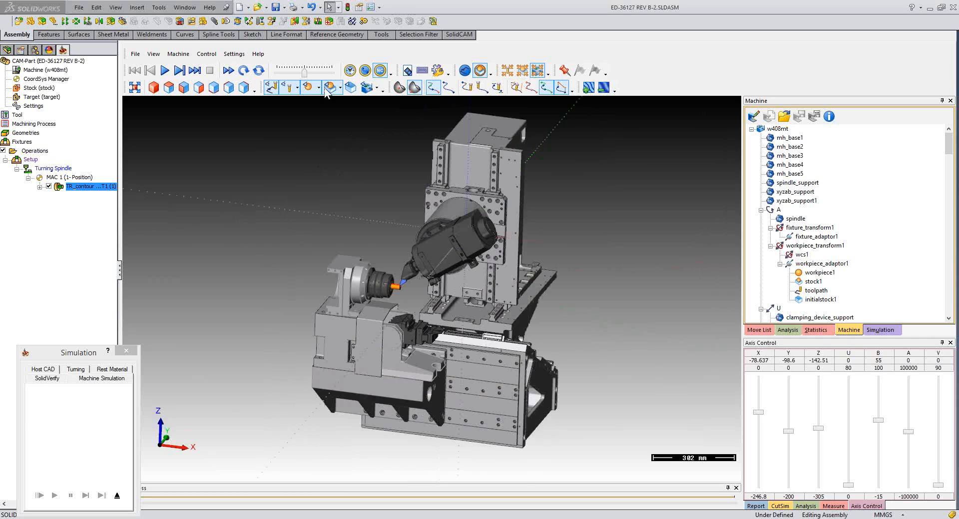
Examine the machine's interior up close, including the spindle, tool head and the clamping device with its jaws
{"action": "scroll", "coordinate": [432, 332], "scroll_direction": "up", "scroll_amount": 1}
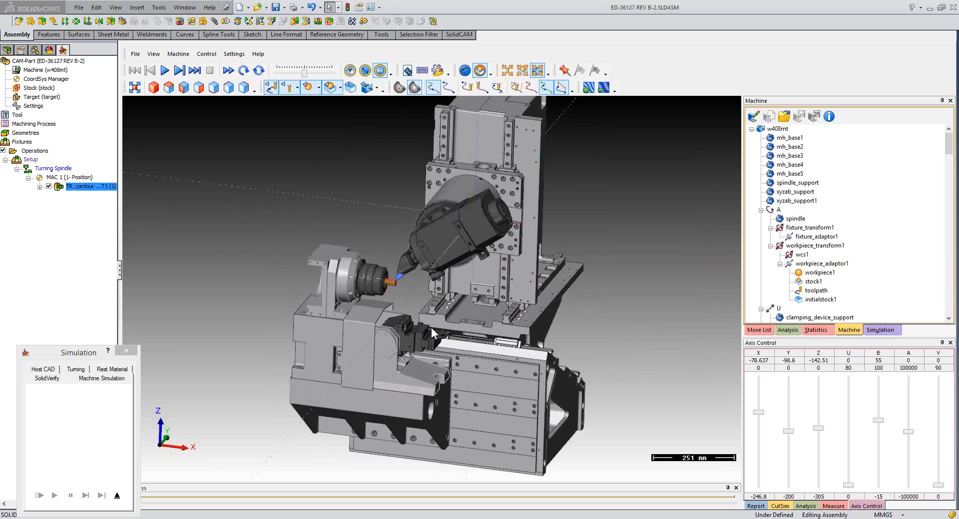
{"action": "scroll", "coordinate": [432, 330], "scroll_direction": "up", "scroll_amount": 3}
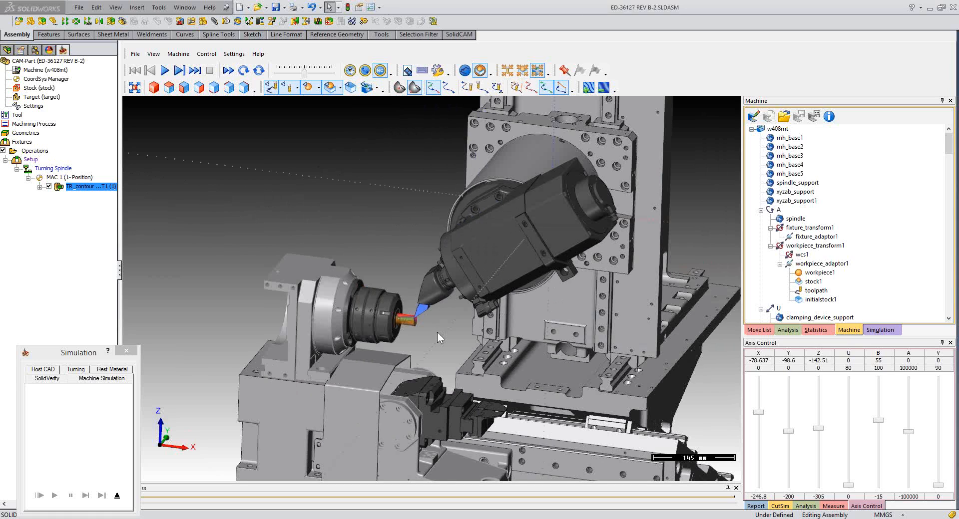
{"action": "scroll", "coordinate": [437, 331], "scroll_direction": "up", "scroll_amount": 2}
{"action": "scroll", "coordinate": [454, 334], "scroll_direction": "up", "scroll_amount": 1}
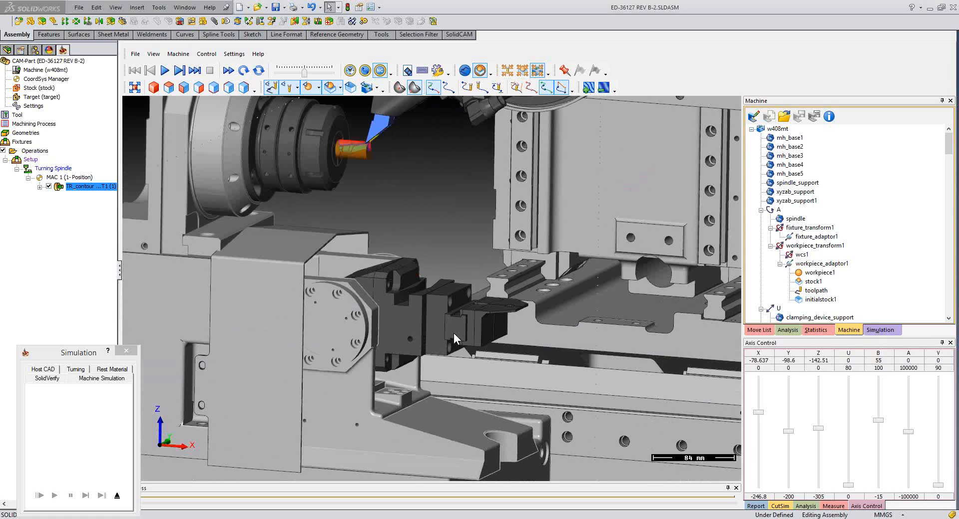
{"action": "scroll", "coordinate": [450, 332], "scroll_direction": "up", "scroll_amount": 4}
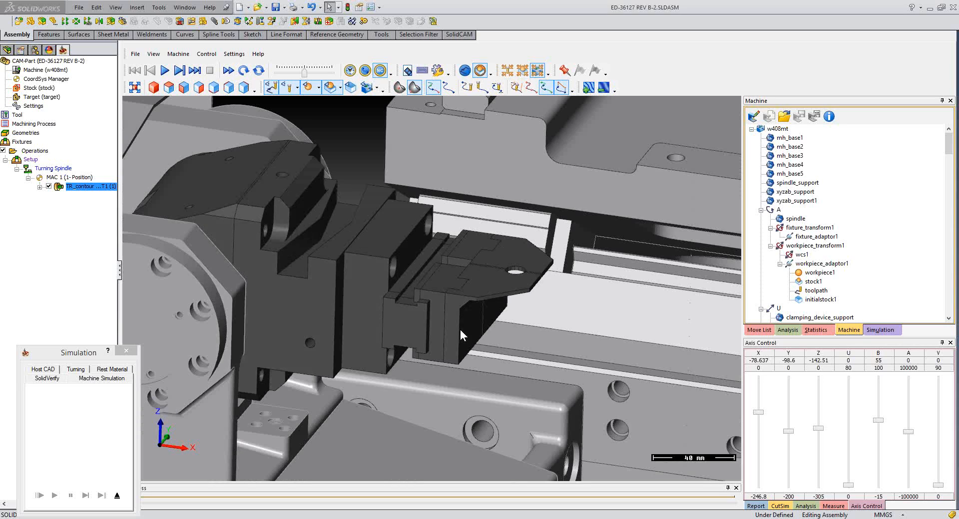
{"action": "middle_click_drag", "start_coordinate": [460, 330], "coordinate": [505, 314]}
{"action": "scroll", "coordinate": [487, 329], "scroll_direction": "up", "scroll_amount": 6}
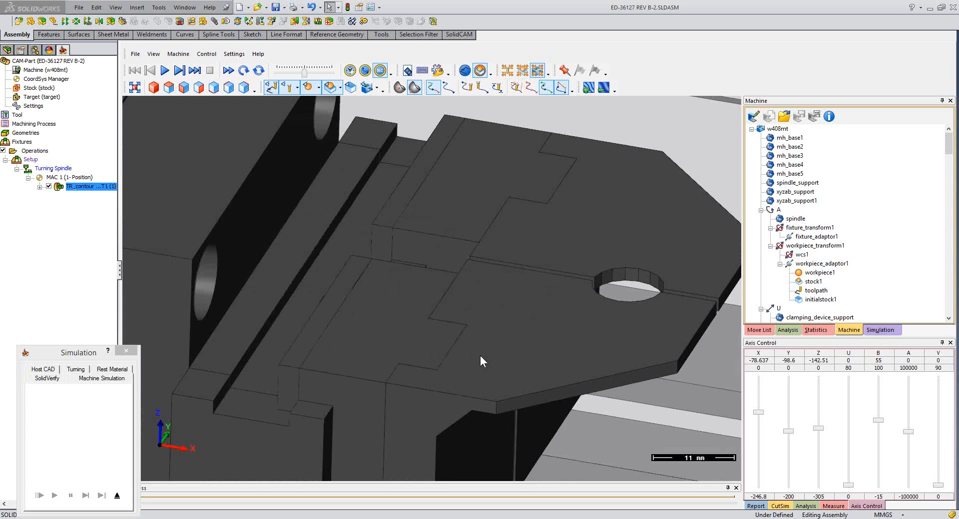
{"action": "scroll", "coordinate": [480, 360], "scroll_direction": "down", "scroll_amount": 1}
{"action": "middle_click_drag", "start_coordinate": [471, 359], "coordinate": [489, 339]}
{"action": "scroll", "coordinate": [475, 355], "scroll_direction": "down", "scroll_amount": 6}
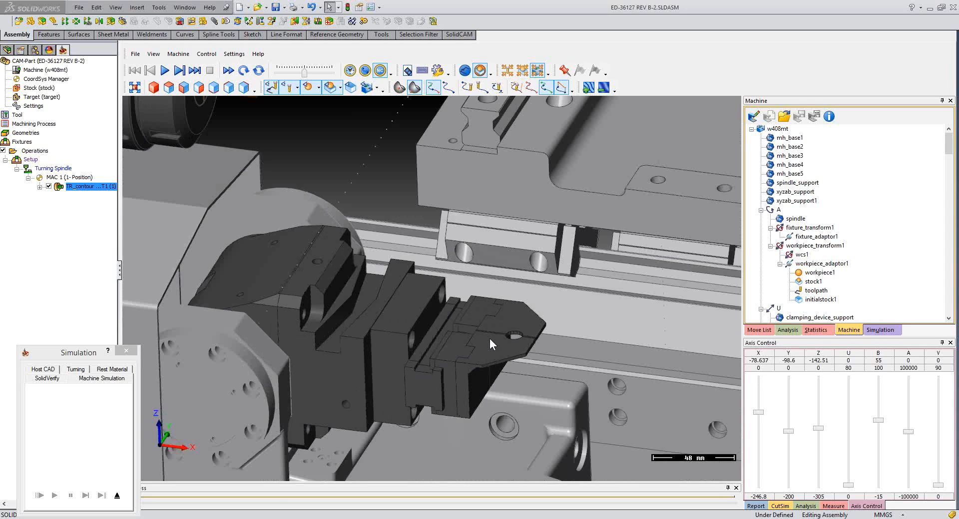
{"action": "scroll", "coordinate": [425, 251], "scroll_direction": "down", "scroll_amount": 10}
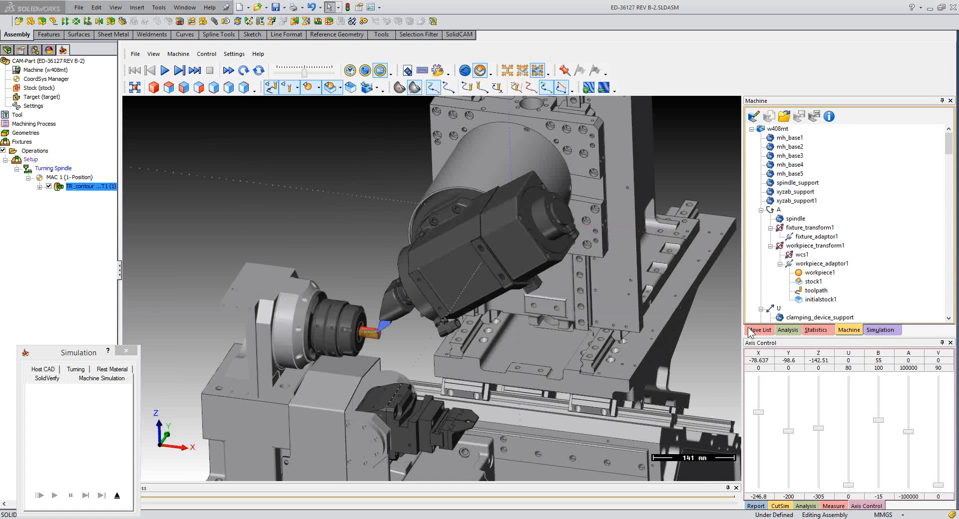
Show the TR_contour move list with more position rows and play the machine simulation
{"action": "left_click", "coordinate": [752, 330]}
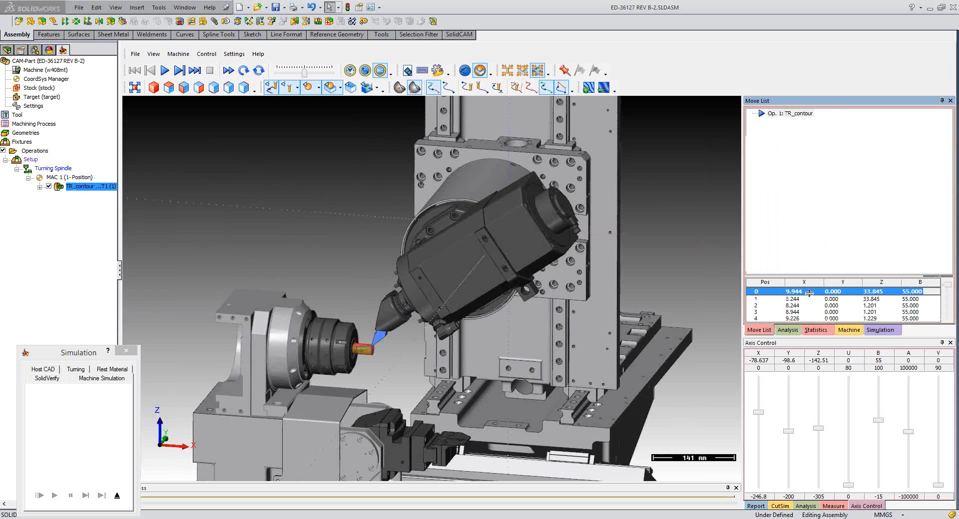
{"action": "left_click_drag", "start_coordinate": [809, 277], "coordinate": [809, 248]}
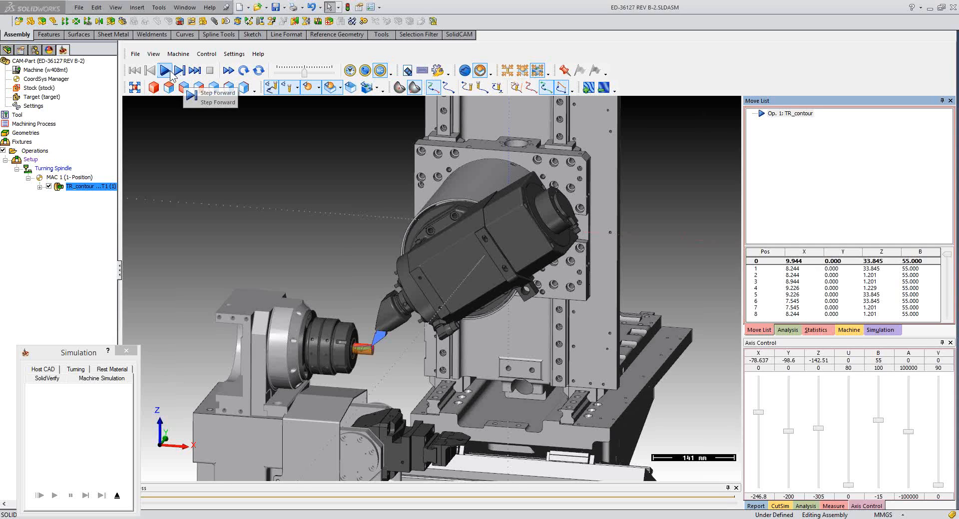
{"action": "left_click", "coordinate": [166, 72]}
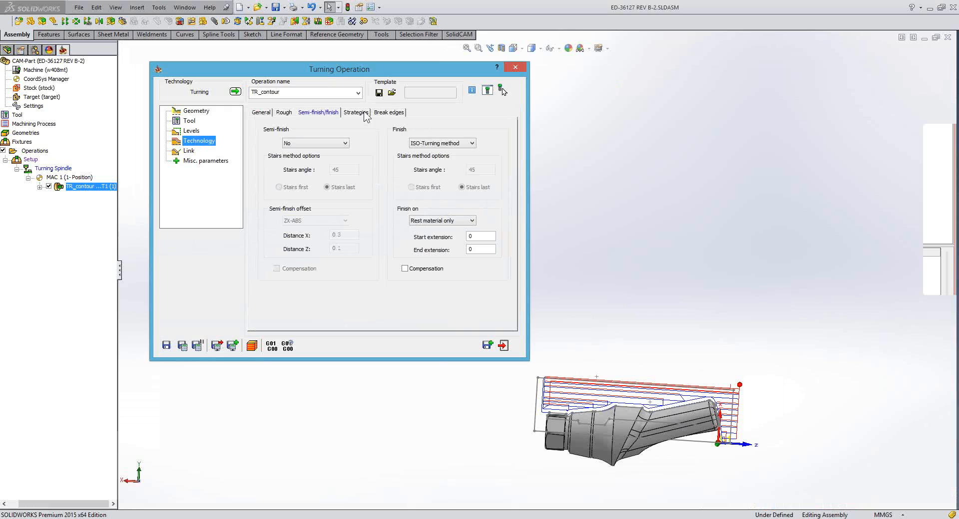
Review the strategies in the TR_contour technology settings, leave the operation, and turn off its toolpath display on the model
{"action": "left_click", "coordinate": [356, 113]}
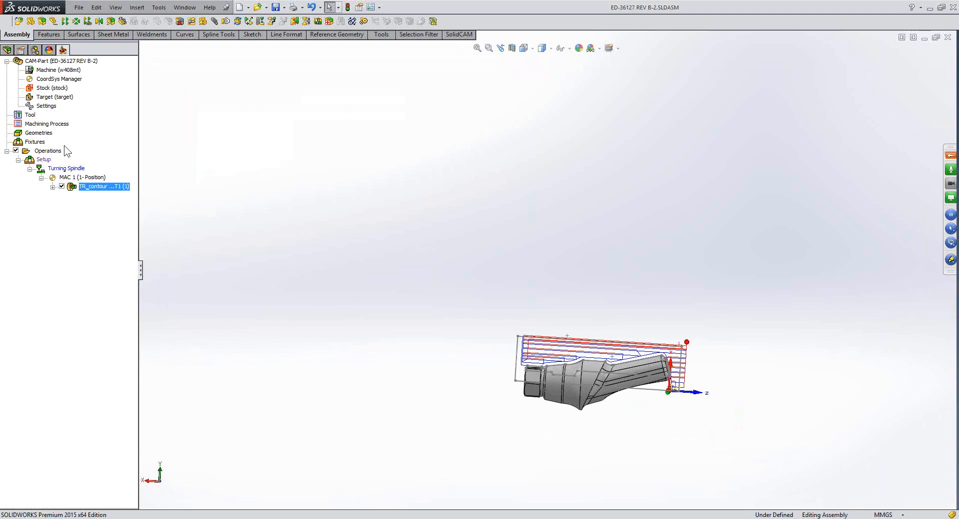
{"action": "left_click", "coordinate": [62, 187]}
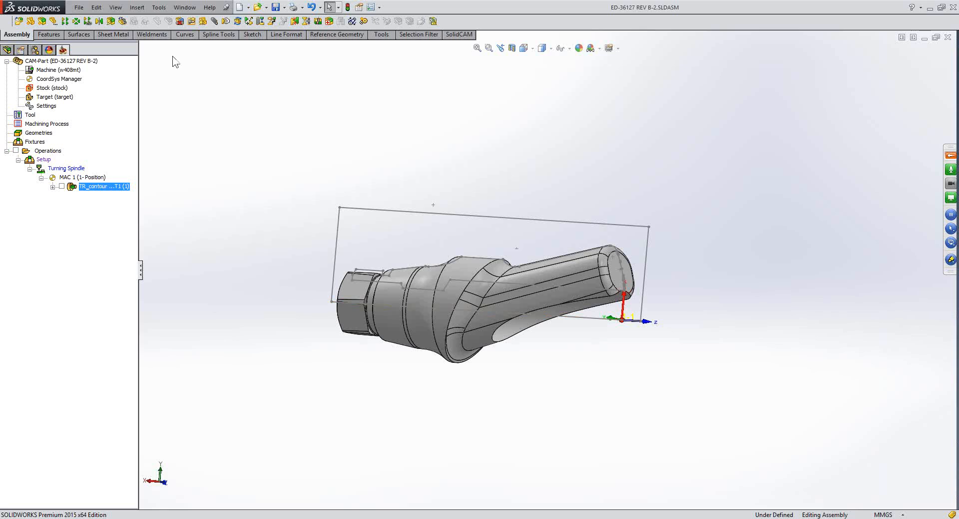
Add a drilling operation after the turning contour operation and check the diameter of the part's bore edge
{"action": "right_click", "coordinate": [99, 187]}
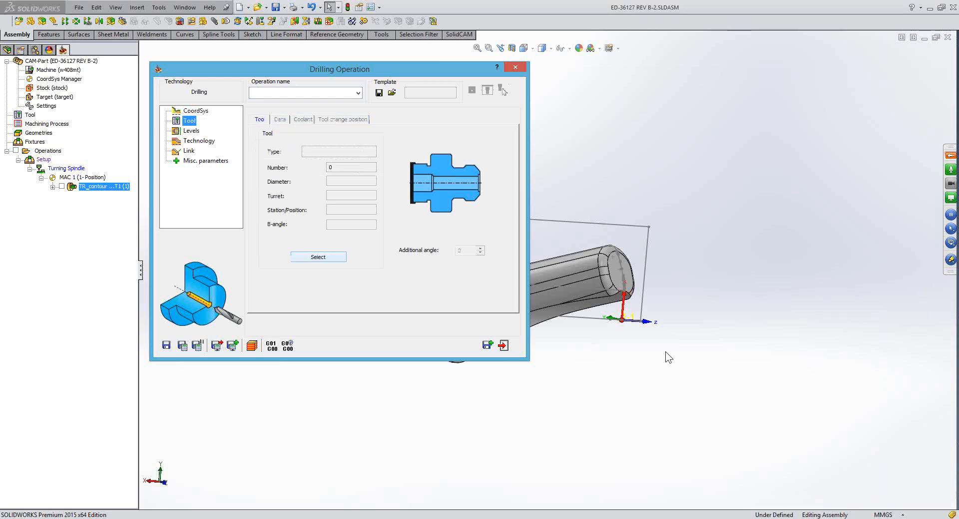
{"action": "middle_click_drag", "start_coordinate": [665, 353], "coordinate": [649, 318]}
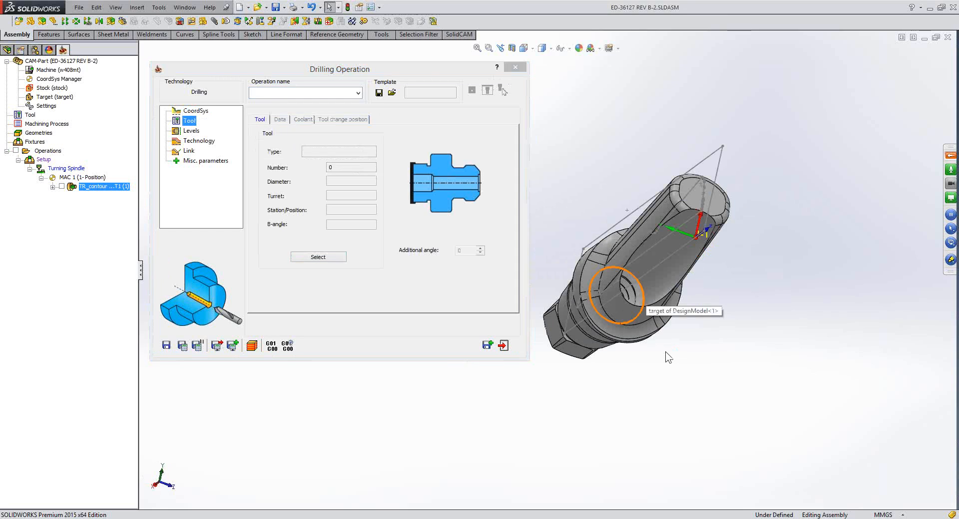
{"action": "left_click", "coordinate": [644, 295]}
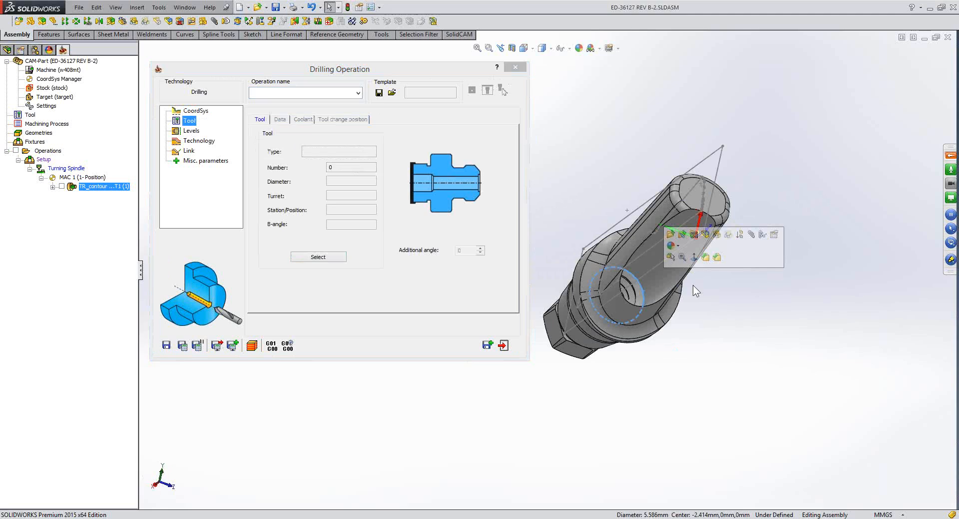
{"action": "left_click", "coordinate": [693, 286]}
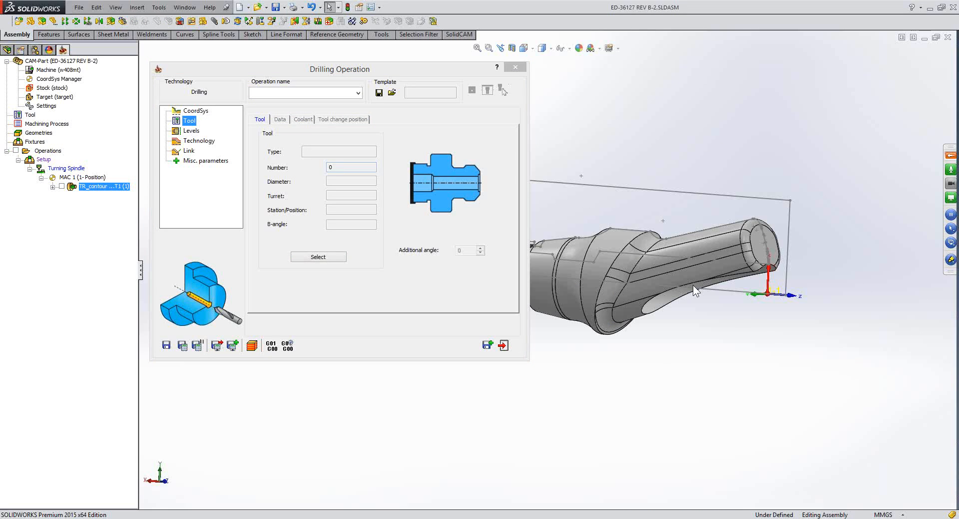
Define a drill for the operation with 5.5 mm diameter, 5.5 mm arbor diameter and 40 mm outside-holder length
{"action": "left_click", "coordinate": [316, 257]}
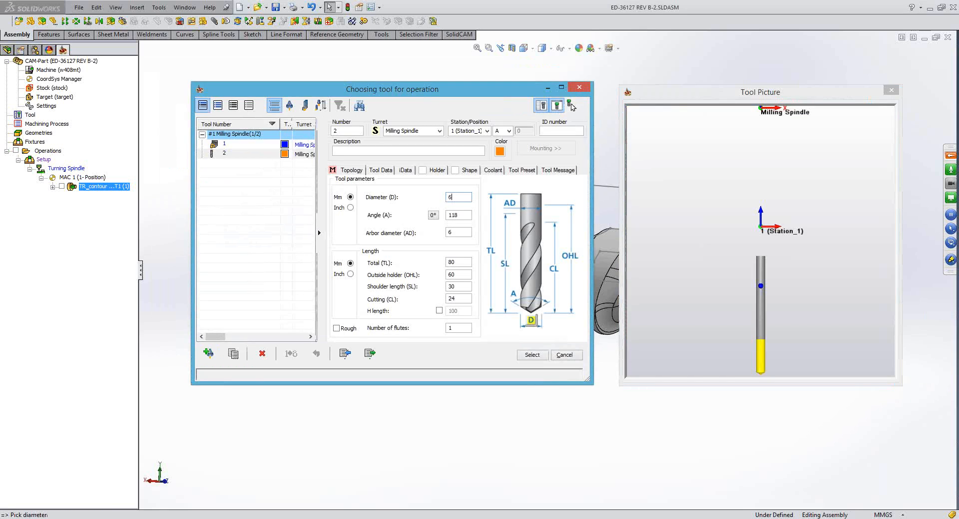
{"action": "key", "text": "BackSpace"}
{"action": "type", "text": "5.5"}
{"action": "left_click", "coordinate": [457, 232]}
{"action": "left_click", "coordinate": [450, 275]}
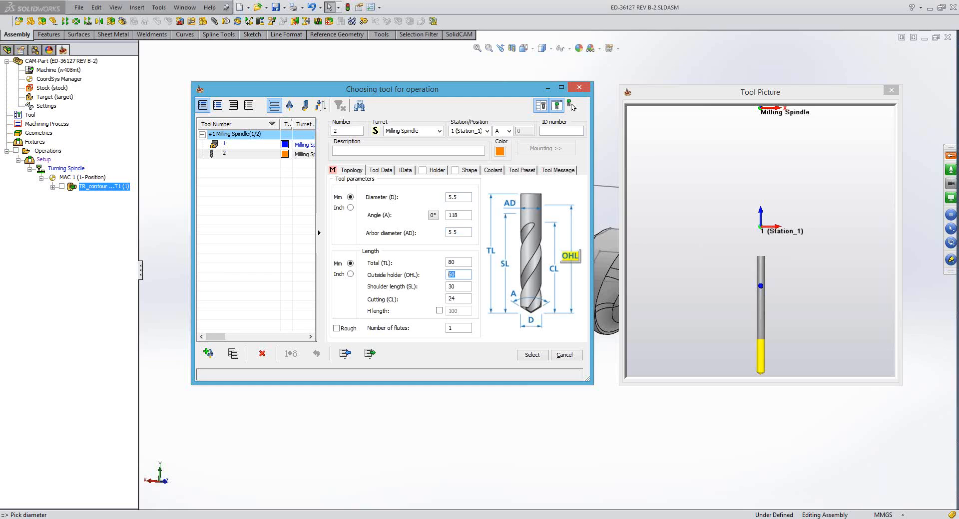
{"action": "type", "text": "40"}
{"action": "key", "text": "Tab"}
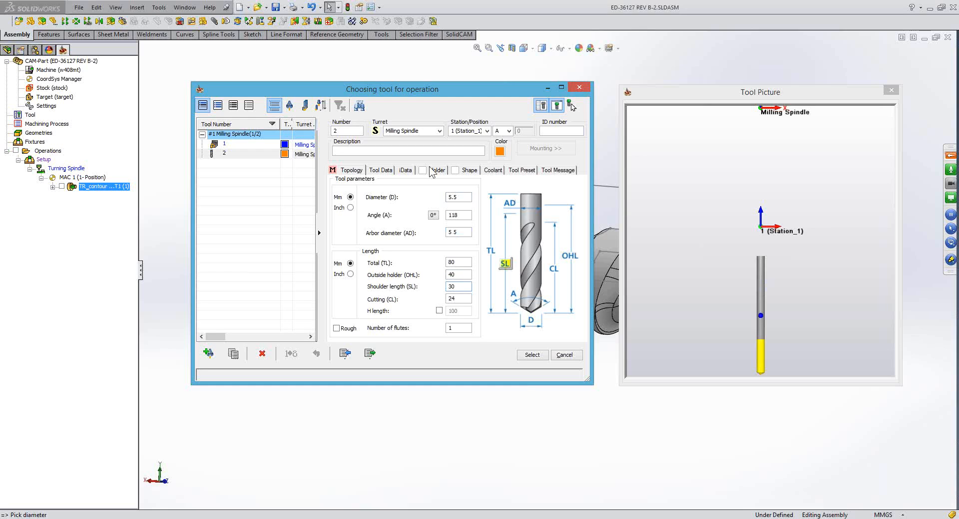
Assign the global STL holder HSK E 40 SRK 6X 45 from the W408MT group and select the tool for the operation
{"action": "left_click", "coordinate": [434, 171]}
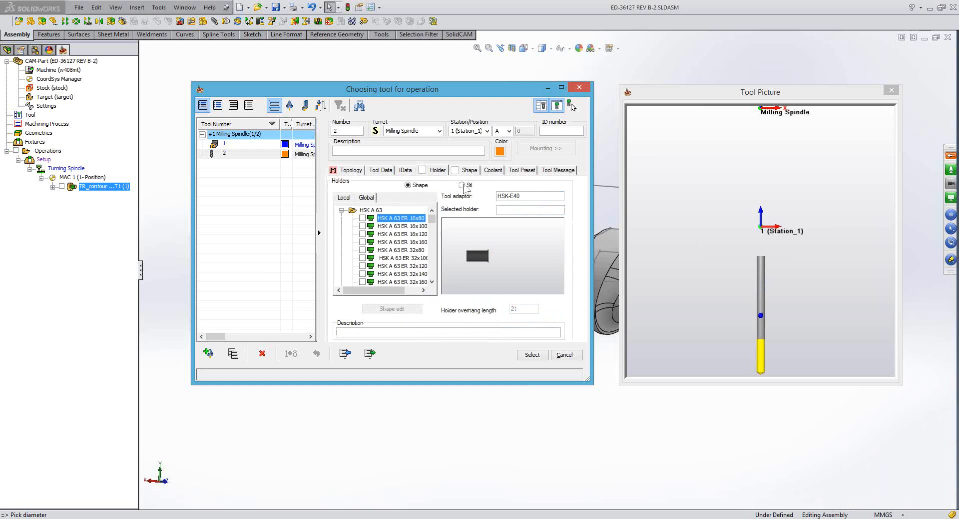
{"action": "left_click", "coordinate": [365, 199]}
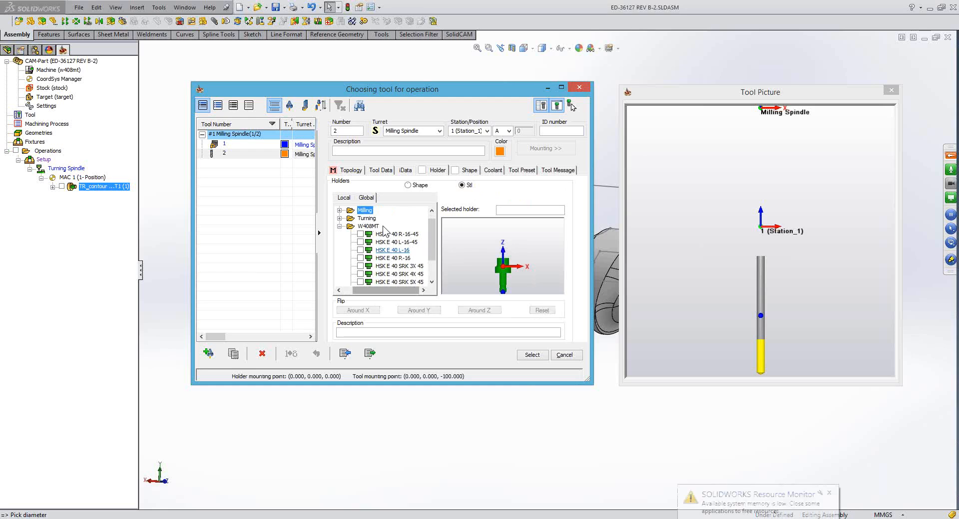
{"action": "left_click", "coordinate": [431, 282]}
{"action": "left_click", "coordinate": [431, 283]}
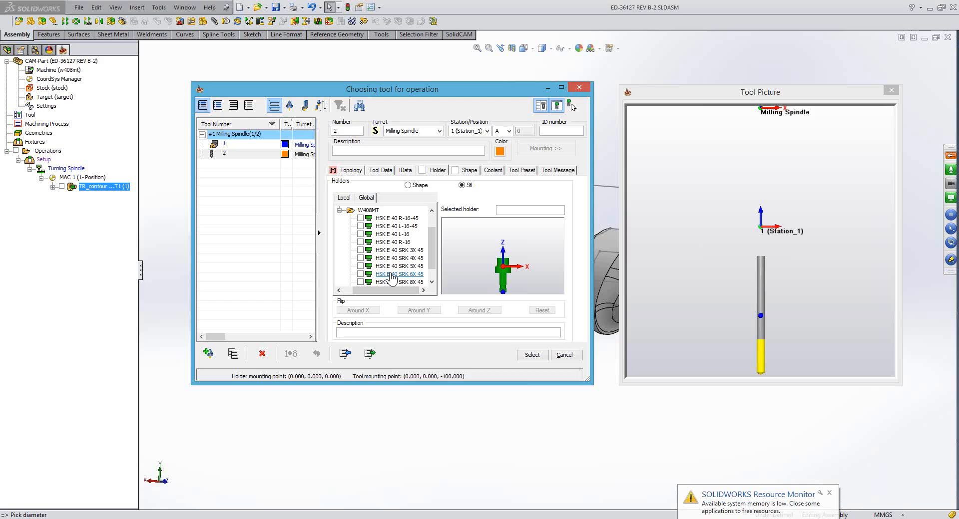
{"action": "left_click", "coordinate": [392, 274]}
{"action": "left_click", "coordinate": [361, 274]}
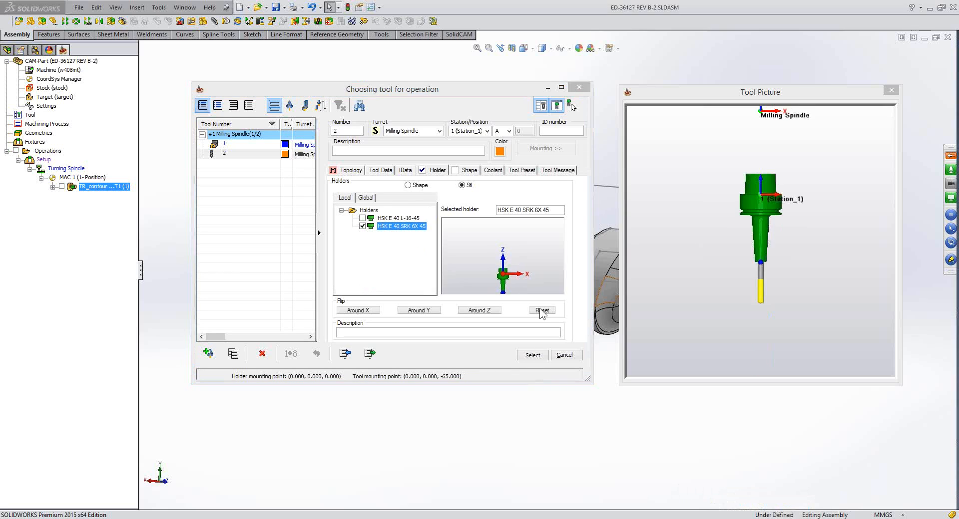
{"action": "left_click", "coordinate": [533, 355]}
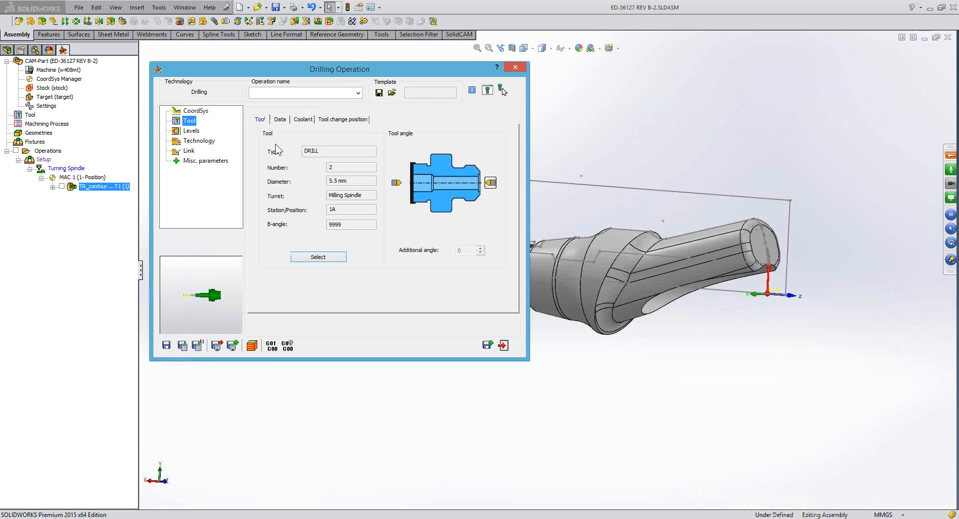
Pick the drill end position at the end of the large bore, Z -18.509, with the depth type set to full diameter
{"action": "left_click", "coordinate": [191, 131]}
{"action": "left_click", "coordinate": [198, 141]}
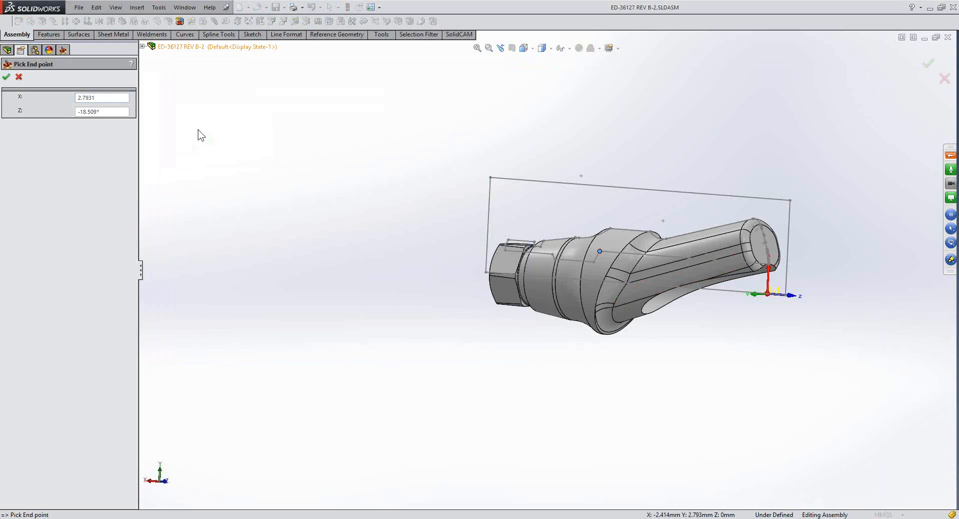
{"action": "left_click", "coordinate": [6, 77]}
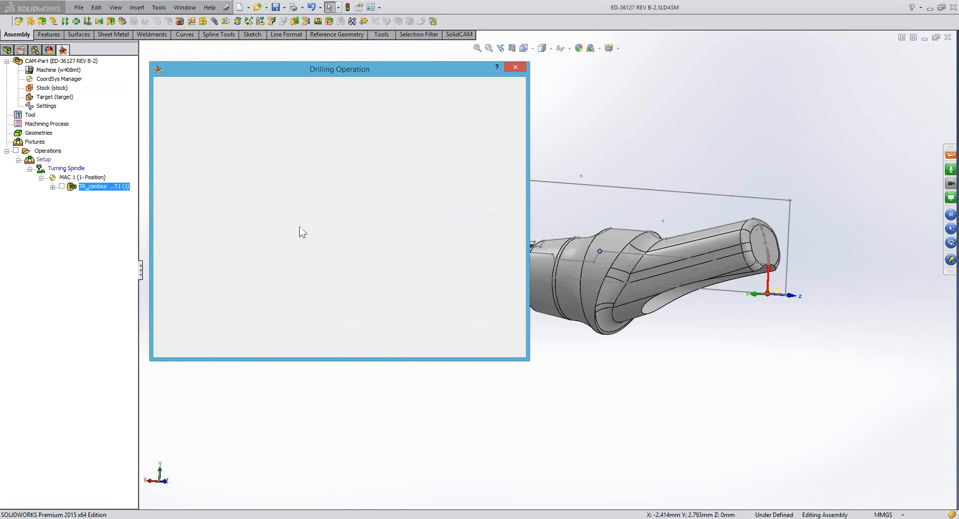
{"action": "left_click", "coordinate": [312, 226]}
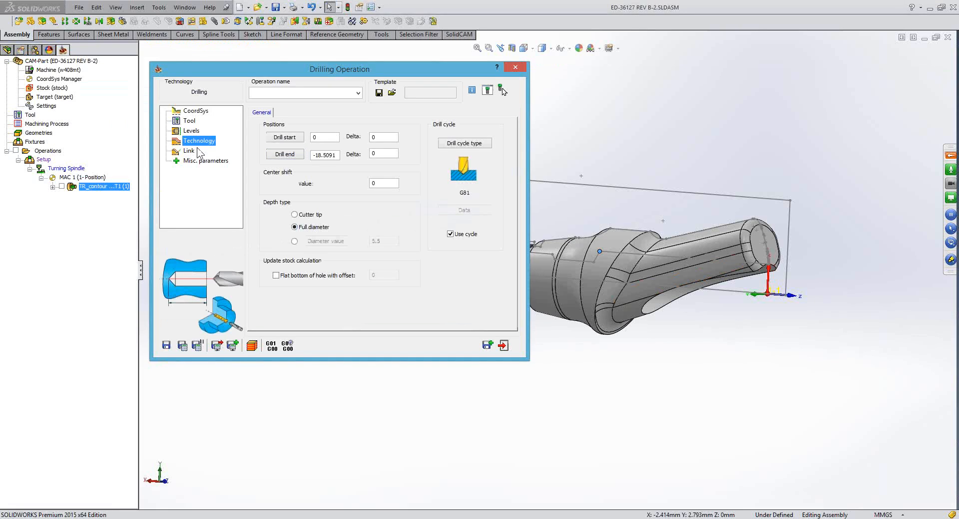
Set the drilling link's approach and retract points to Only Z, each with a Z value of 10
{"action": "left_click", "coordinate": [184, 149]}
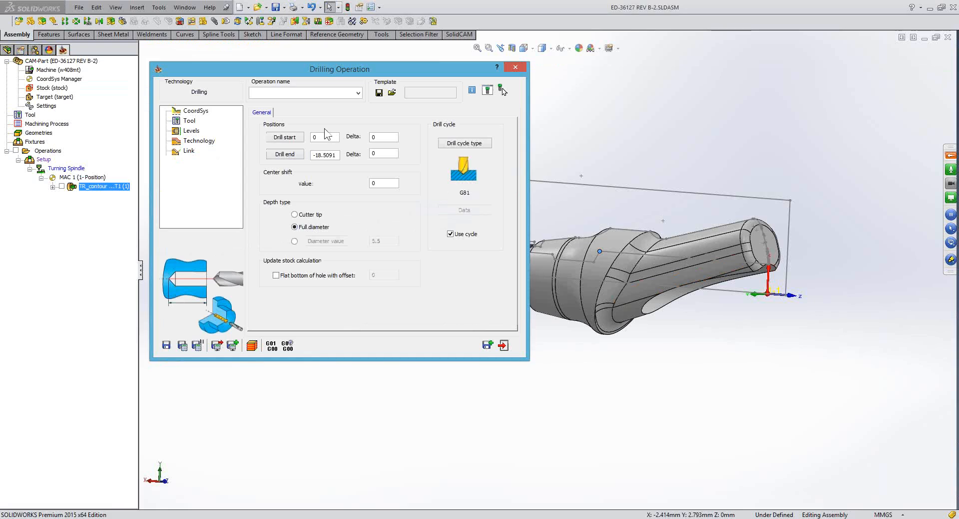
{"action": "left_click", "coordinate": [324, 129]}
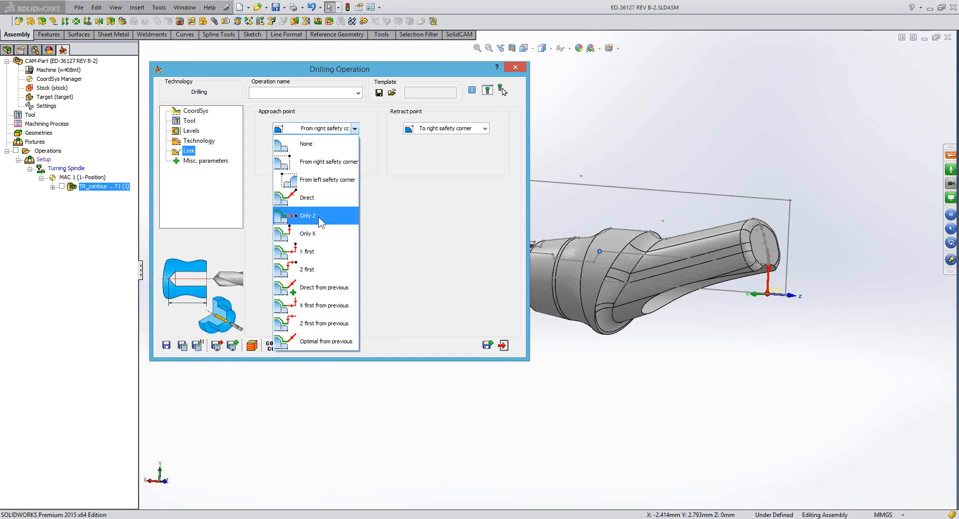
{"action": "key", "text": "Return"}
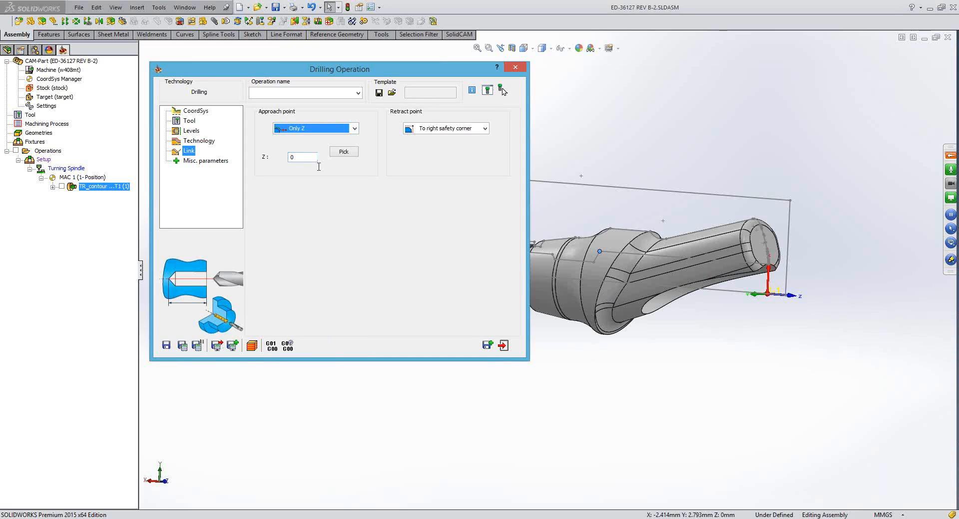
{"action": "key", "text": "Tab"}
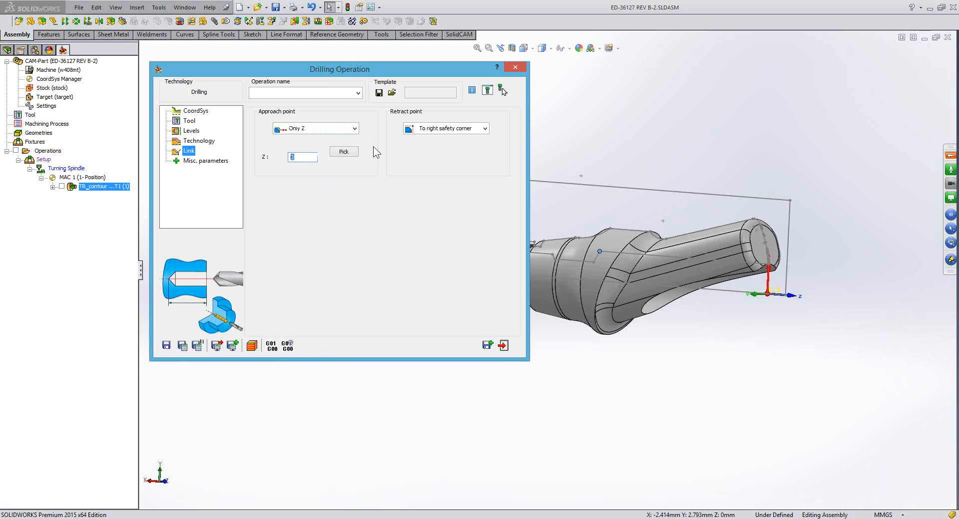
{"action": "type", "text": "10"}
{"action": "left_click", "coordinate": [427, 131]}
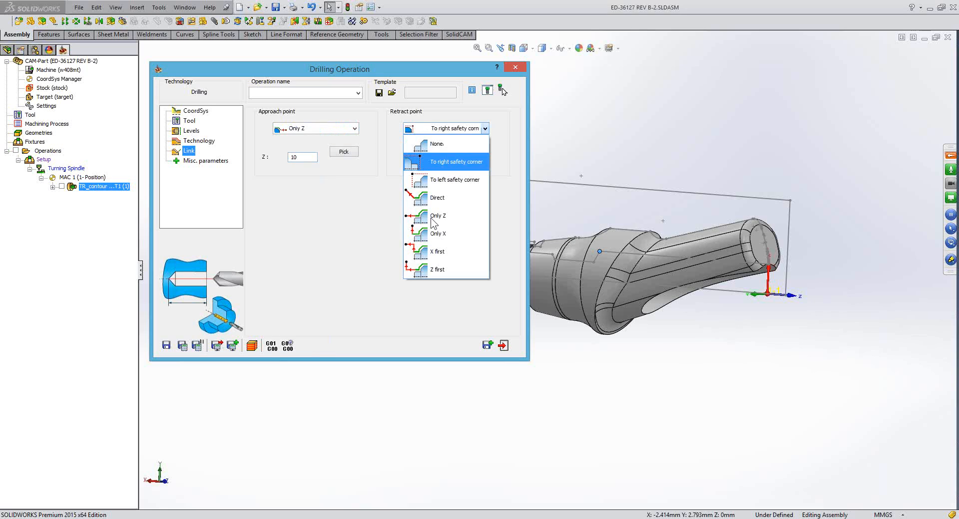
{"action": "left_click", "coordinate": [431, 215]}
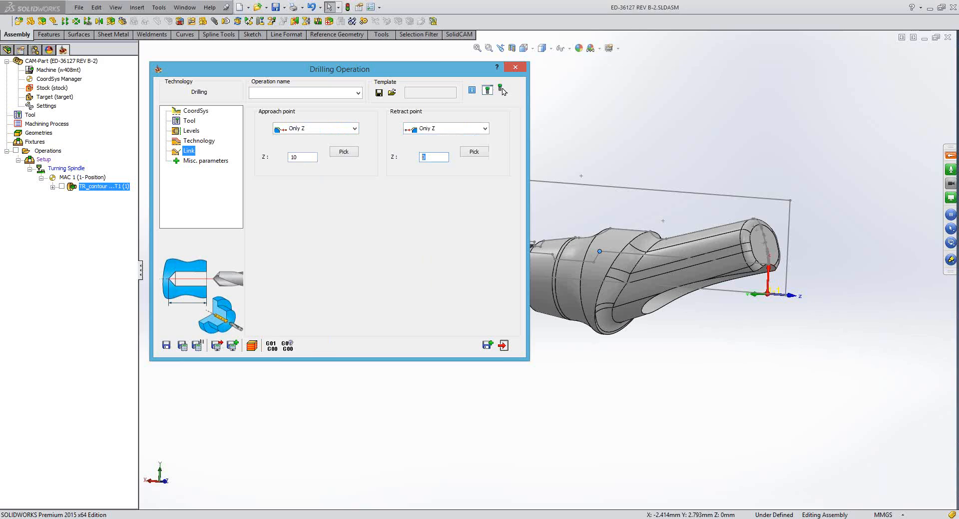
{"action": "type", "text": "10"}
Calculate the drilling operation, run its Turning simulation step by step through the final retract, and exit the simulation
{"action": "left_click", "coordinate": [251, 347]}
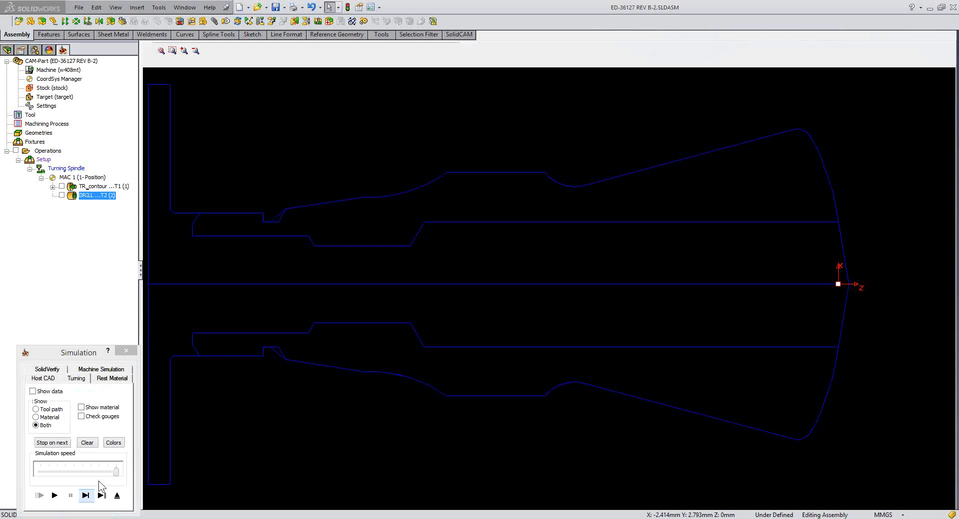
{"action": "left_click", "coordinate": [86, 496]}
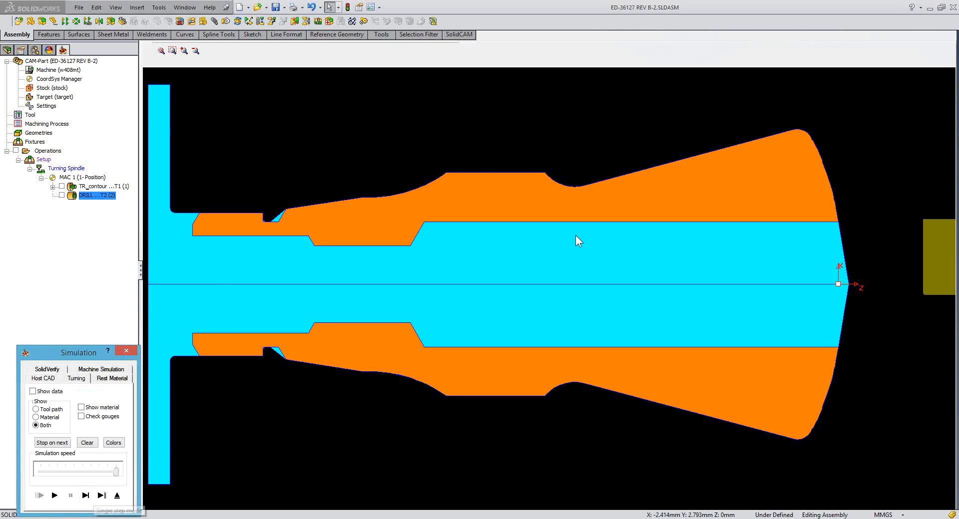
{"action": "middle_click_drag", "start_coordinate": [833, 249], "coordinate": [608, 245]}
{"action": "scroll", "coordinate": [649, 252], "scroll_direction": "down", "scroll_amount": 3}
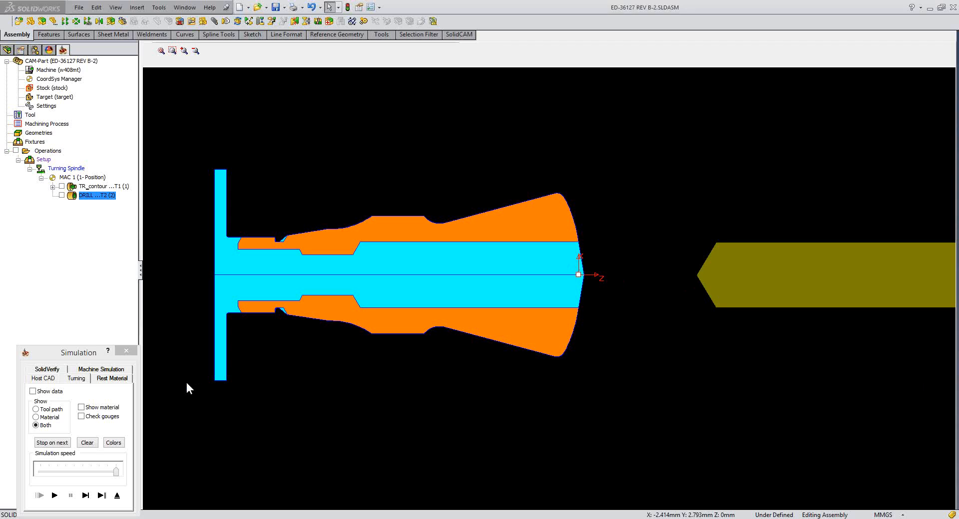
{"action": "left_click", "coordinate": [84, 498]}
{"action": "left_click", "coordinate": [85, 499]}
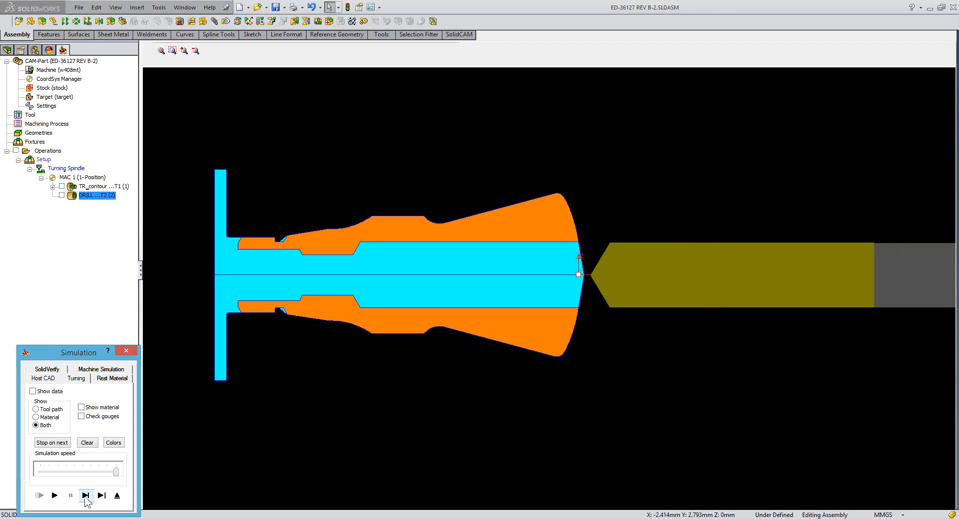
{"action": "left_click", "coordinate": [86, 496]}
{"action": "left_click", "coordinate": [102, 496]}
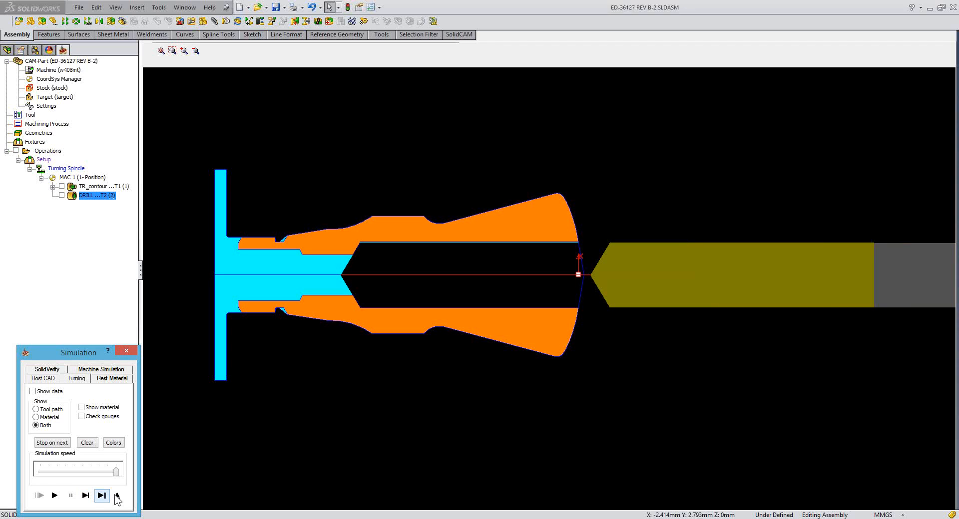
{"action": "left_click", "coordinate": [85, 497]}
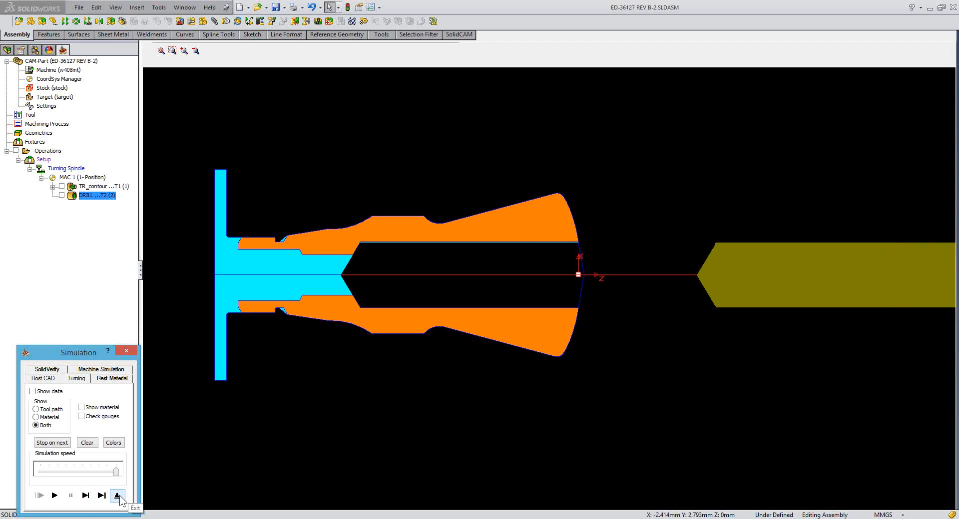
{"action": "left_click", "coordinate": [117, 496]}
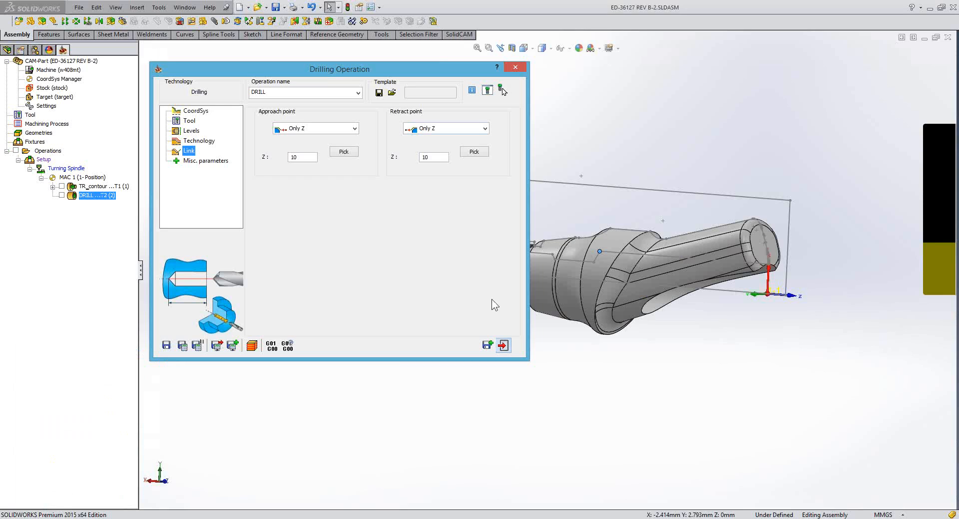
{"action": "middle_click_drag", "start_coordinate": [492, 299], "coordinate": [492, 300]}
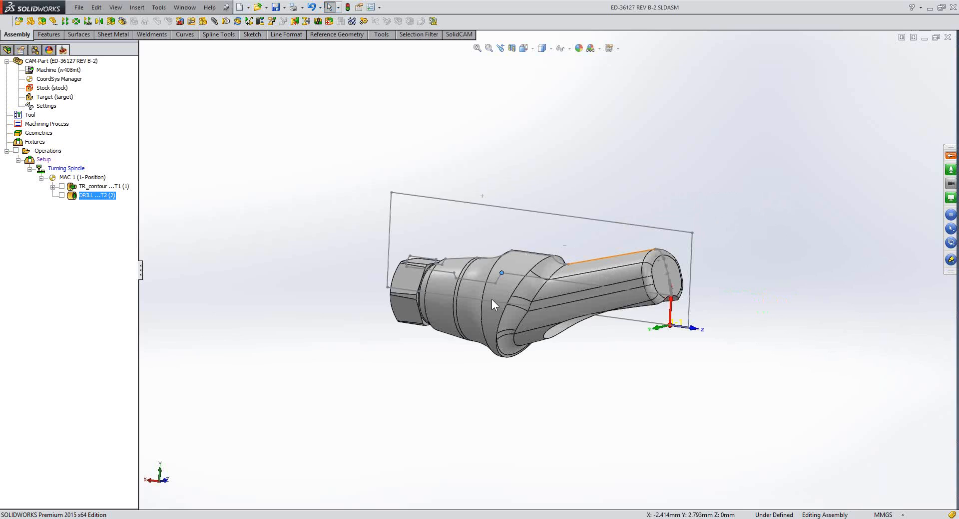
{"action": "scroll", "coordinate": [610, 345], "scroll_direction": "down", "scroll_amount": 2}
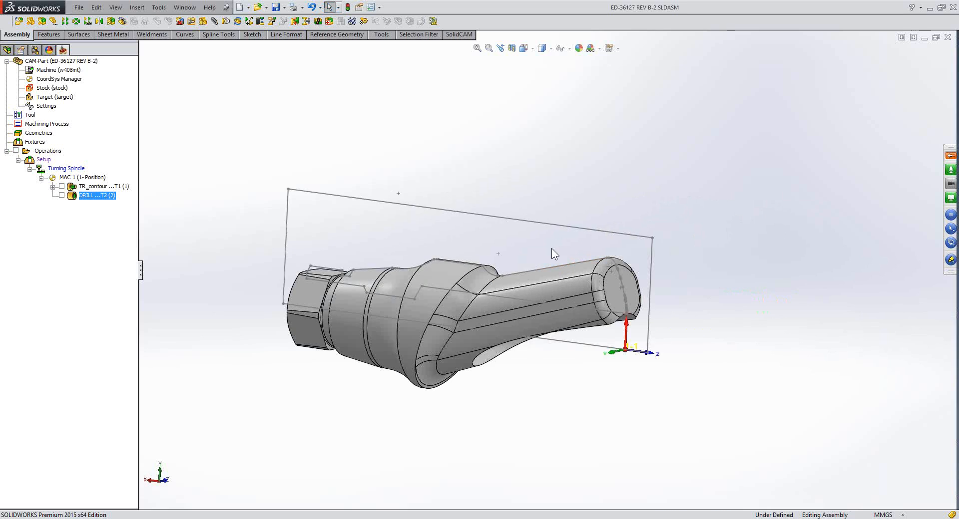
{"action": "middle_click_drag", "start_coordinate": [552, 248], "coordinate": [590, 348]}
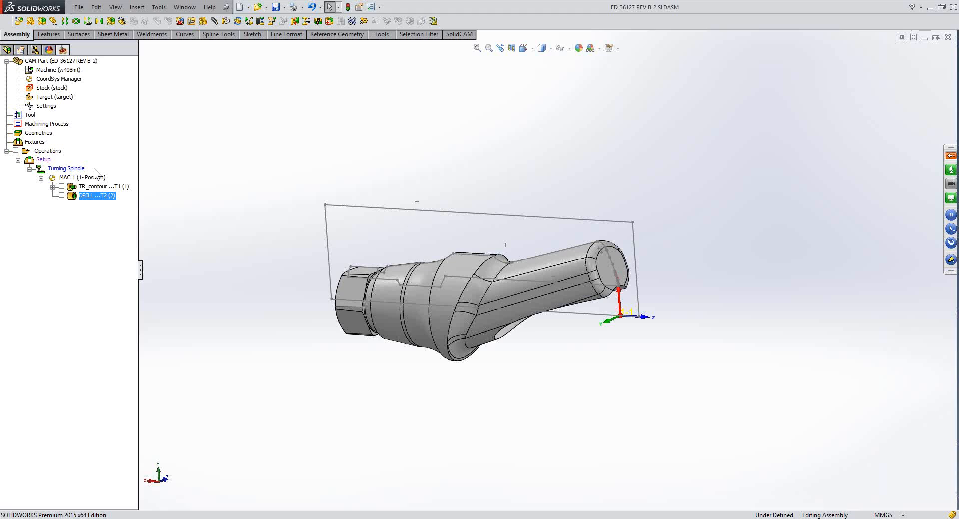
Add a SWARF machining operation and start its swarf surface selection by picking side faces of the angled post
{"action": "right_click", "coordinate": [55, 151]}
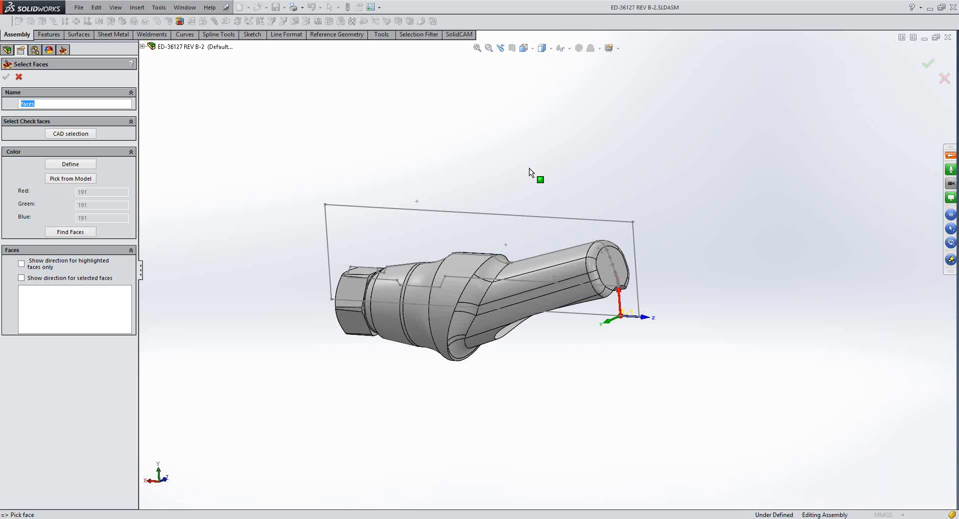
{"action": "scroll", "coordinate": [557, 278], "scroll_direction": "down", "scroll_amount": 3}
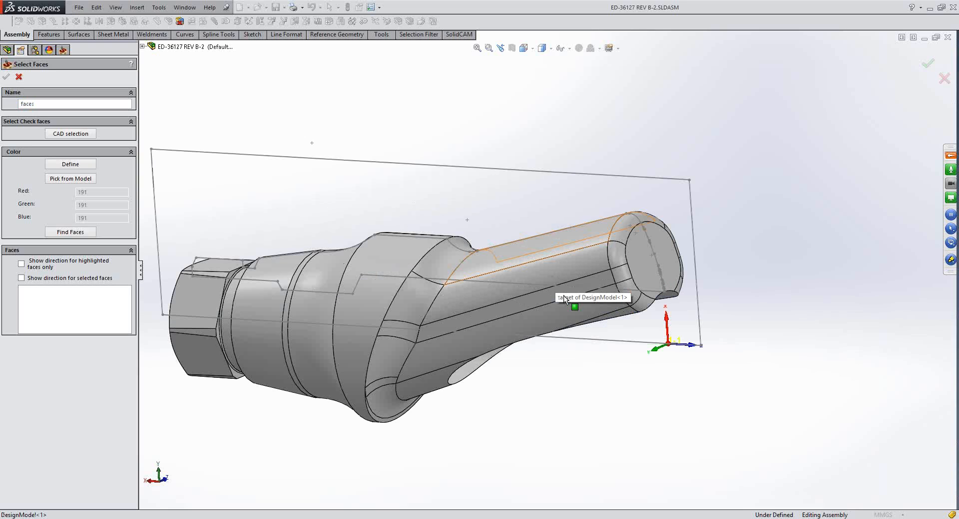
{"action": "left_click", "coordinate": [565, 298]}
{"action": "left_click", "coordinate": [550, 322]}
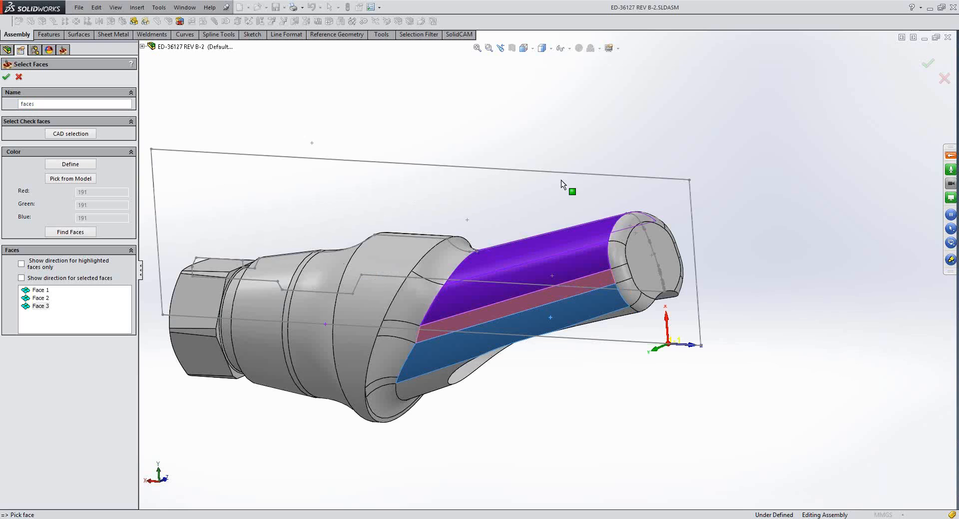
{"action": "left_click", "coordinate": [561, 179]}
{"action": "middle_click_drag", "start_coordinate": [563, 185], "coordinate": [561, 179]}
{"action": "middle_click_drag", "start_coordinate": [560, 180], "coordinate": [561, 181]}
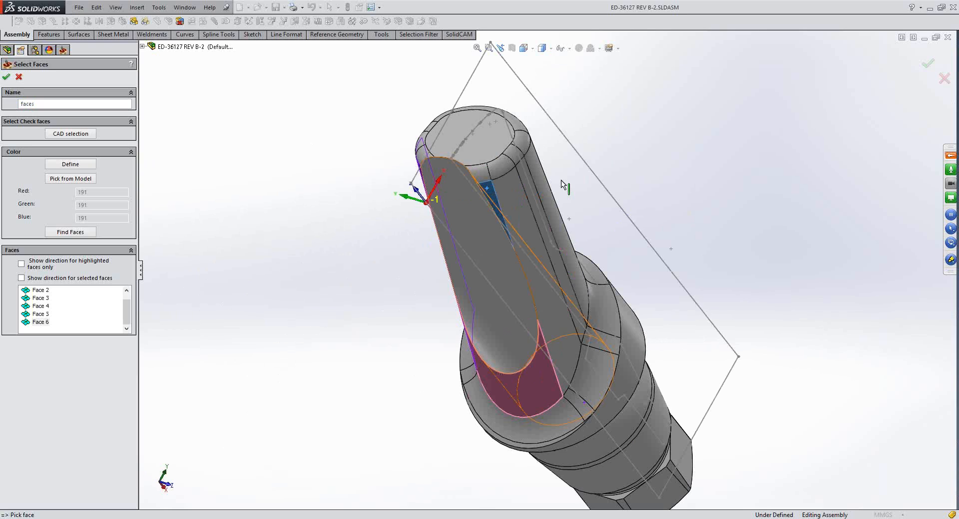
Add the remaining side faces around the angled post to the swarf surfaces and finish the selection named faces
{"action": "left_click", "coordinate": [562, 184]}
{"action": "middle_click_drag", "start_coordinate": [562, 184], "coordinate": [531, 215]}
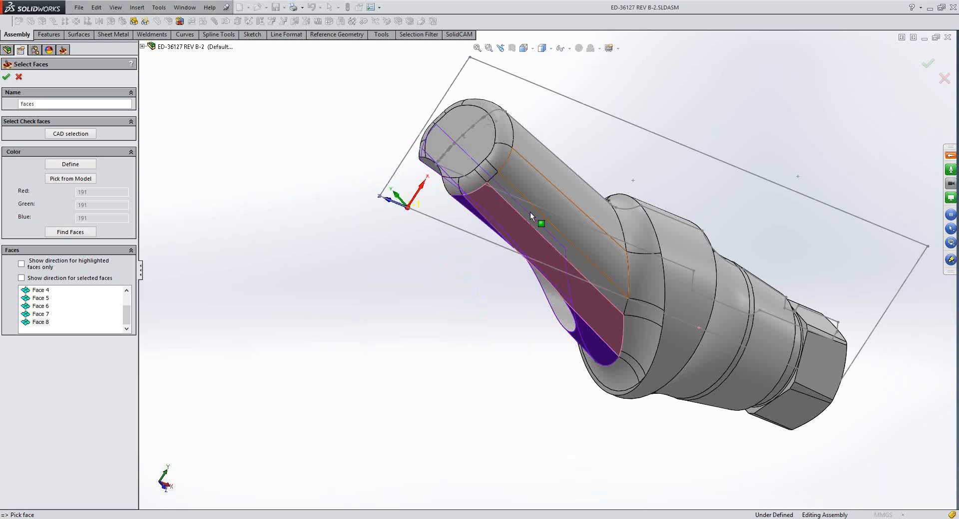
{"action": "left_click", "coordinate": [530, 212]}
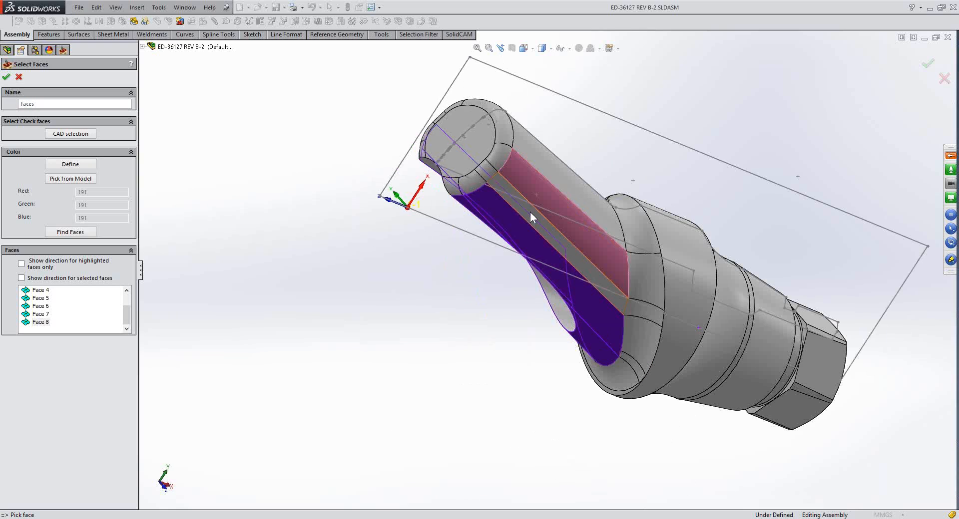
{"action": "left_click", "coordinate": [529, 212]}
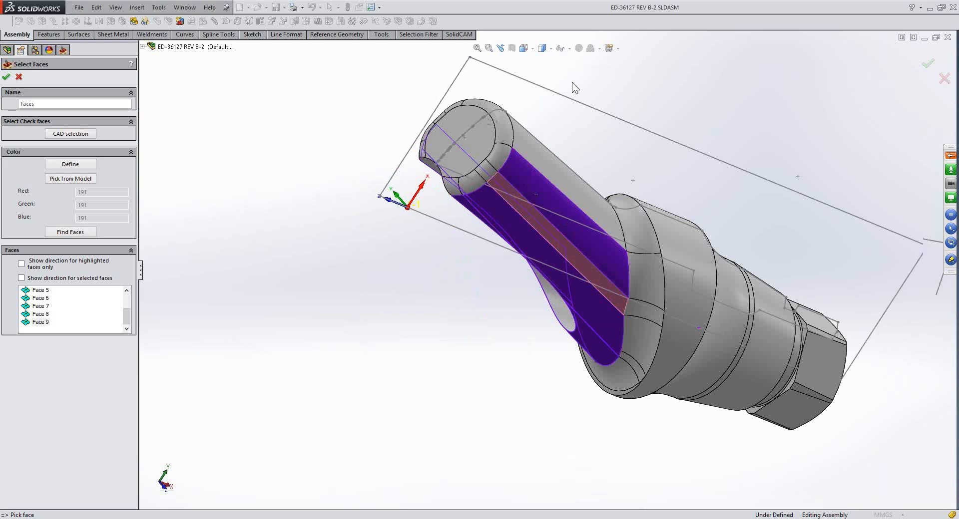
{"action": "middle_click_drag", "start_coordinate": [571, 82], "coordinate": [622, 251]}
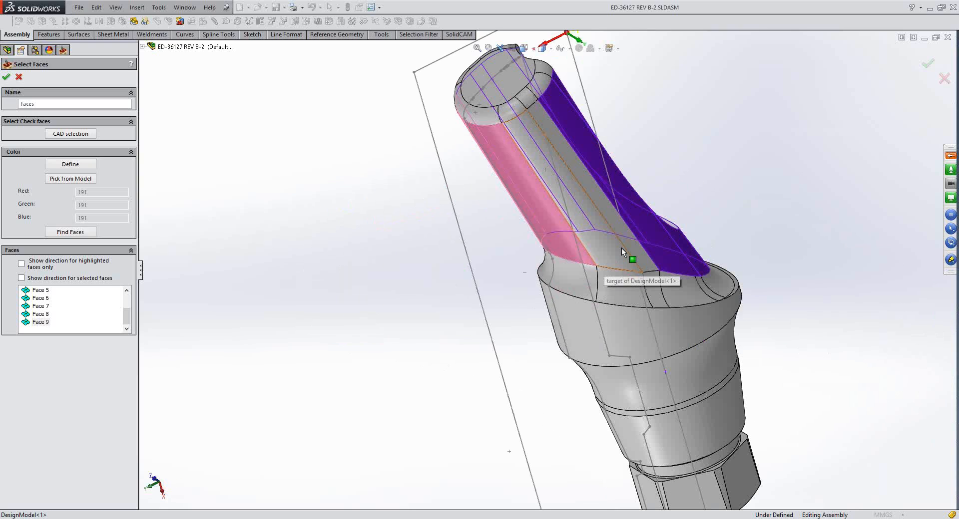
{"action": "left_click", "coordinate": [621, 247]}
{"action": "left_click", "coordinate": [637, 255]}
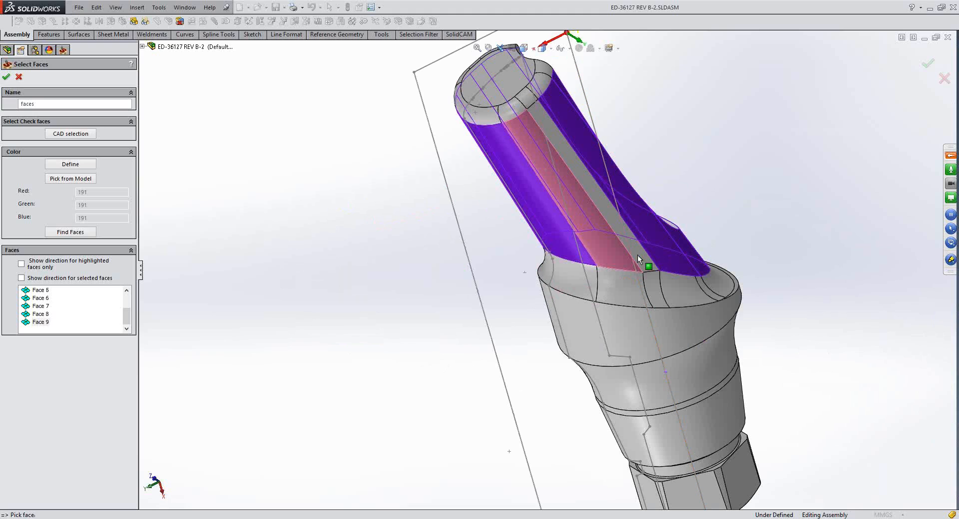
{"action": "left_click", "coordinate": [637, 255]}
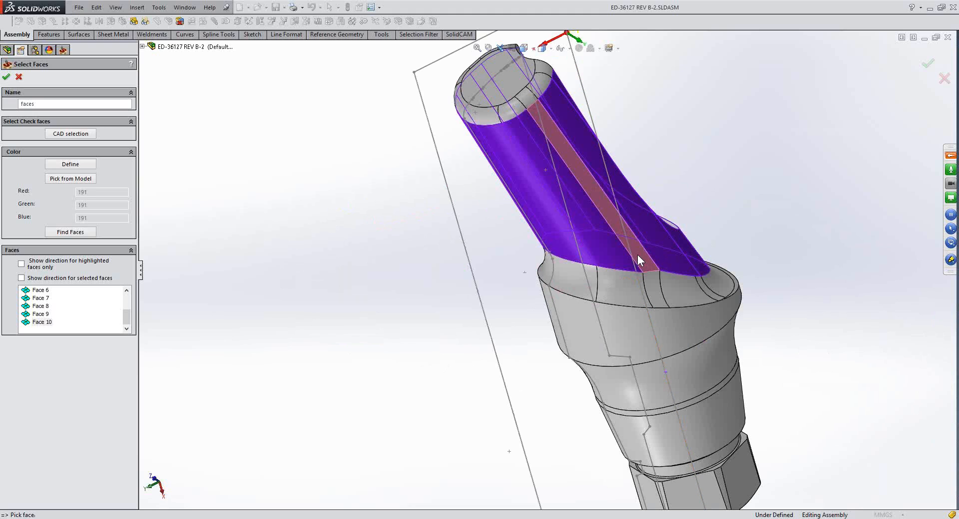
{"action": "left_click", "coordinate": [19, 77]}
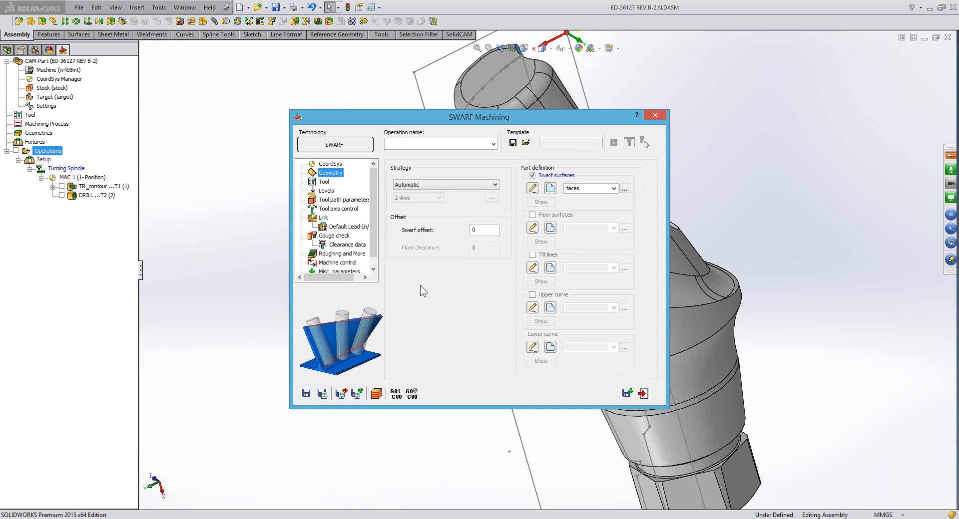
Go to the SWARF operation's tool settings and check the curvature of the concave face at the base of the post
{"action": "left_click", "coordinate": [324, 182]}
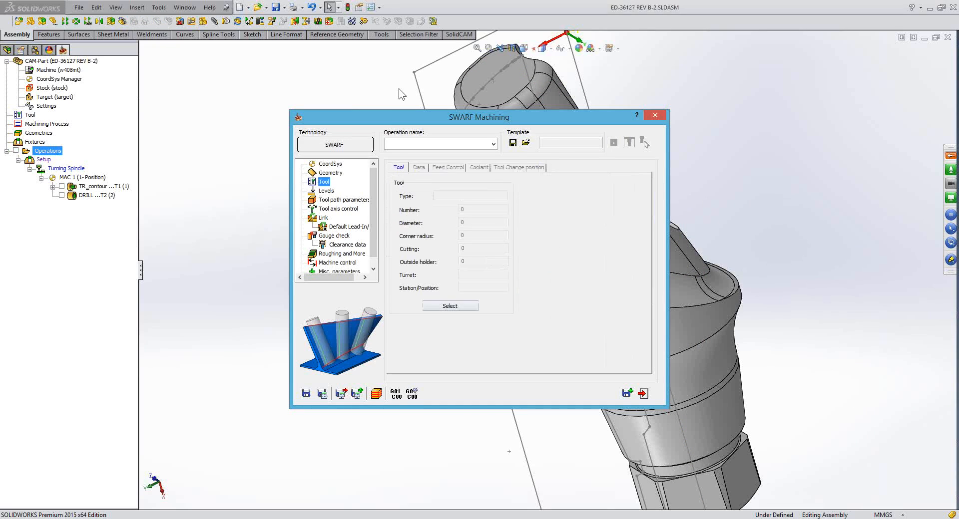
{"action": "left_click_drag", "start_coordinate": [459, 123], "coordinate": [371, 92]}
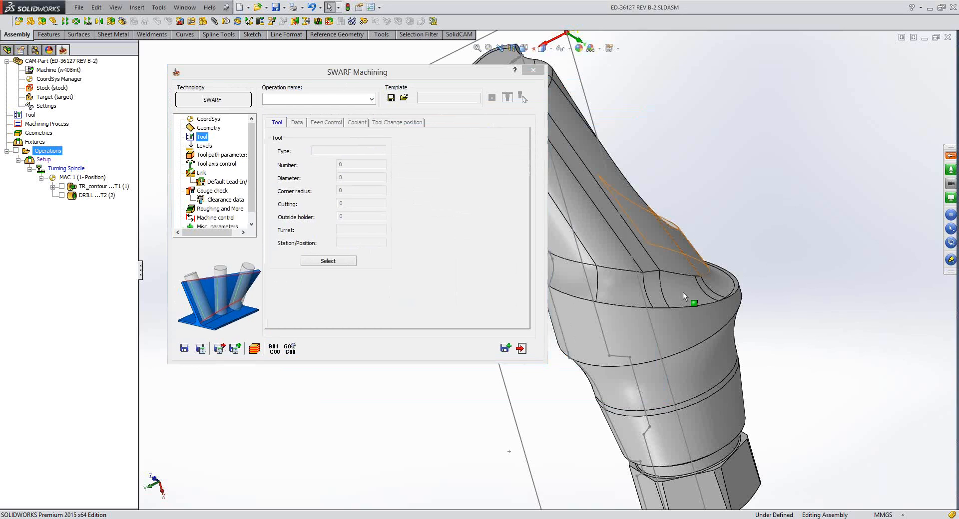
{"action": "right_click", "coordinate": [623, 281]}
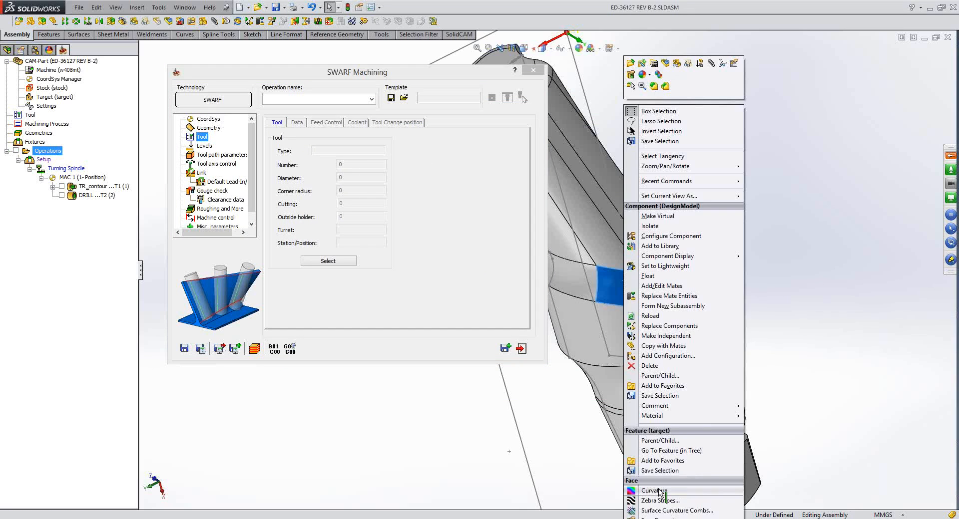
{"action": "left_click", "coordinate": [657, 491]}
{"action": "mouse_move", "coordinate": [623, 299]}
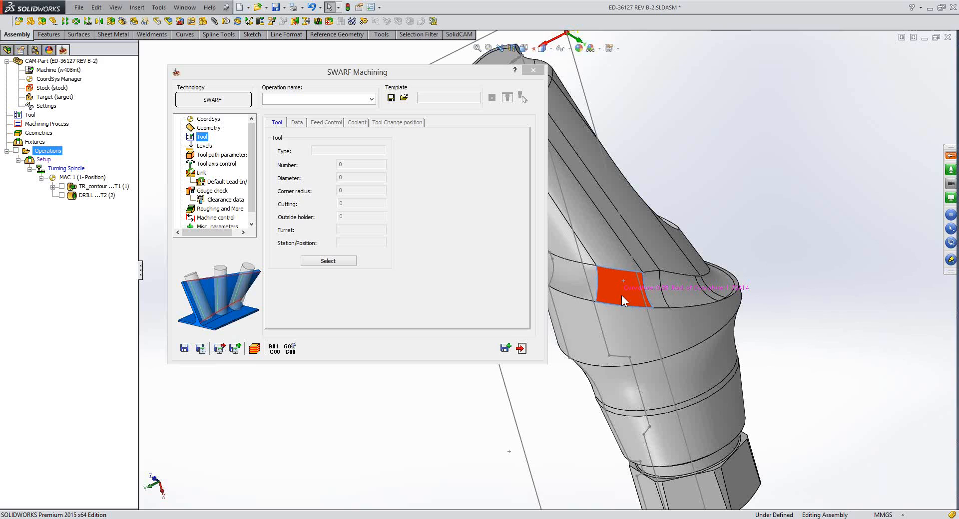
Add a new ball nose mill on the milling spindle with a diameter of 3.45 mm
{"action": "left_click", "coordinate": [344, 261]}
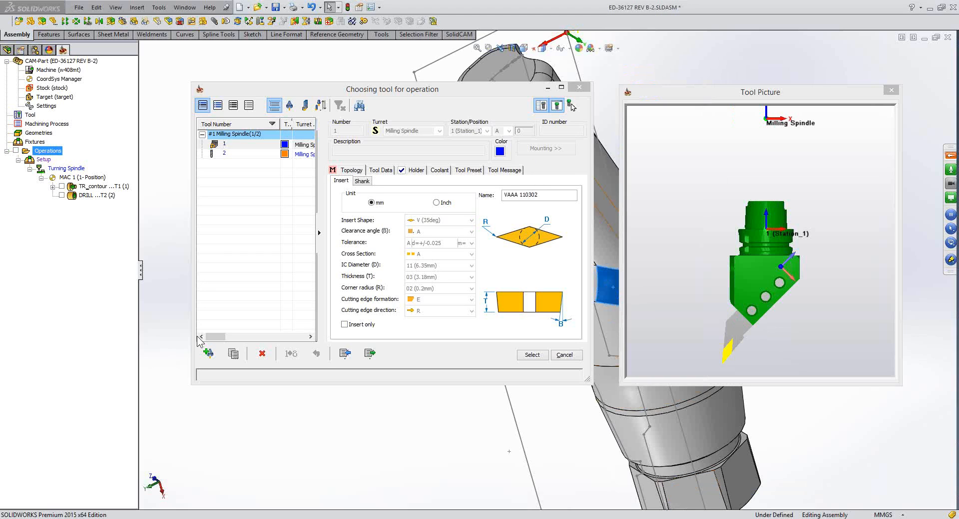
{"action": "left_click", "coordinate": [209, 353]}
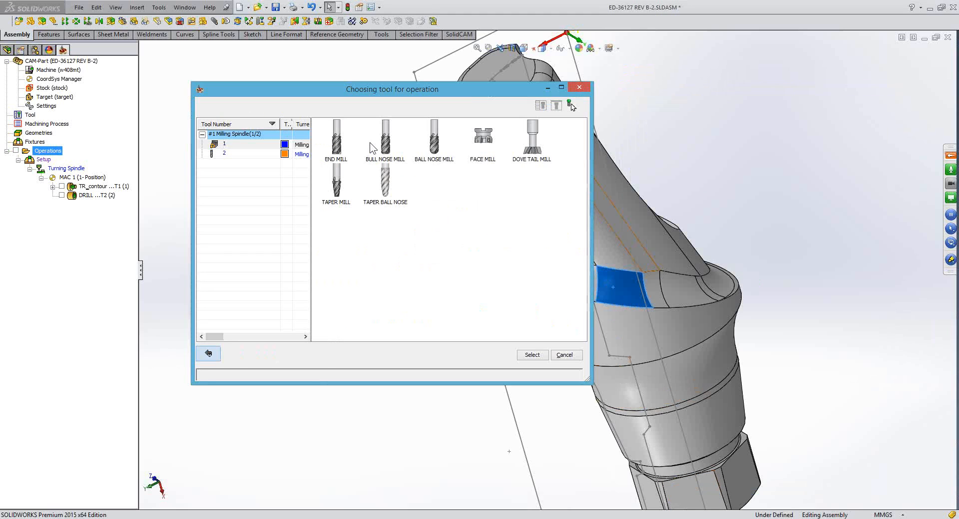
{"action": "left_click", "coordinate": [437, 180]}
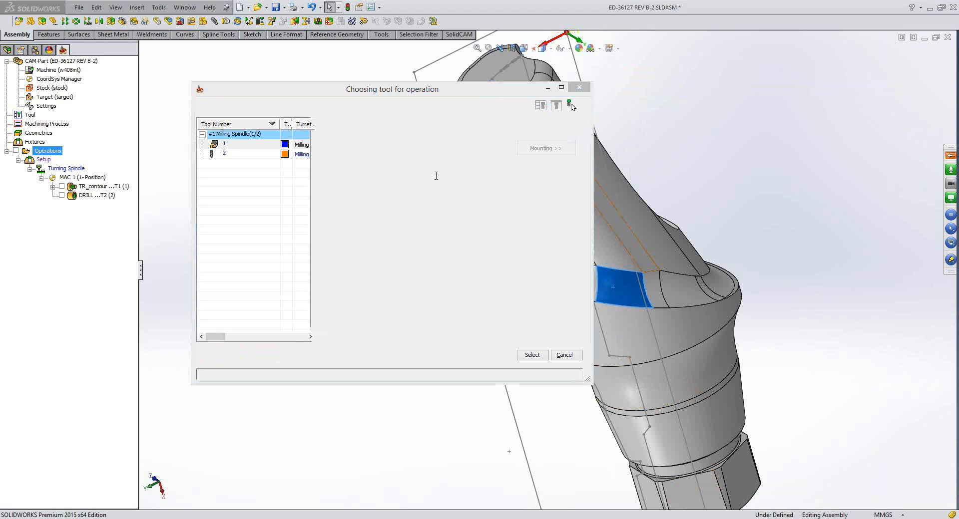
{"action": "key", "text": "BackSpace"}
{"action": "type", "text": "3.45"}
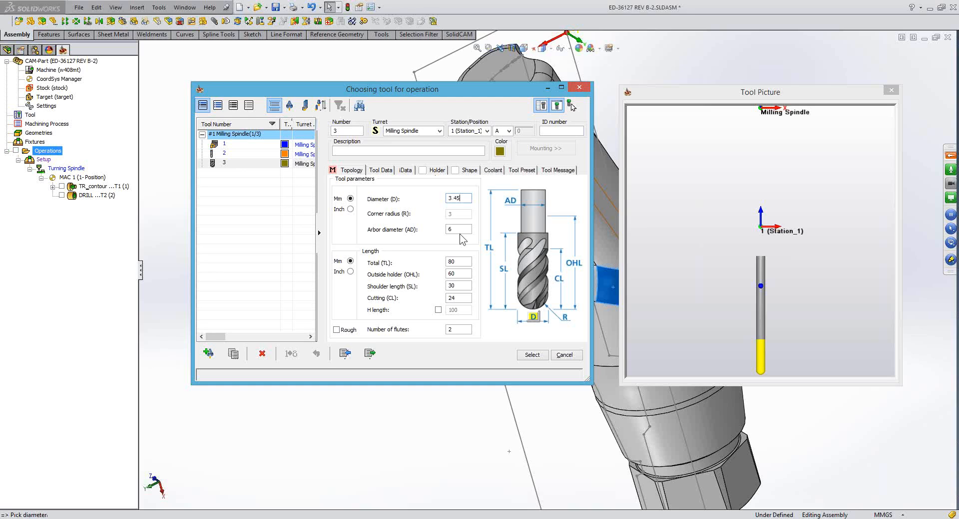
{"action": "key", "text": "Tab"}
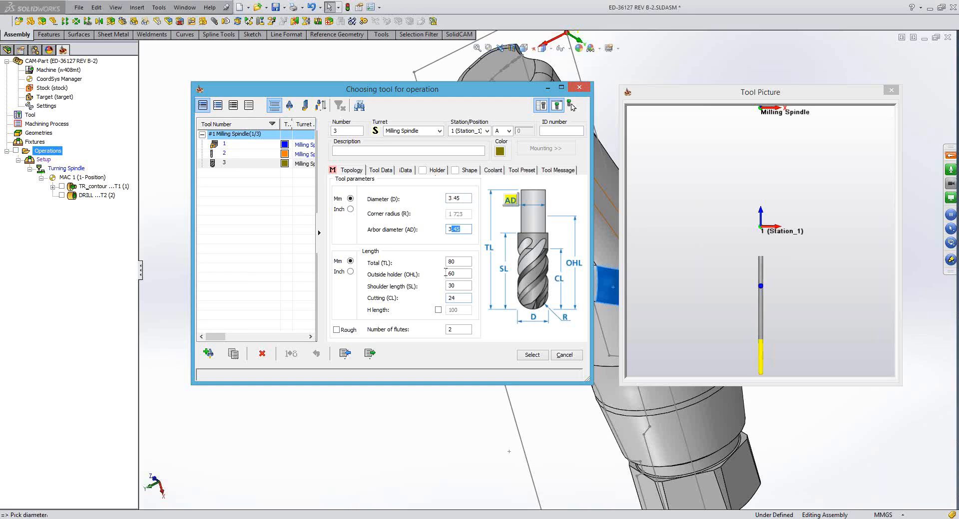
Set the ball nose mill's outside holder length to 40 mm
{"action": "double_click", "coordinate": [449, 274]}
{"action": "type", "text": "4"}
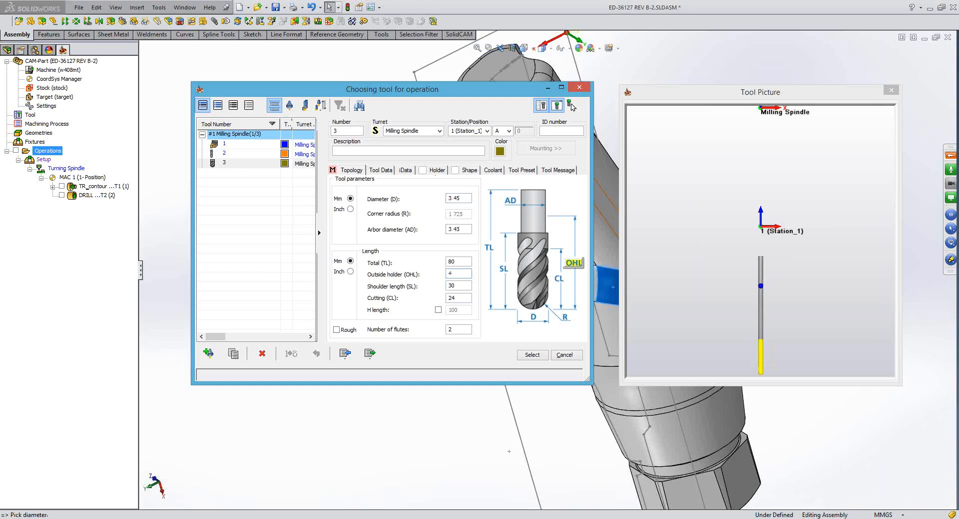
{"action": "type", "text": "0"}
{"action": "key", "text": "Tab"}
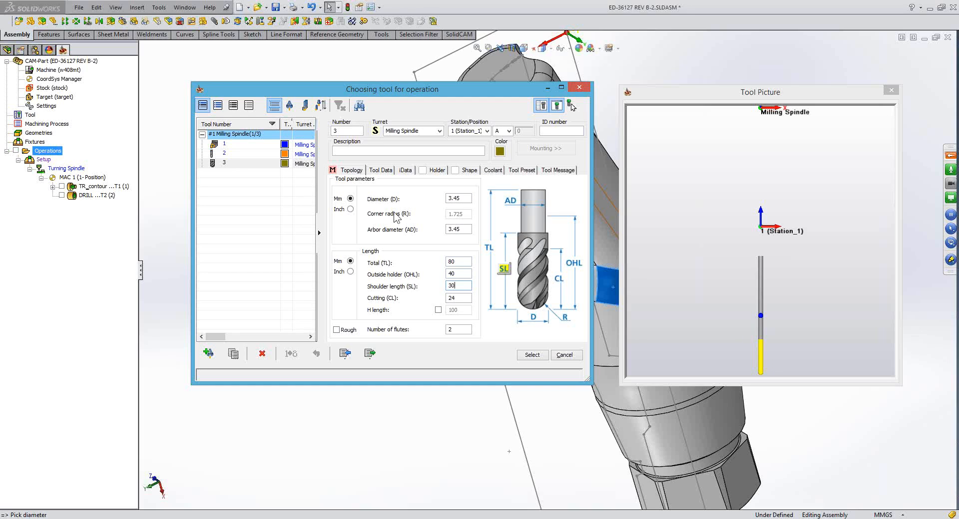
Assign the global STL holder HSK E 40 SRK 4X 45 from the W408MT group and select the ball nose mill for the operation
{"action": "left_click", "coordinate": [438, 170]}
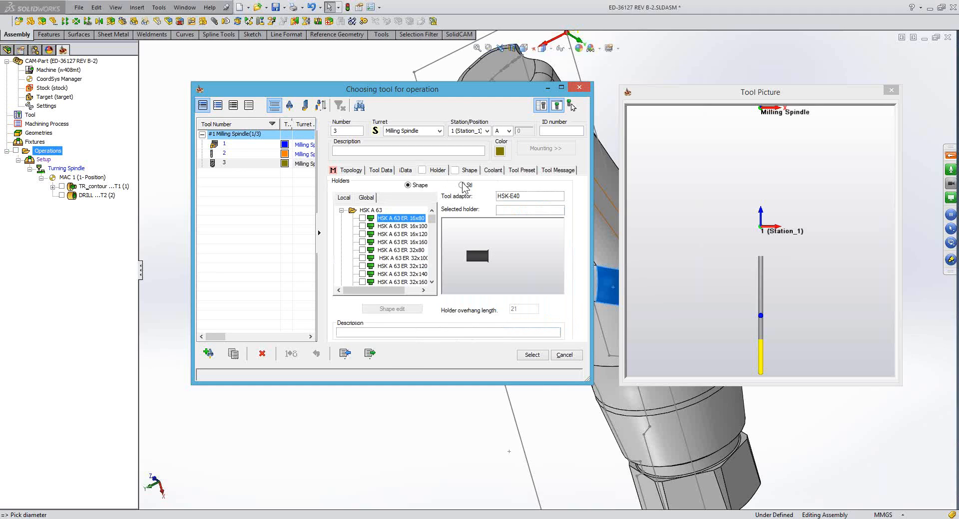
{"action": "left_click", "coordinate": [363, 199]}
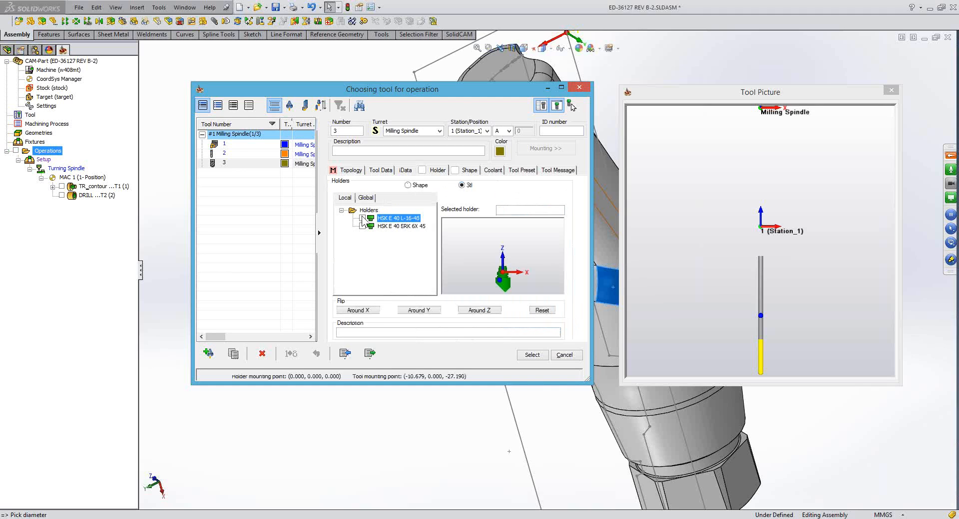
{"action": "left_click", "coordinate": [353, 211]}
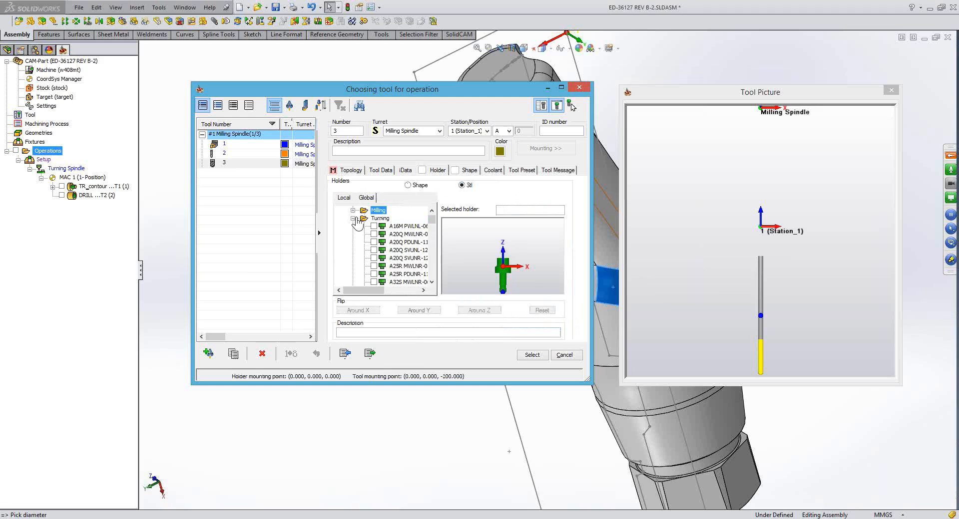
{"action": "left_click", "coordinate": [353, 219]}
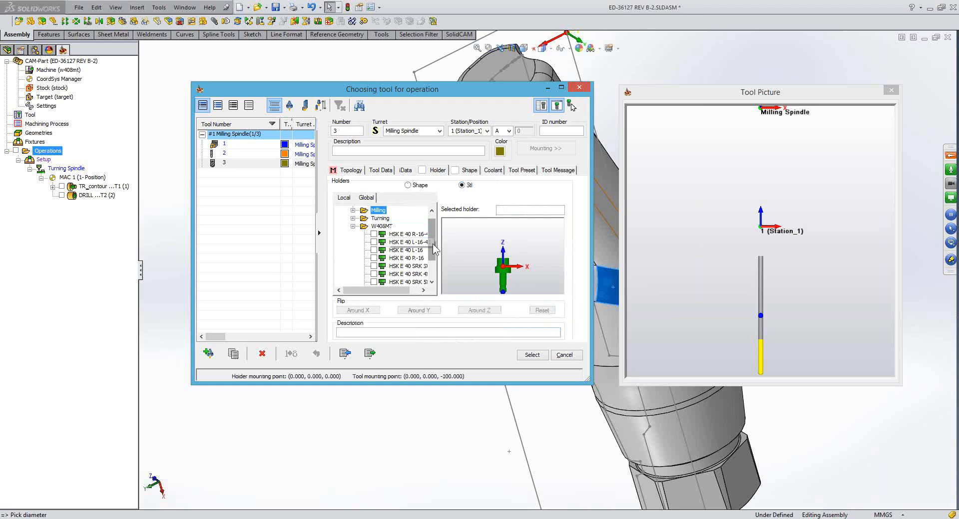
{"action": "left_click_drag", "start_coordinate": [433, 243], "coordinate": [436, 248]}
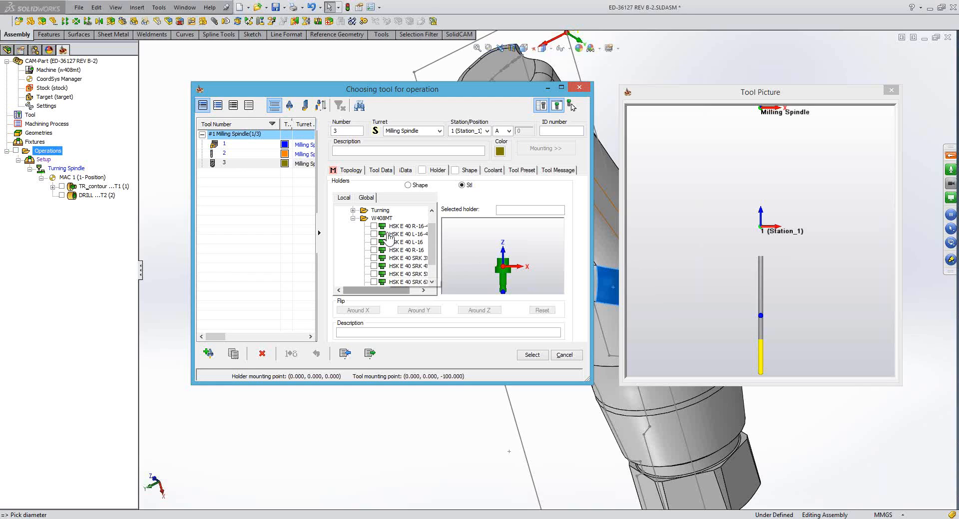
{"action": "left_click_drag", "start_coordinate": [387, 290], "coordinate": [398, 291]}
{"action": "scroll", "coordinate": [388, 238], "scroll_direction": "down", "scroll_amount": 1}
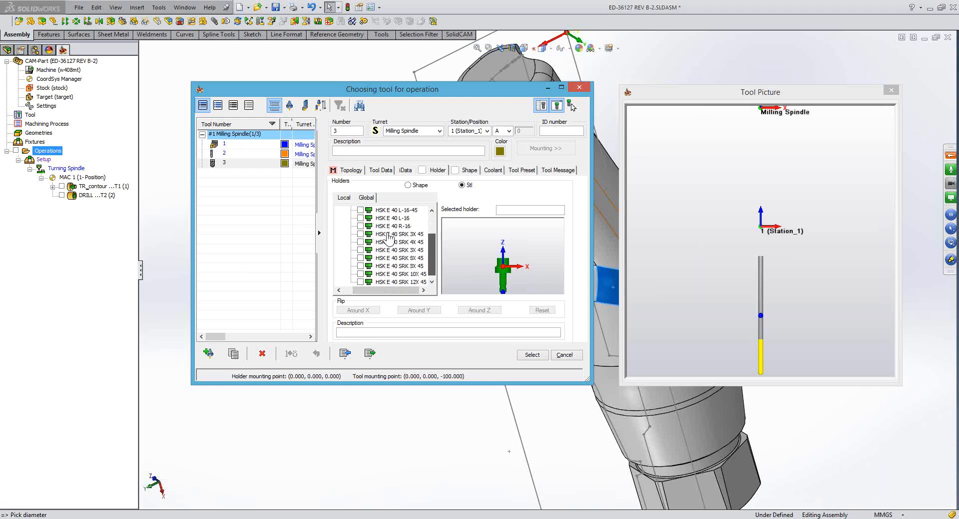
{"action": "left_click", "coordinate": [360, 242]}
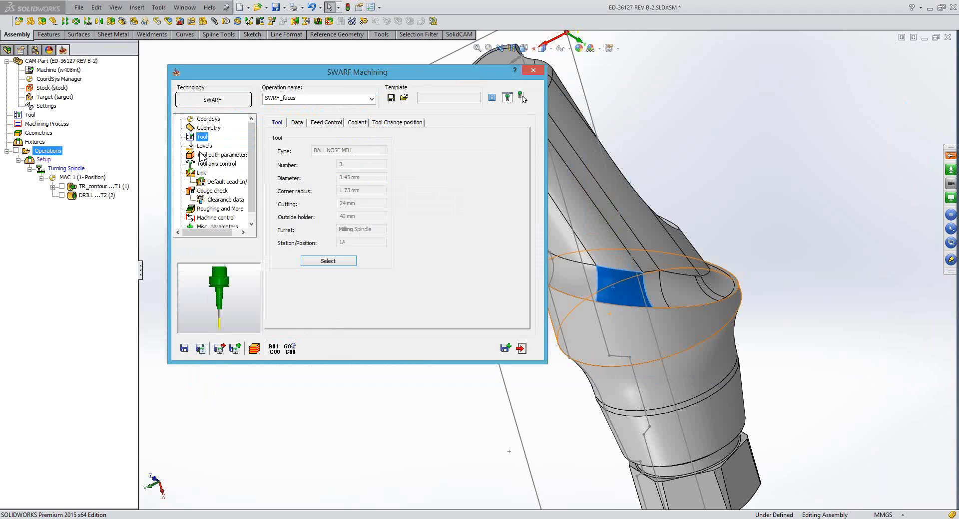
Set the machining side to Outside in the SWARF operation's tool path parameters
{"action": "key", "text": "Down"}
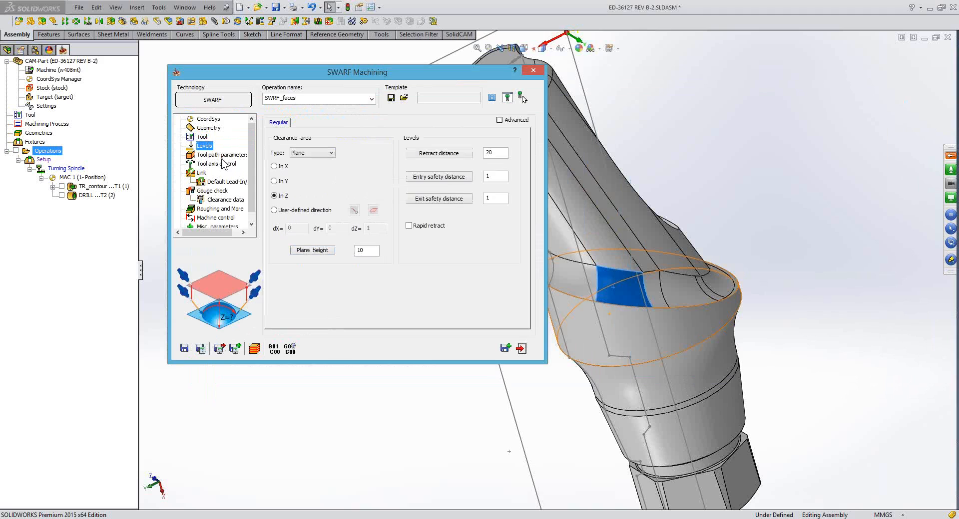
{"action": "left_click", "coordinate": [220, 156]}
{"action": "left_click", "coordinate": [220, 163]}
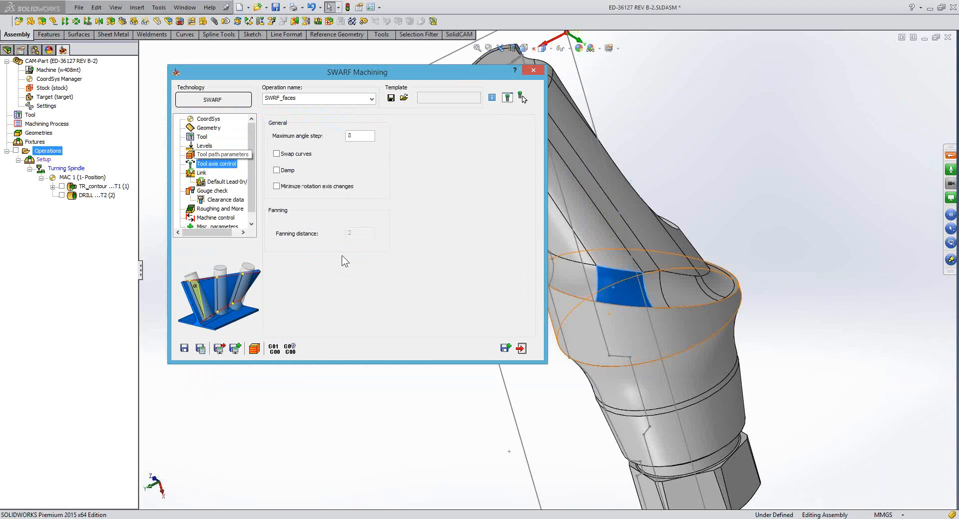
{"action": "key", "text": "Up"}
{"action": "left_click", "coordinate": [334, 250]}
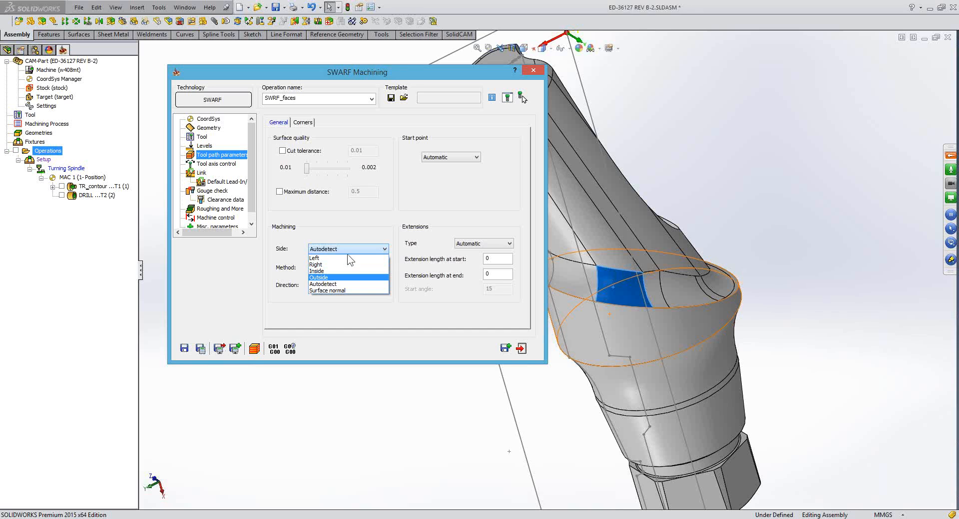
{"action": "left_click", "coordinate": [347, 277]}
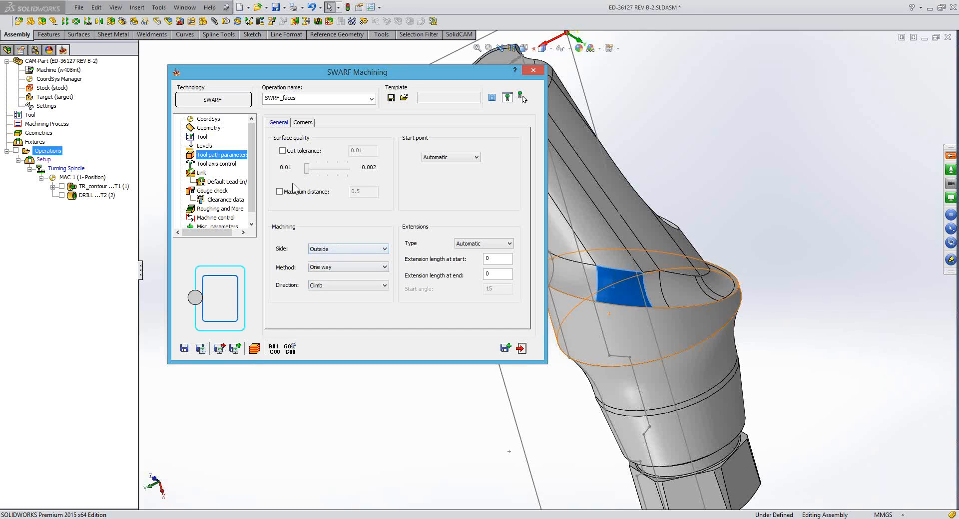
Set the SWARF operation's first entry to Use Lead-In and its last exit to Use Lead-Out in the link settings
{"action": "left_click", "coordinate": [224, 181]}
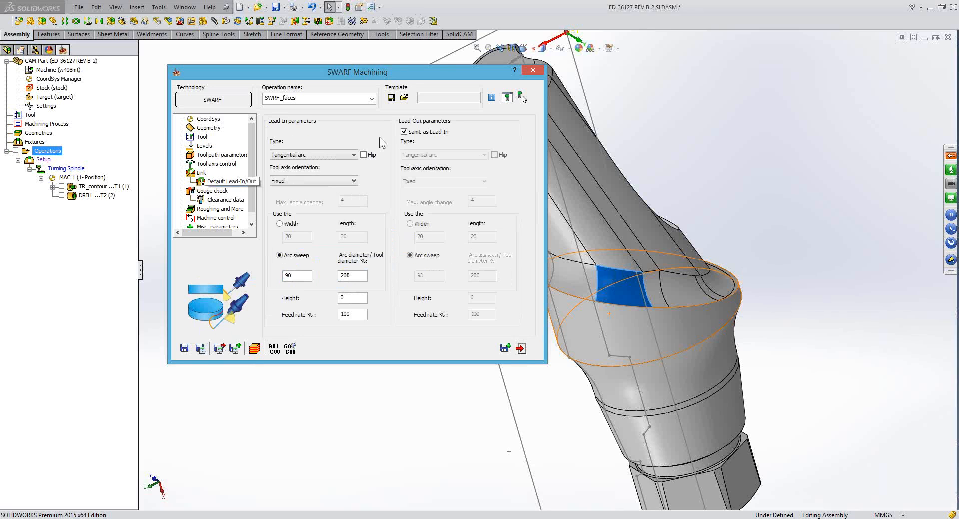
{"action": "left_click", "coordinate": [202, 173]}
{"action": "left_click", "coordinate": [427, 151]}
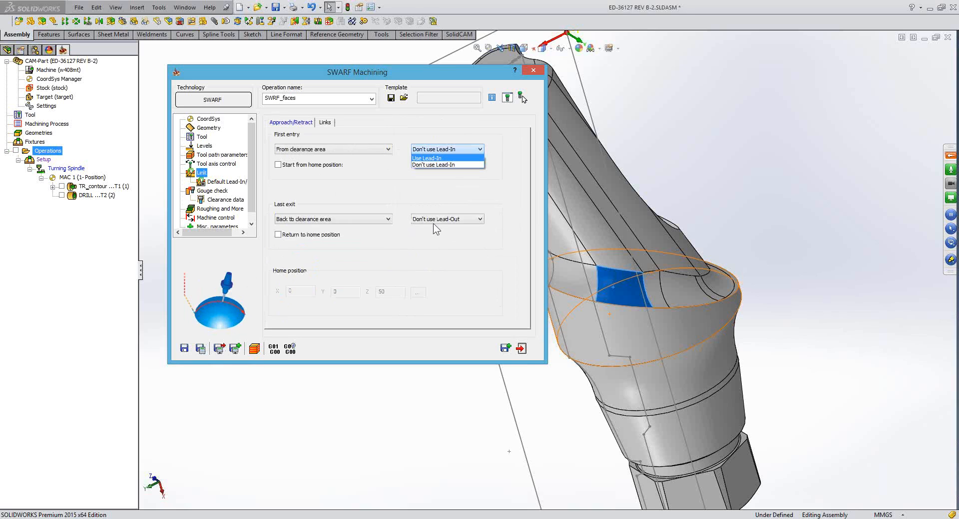
{"action": "key", "text": "Return"}
{"action": "left_click", "coordinate": [431, 230]}
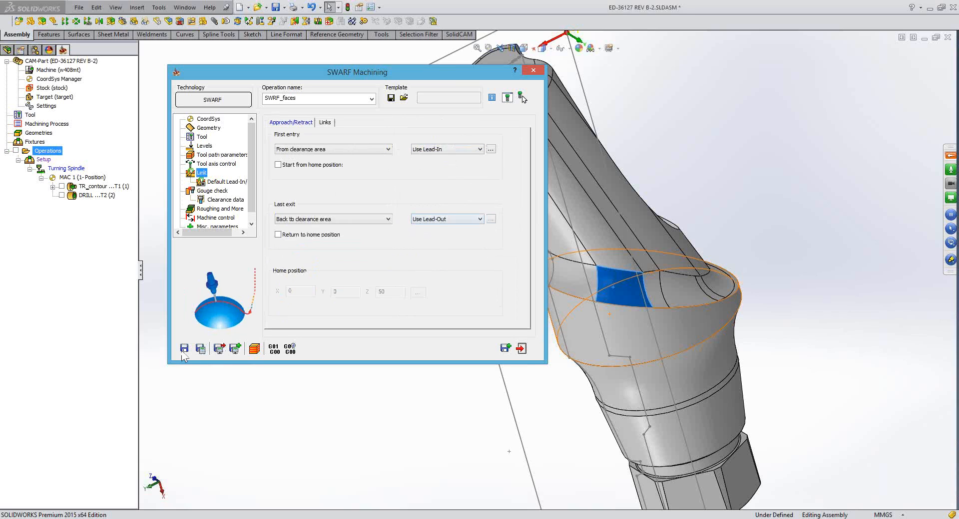
Save and calculate the SWARF operation, and show its tool path on the part
{"action": "left_click", "coordinate": [183, 349]}
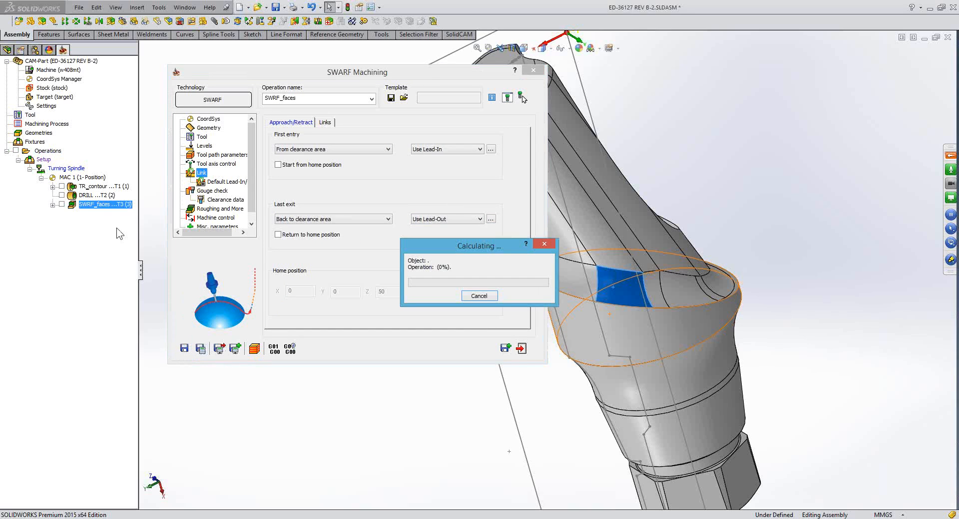
{"action": "left_click", "coordinate": [61, 204]}
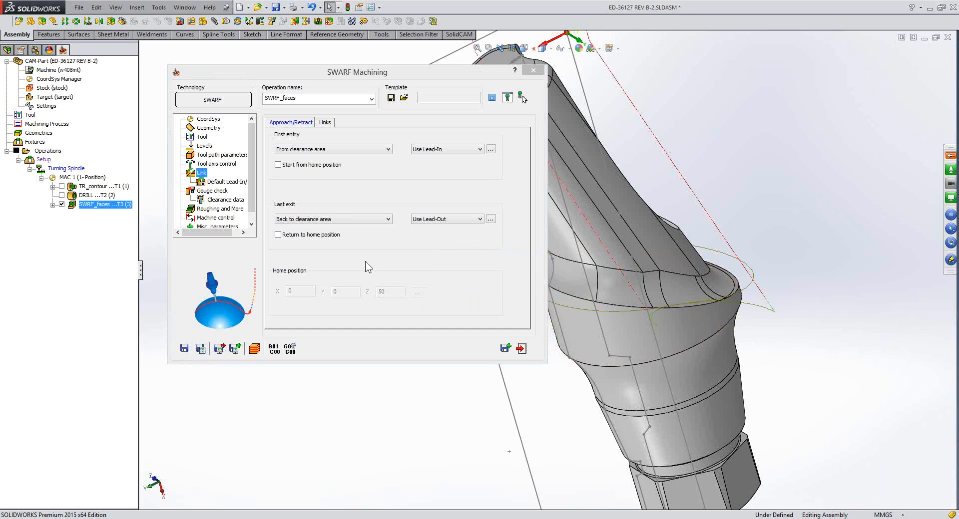
{"action": "scroll", "coordinate": [365, 261], "scroll_direction": "up", "scroll_amount": 4}
{"action": "middle_click_drag", "start_coordinate": [365, 261], "coordinate": [709, 225]}
Simulate the SWARF operation in SolidVerify and examine the cut around the angled post
{"action": "left_click", "coordinate": [255, 352]}
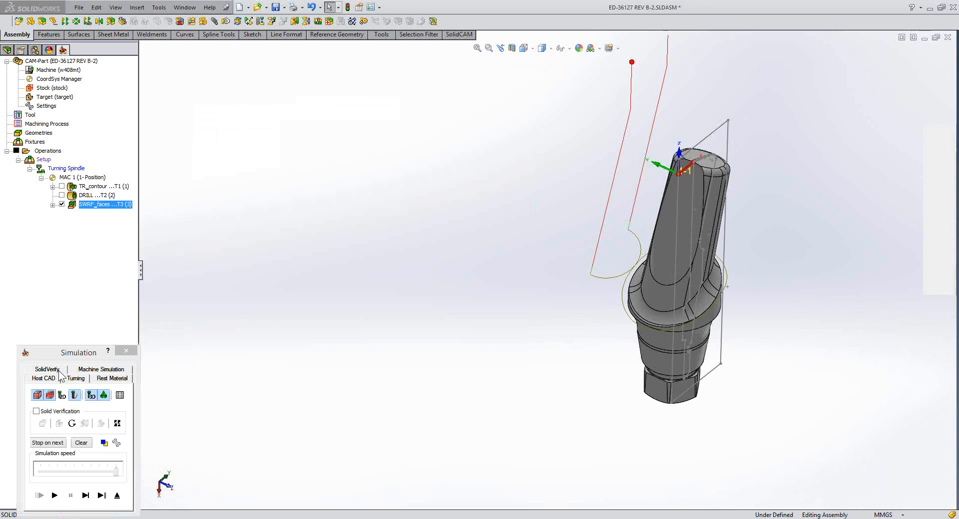
{"action": "left_click", "coordinate": [57, 370]}
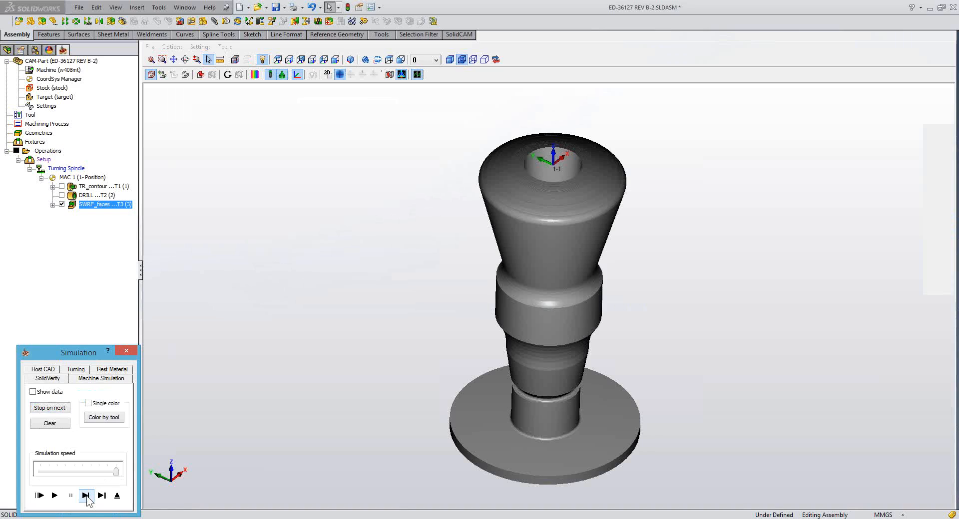
{"action": "left_click", "coordinate": [87, 497]}
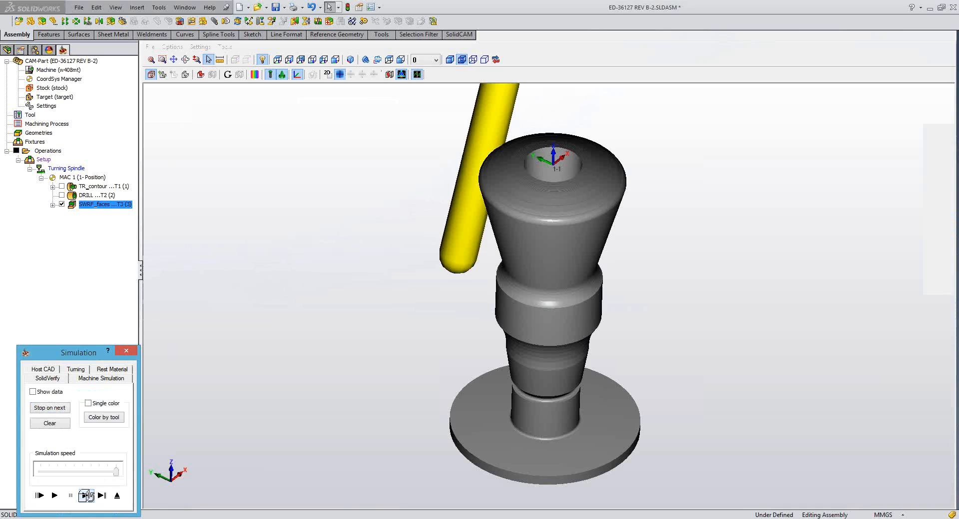
{"action": "middle_click_drag", "start_coordinate": [500, 280], "coordinate": [539, 280]}
{"action": "left_click", "coordinate": [86, 496]}
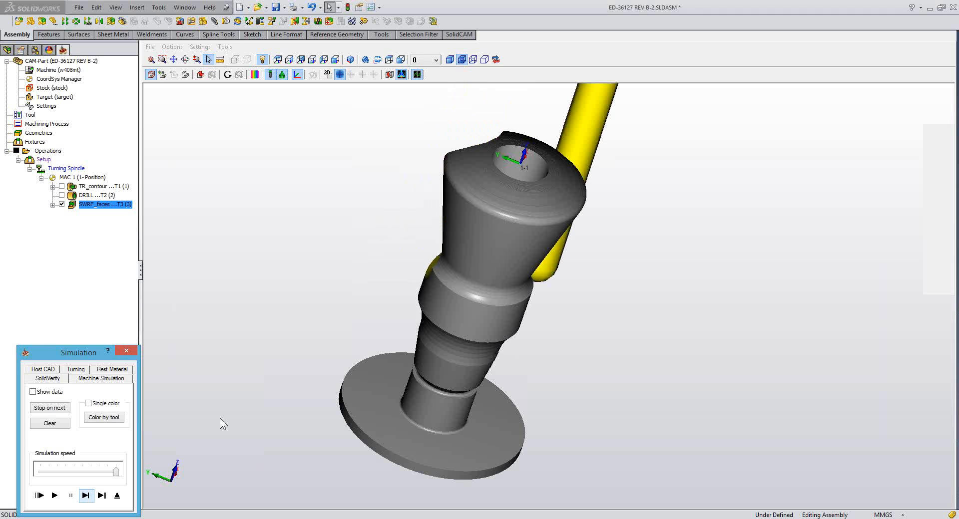
{"action": "middle_click_drag", "start_coordinate": [220, 419], "coordinate": [220, 418]}
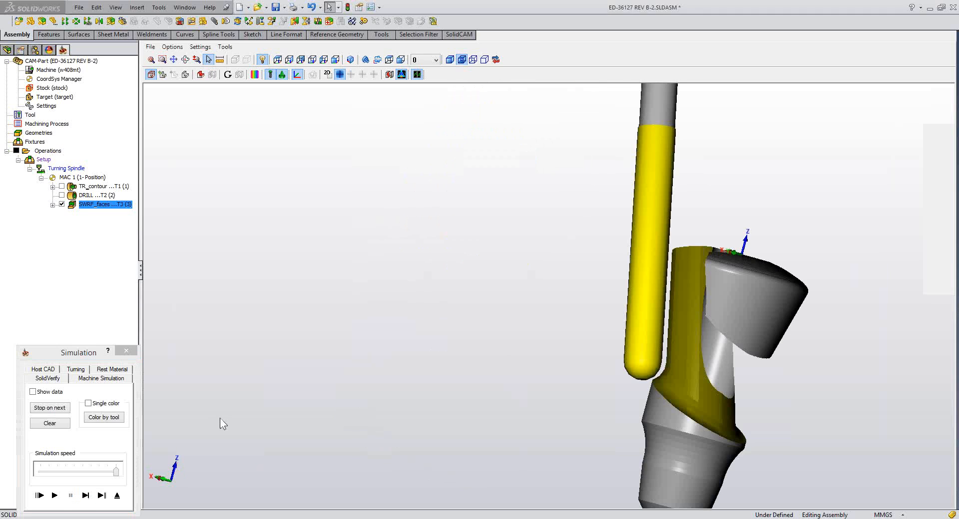
{"action": "scroll", "coordinate": [558, 289], "scroll_direction": "down", "scroll_amount": 3}
{"action": "middle_click_drag", "start_coordinate": [570, 271], "coordinate": [570, 271]}
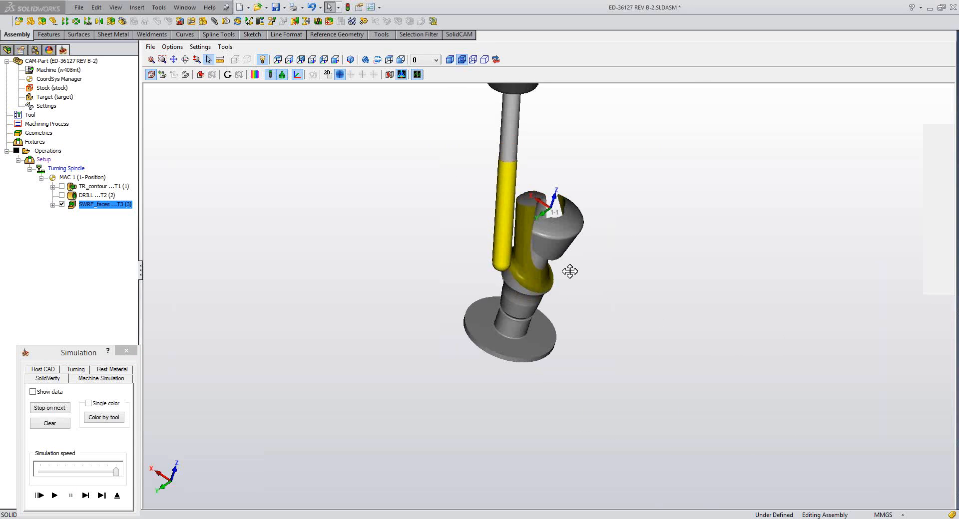
{"action": "scroll", "coordinate": [570, 272], "scroll_direction": "up", "scroll_amount": 2}
{"action": "scroll", "coordinate": [570, 271], "scroll_direction": "up", "scroll_amount": 2}
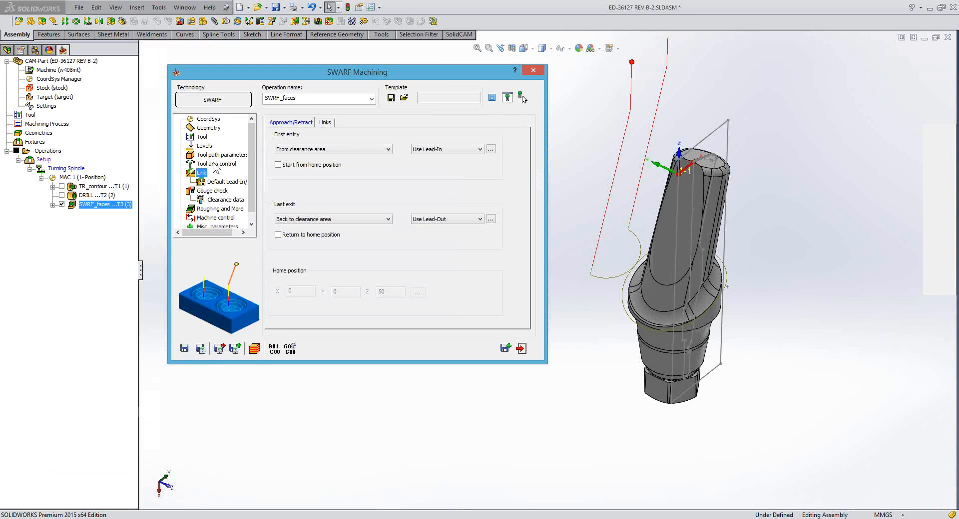
Set the number of pattern slices to 3 in the Roughing and More settings and recalculate the SWARF tool path
{"action": "left_click", "coordinate": [212, 209]}
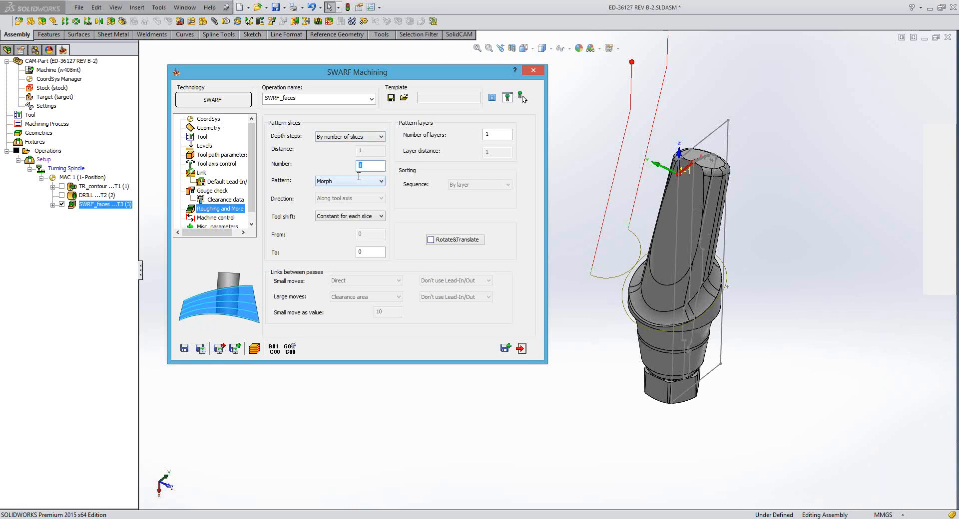
{"action": "type", "text": "3"}
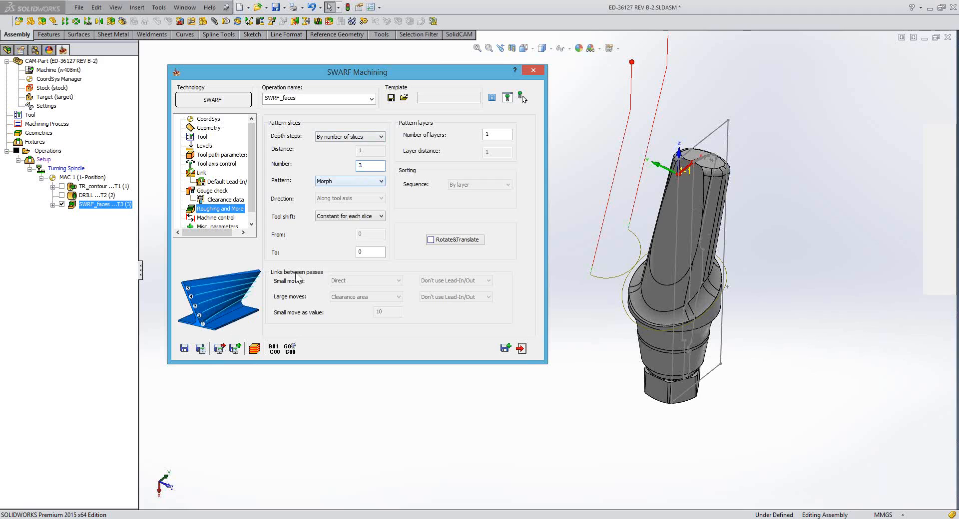
{"action": "left_click", "coordinate": [202, 350]}
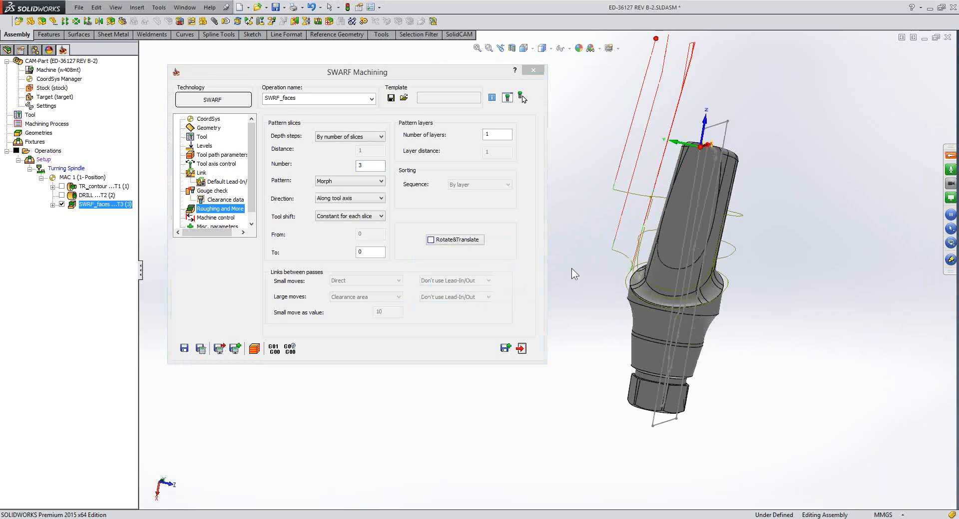
{"action": "middle_click_drag", "start_coordinate": [571, 268], "coordinate": [728, 236]}
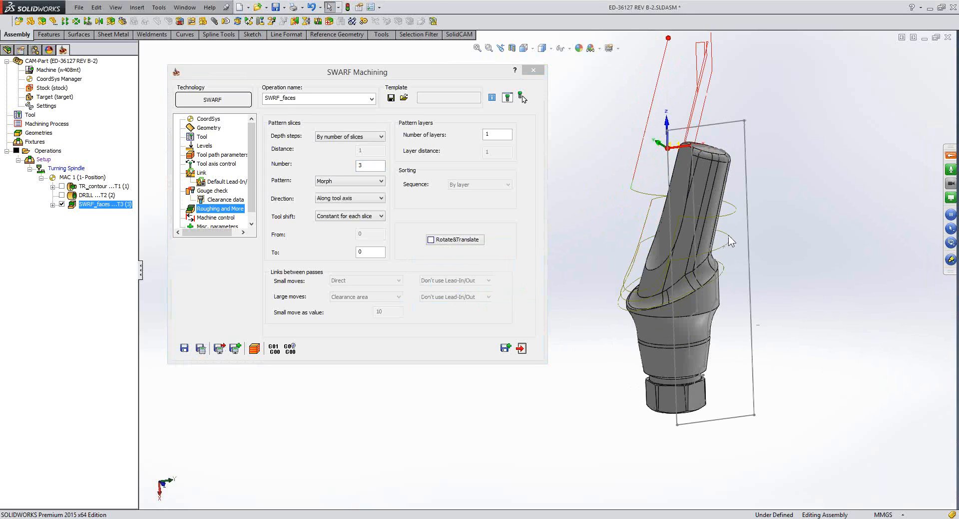
Set the number of pattern slices to 1 and the number of layers to 3, and recalculate the SWARF tool path
{"action": "double_click", "coordinate": [368, 166]}
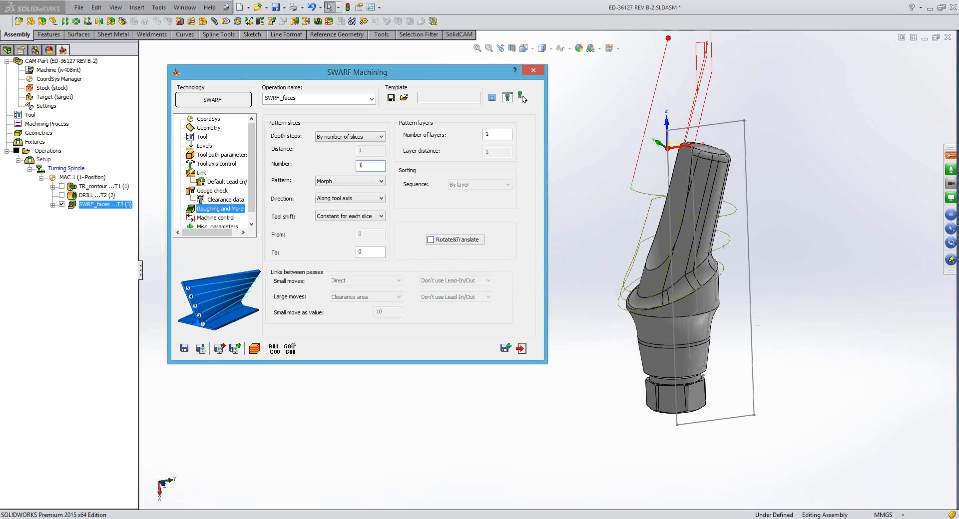
{"action": "type", "text": "1"}
{"action": "key", "text": "Tab"}
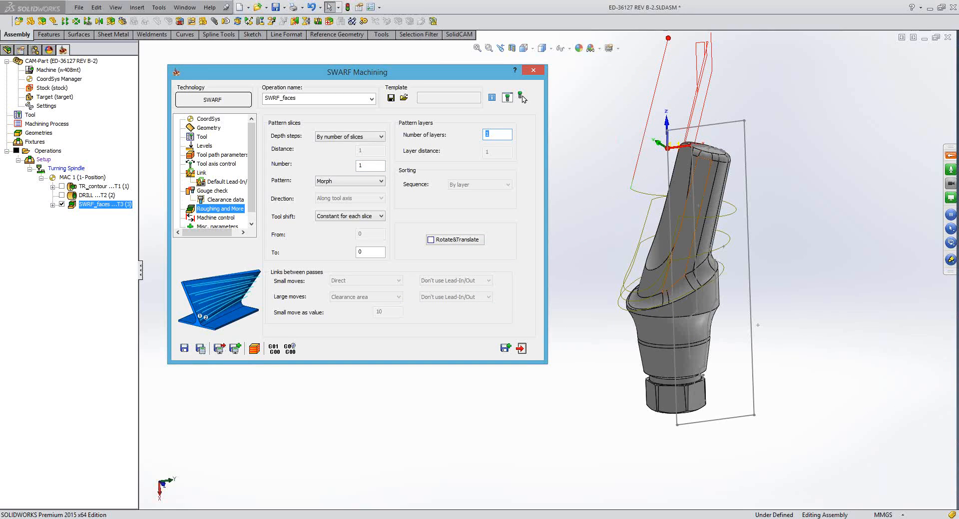
{"action": "middle_click_drag", "start_coordinate": [694, 240], "coordinate": [703, 241]}
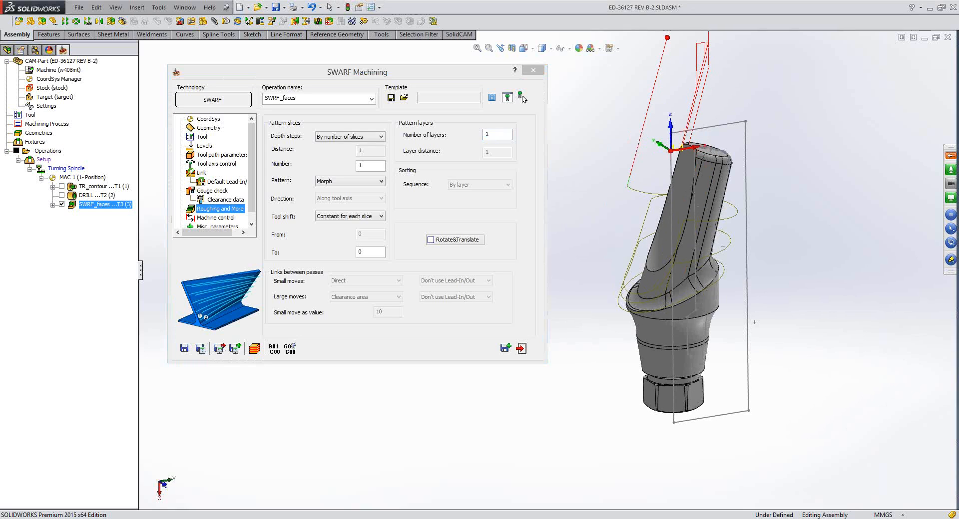
{"action": "left_click", "coordinate": [506, 158]}
{"action": "type", "text": "3"}
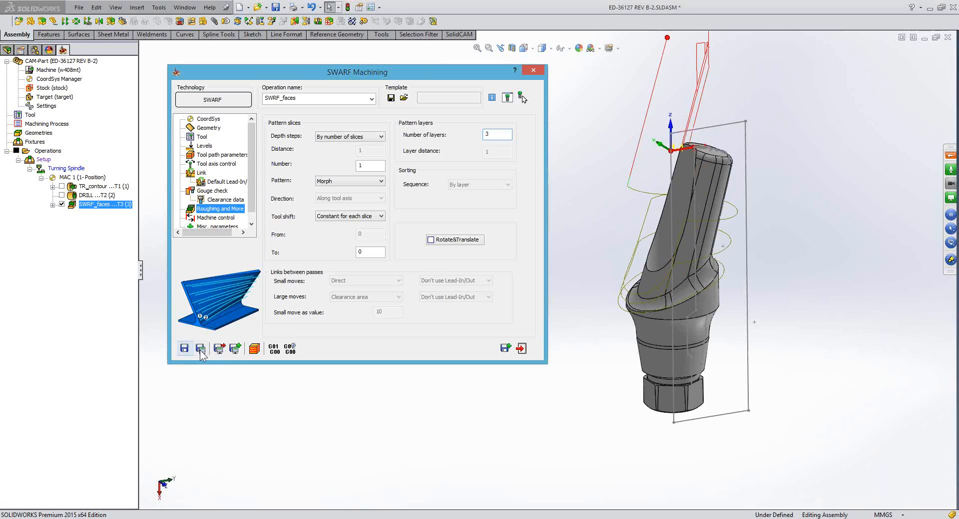
{"action": "left_click", "coordinate": [200, 348]}
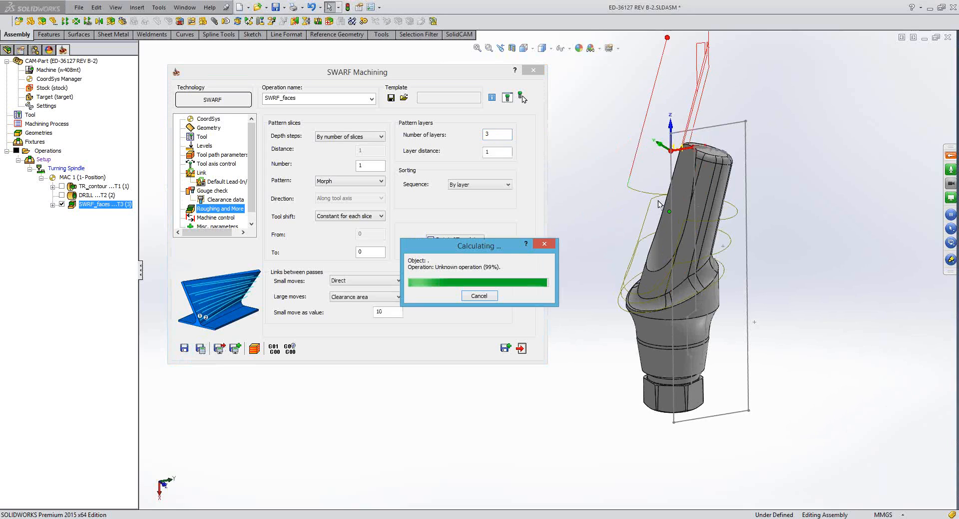
{"action": "middle_click_drag", "start_coordinate": [657, 199], "coordinate": [658, 200]}
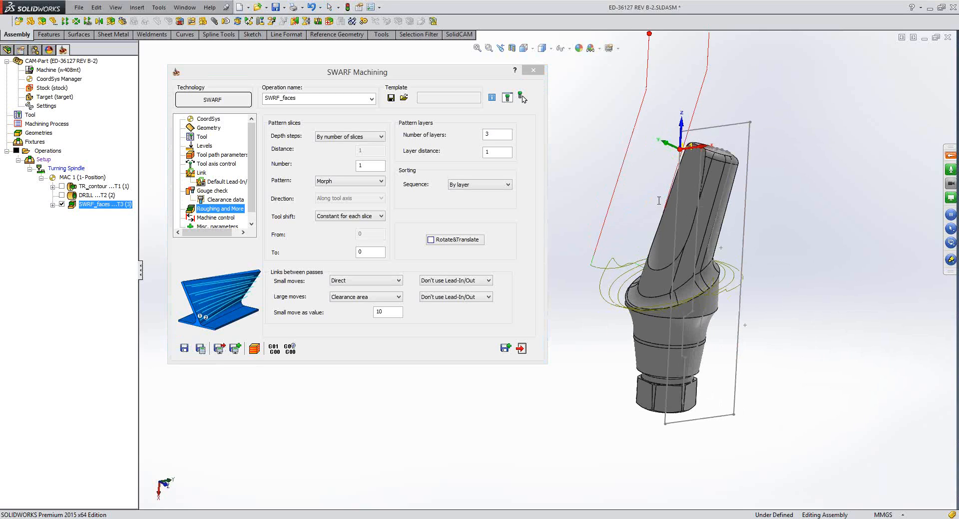
Set the number of pattern layers to 1, recalculate the SWARF operation, and close it with its tool path hidden
{"action": "double_click", "coordinate": [491, 135]}
{"action": "type", "text": "1"}
{"action": "left_click", "coordinate": [205, 349]}
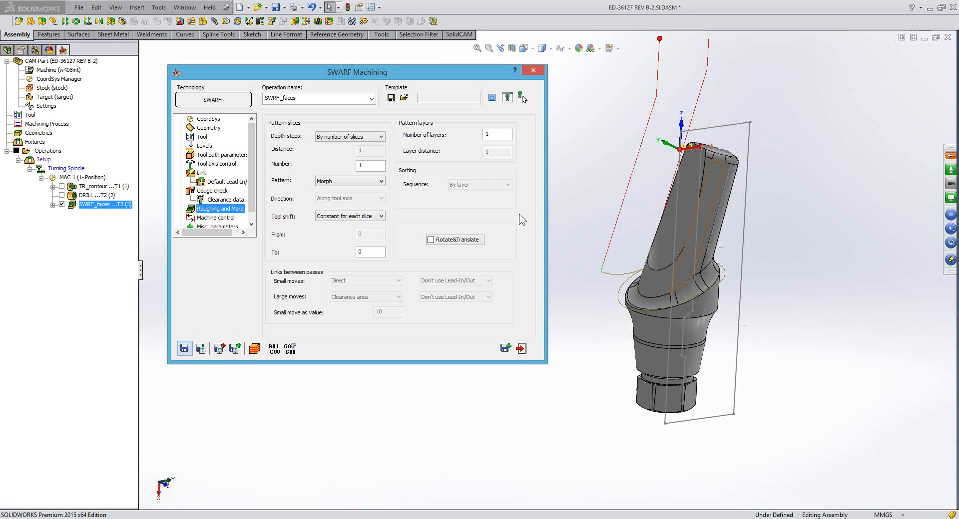
{"action": "left_click", "coordinate": [622, 137]}
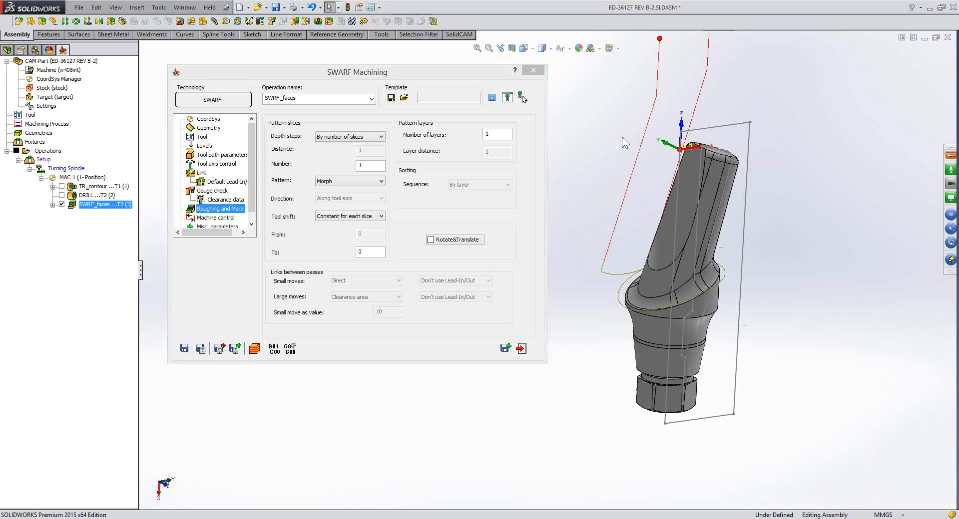
{"action": "middle_click_drag", "start_coordinate": [664, 222], "coordinate": [695, 234]}
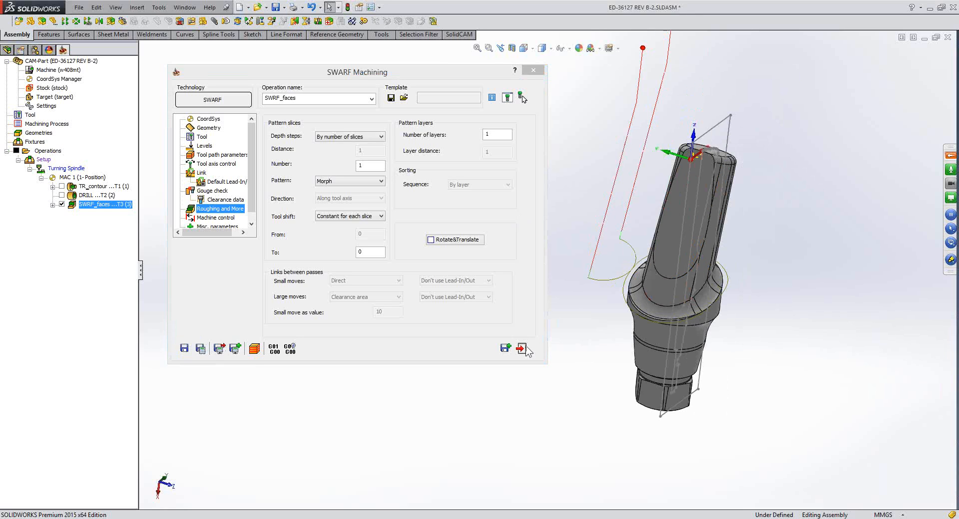
{"action": "left_click", "coordinate": [522, 348]}
{"action": "left_click", "coordinate": [62, 205]}
Play the Machine Simulation of all operations at a slightly adjusted playback speed
{"action": "right_click", "coordinate": [44, 151]}
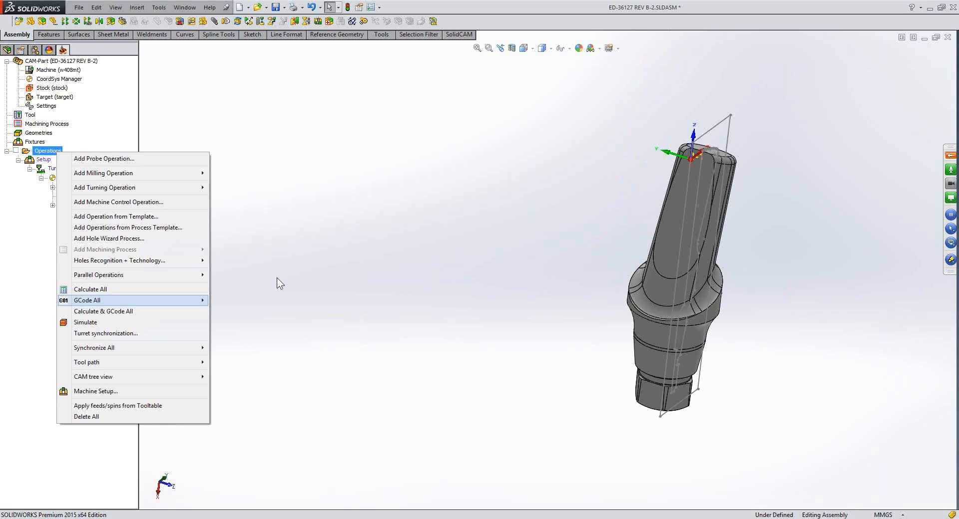
{"action": "left_click", "coordinate": [80, 326]}
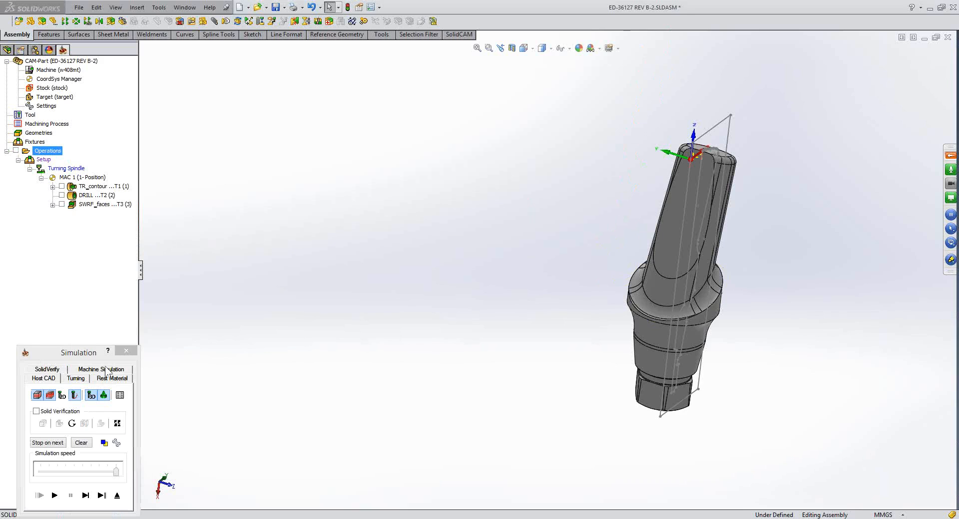
{"action": "left_click", "coordinate": [105, 369]}
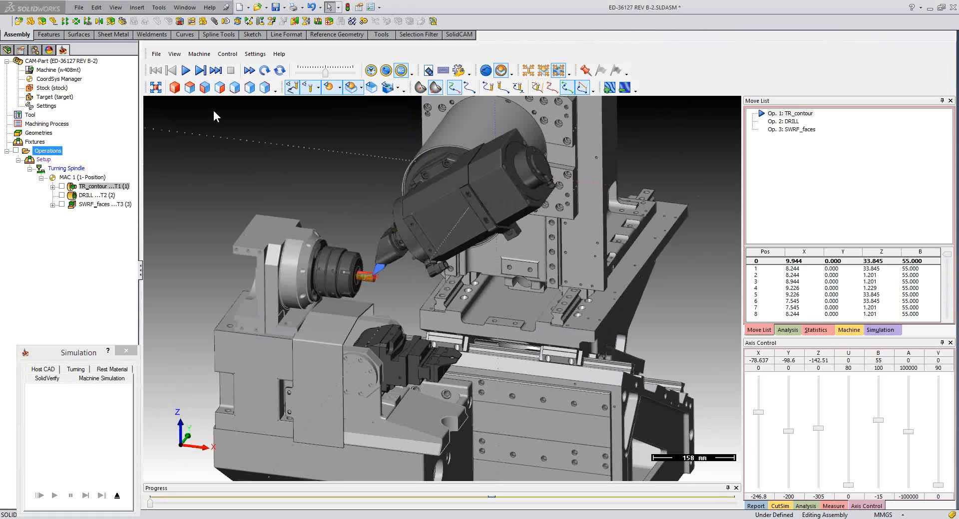
{"action": "left_click", "coordinate": [186, 71]}
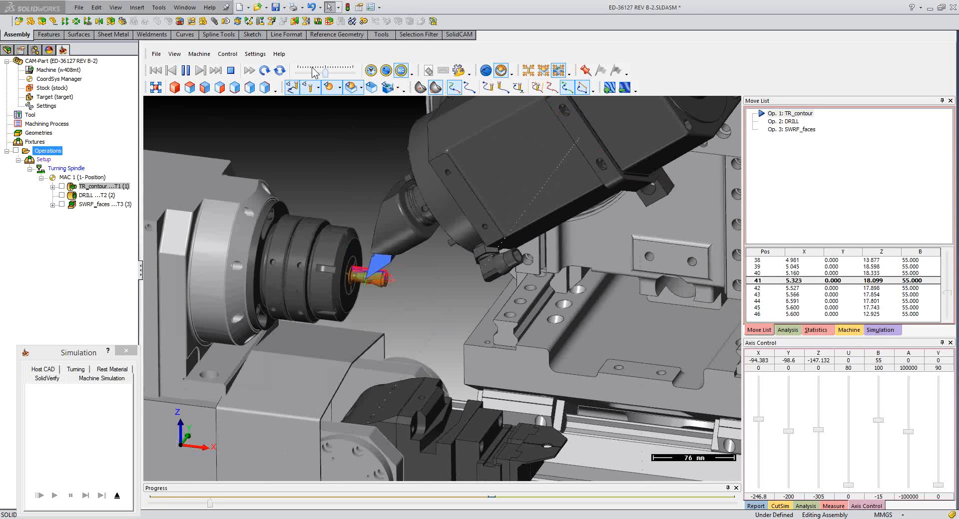
{"action": "left_click_drag", "start_coordinate": [325, 72], "coordinate": [330, 73]}
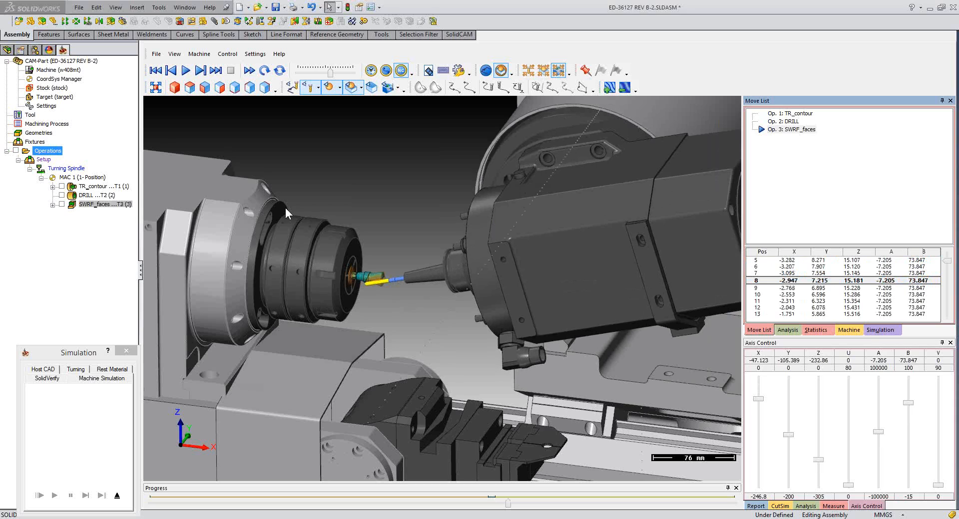
Resume the machine simulation of the SWARF_faces operation and inspect the tool, holder and machine clearance
{"action": "key", "text": "space"}
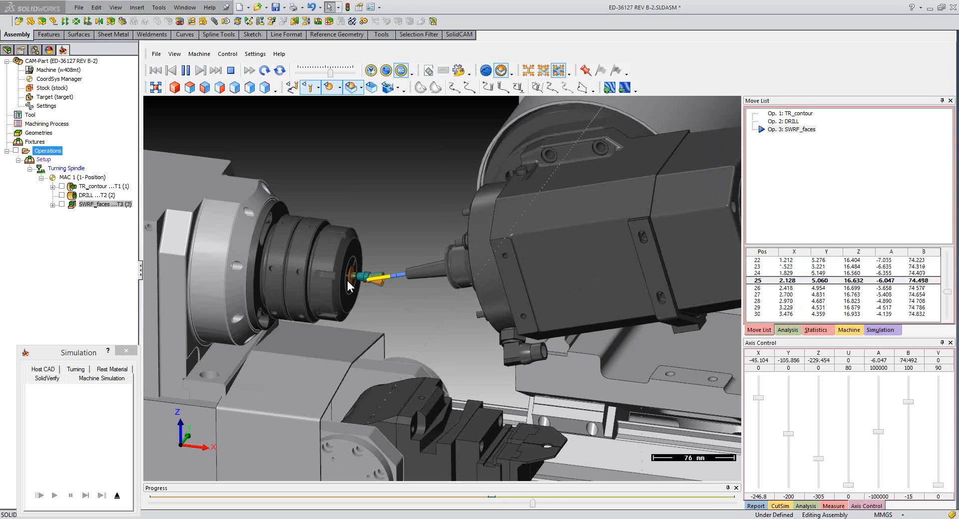
{"action": "scroll", "coordinate": [347, 280], "scroll_direction": "up", "scroll_amount": 3}
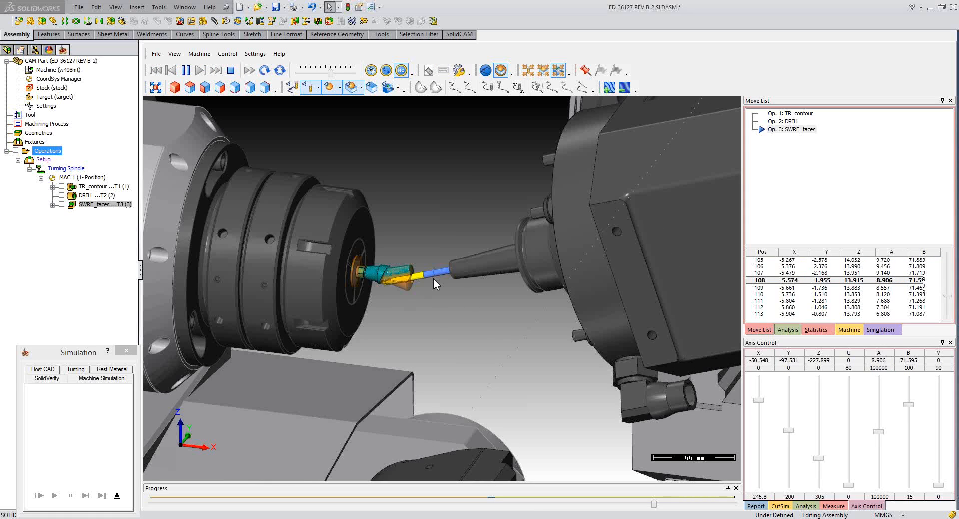
{"action": "scroll", "coordinate": [433, 278], "scroll_direction": "down", "scroll_amount": 6}
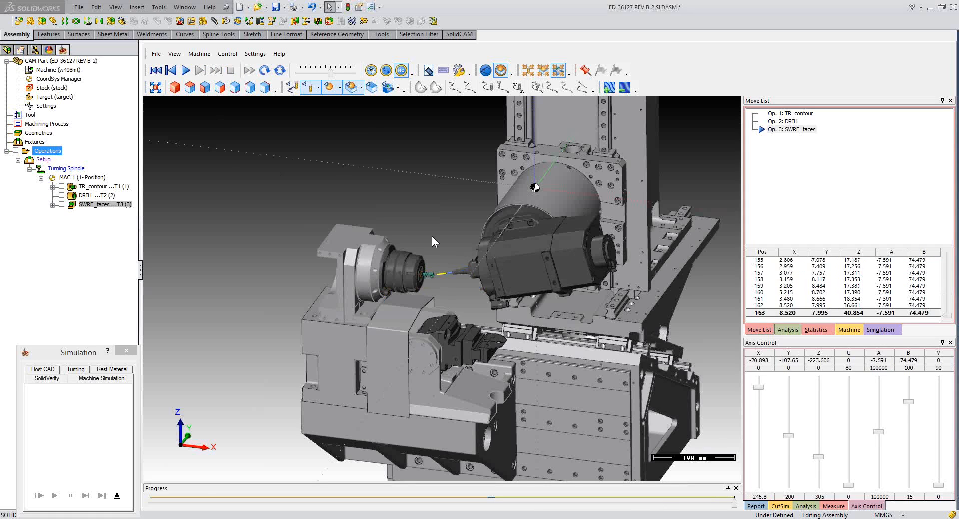
{"action": "scroll", "coordinate": [431, 236], "scroll_direction": "up", "scroll_amount": 8}
{"action": "scroll", "coordinate": [415, 259], "scroll_direction": "down", "scroll_amount": 3}
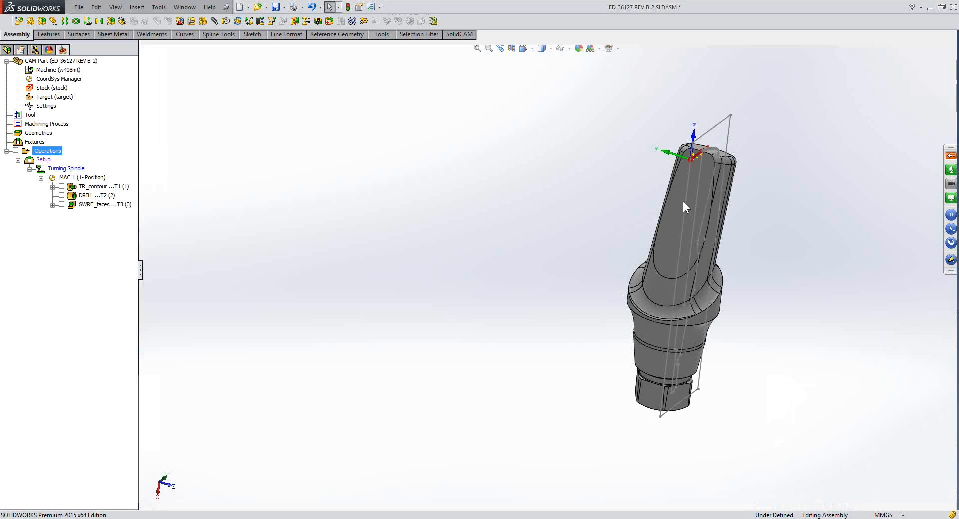
Create a Machine Control Operation and add a Milling Spindle action to its process
{"action": "middle_click_drag", "start_coordinate": [682, 202], "coordinate": [684, 198]}
{"action": "right_click", "coordinate": [52, 149]}
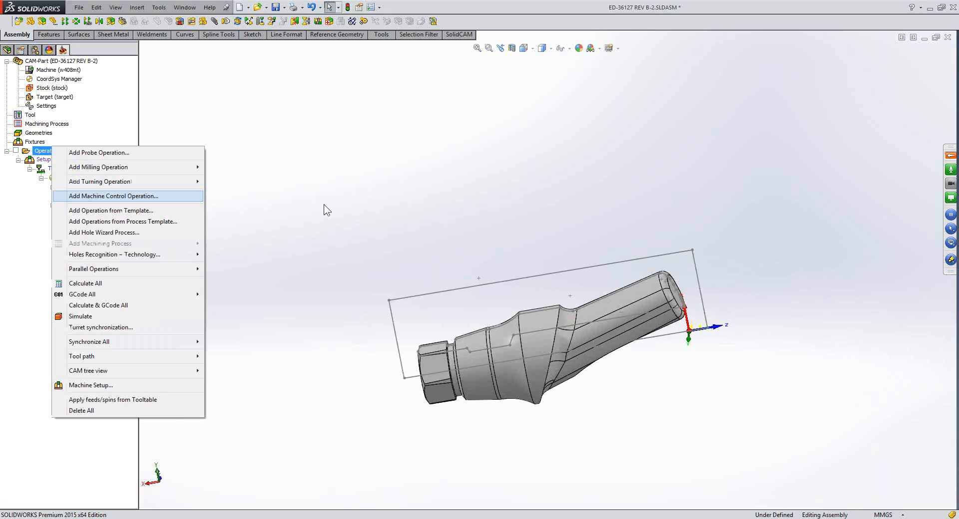
{"action": "key", "text": "Return"}
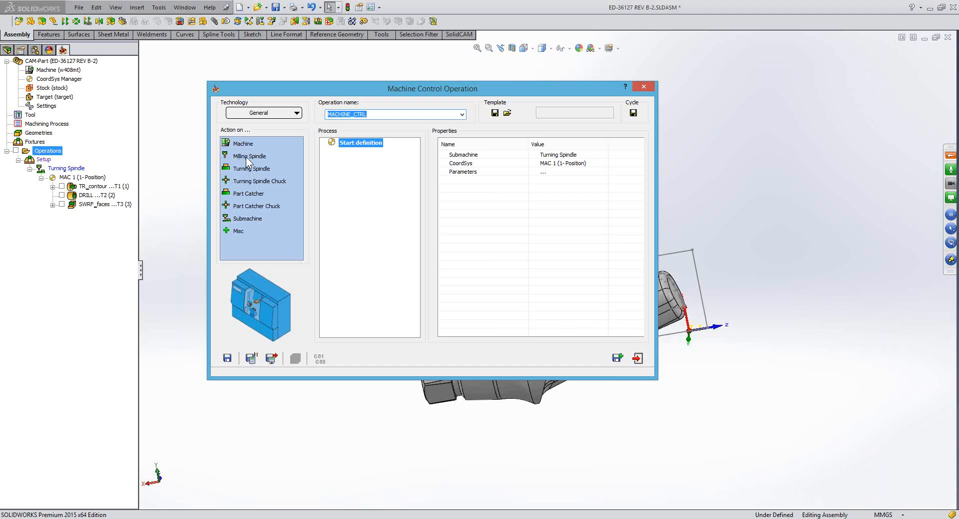
{"action": "left_click_drag", "start_coordinate": [246, 157], "coordinate": [273, 158]}
{"action": "right_click", "coordinate": [256, 158]}
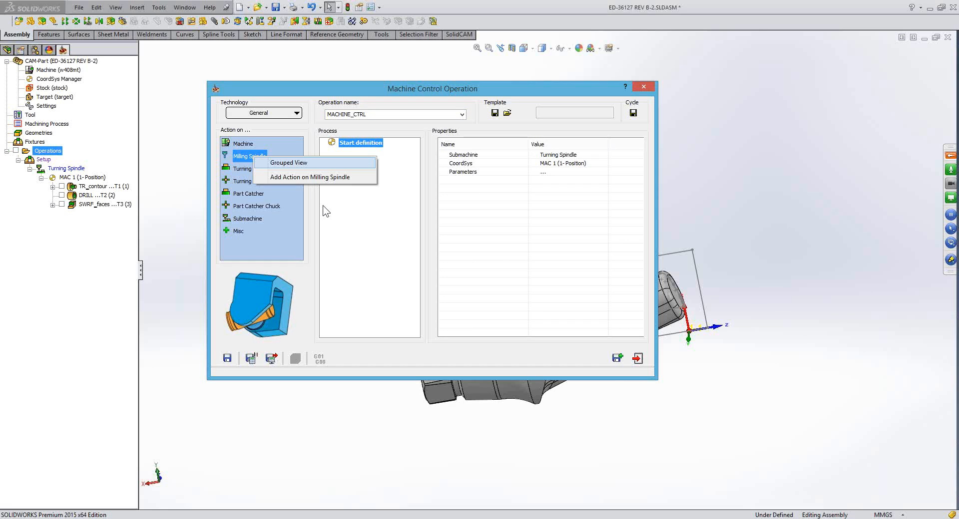
{"action": "left_click", "coordinate": [334, 205]}
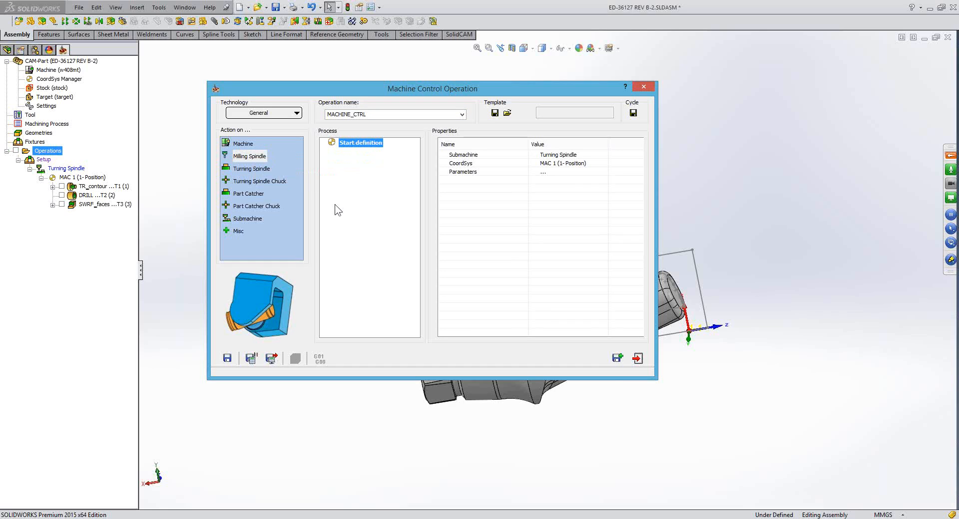
{"action": "right_click", "coordinate": [335, 205]}
{"action": "right_click", "coordinate": [241, 159]}
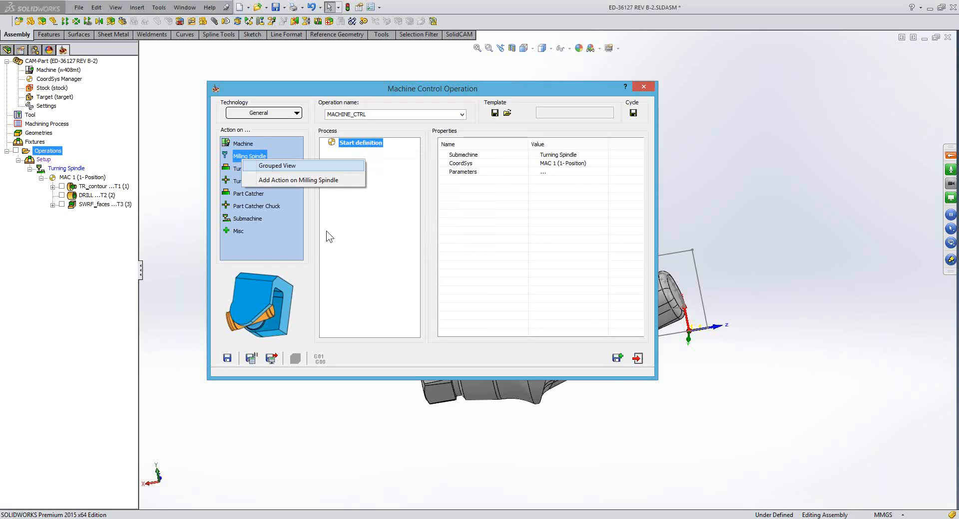
{"action": "left_click", "coordinate": [250, 156]}
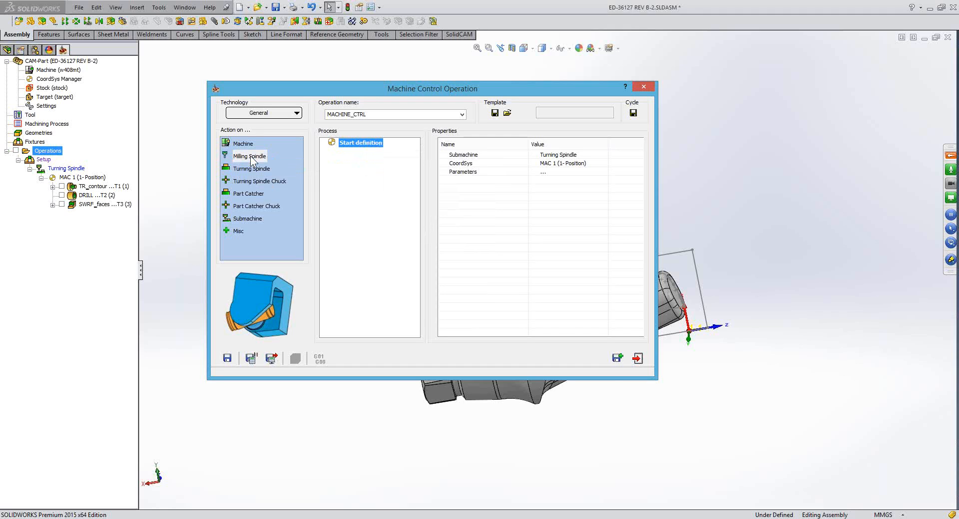
{"action": "double_click", "coordinate": [245, 157]}
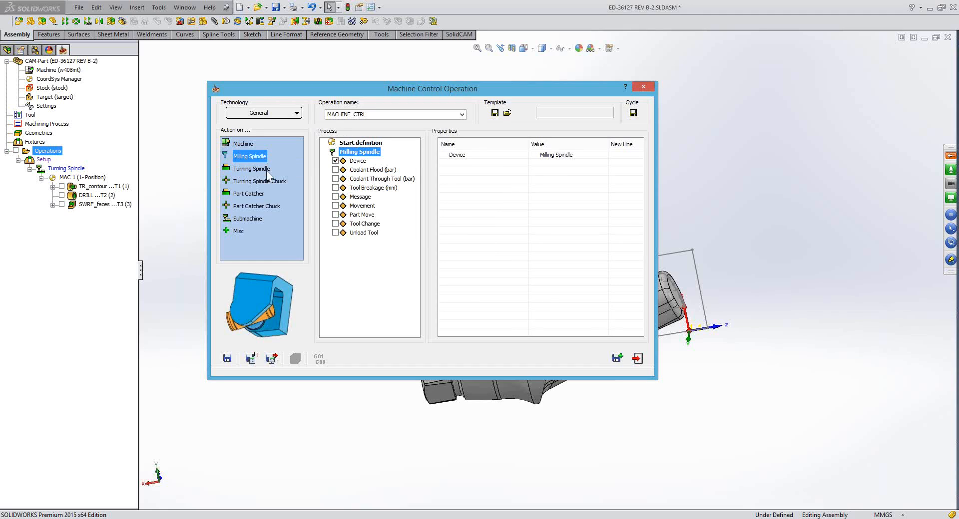
Enable Movement for the Milling Spindle action and set its location from the home reference
{"action": "left_click", "coordinate": [335, 206]}
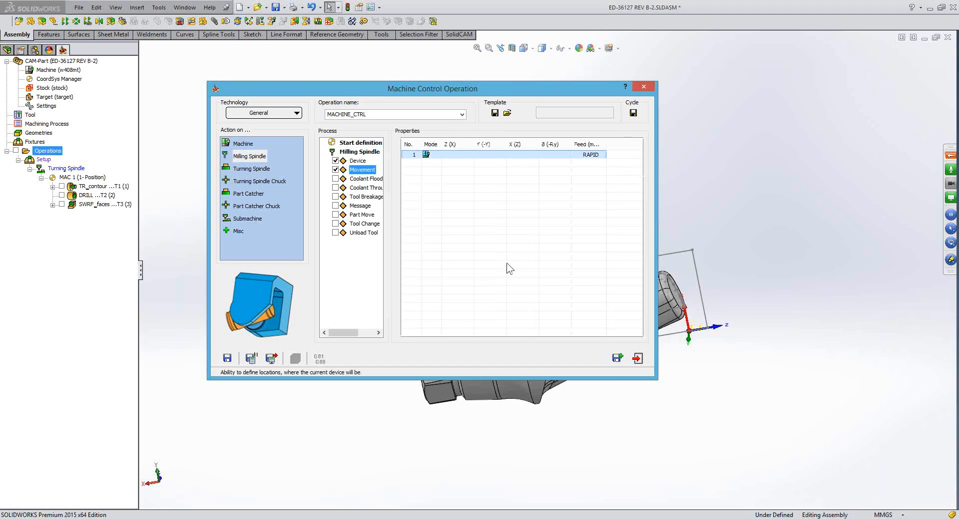
{"action": "right_click", "coordinate": [462, 155]}
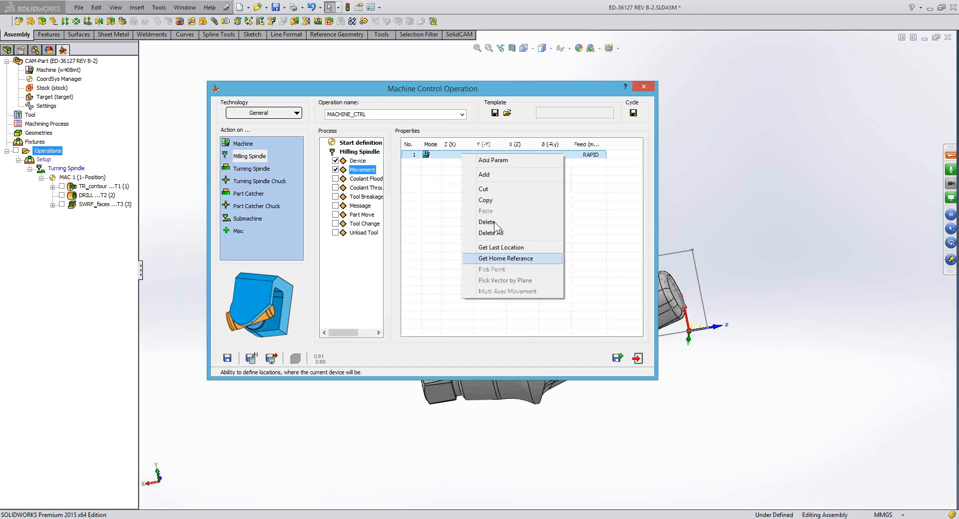
{"action": "double_click", "coordinate": [372, 170]}
{"action": "left_click", "coordinate": [364, 152]}
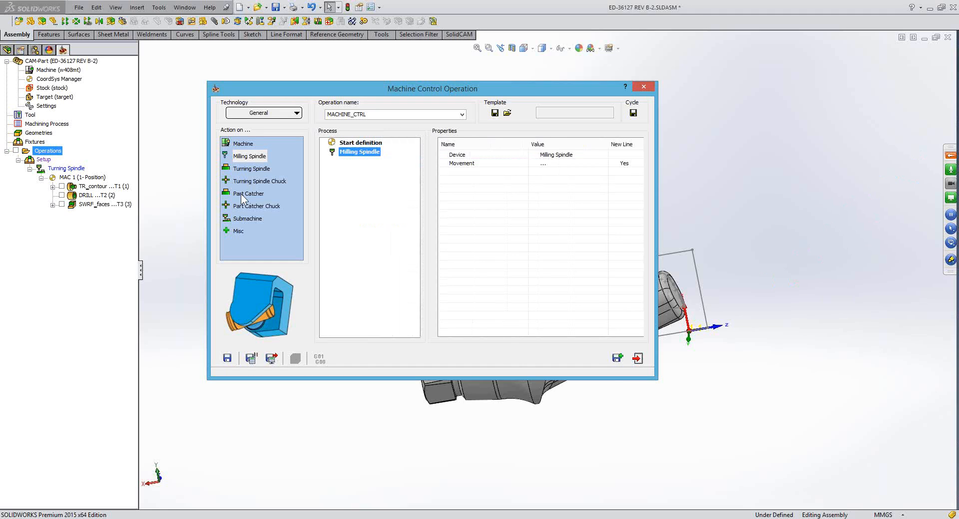
Add a Part Catcher action with two movements: U (Z) 80 at rapid feed, followed by V (Ry) 90
{"action": "double_click", "coordinate": [241, 196]}
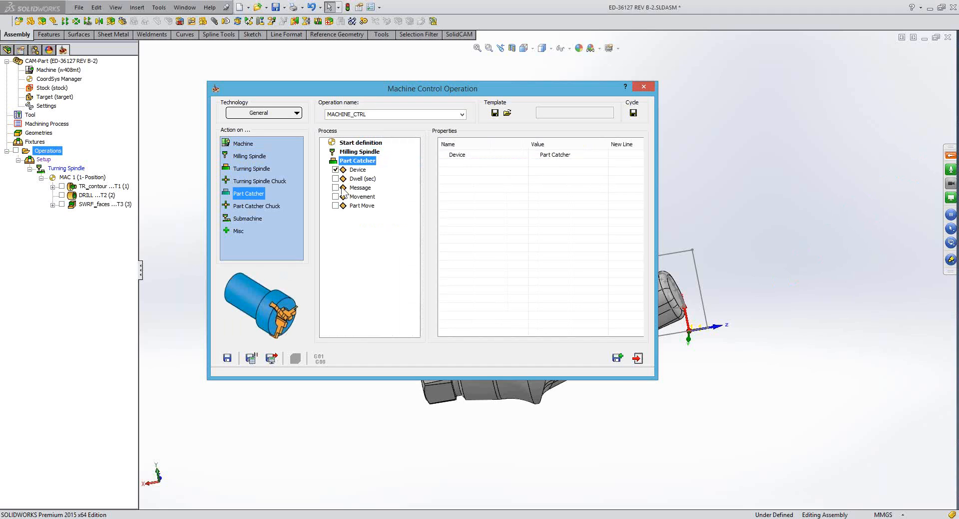
{"action": "left_click", "coordinate": [336, 197]}
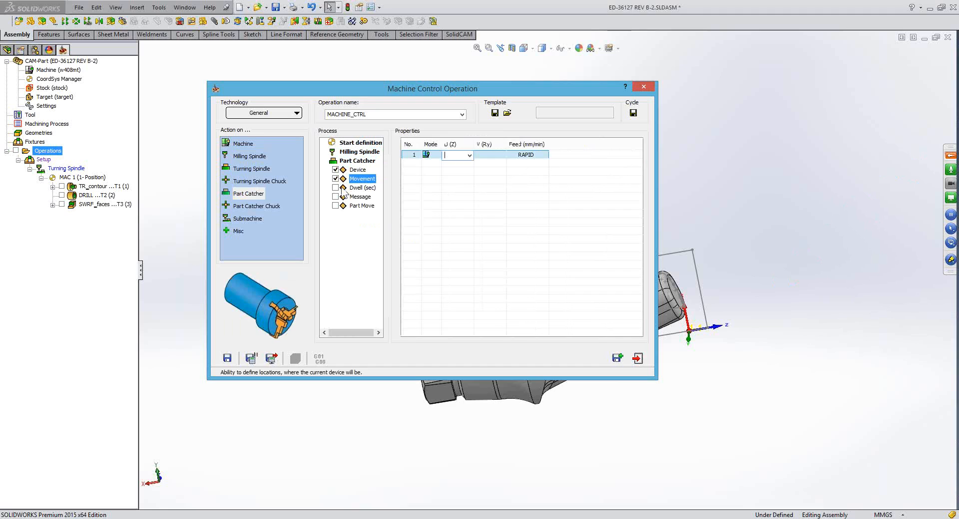
{"action": "type", "text": "80"}
{"action": "key", "text": "Return"}
{"action": "left_click", "coordinate": [490, 163]}
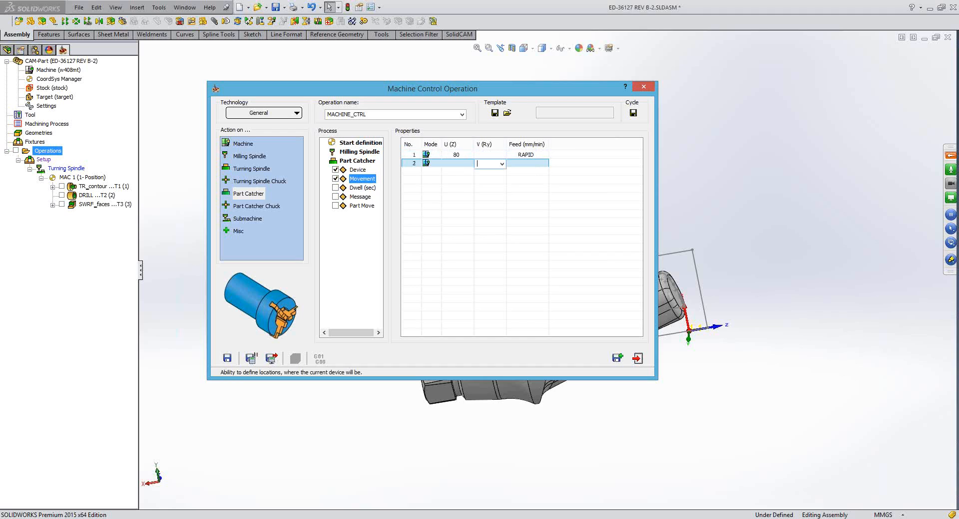
{"action": "type", "text": "90"}
{"action": "key", "text": "Return"}
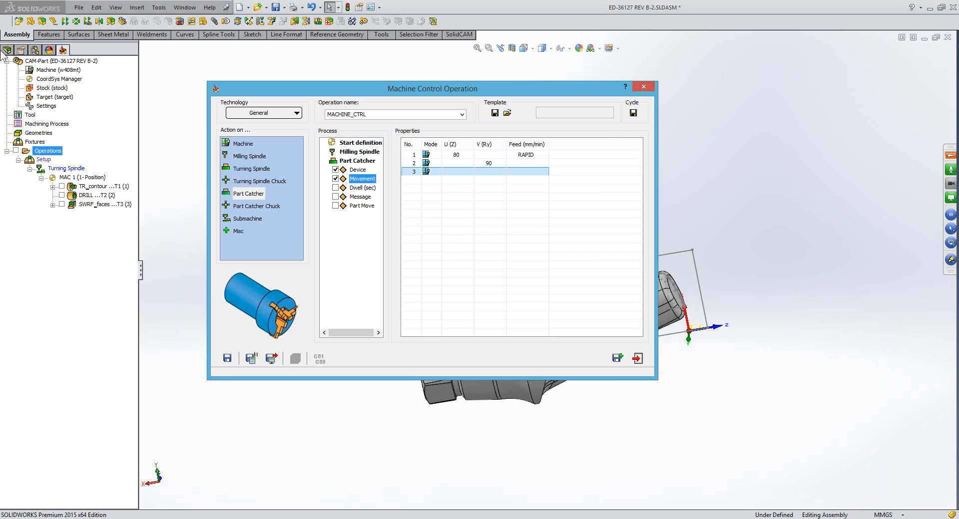
Show the w408mt_jaws component in the assembly, continuing despite the low-memory warning
{"action": "left_click", "coordinate": [2, 291]}
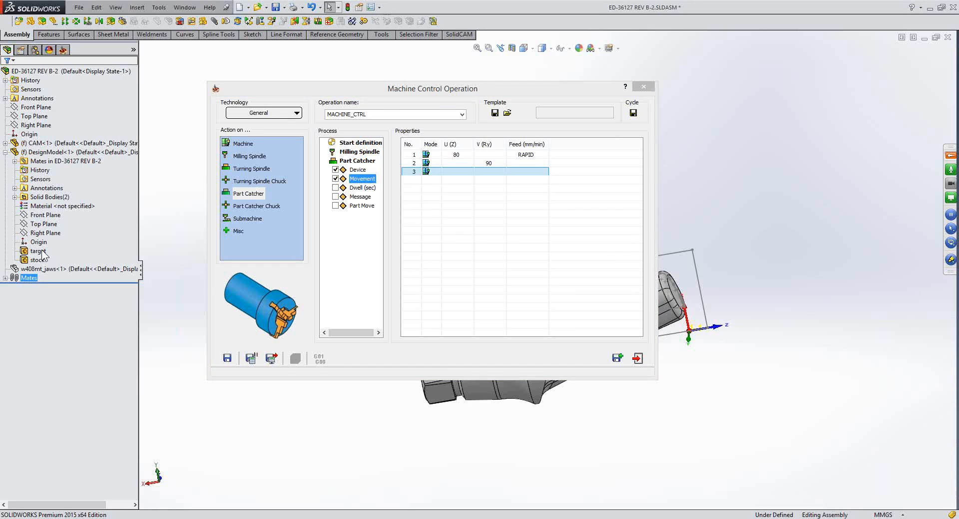
{"action": "left_click", "coordinate": [42, 269]}
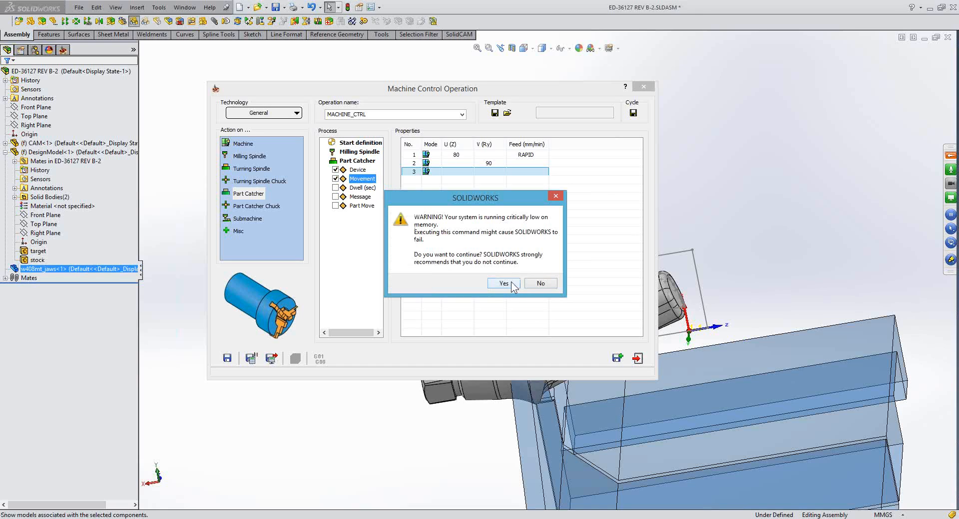
{"action": "left_click", "coordinate": [503, 283]}
Switch to Task Manager and examine which processes use the most memory, sorting them by memory use
{"action": "right_click", "coordinate": [718, 518]}
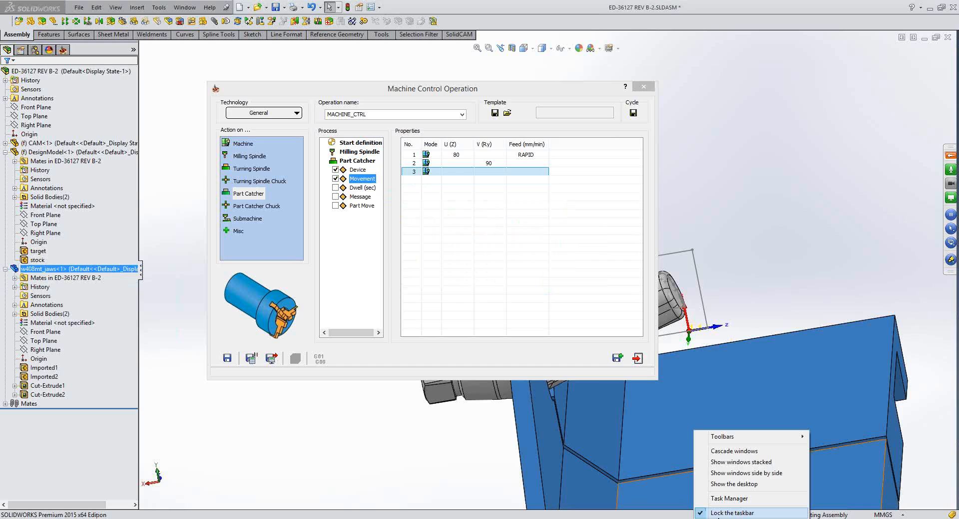
{"action": "left_click", "coordinate": [729, 498]}
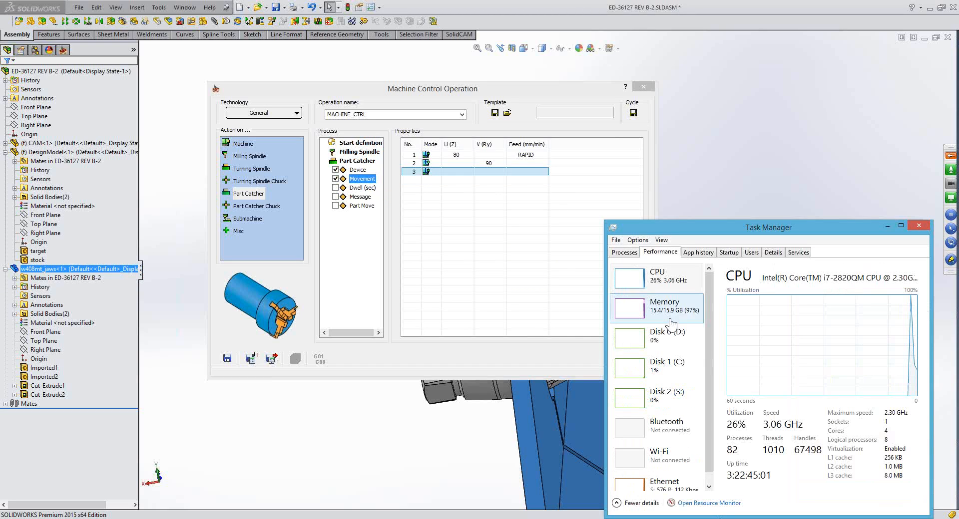
{"action": "left_click", "coordinate": [632, 254]}
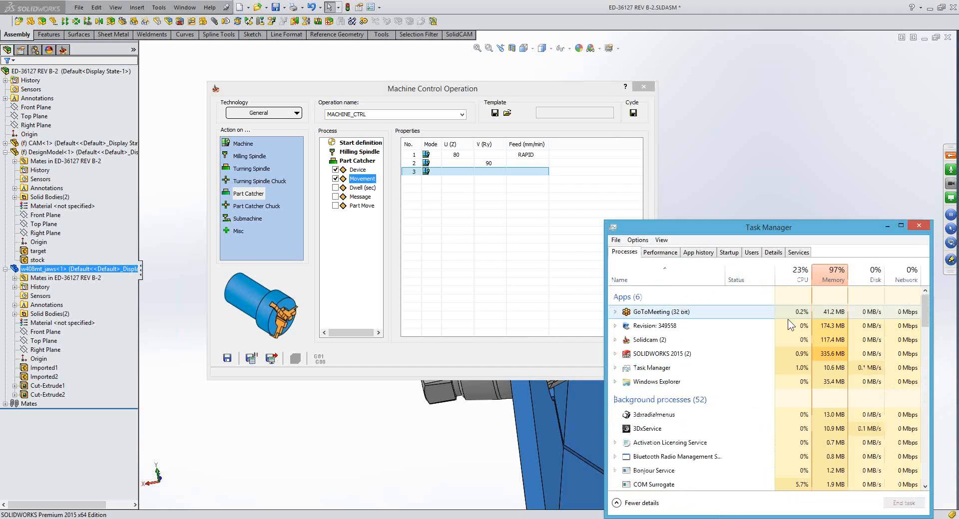
{"action": "left_click", "coordinate": [827, 288]}
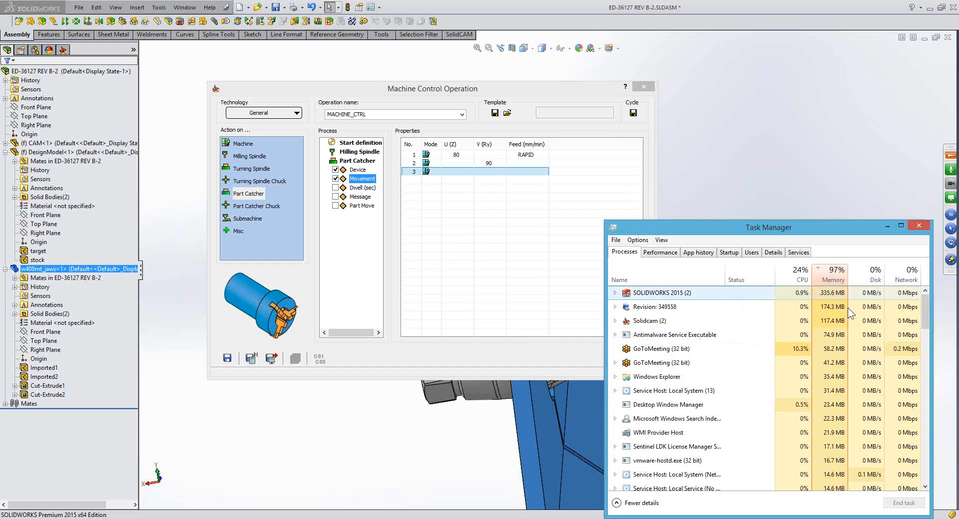
{"action": "left_click_drag", "start_coordinate": [836, 230], "coordinate": [841, 213]}
{"action": "left_click", "coordinate": [505, 259]}
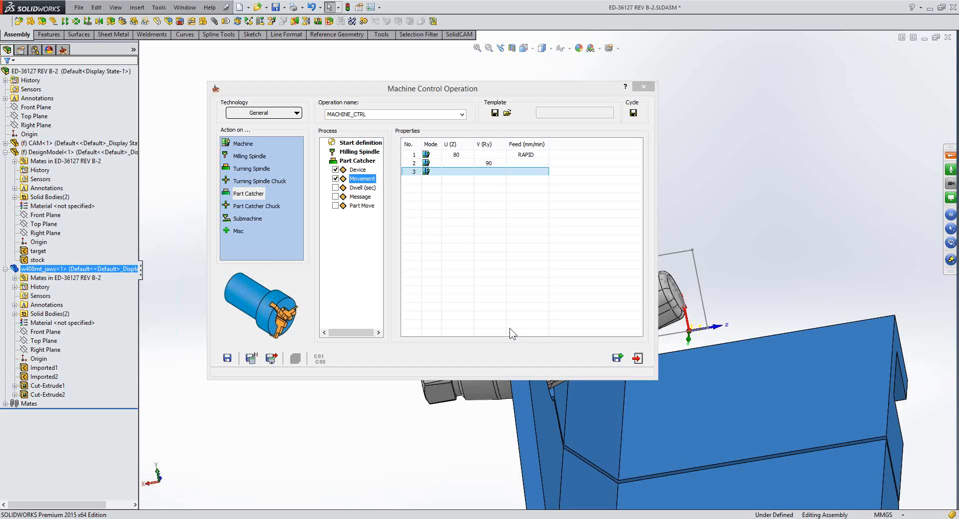
Examine how the part catcher jaws sit around the abutment relative to the machine coordinate system
{"action": "left_click", "coordinate": [482, 204]}
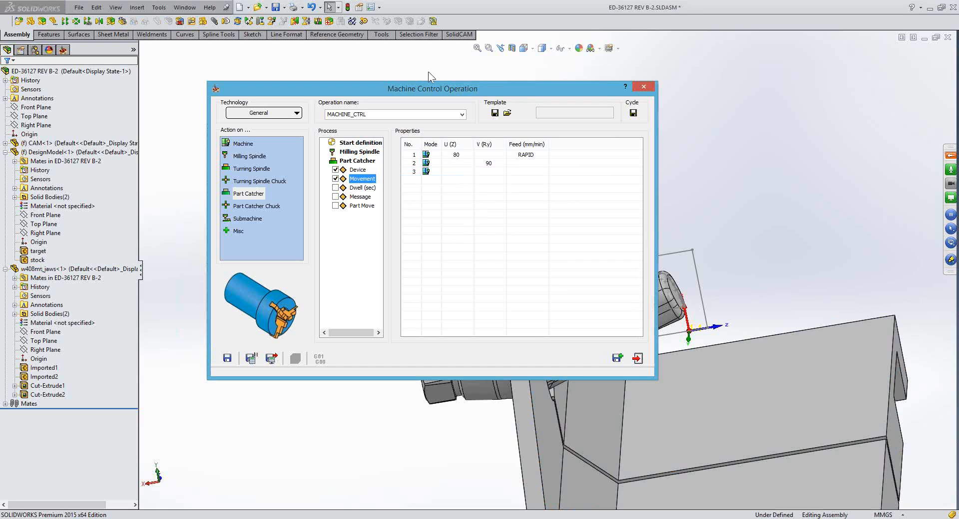
{"action": "left_click_drag", "start_coordinate": [430, 89], "coordinate": [384, 65]}
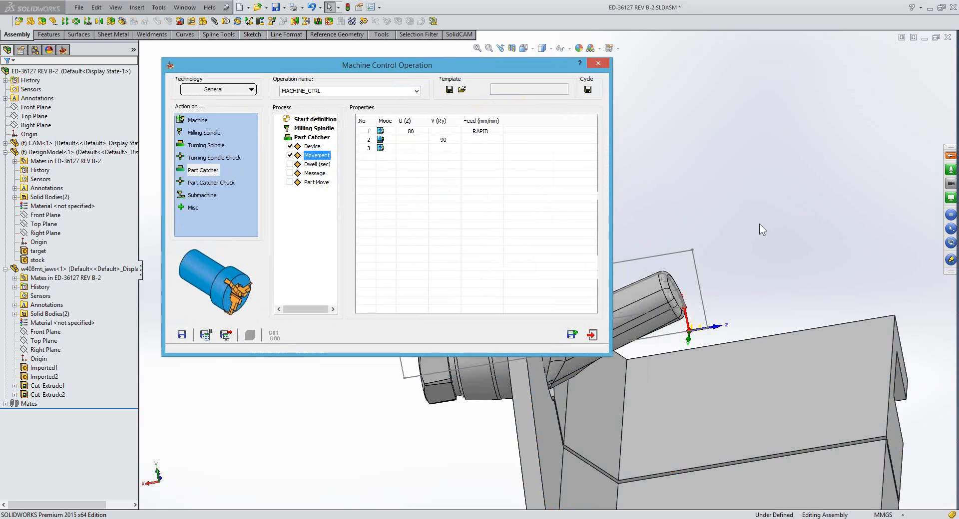
{"action": "middle_click", "coordinate": [751, 260]}
{"action": "middle_click_drag", "start_coordinate": [751, 260], "coordinate": [706, 292]}
{"action": "scroll", "coordinate": [706, 292], "scroll_direction": "up", "scroll_amount": 2}
{"action": "scroll", "coordinate": [705, 292], "scroll_direction": "down", "scroll_amount": 2}
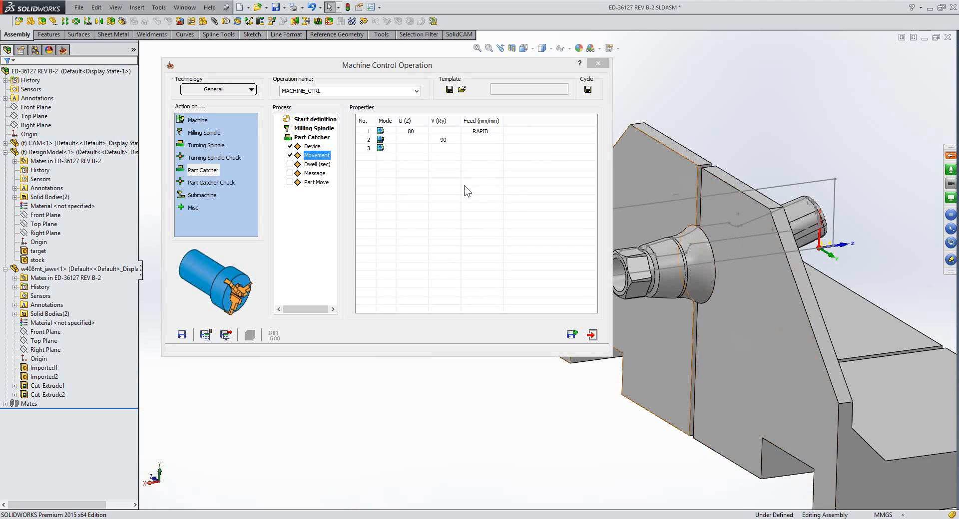
{"action": "left_click", "coordinate": [417, 148]}
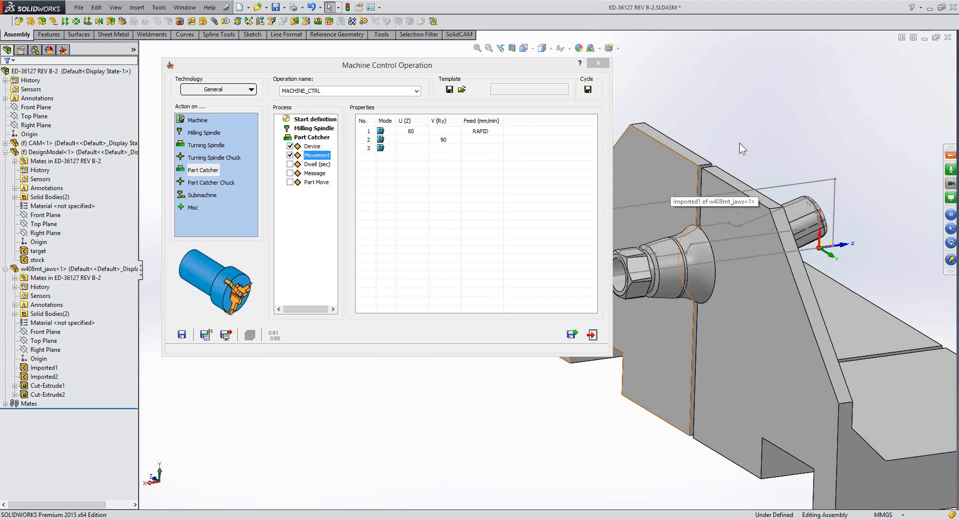
{"action": "middle_click_drag", "start_coordinate": [739, 143], "coordinate": [741, 148]}
{"action": "left_click", "coordinate": [410, 148]}
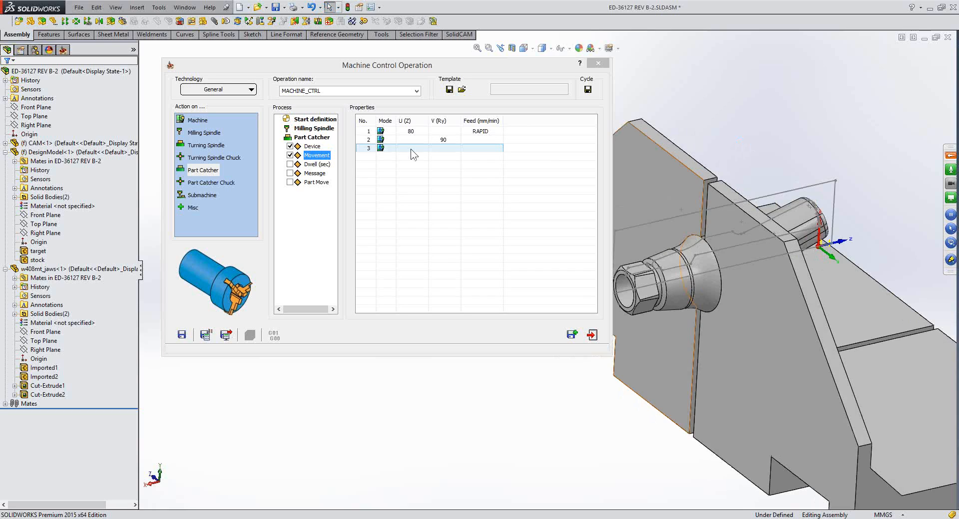
{"action": "left_click", "coordinate": [410, 149]}
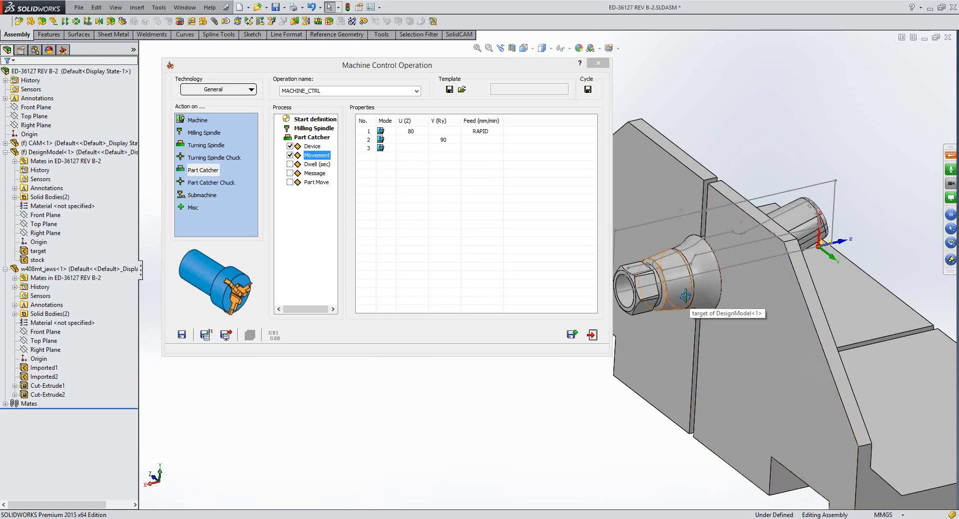
{"action": "middle_click_drag", "start_coordinate": [686, 296], "coordinate": [686, 297]}
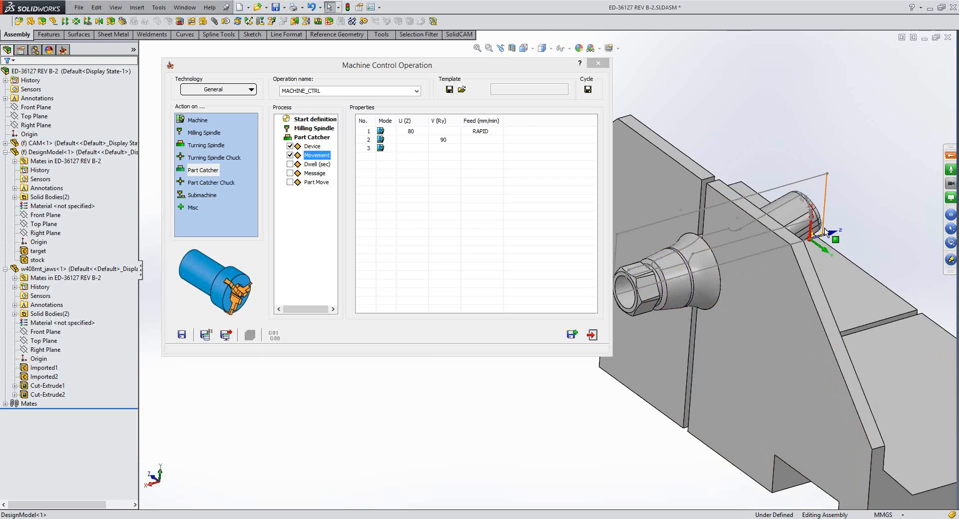
Show the stock body and measure the distance from its front face at the coordinate system to the outer jaw face
{"action": "left_click", "coordinate": [40, 250], "text": "ctrl"}
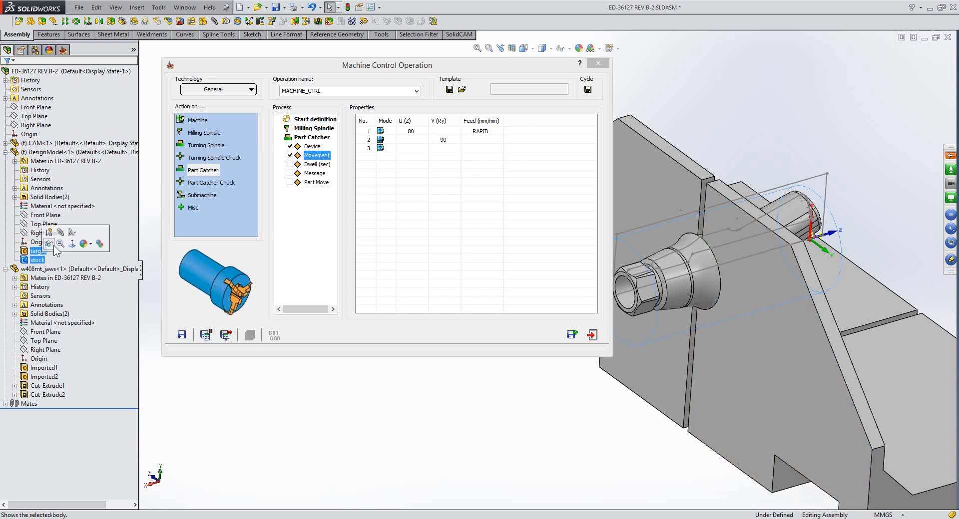
{"action": "left_click", "coordinate": [49, 243]}
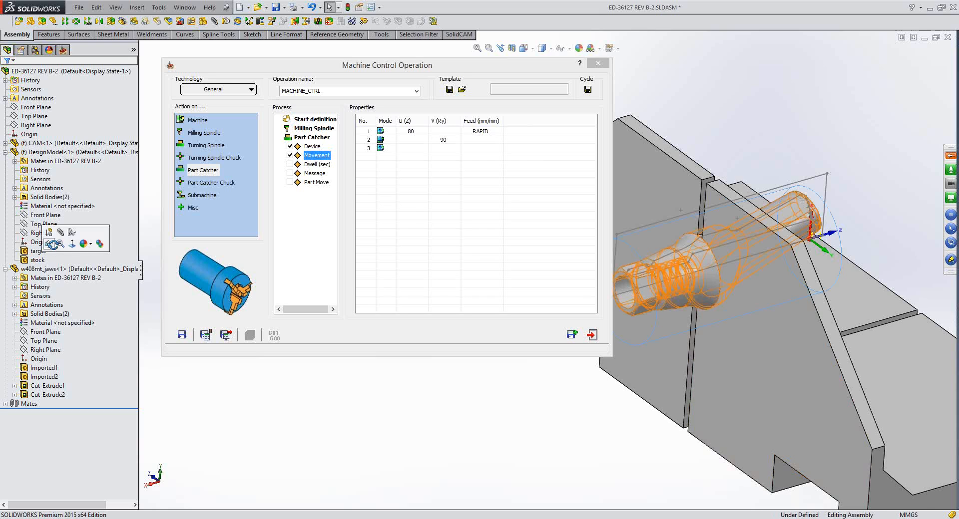
{"action": "scroll", "coordinate": [752, 259], "scroll_direction": "down", "scroll_amount": 5}
{"action": "scroll", "coordinate": [753, 260], "scroll_direction": "down", "scroll_amount": 3}
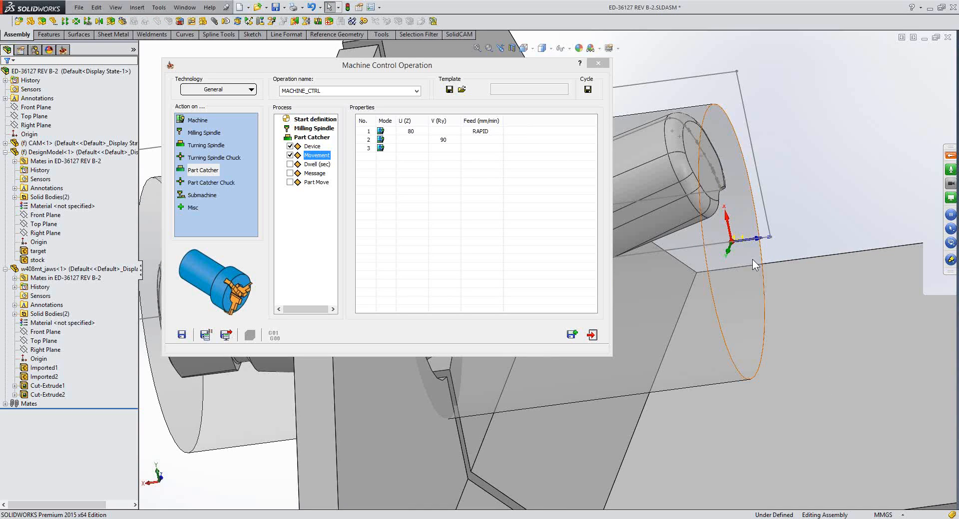
{"action": "left_click", "coordinate": [754, 260]}
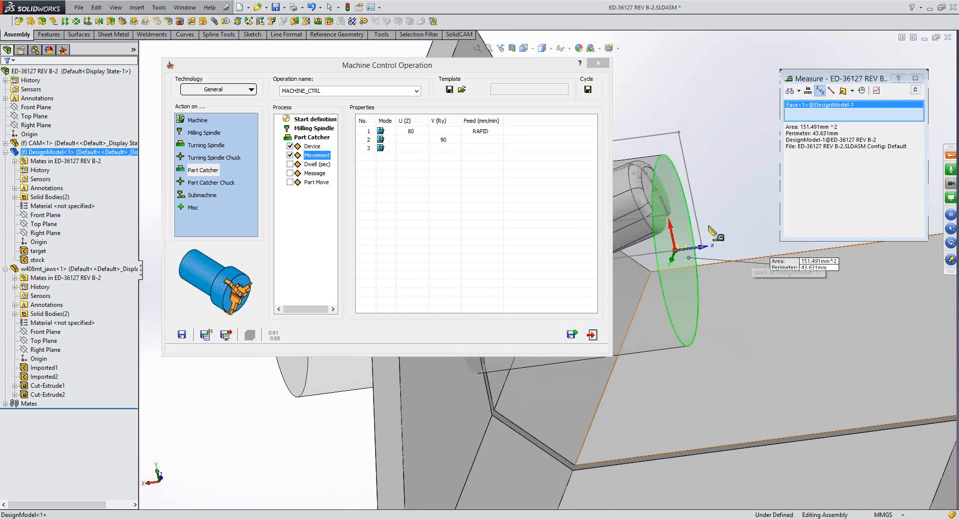
{"action": "middle_click_drag", "start_coordinate": [714, 234], "coordinate": [714, 126]}
{"action": "left_click", "coordinate": [710, 121]}
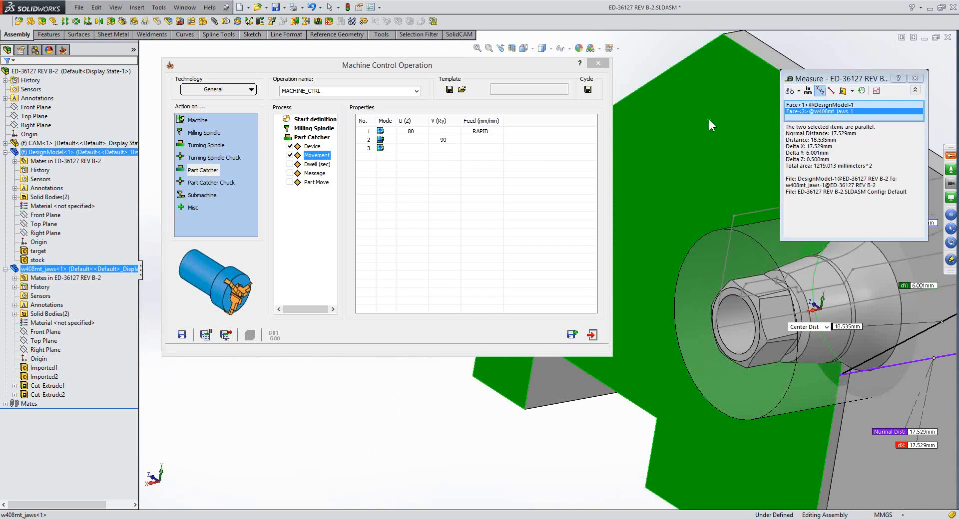
{"action": "key", "text": "Escape"}
{"action": "scroll", "coordinate": [709, 119], "scroll_direction": "up", "scroll_amount": 2}
Add a third part catcher movement, switch its positioning mode, and set its U (Z) value to -17.529
{"action": "left_click", "coordinate": [394, 149]}
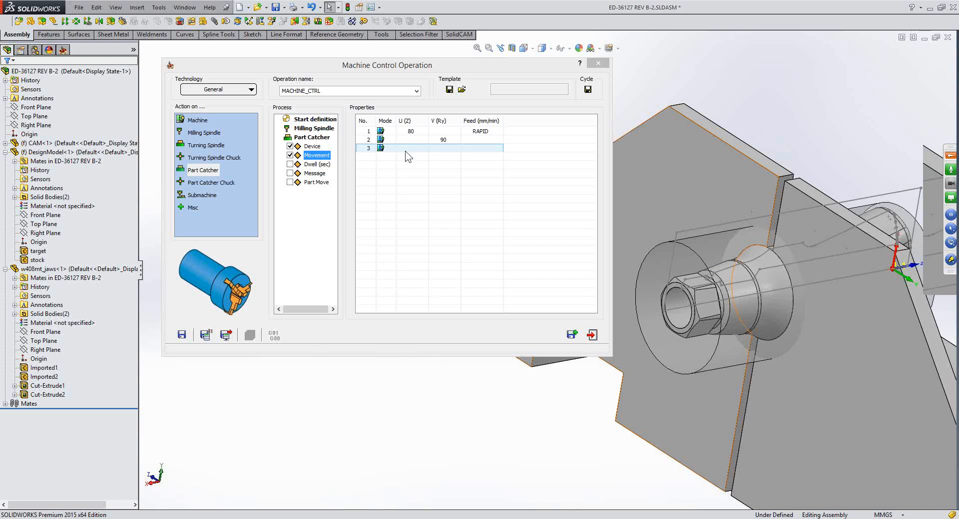
{"action": "left_click", "coordinate": [406, 149]}
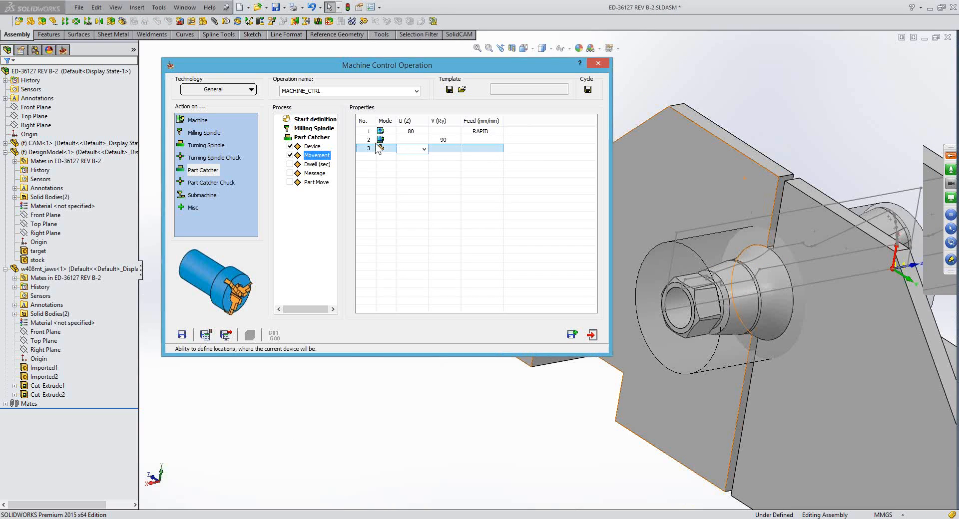
{"action": "left_click", "coordinate": [379, 148]}
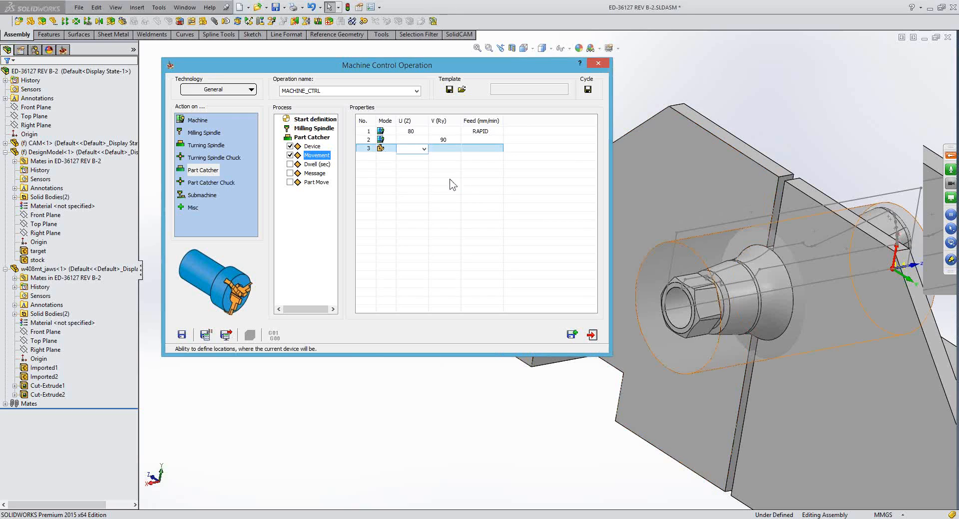
{"action": "type", "text": "-17"}
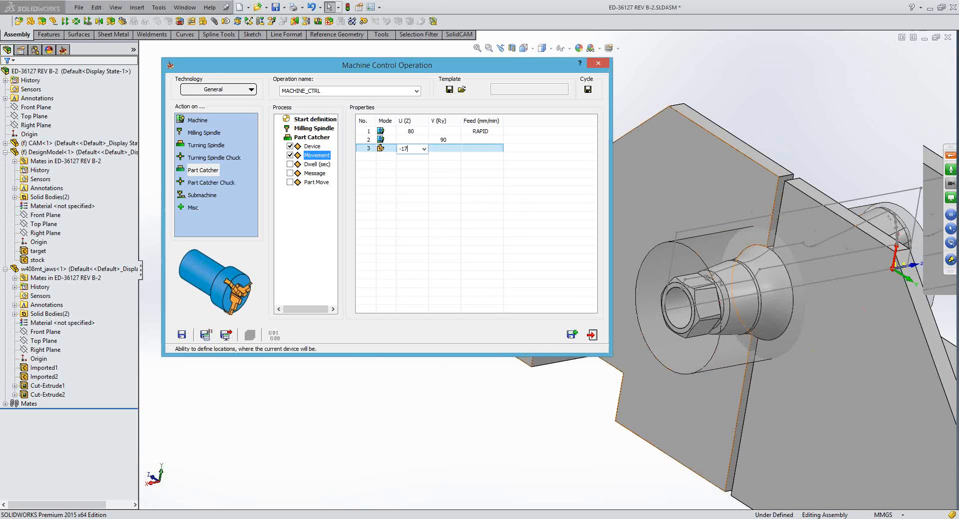
{"action": "type", "text": ".529"}
{"action": "key", "text": "Return"}
{"action": "left_click", "coordinate": [369, 184]}
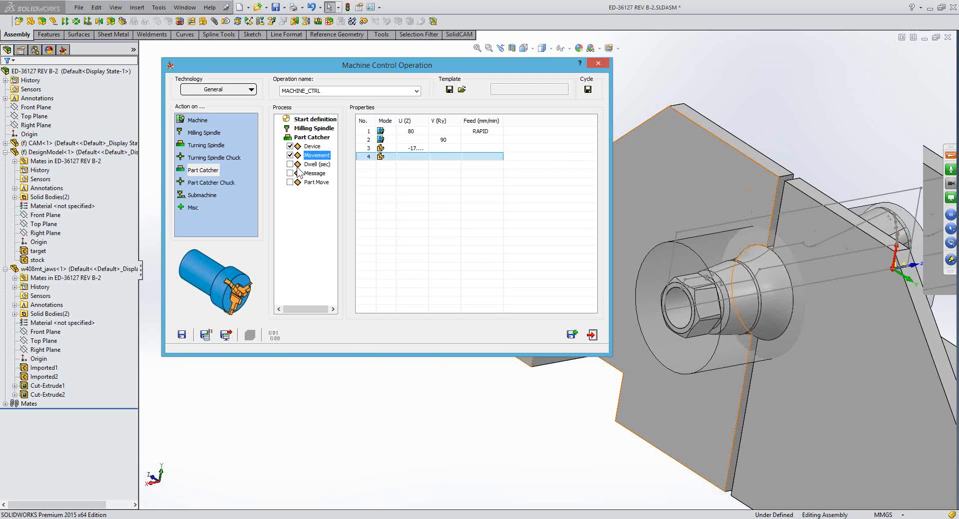
Enable Part Move for the part catcher with successive moves of U 80, V 0 and U 0, and save and calculate the operation
{"action": "left_click", "coordinate": [290, 183]}
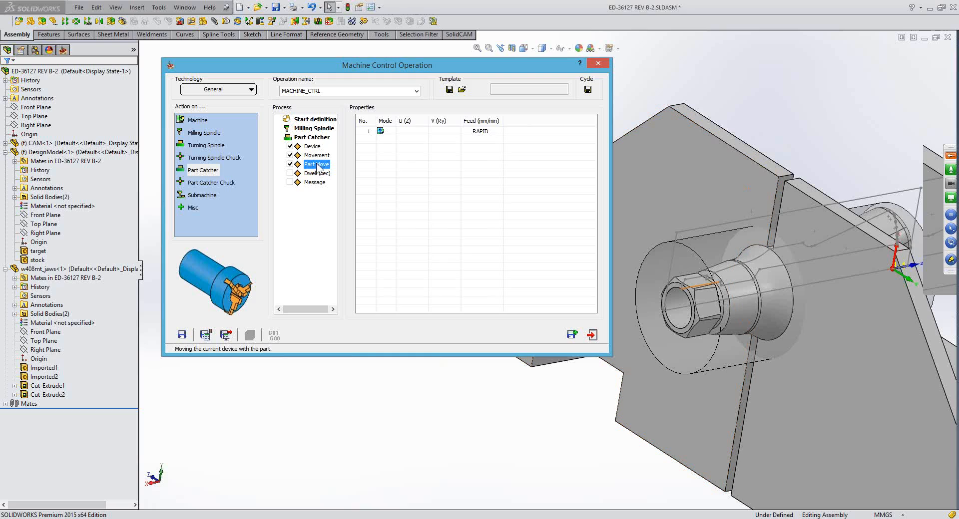
{"action": "left_click", "coordinate": [403, 134]}
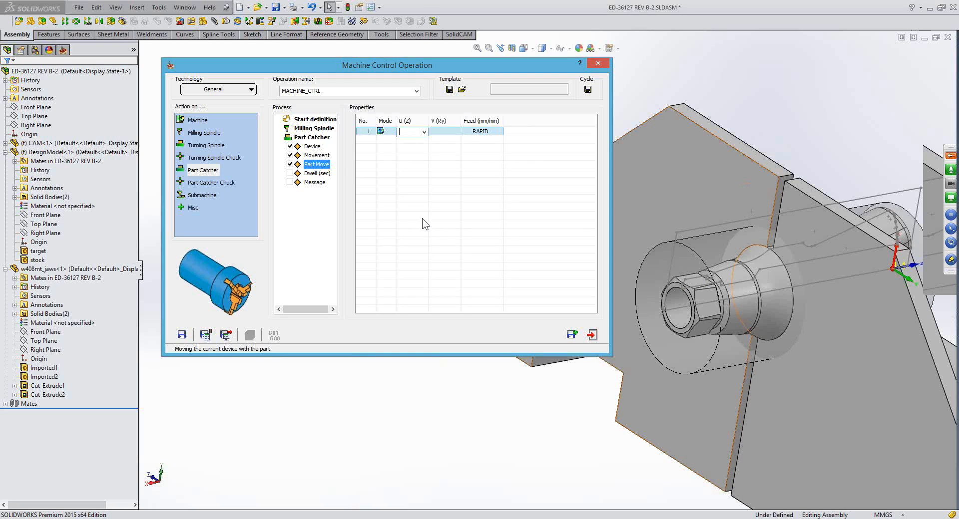
{"action": "type", "text": "80"}
{"action": "left_click", "coordinate": [435, 146]}
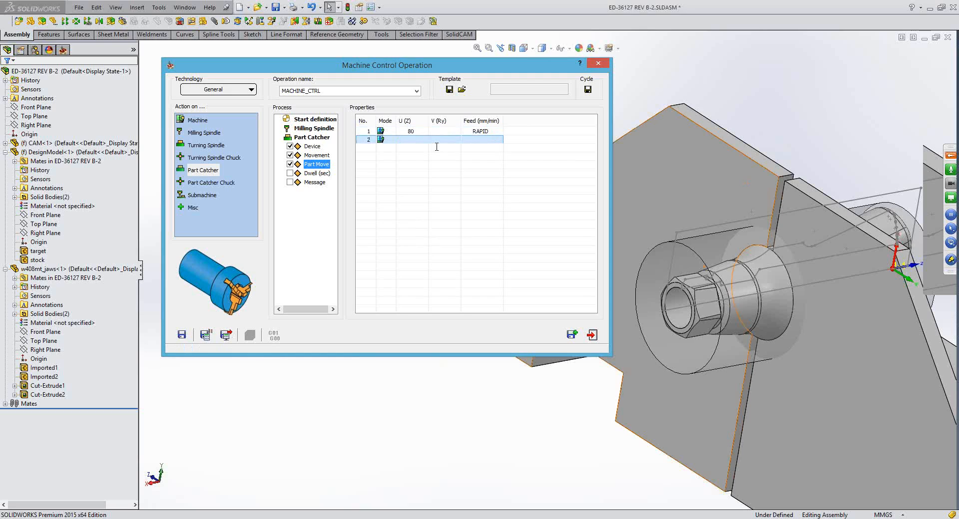
{"action": "left_click", "coordinate": [444, 131]}
{"action": "left_click", "coordinate": [444, 140]}
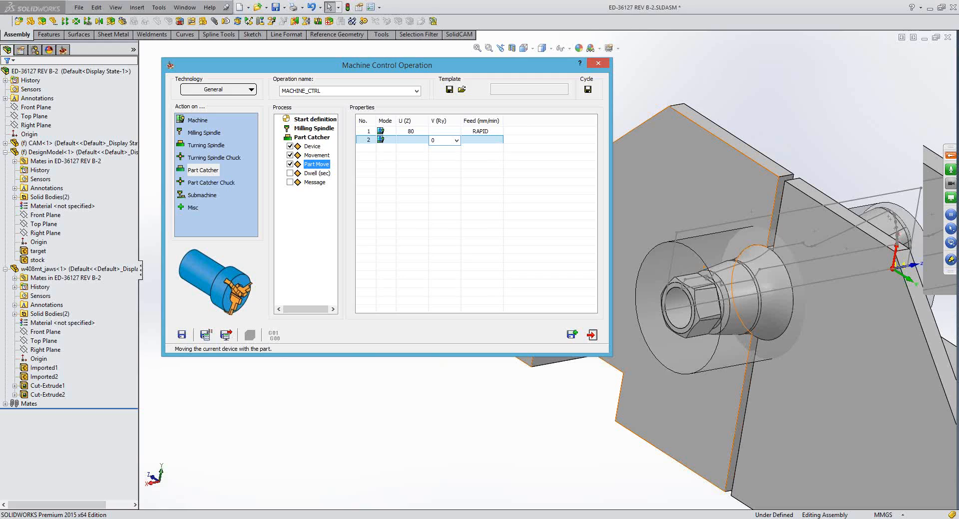
{"action": "left_click", "coordinate": [415, 149]}
{"action": "left_click", "coordinate": [416, 149]}
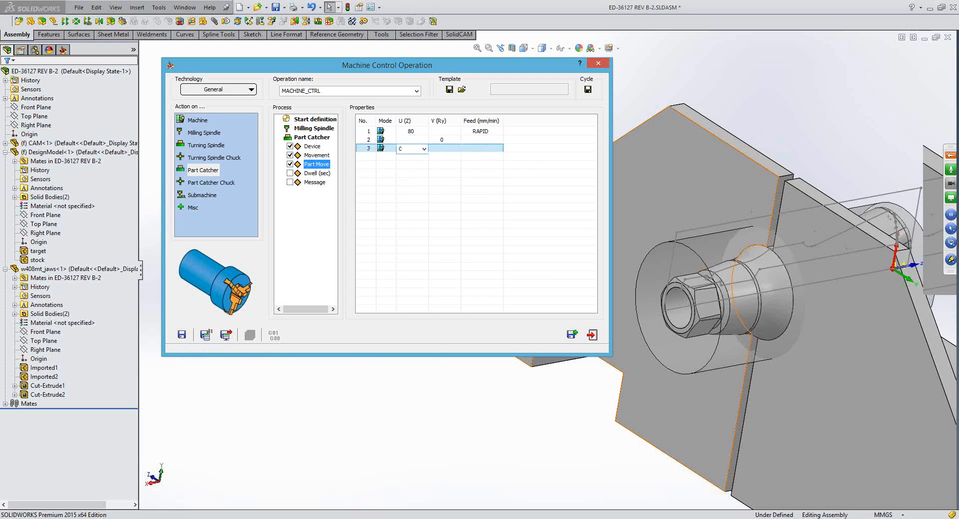
{"action": "type", "text": "0"}
{"action": "key", "text": "Return"}
{"action": "left_click", "coordinate": [205, 335]}
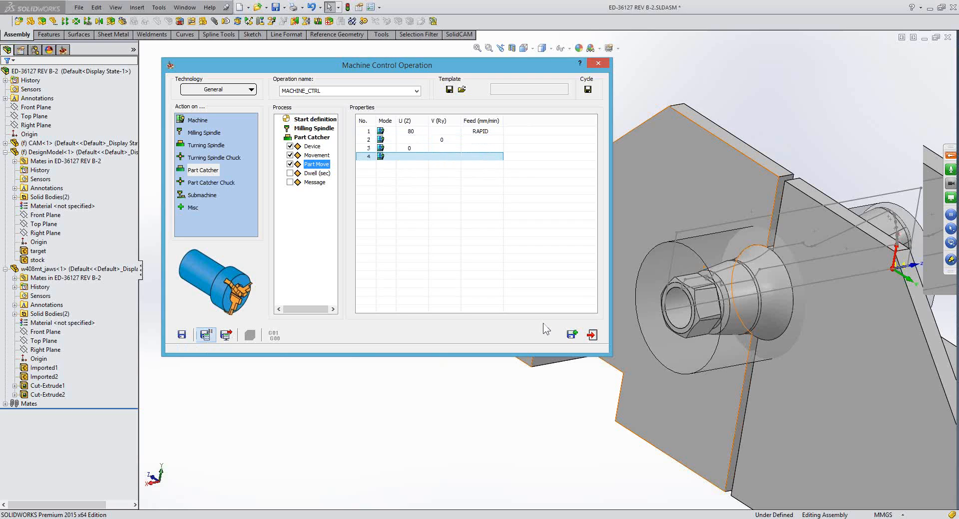
Hide the w408mt_jaws component and the stock body, leaving the target abutment shown, and save the assembly
{"action": "left_click", "coordinate": [57, 269]}
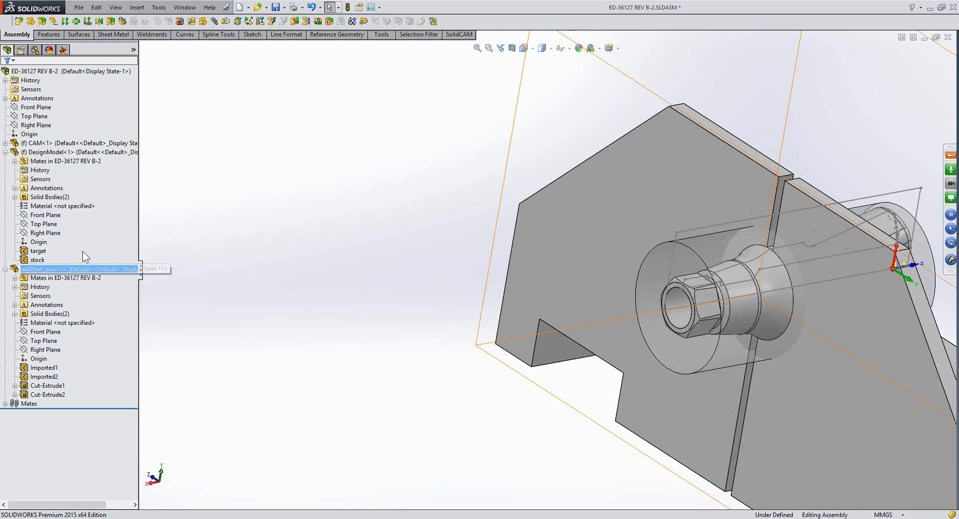
{"action": "left_click", "coordinate": [83, 251]}
{"action": "left_click", "coordinate": [39, 259], "text": "ctrl"}
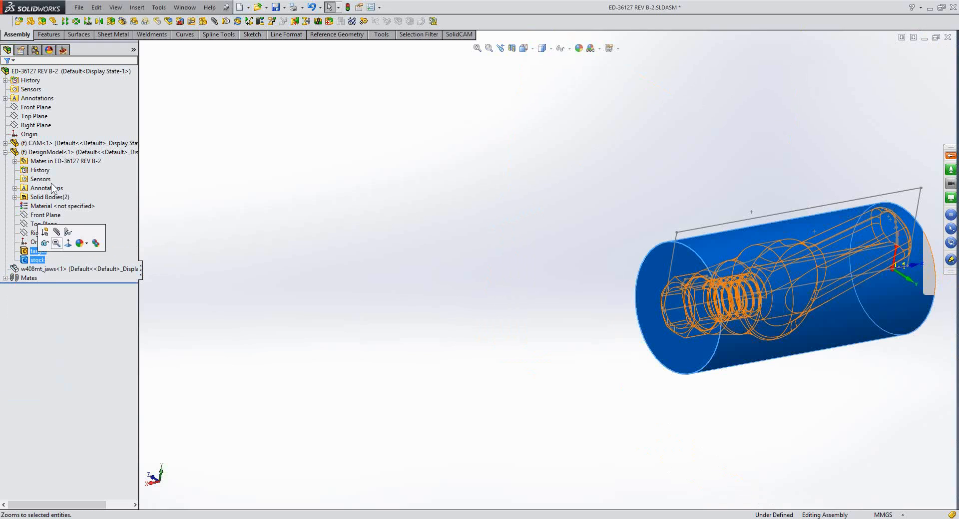
{"action": "left_click", "coordinate": [50, 151]}
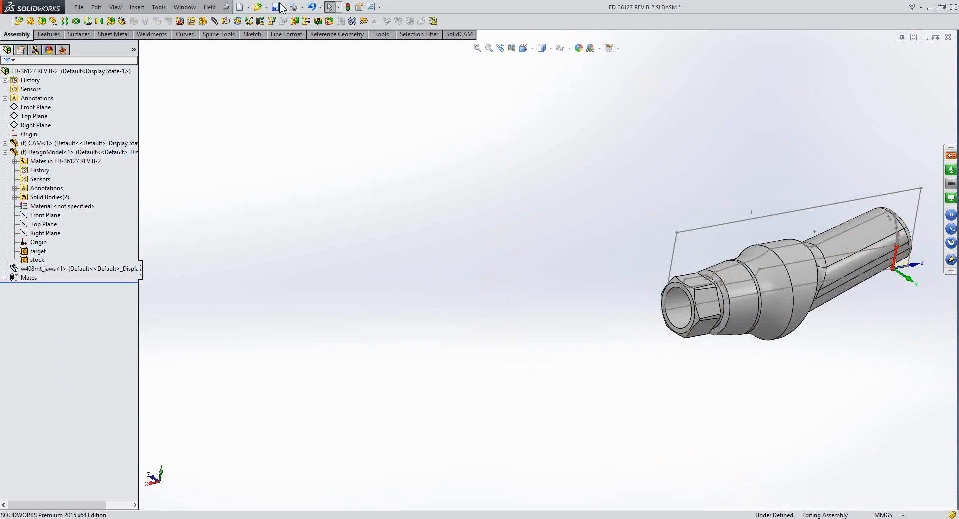
Run the Machine Simulation for all operations through to the part catcher movements
{"action": "left_click", "coordinate": [63, 50]}
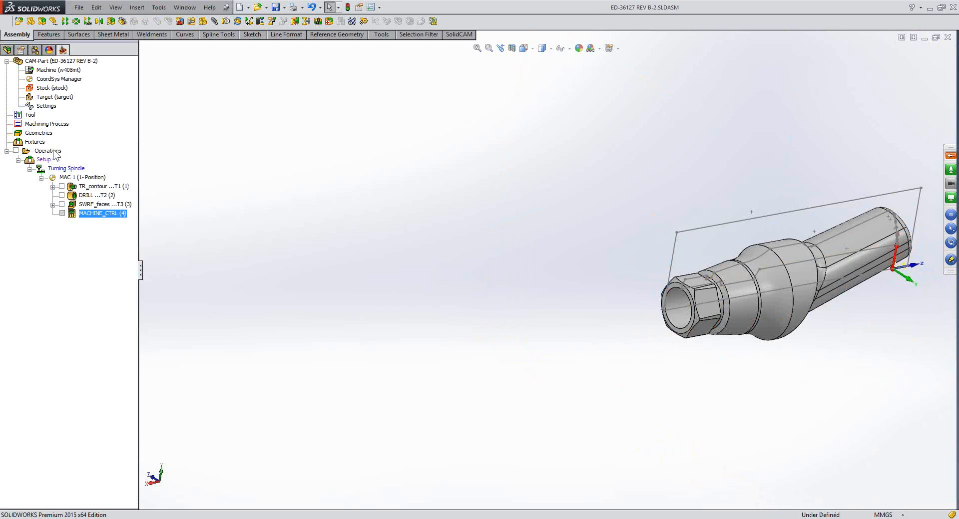
{"action": "right_click", "coordinate": [53, 151]}
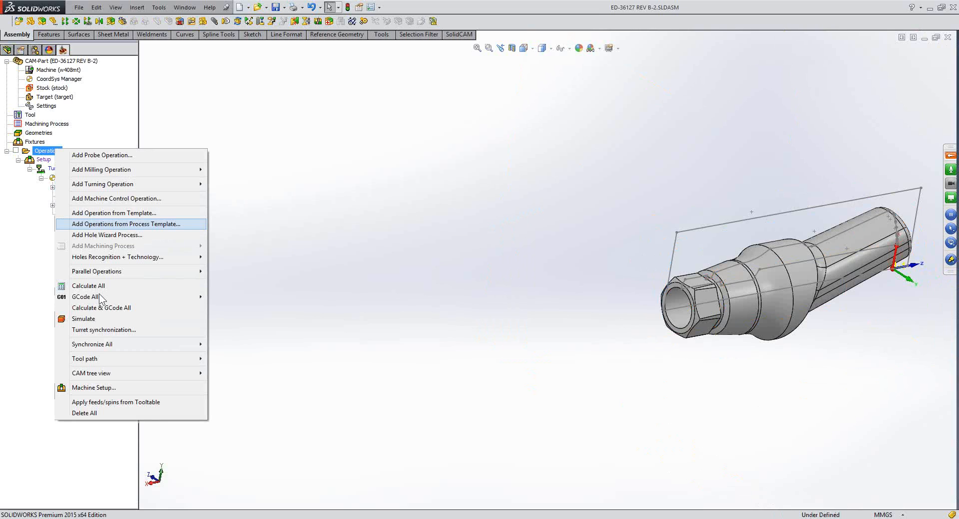
{"action": "left_click", "coordinate": [84, 318]}
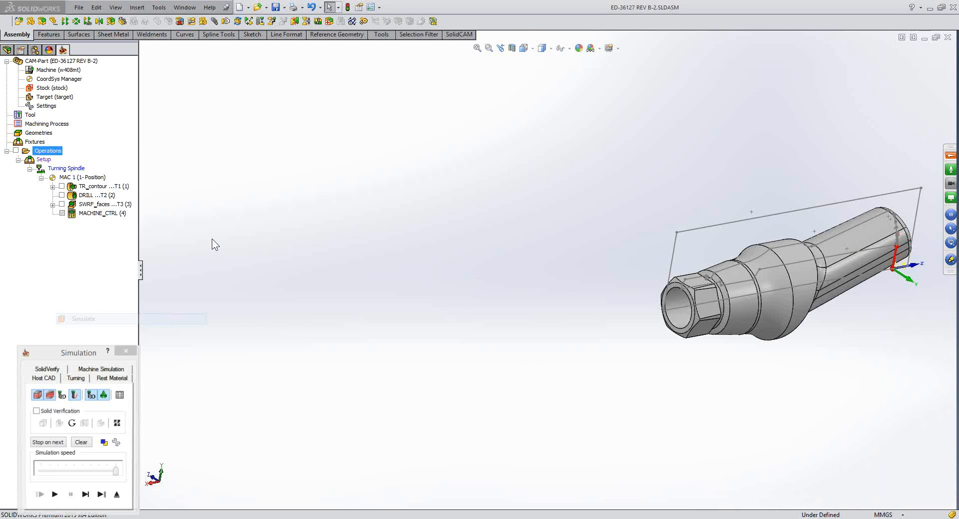
{"action": "left_click", "coordinate": [113, 370]}
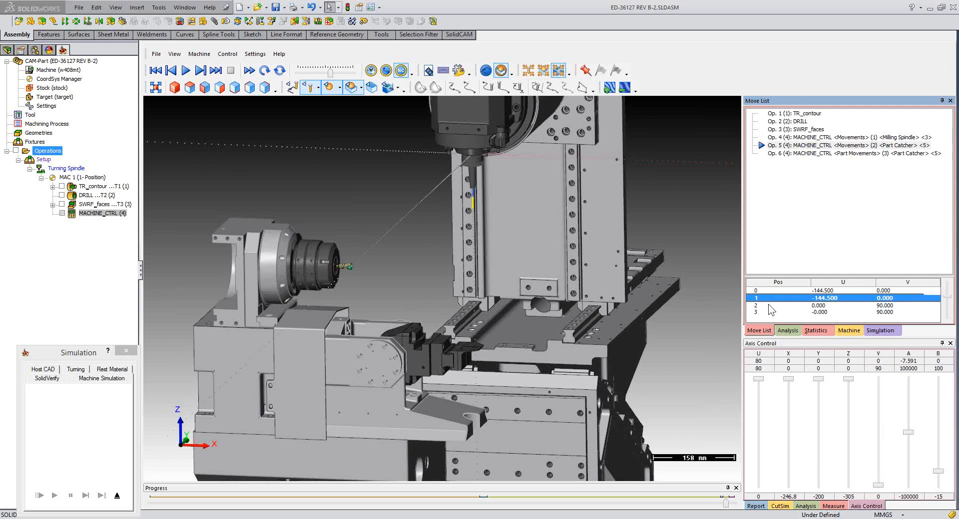
Step through the remaining part catcher positions and inspect closely how the jaws meet the abutment
{"action": "left_click", "coordinate": [770, 305]}
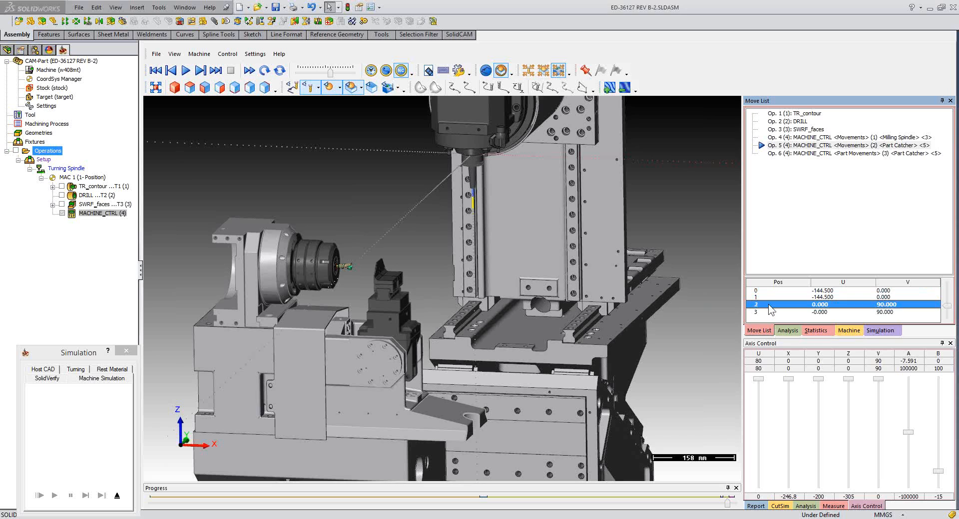
{"action": "left_click", "coordinate": [769, 312]}
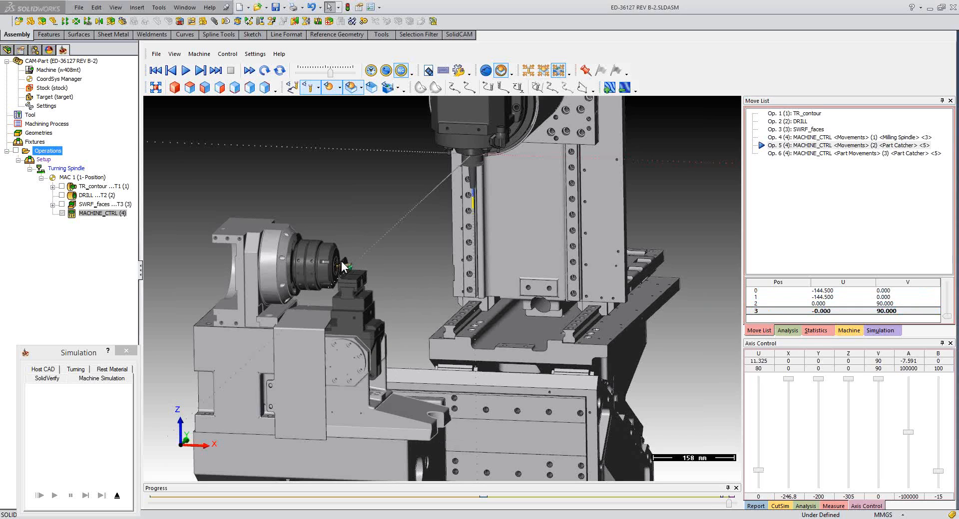
{"action": "scroll", "coordinate": [344, 266], "scroll_direction": "up", "scroll_amount": 3}
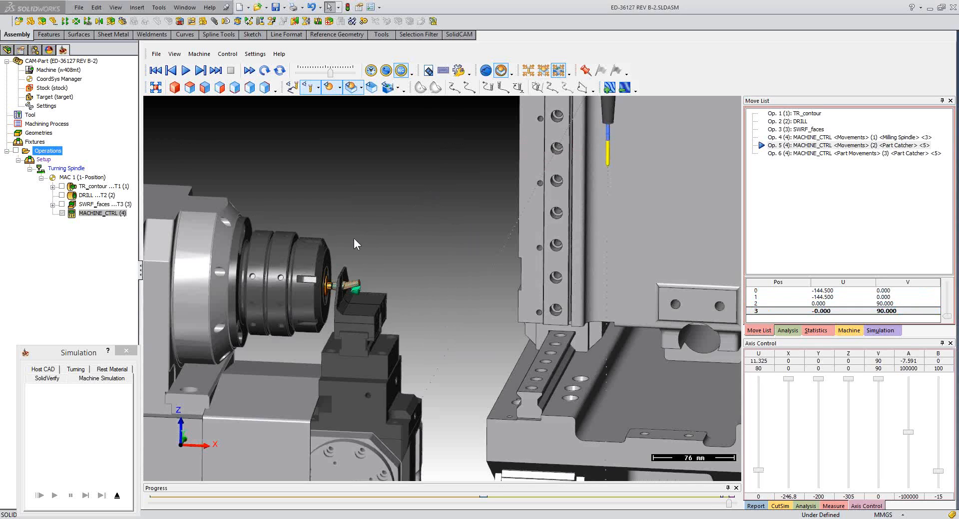
{"action": "scroll", "coordinate": [354, 239], "scroll_direction": "up", "scroll_amount": 5}
{"action": "middle_click_drag", "start_coordinate": [370, 240], "coordinate": [532, 326]}
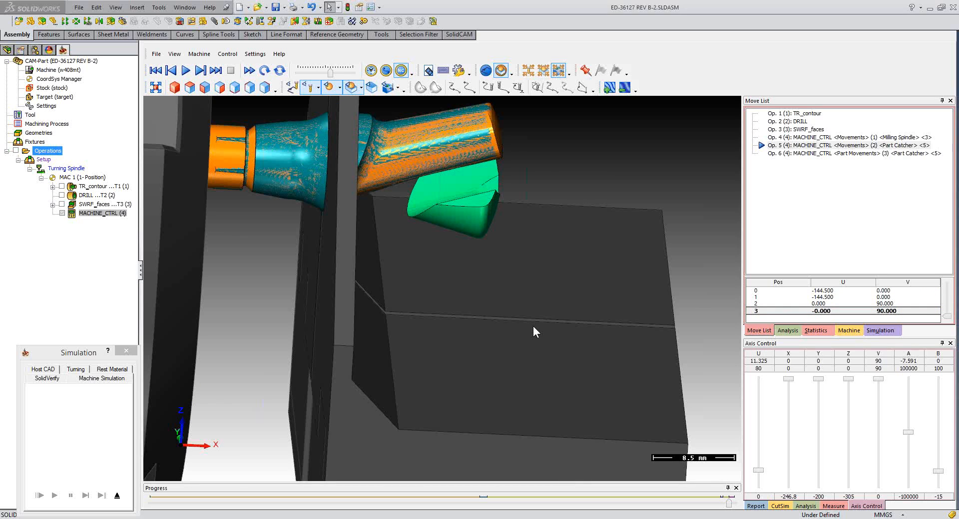
{"action": "scroll", "coordinate": [533, 331], "scroll_direction": "down", "scroll_amount": 8}
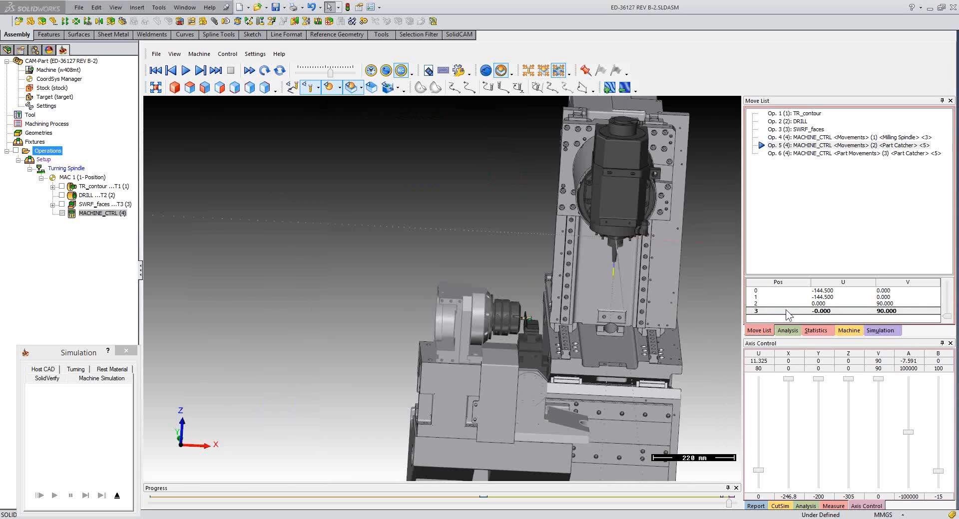
Step through the part catcher's part movements, examine the abutment held in the jaws, and exit the simulation
{"action": "left_click", "coordinate": [787, 311]}
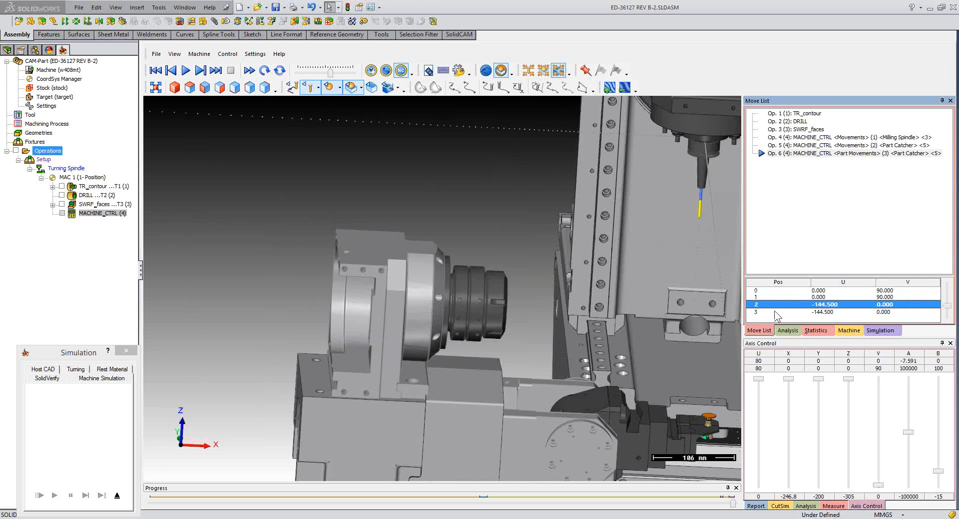
{"action": "middle_click_drag", "start_coordinate": [566, 375], "coordinate": [447, 204]}
{"action": "scroll", "coordinate": [500, 320], "scroll_direction": "up", "scroll_amount": 3}
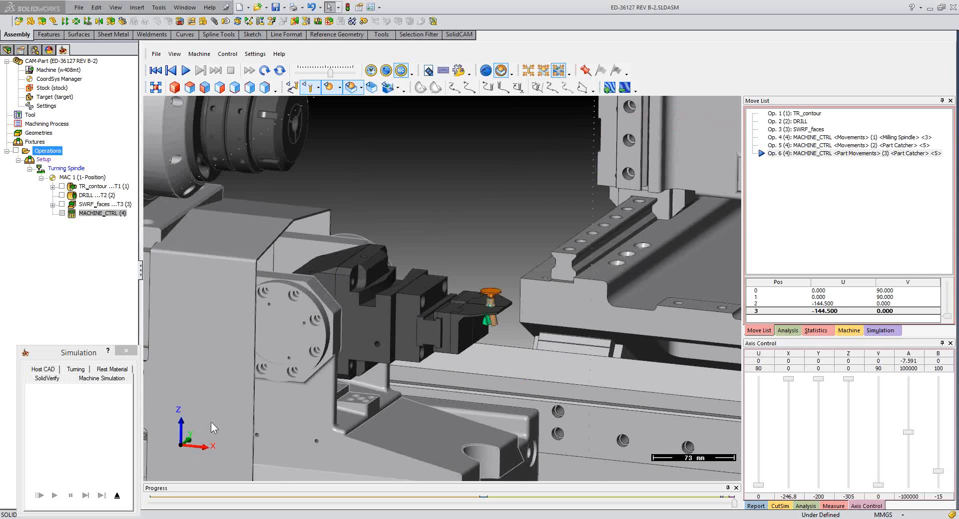
{"action": "left_click", "coordinate": [117, 496]}
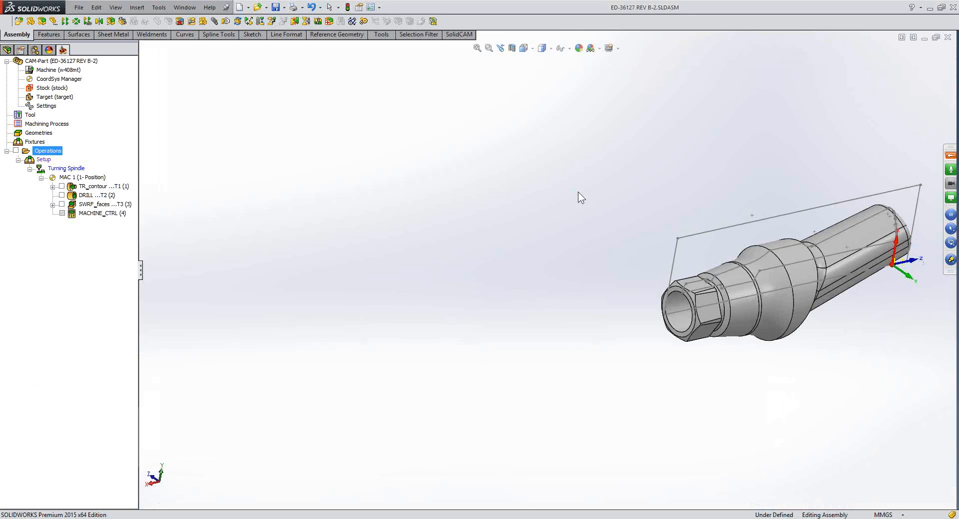
Add a Profile milling operation on the Part Catcher submachine, using the MAC 2 (1- Position) coordinate system
{"action": "right_click", "coordinate": [52, 150]}
{"action": "mouse_move", "coordinate": [189, 171]}
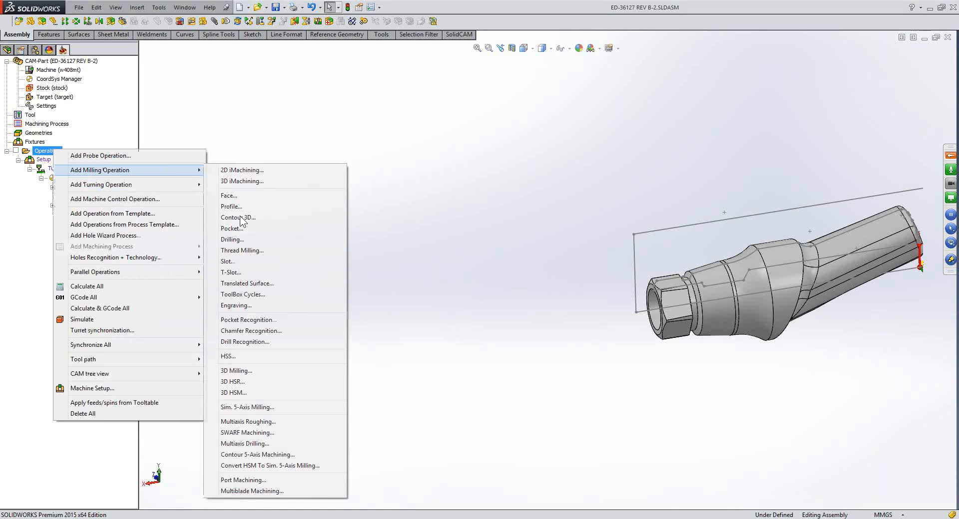
{"action": "left_click", "coordinate": [316, 207]}
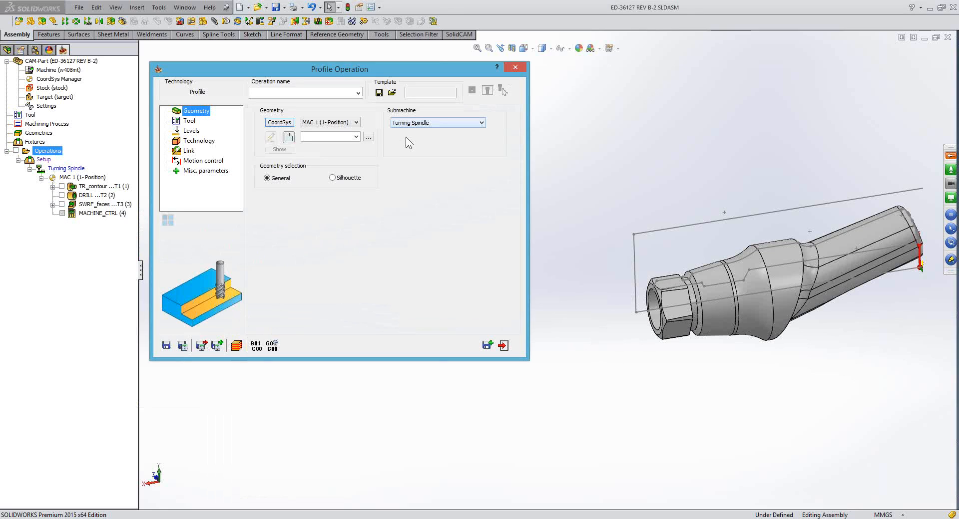
{"action": "left_click", "coordinate": [407, 123]}
{"action": "key", "text": "Return"}
Define the profile geometry contour1 as a closed chain around the lower edge of the abutment's hexagon
{"action": "left_click", "coordinate": [288, 138]}
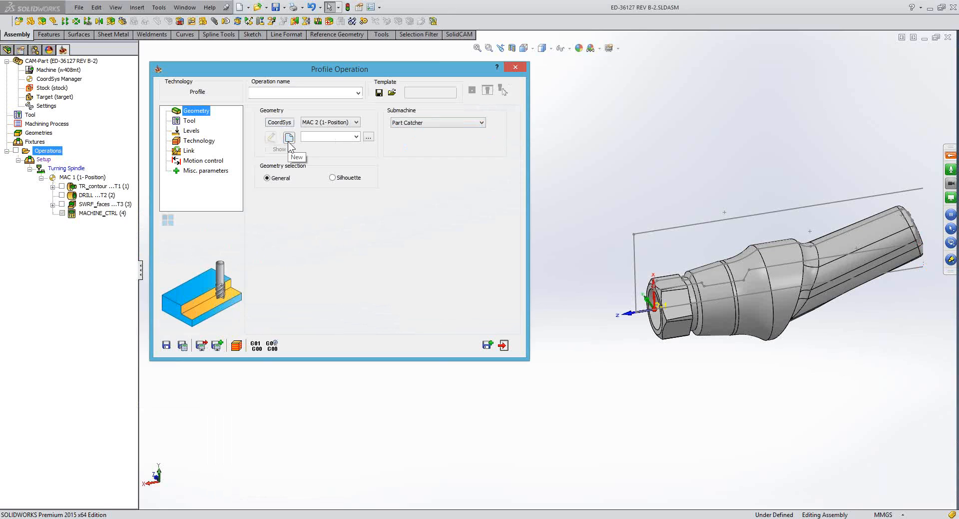
{"action": "middle_click_drag", "start_coordinate": [287, 142], "coordinate": [617, 280]}
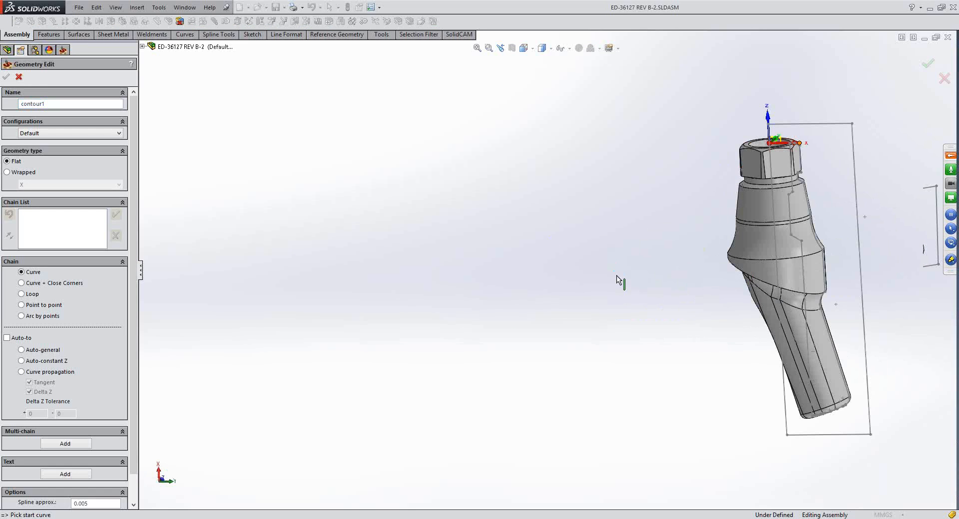
{"action": "scroll", "coordinate": [617, 279], "scroll_direction": "up", "scroll_amount": 5}
{"action": "scroll", "coordinate": [618, 280], "scroll_direction": "up", "scroll_amount": 3}
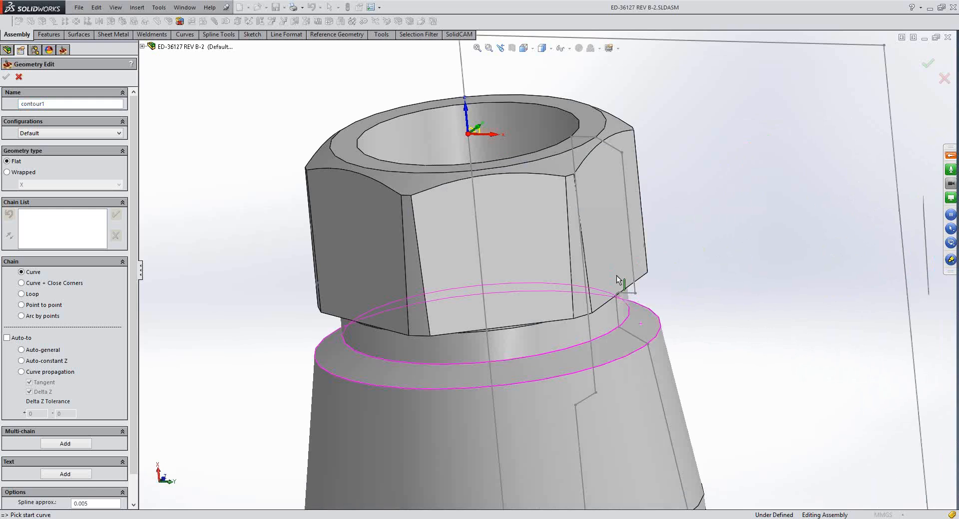
{"action": "left_click", "coordinate": [617, 276]}
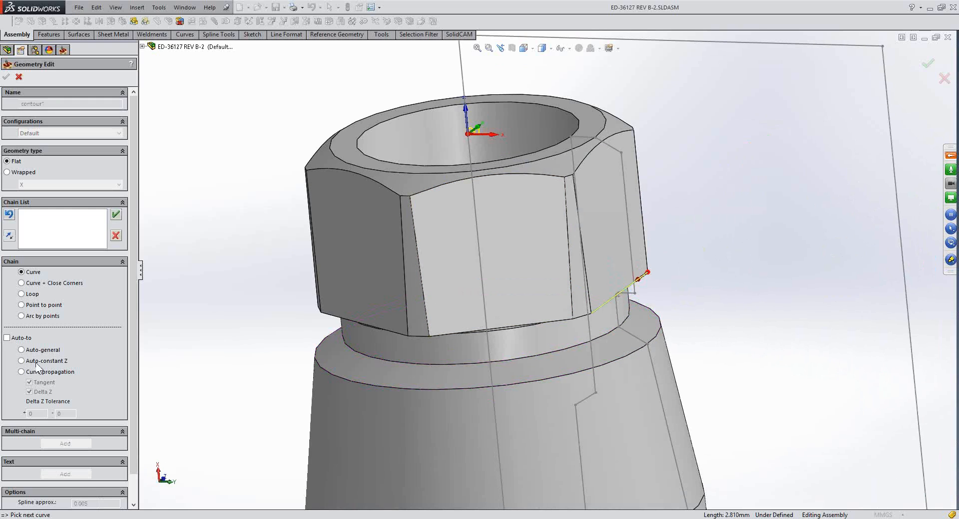
{"action": "left_click", "coordinate": [287, 117]}
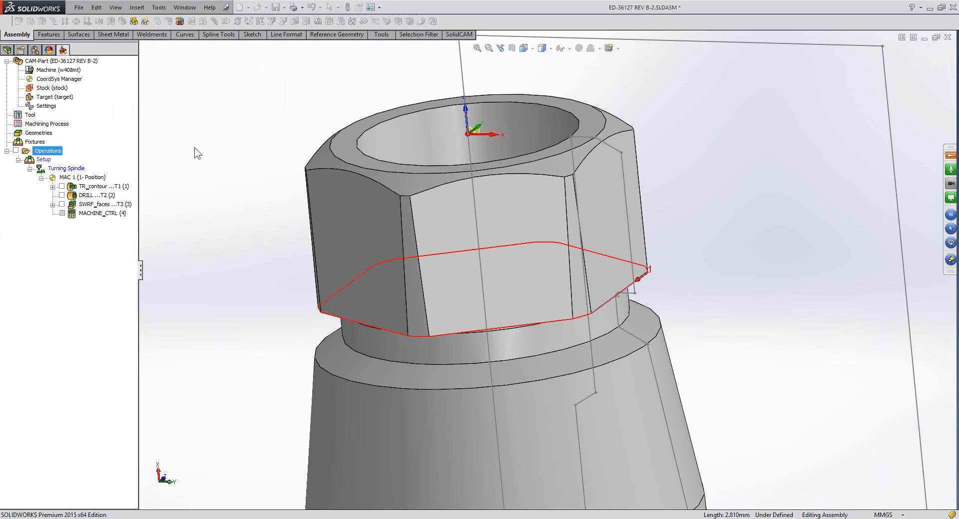
Create an end mill for the profile operation with an 8 mm arbor diameter and a 40 mm outside holder length
{"action": "left_click", "coordinate": [189, 120]}
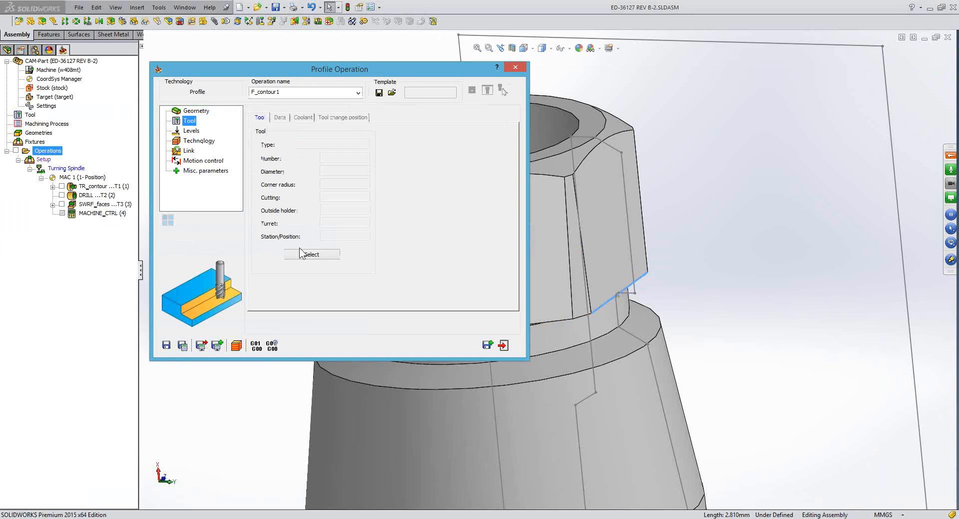
{"action": "left_click", "coordinate": [301, 252]}
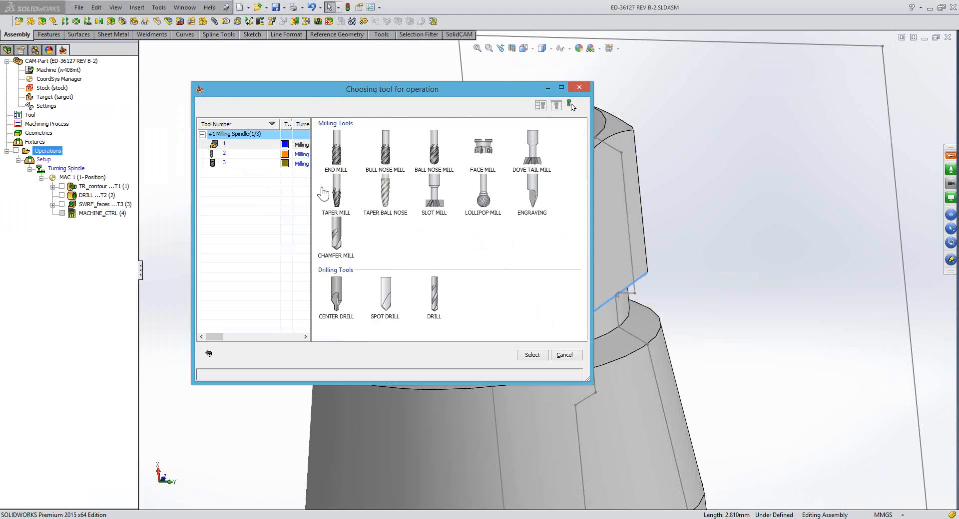
{"action": "left_click", "coordinate": [322, 189]}
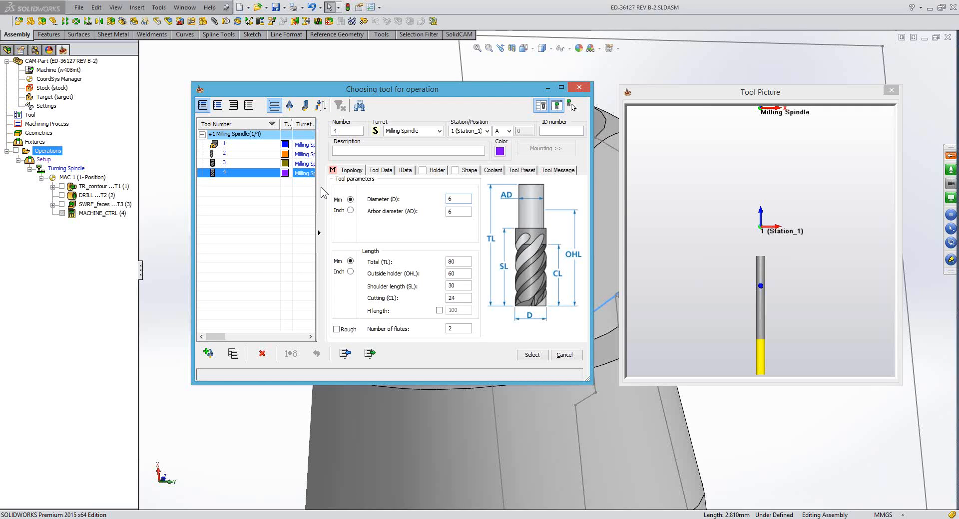
{"action": "key", "text": "Tab"}
{"action": "type", "text": "8"}
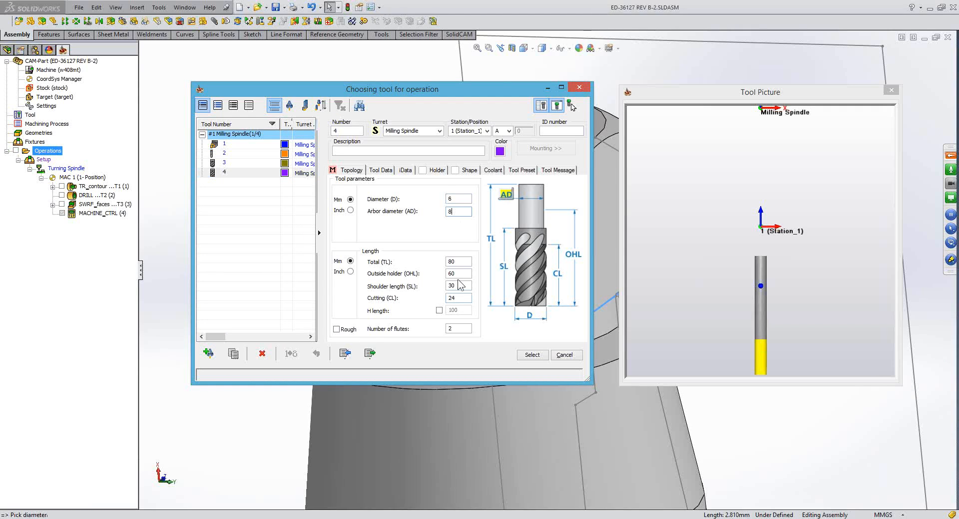
{"action": "key", "text": "Tab"}
{"action": "key", "text": "Tab"}
{"action": "type", "text": "40"}
{"action": "key", "text": "Tab"}
{"action": "key", "text": "Tab"}
Assign the STL holder HSK E 40 SRK 8X 45 from the global W408MT library to the end mill
{"action": "key", "text": "ctrl+Tab"}
{"action": "key", "text": "ctrl+Tab"}
{"action": "key", "text": "ctrl+Tab"}
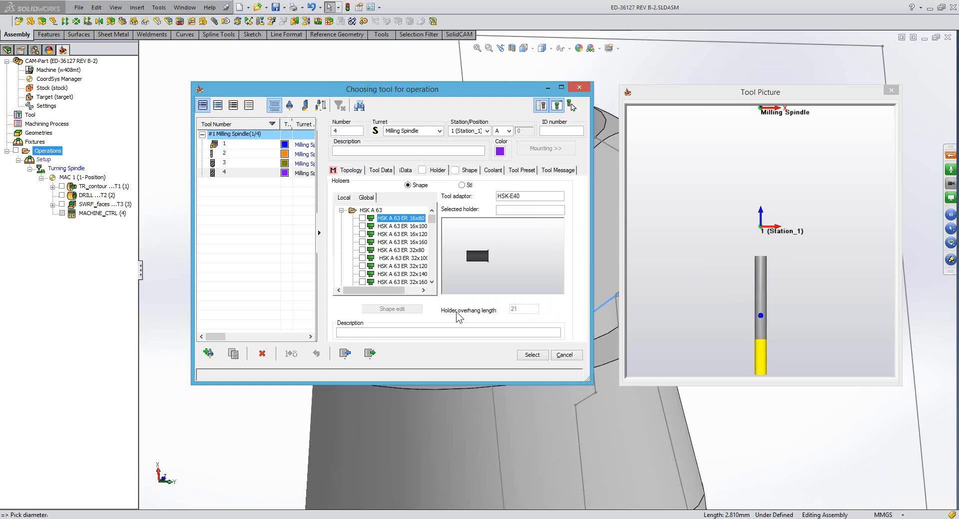
{"action": "left_click", "coordinate": [358, 198]}
{"action": "left_click", "coordinate": [365, 198]}
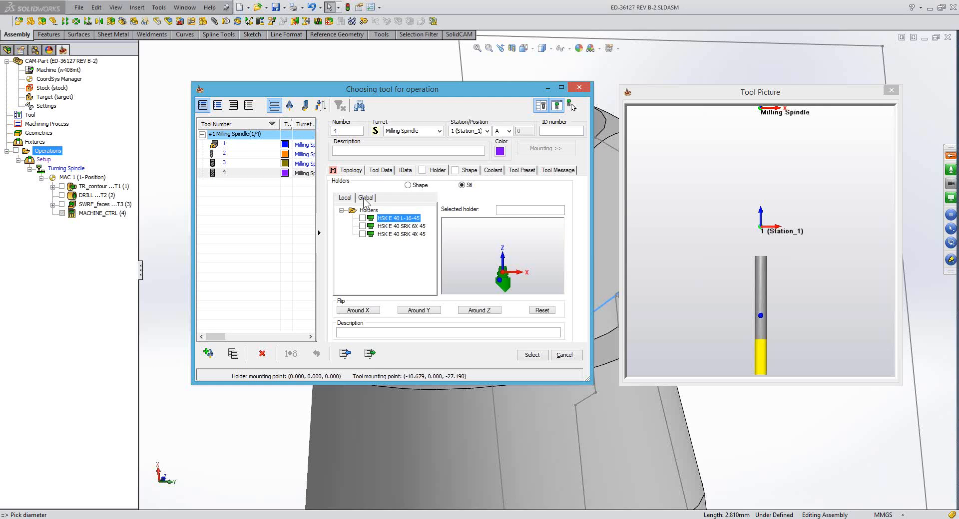
{"action": "left_click", "coordinate": [363, 198]}
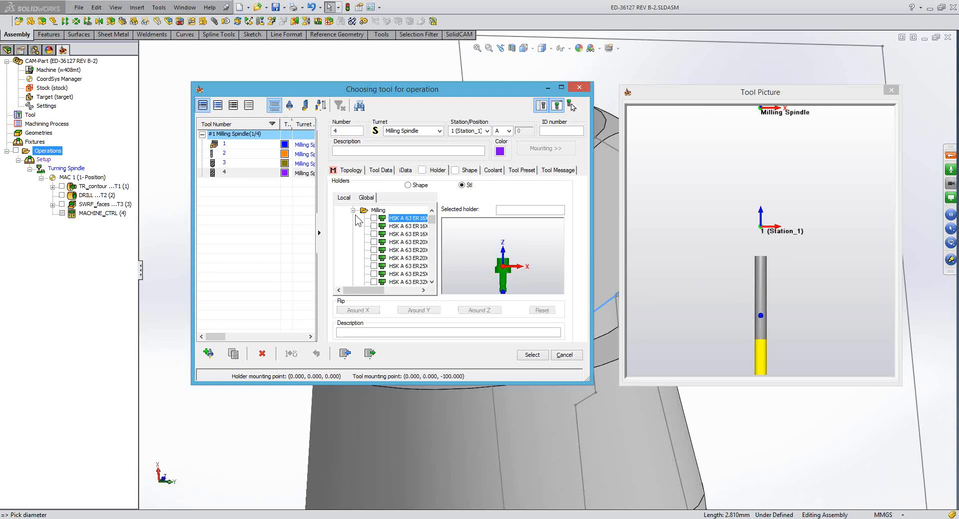
{"action": "left_click", "coordinate": [354, 211]}
{"action": "left_click", "coordinate": [353, 219]}
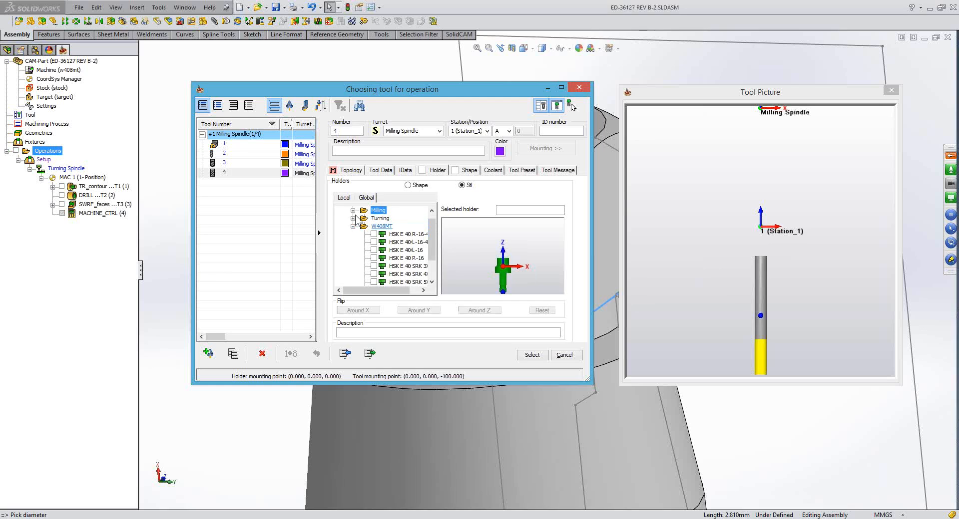
{"action": "left_click_drag", "start_coordinate": [401, 291], "coordinate": [414, 290]}
{"action": "left_click_drag", "start_coordinate": [432, 240], "coordinate": [434, 249]}
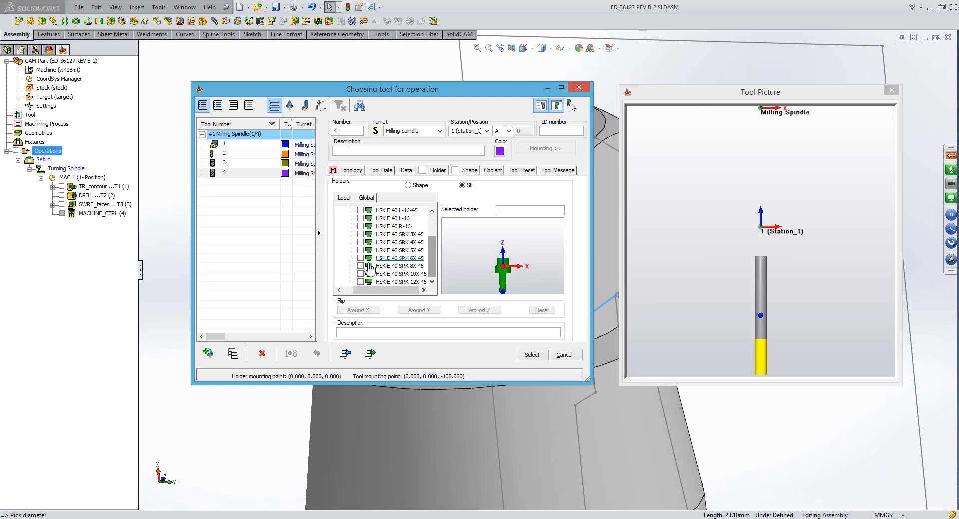
{"action": "left_click", "coordinate": [369, 266]}
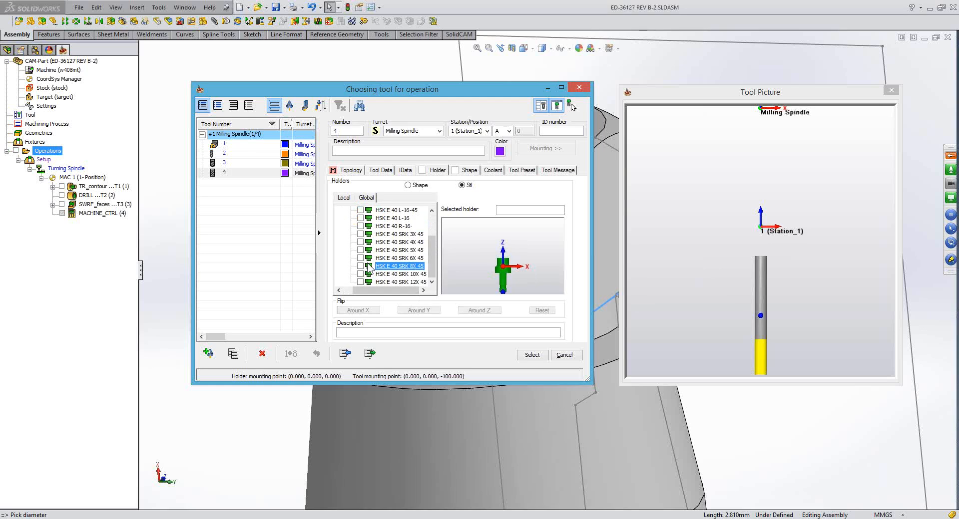
{"action": "left_click", "coordinate": [360, 266]}
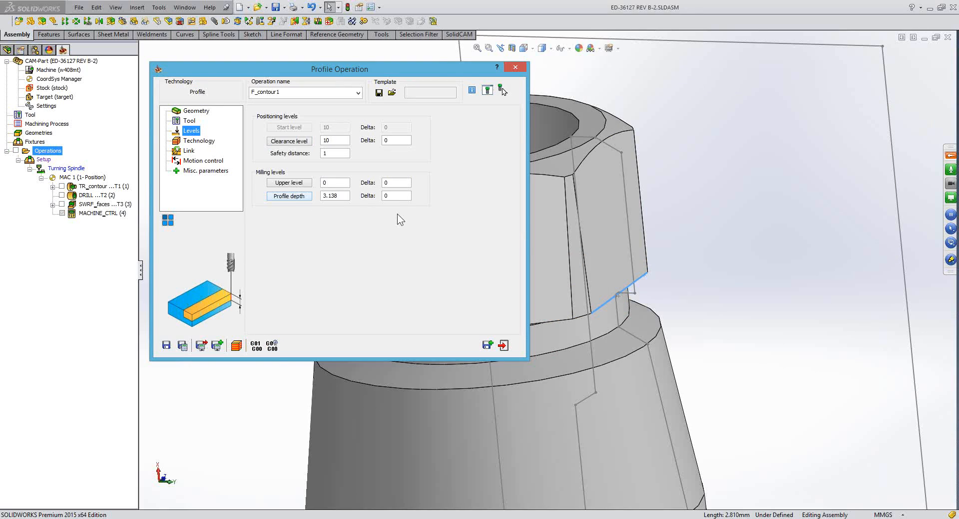
Set the profile depth to 3.828 from the circular edge at the base of the neck below the hexagon
{"action": "left_click", "coordinate": [289, 195]}
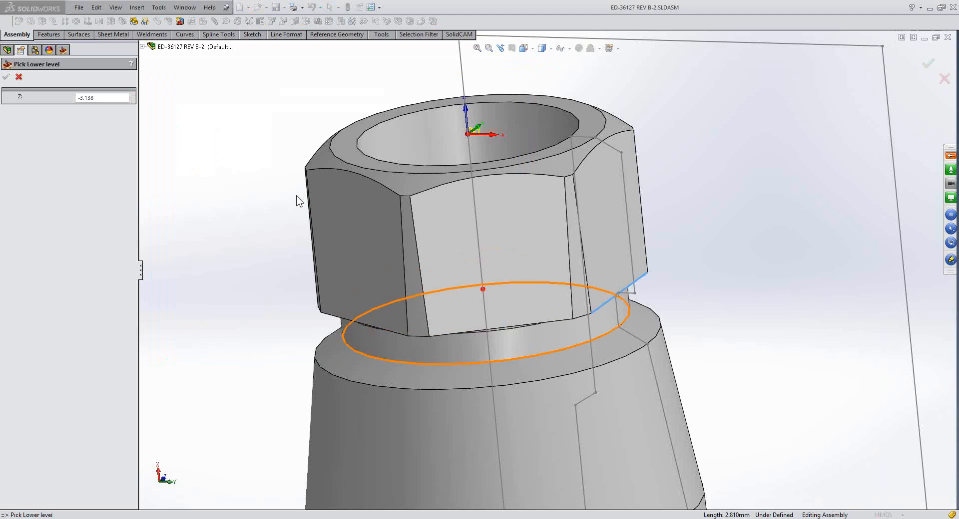
{"action": "left_click", "coordinate": [569, 348]}
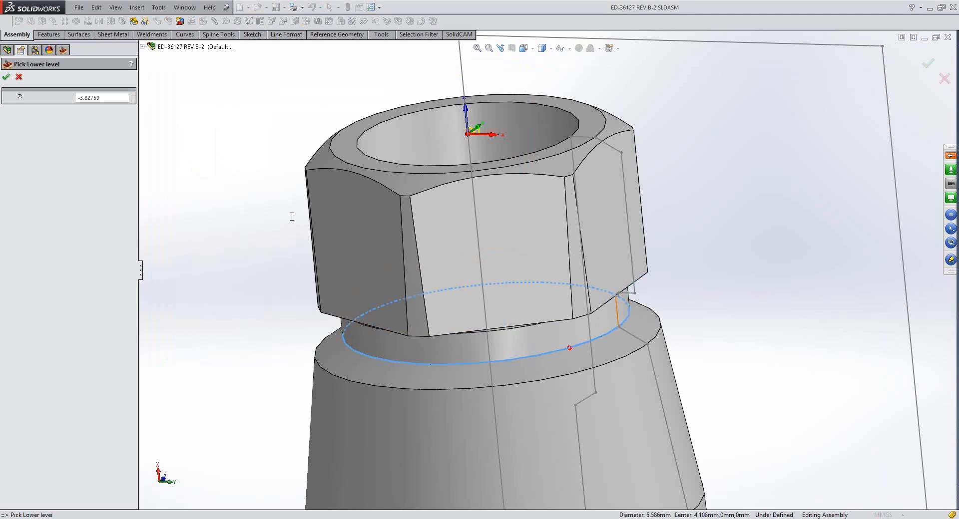
{"action": "right_click", "coordinate": [220, 177]}
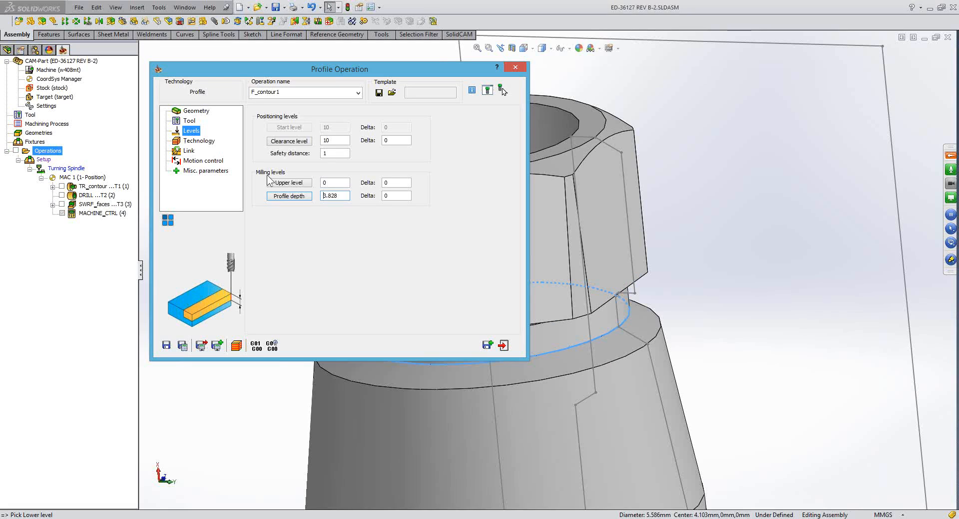
Define the arc lead-in with radius 10 and arc angle 45, and calculate the profile operation
{"action": "left_click", "coordinate": [196, 141]}
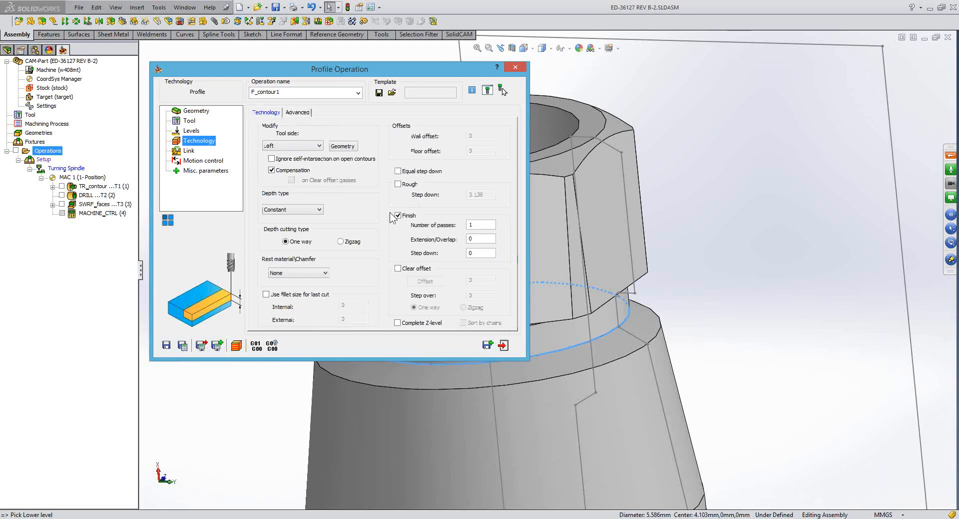
{"action": "left_click", "coordinate": [188, 150]}
{"action": "double_click", "coordinate": [330, 242]}
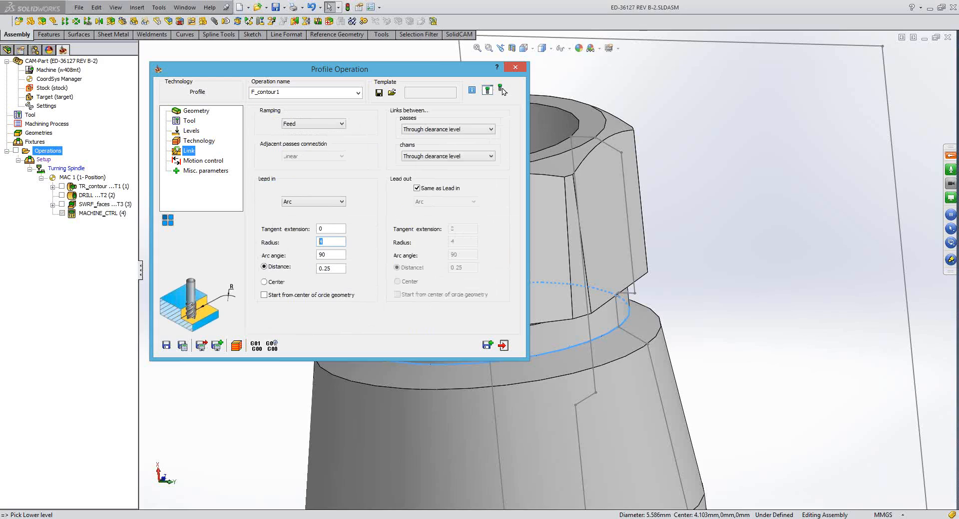
{"action": "type", "text": "10"}
{"action": "key", "text": "Tab"}
{"action": "type", "text": "45"}
{"action": "key", "text": "Tab"}
{"action": "left_click", "coordinate": [182, 346]}
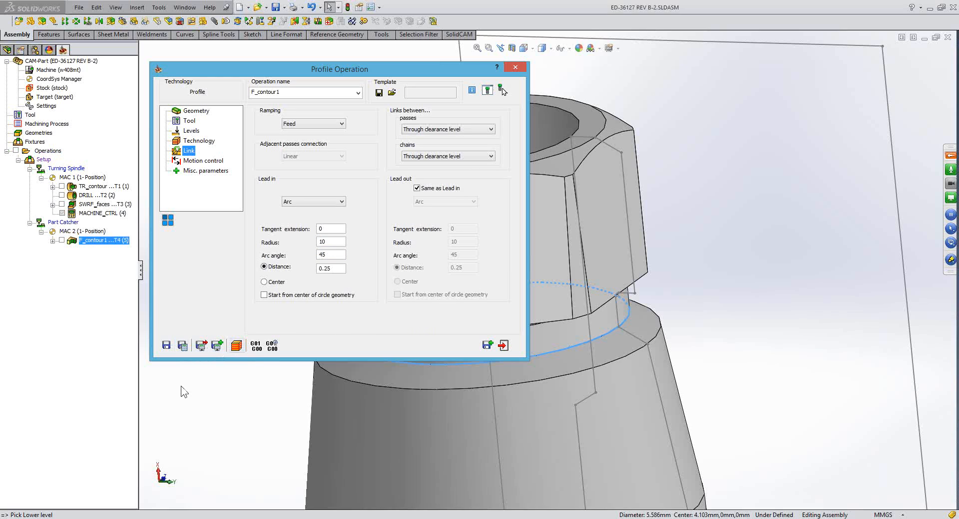
Simulate the profile toolpath on the model and on the stock in the part catcher jaws, declining further crash checking
{"action": "left_click", "coordinate": [55, 496]}
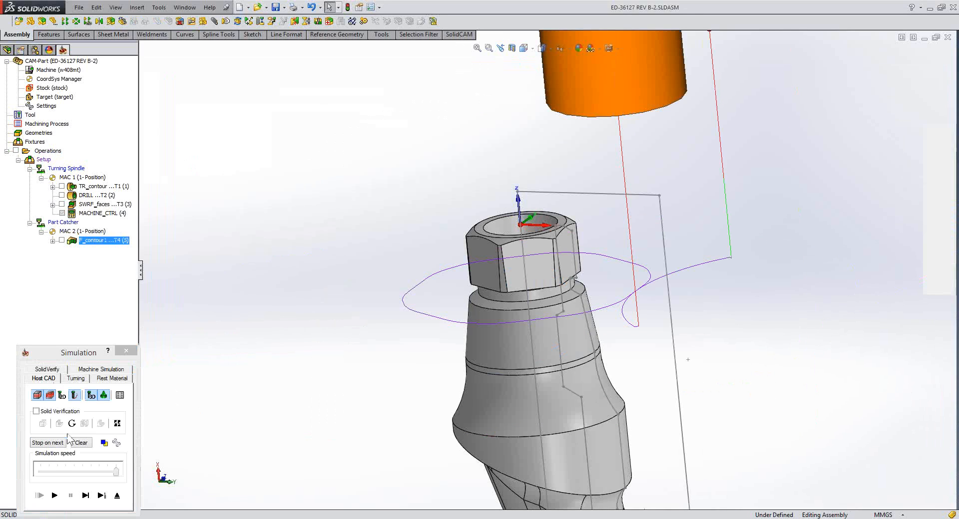
{"action": "left_click", "coordinate": [101, 369]}
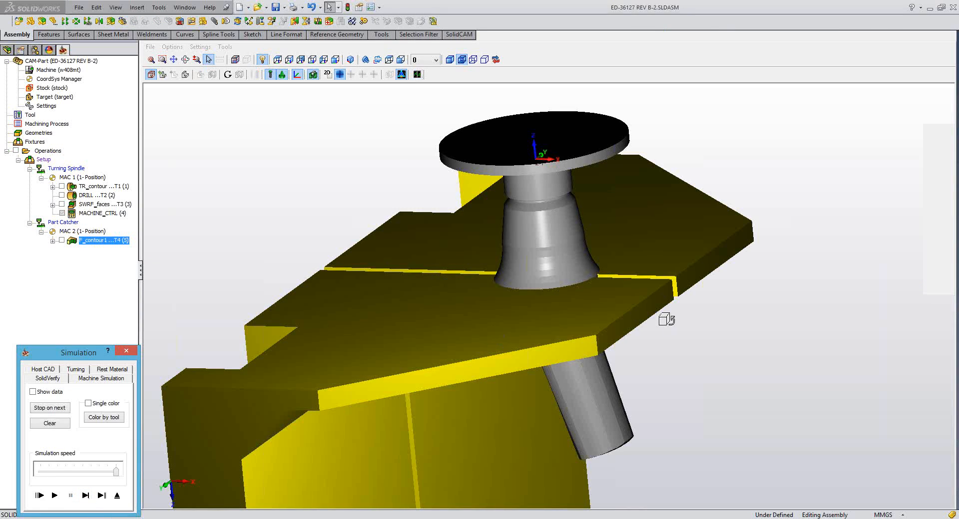
{"action": "middle_click_drag", "start_coordinate": [666, 319], "coordinate": [670, 325]}
{"action": "scroll", "coordinate": [540, 260], "scroll_direction": "down", "scroll_amount": 5}
{"action": "scroll", "coordinate": [538, 258], "scroll_direction": "up", "scroll_amount": 3}
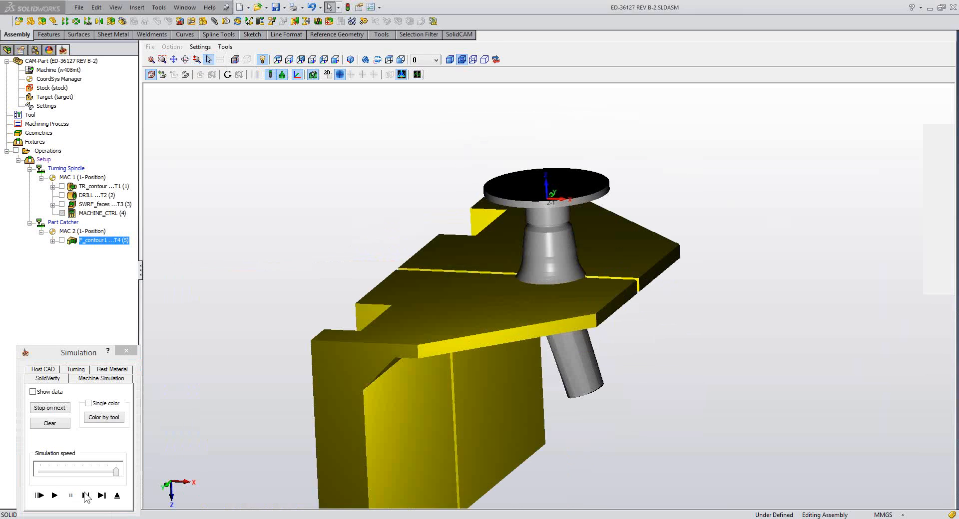
{"action": "left_click", "coordinate": [86, 496]}
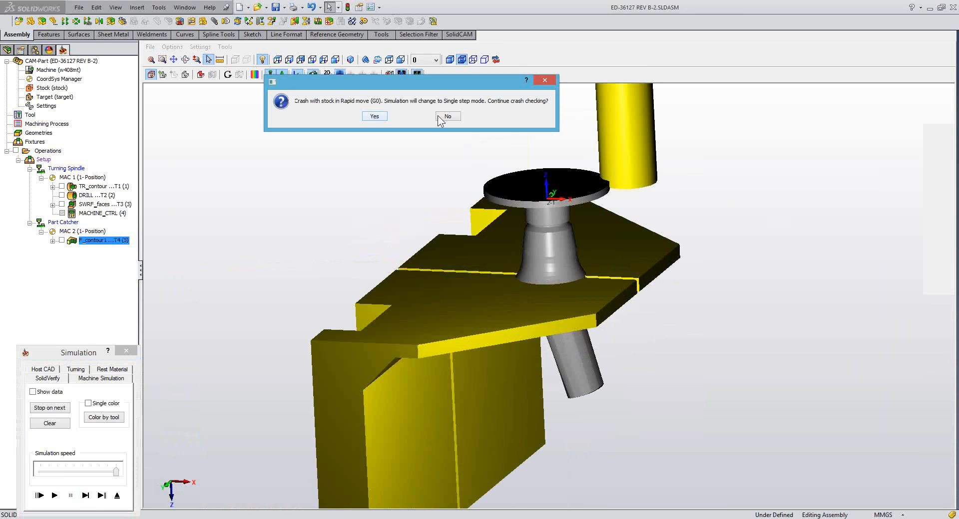
{"action": "left_click", "coordinate": [447, 117]}
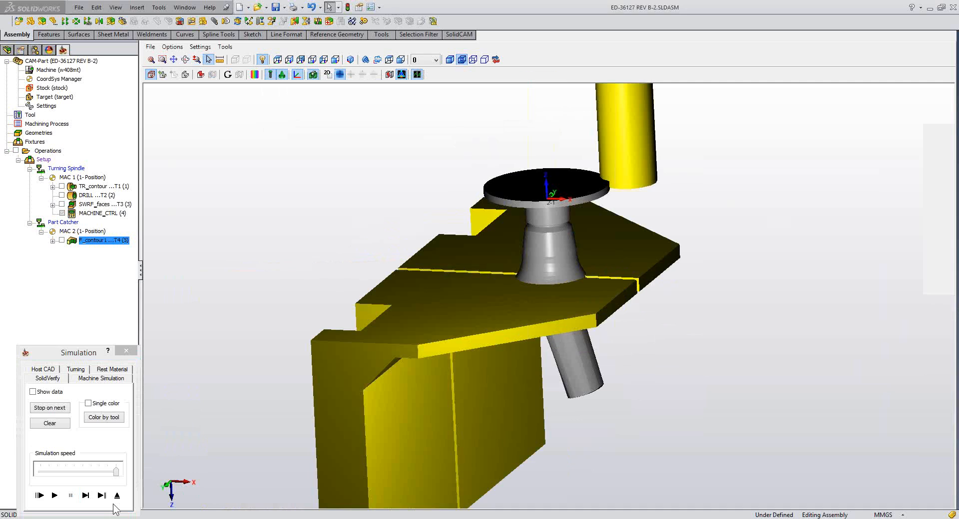
{"action": "left_click", "coordinate": [113, 505]}
{"action": "left_click", "coordinate": [118, 496]}
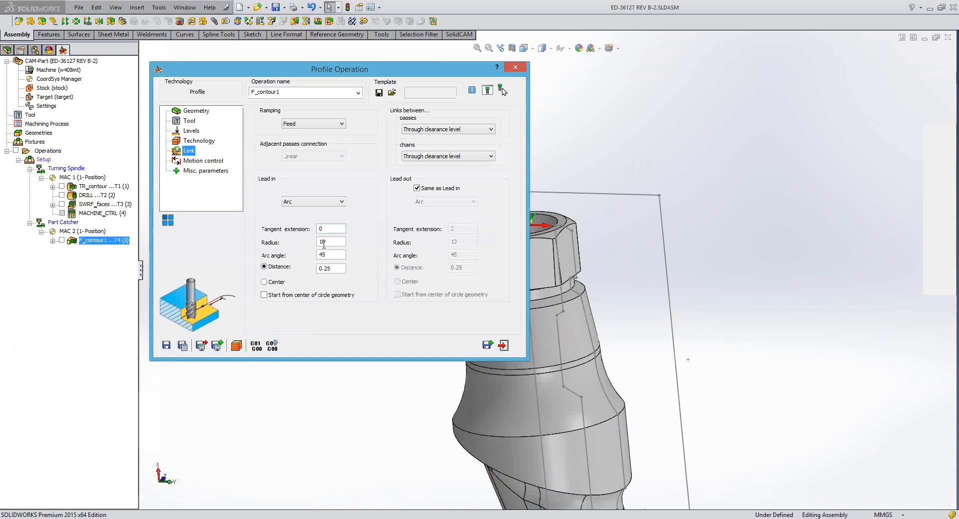
Set the lead-in arc angle to 60 and close the profile operation
{"action": "left_click_drag", "start_coordinate": [329, 255], "coordinate": [309, 260]}
{"action": "type", "text": "60"}
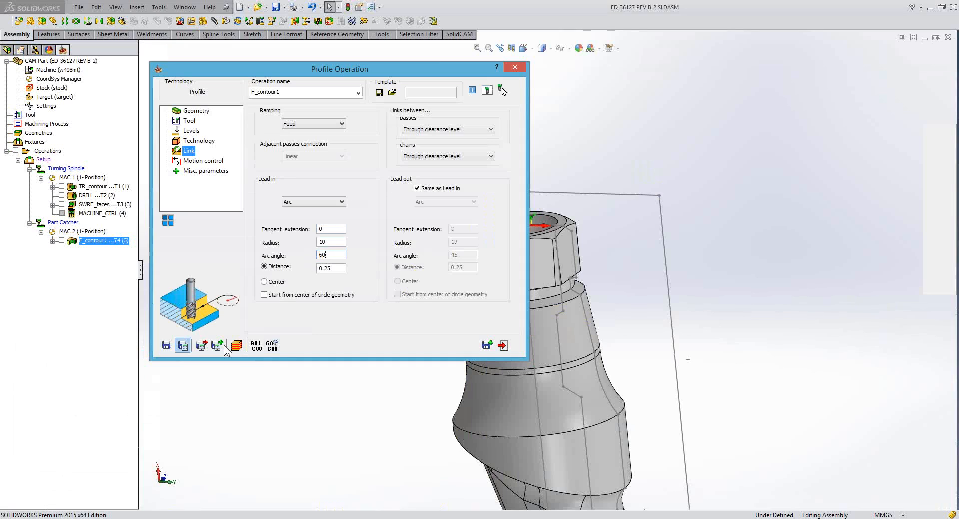
{"action": "left_click", "coordinate": [501, 346]}
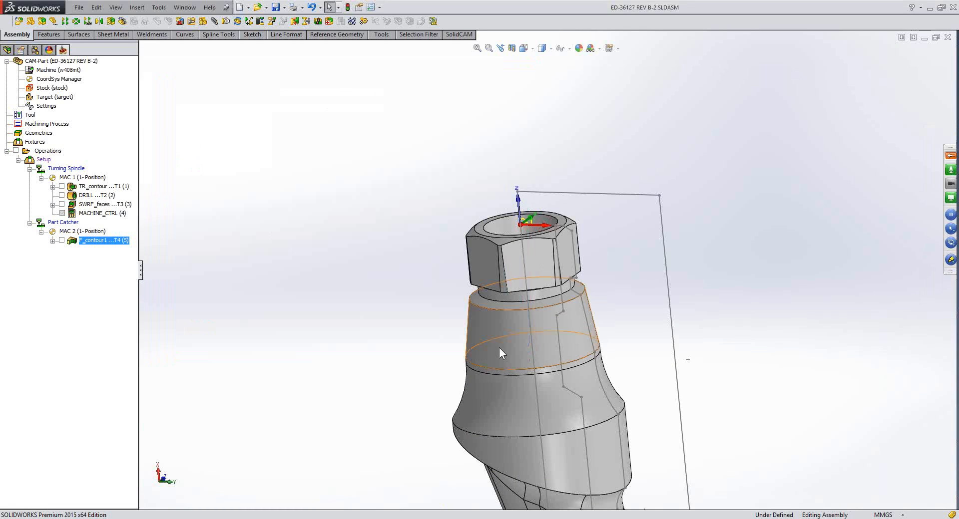
Open the machine simulation for all operations and make the stock transparent to reveal the target part
{"action": "right_click", "coordinate": [47, 150]}
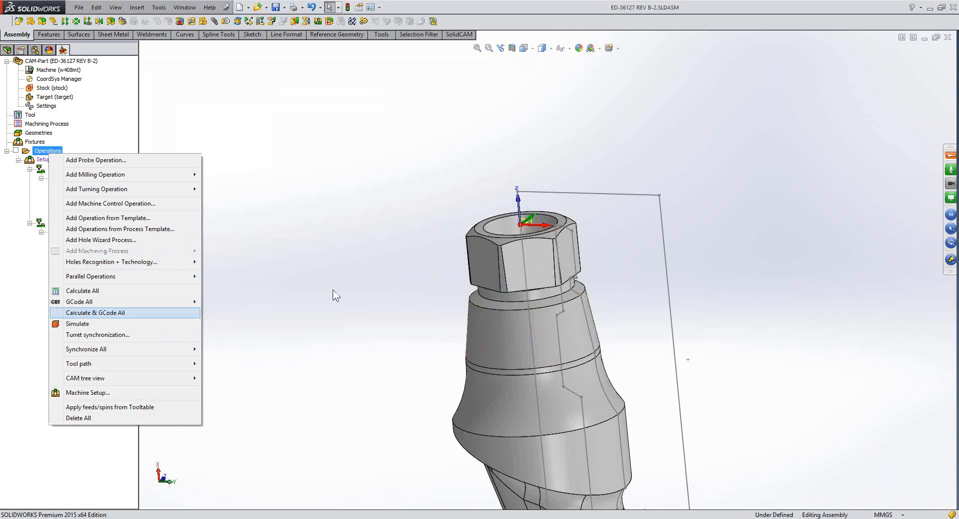
{"action": "left_click", "coordinate": [77, 324]}
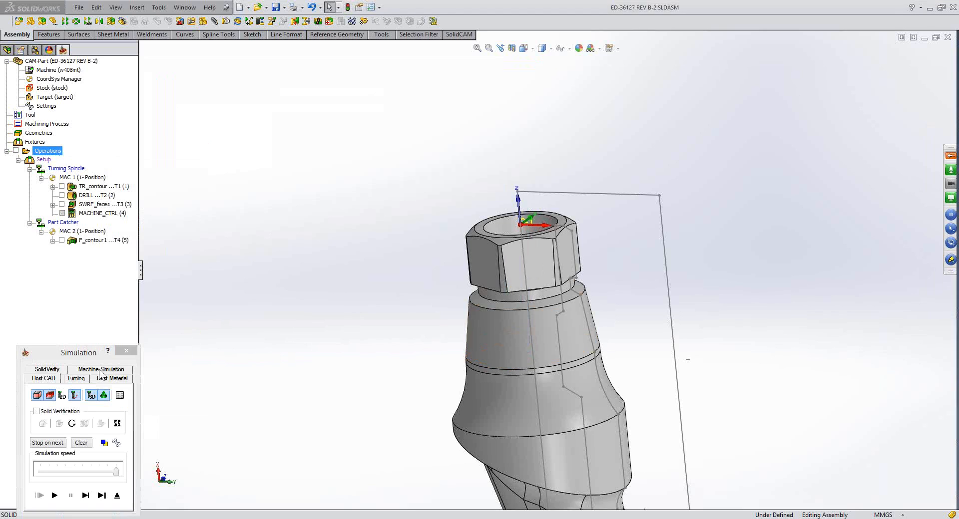
{"action": "left_click", "coordinate": [101, 370]}
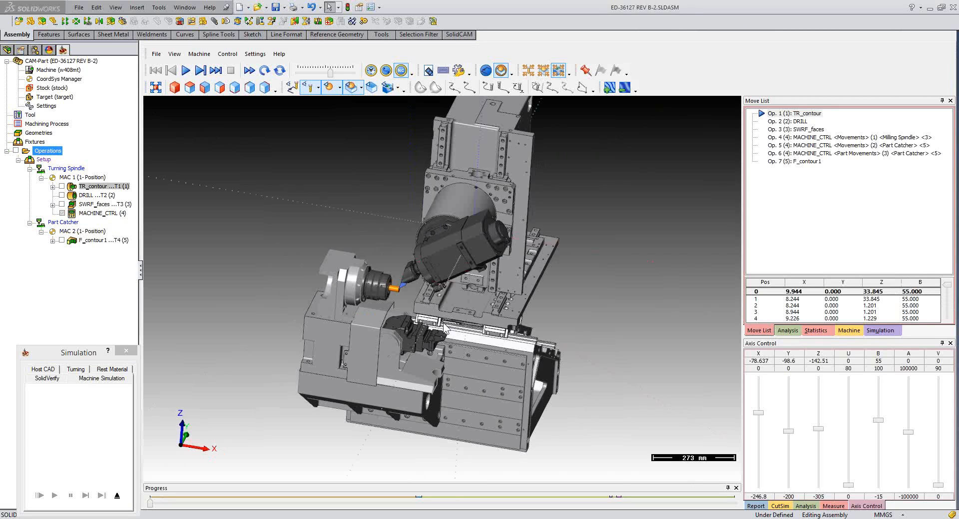
{"action": "scroll", "coordinate": [446, 329], "scroll_direction": "up", "scroll_amount": 4}
{"action": "scroll", "coordinate": [293, 105], "scroll_direction": "up", "scroll_amount": 3}
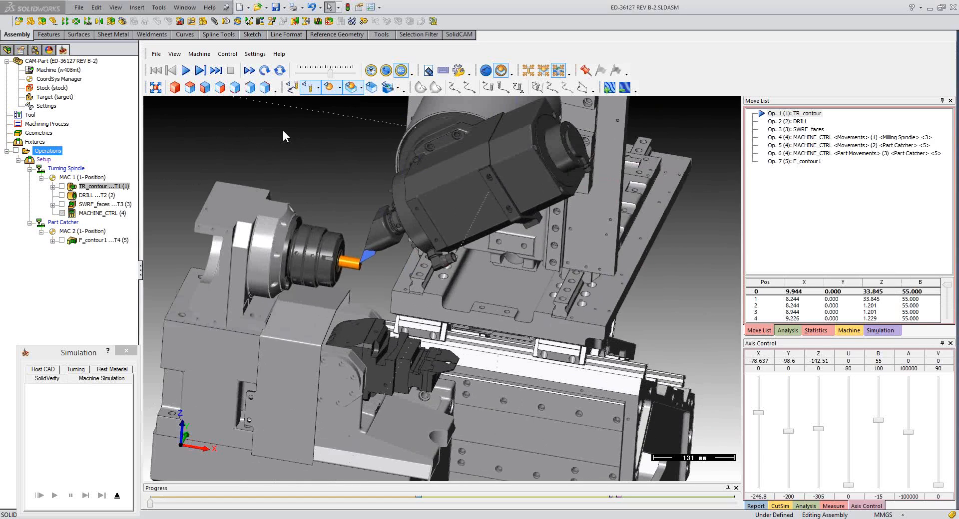
{"action": "left_click", "coordinate": [205, 88]}
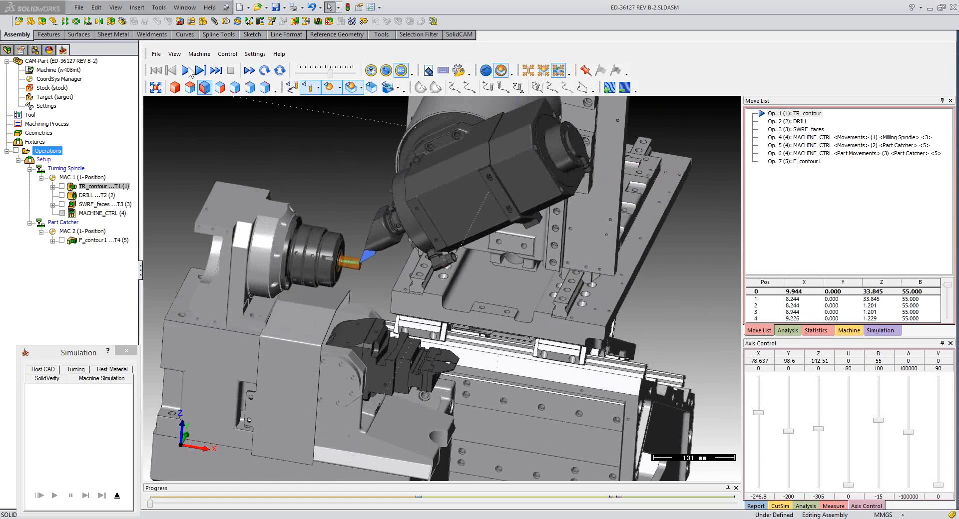
Play the machine simulation from TR_contour through drilling, swarf milling and the part catcher transfer, up to the F_contour1 operation
{"action": "left_click", "coordinate": [188, 72]}
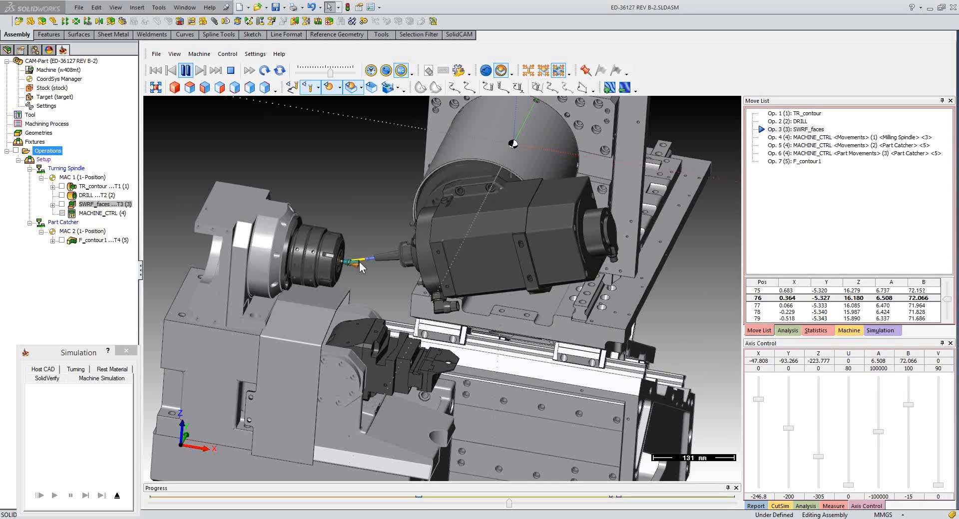
{"action": "scroll", "coordinate": [358, 262], "scroll_direction": "up", "scroll_amount": 3}
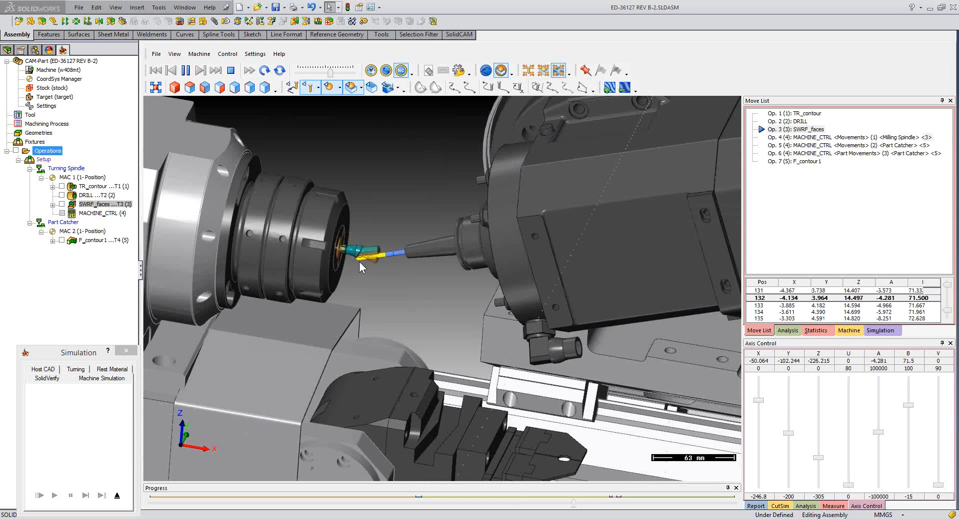
{"action": "left_click", "coordinate": [185, 72]}
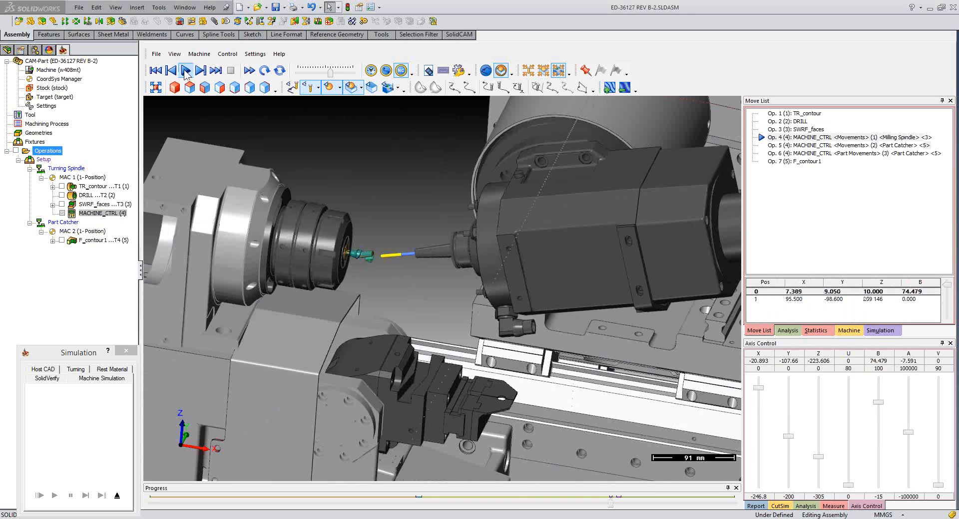
{"action": "scroll", "coordinate": [530, 293], "scroll_direction": "down", "scroll_amount": 2}
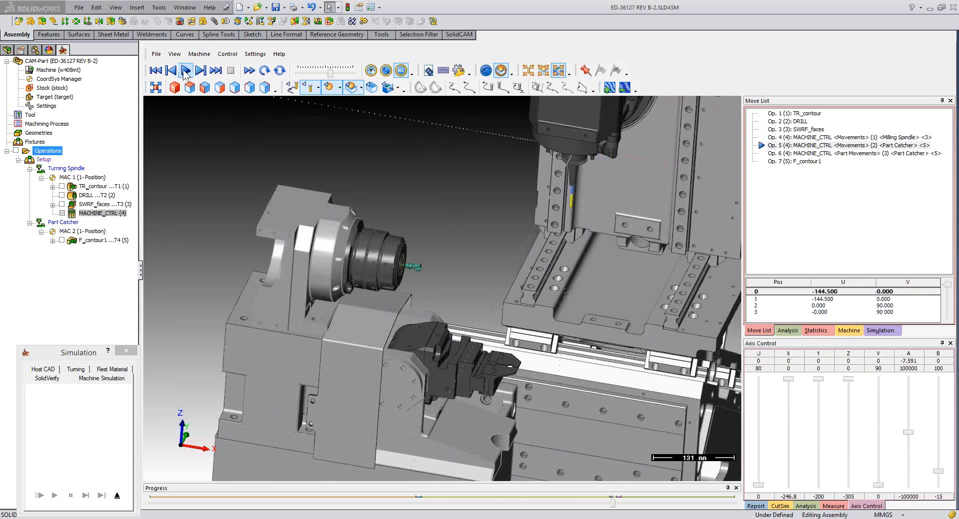
{"action": "left_click", "coordinate": [186, 72]}
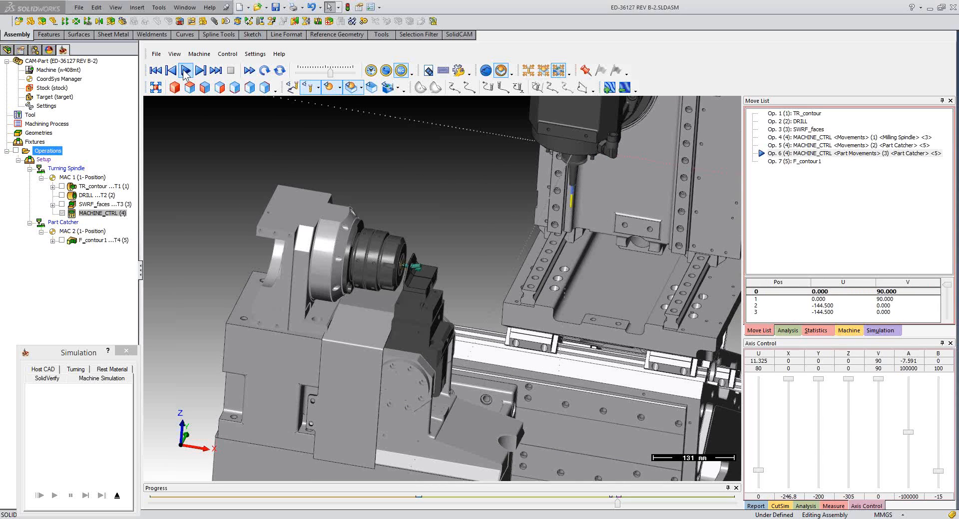
{"action": "left_click", "coordinate": [186, 71]}
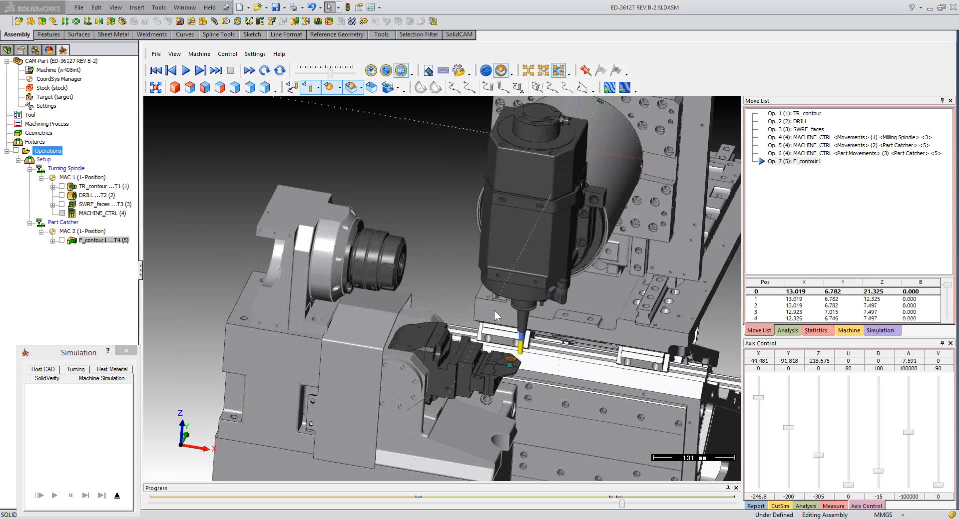
Inspect the mill above the clamped abutment and play the F_contour1 hexagon milling through to its final position
{"action": "scroll", "coordinate": [494, 310], "scroll_direction": "up", "scroll_amount": 2}
{"action": "scroll", "coordinate": [494, 310], "scroll_direction": "up", "scroll_amount": 3}
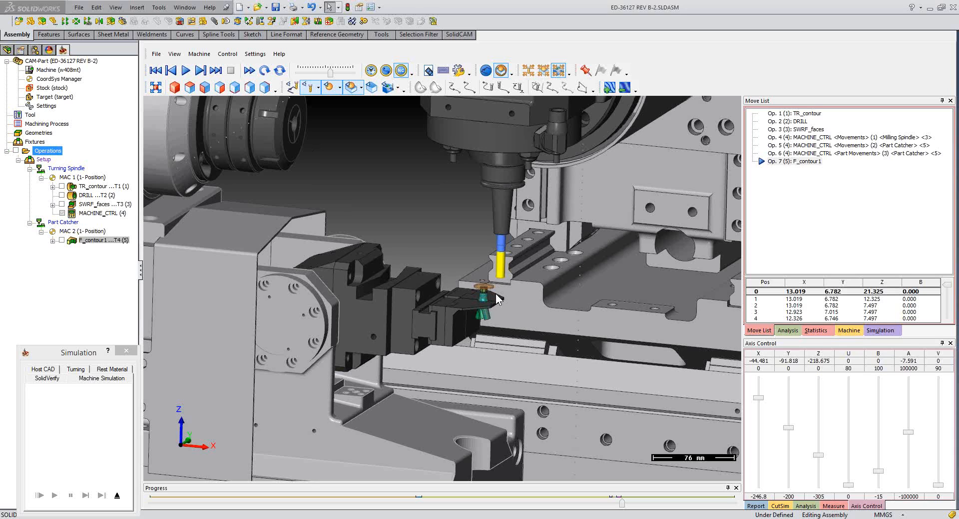
{"action": "scroll", "coordinate": [497, 298], "scroll_direction": "up", "scroll_amount": 1}
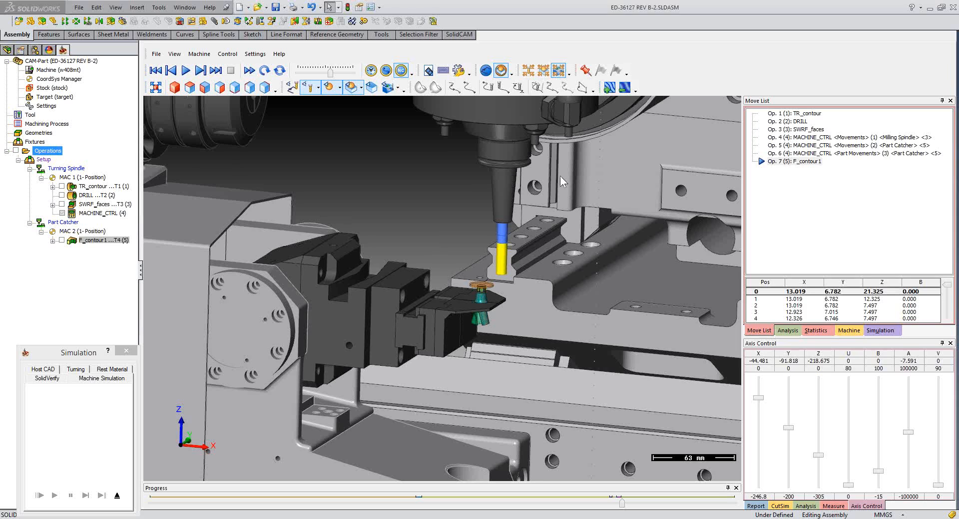
{"action": "scroll", "coordinate": [559, 176], "scroll_direction": "down", "scroll_amount": 2}
{"action": "middle_click_drag", "start_coordinate": [546, 106], "coordinate": [497, 246]}
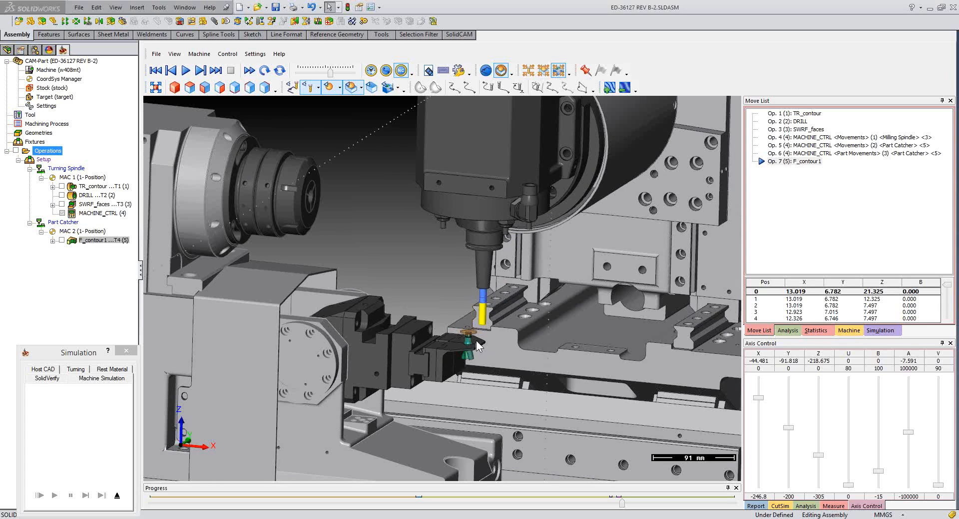
{"action": "scroll", "coordinate": [475, 341], "scroll_direction": "up", "scroll_amount": 3}
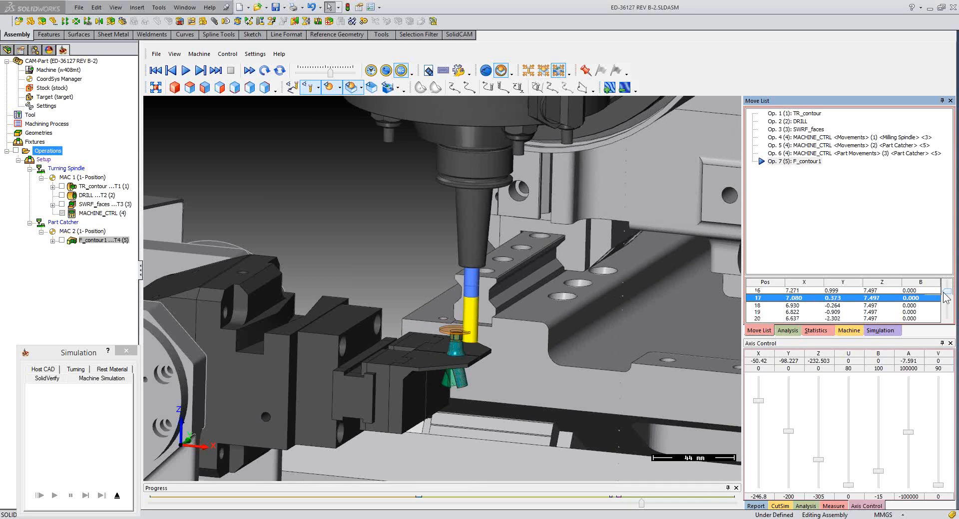
{"action": "left_click", "coordinate": [171, 72]}
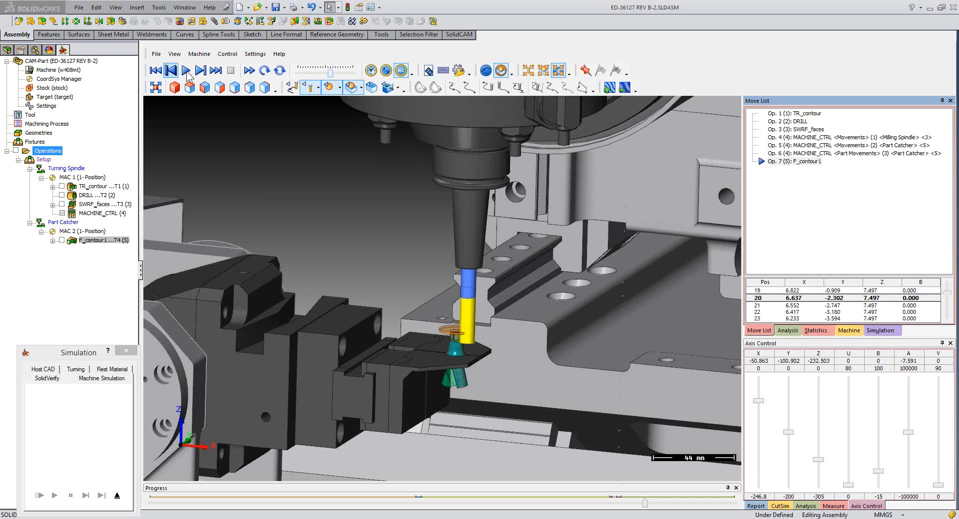
{"action": "left_click", "coordinate": [186, 71]}
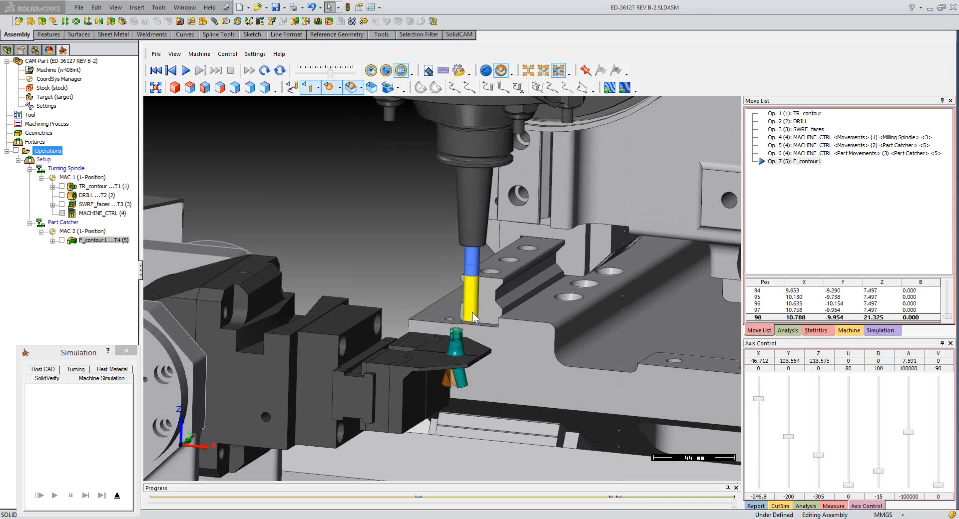
Inspect the milled hexagon on the abutment closely against the transparent target part
{"action": "scroll", "coordinate": [419, 292], "scroll_direction": "up", "scroll_amount": 5}
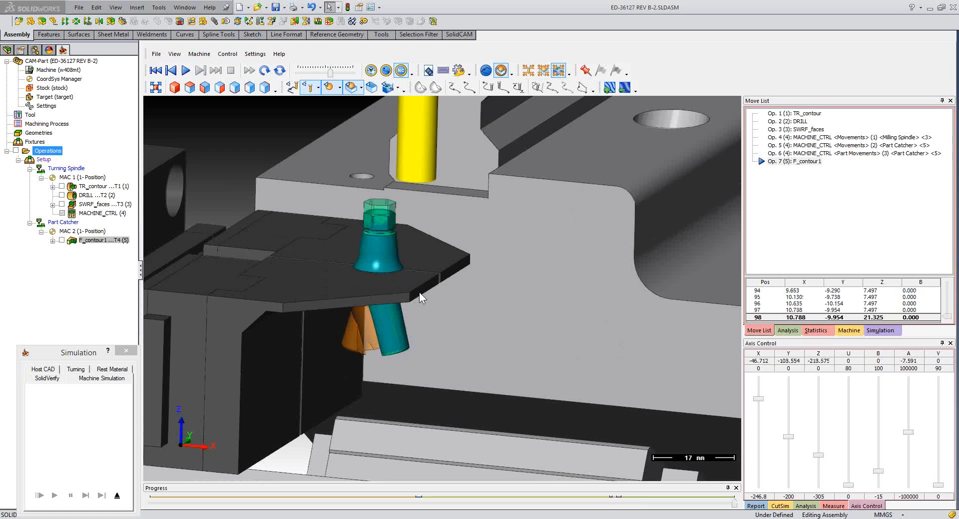
{"action": "scroll", "coordinate": [421, 280], "scroll_direction": "up", "scroll_amount": 2}
{"action": "scroll", "coordinate": [421, 280], "scroll_direction": "up", "scroll_amount": 10}
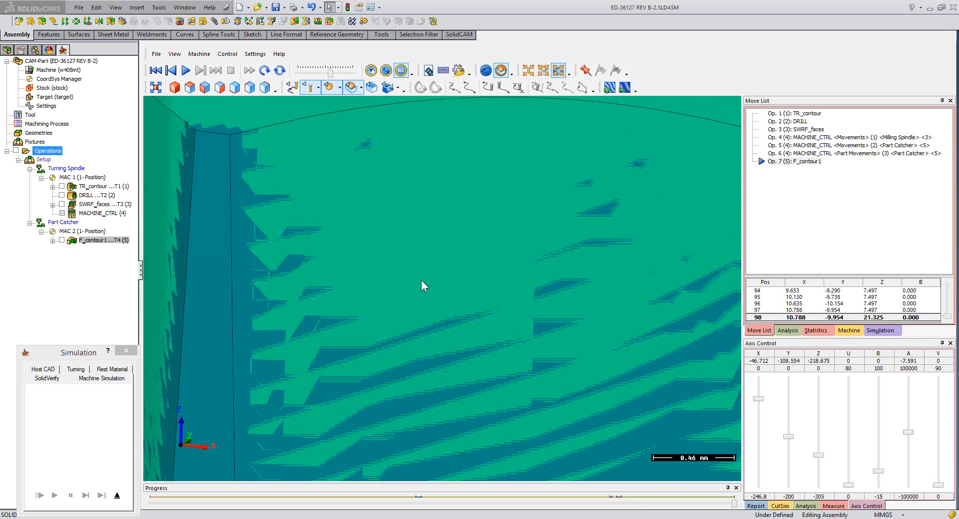
{"action": "scroll", "coordinate": [439, 247], "scroll_direction": "down", "scroll_amount": 4}
{"action": "scroll", "coordinate": [428, 226], "scroll_direction": "down", "scroll_amount": 3}
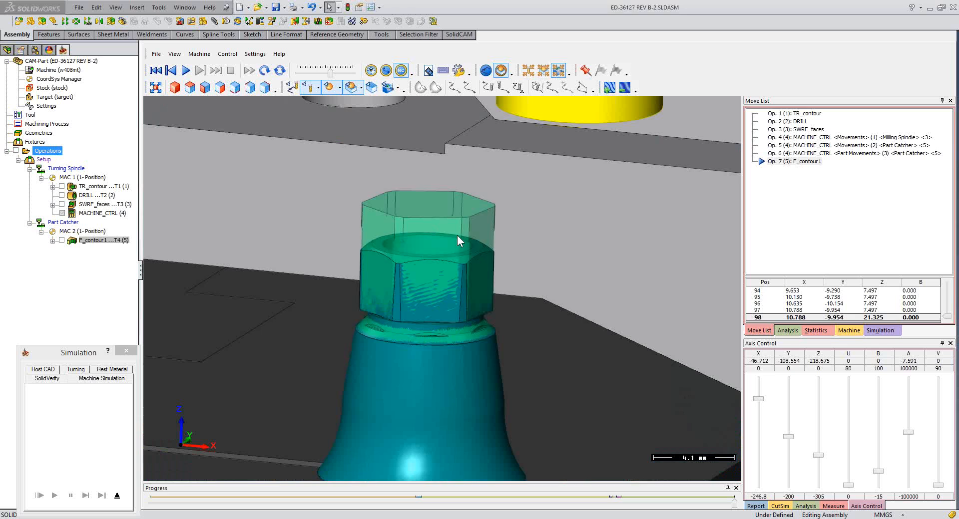
{"action": "scroll", "coordinate": [458, 238], "scroll_direction": "up", "scroll_amount": 1}
{"action": "scroll", "coordinate": [489, 325], "scroll_direction": "down", "scroll_amount": 6}
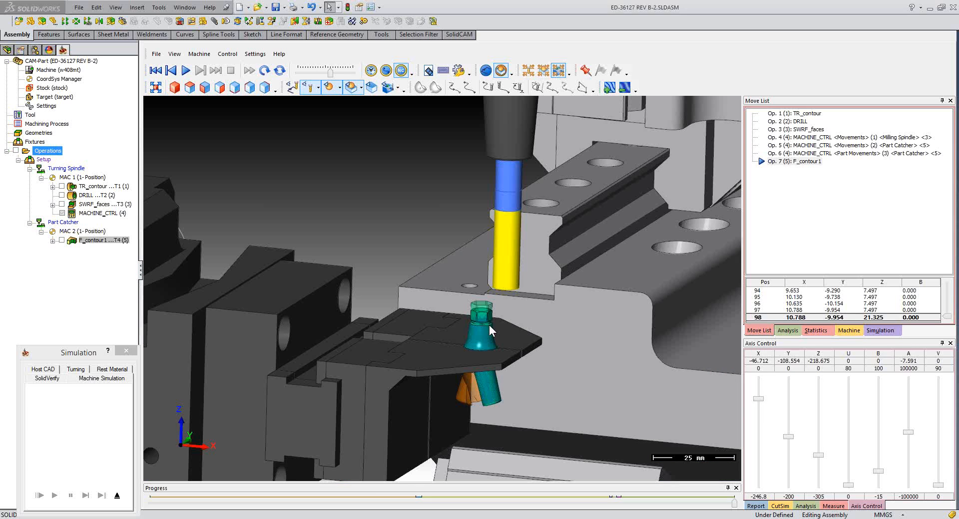
Examine how the part catcher jaws hold the abutment relative to the spindle and tool, and exit the simulation
{"action": "scroll", "coordinate": [482, 337], "scroll_direction": "down", "scroll_amount": 1}
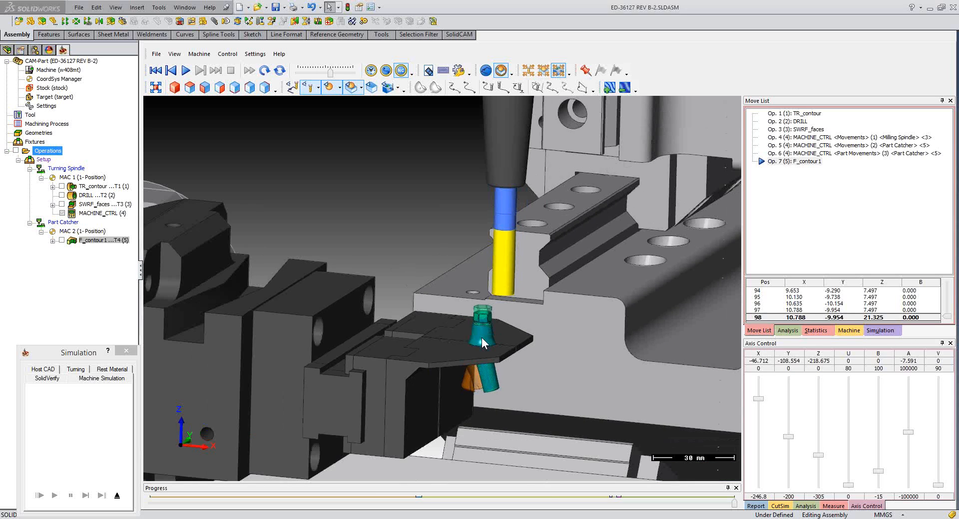
{"action": "scroll", "coordinate": [481, 337], "scroll_direction": "down", "scroll_amount": 4}
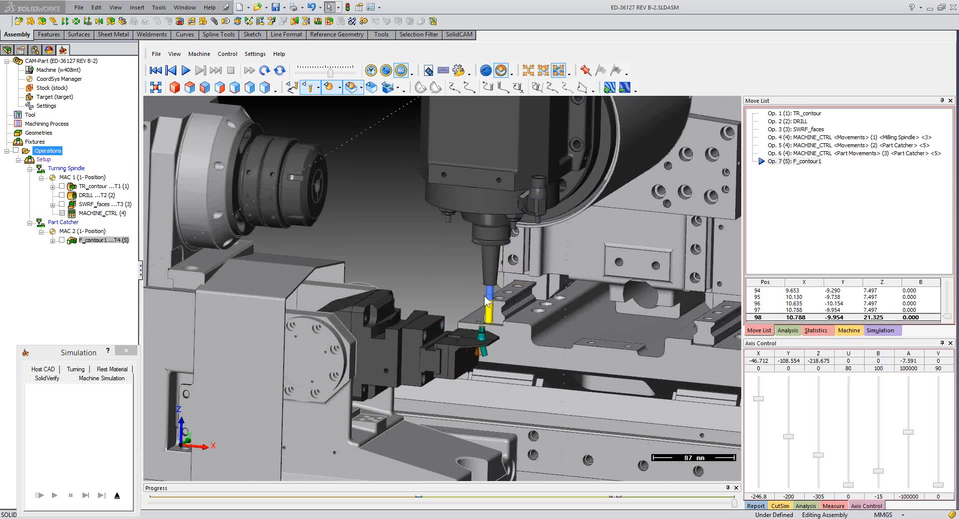
{"action": "scroll", "coordinate": [480, 298], "scroll_direction": "down", "scroll_amount": 1}
{"action": "scroll", "coordinate": [474, 296], "scroll_direction": "down", "scroll_amount": 1}
{"action": "middle_click_drag", "start_coordinate": [473, 296], "coordinate": [477, 326]}
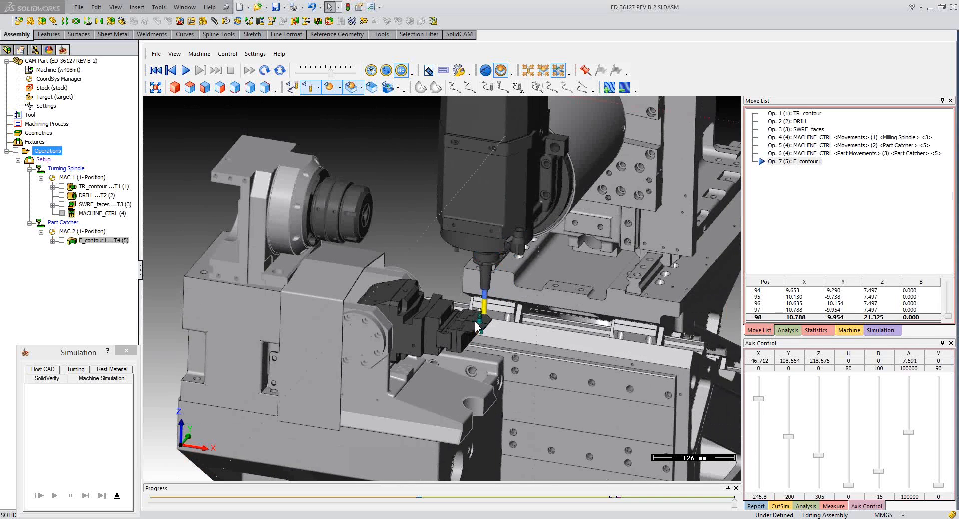
{"action": "scroll", "coordinate": [475, 326], "scroll_direction": "up", "scroll_amount": 1}
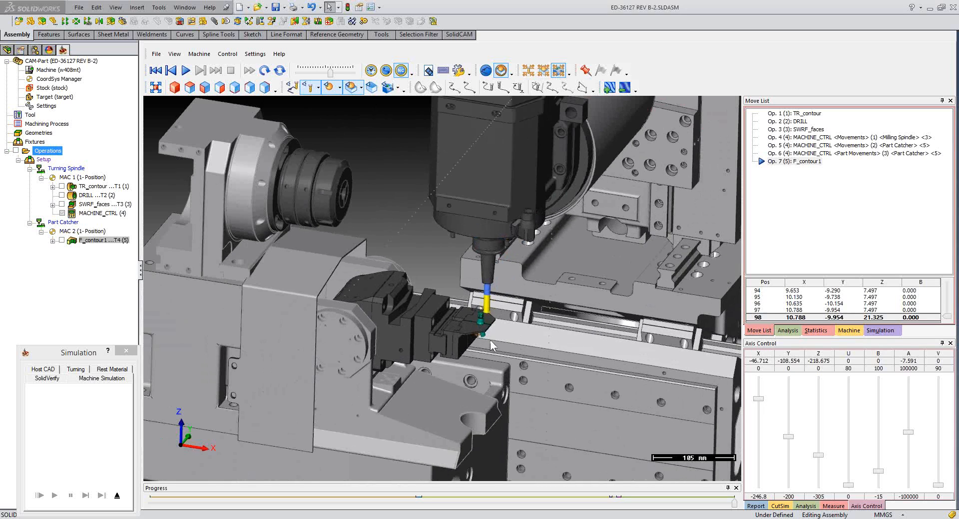
{"action": "middle_click_drag", "start_coordinate": [490, 340], "coordinate": [473, 319]}
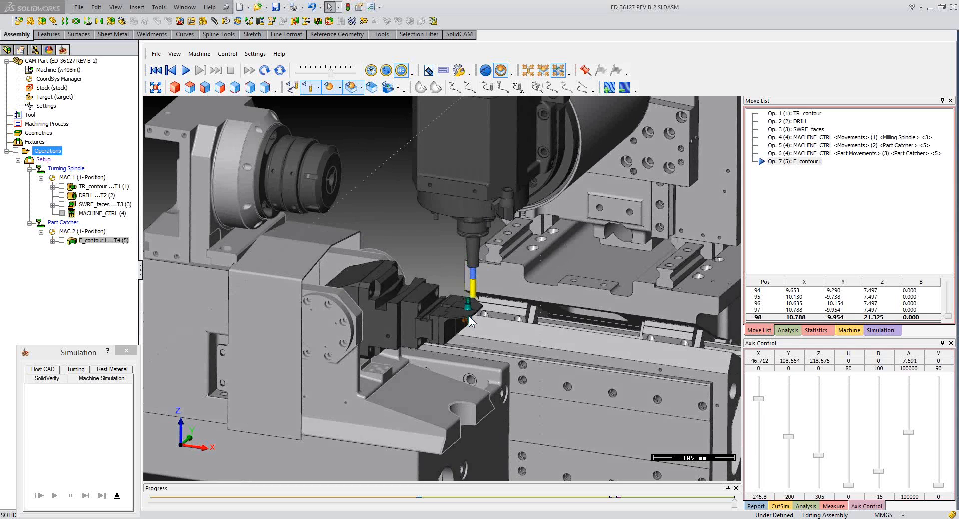
{"action": "middle_click_drag", "start_coordinate": [469, 316], "coordinate": [469, 315]}
{"action": "scroll", "coordinate": [469, 320], "scroll_direction": "up", "scroll_amount": 4}
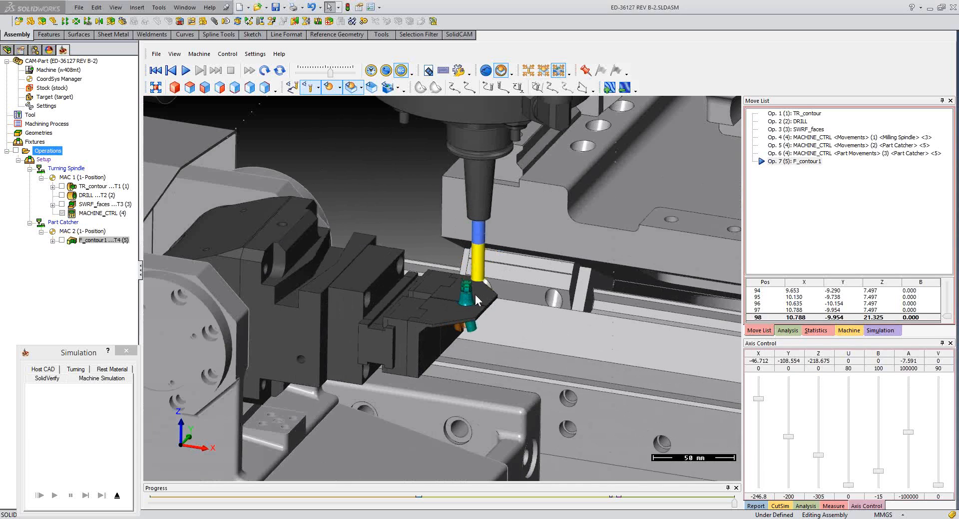
{"action": "scroll", "coordinate": [477, 300], "scroll_direction": "up", "scroll_amount": 1}
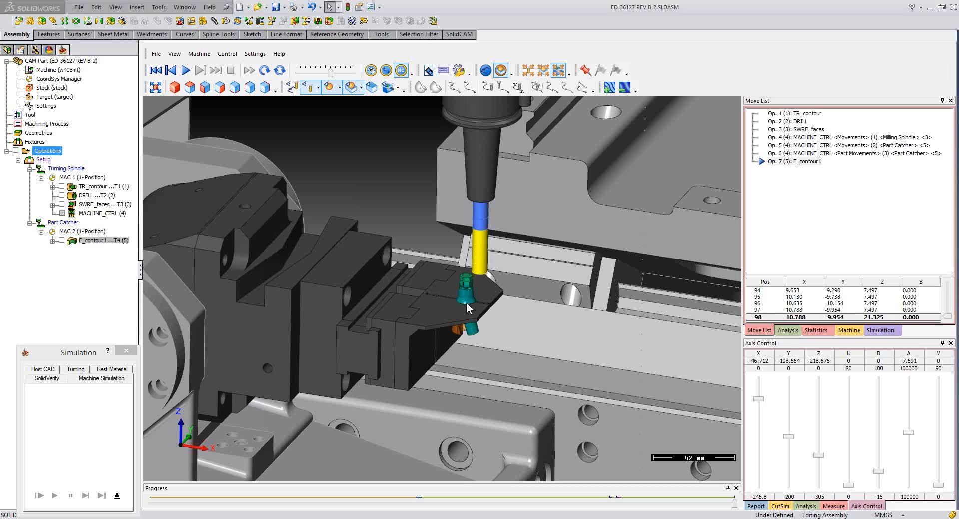
{"action": "left_click", "coordinate": [118, 496]}
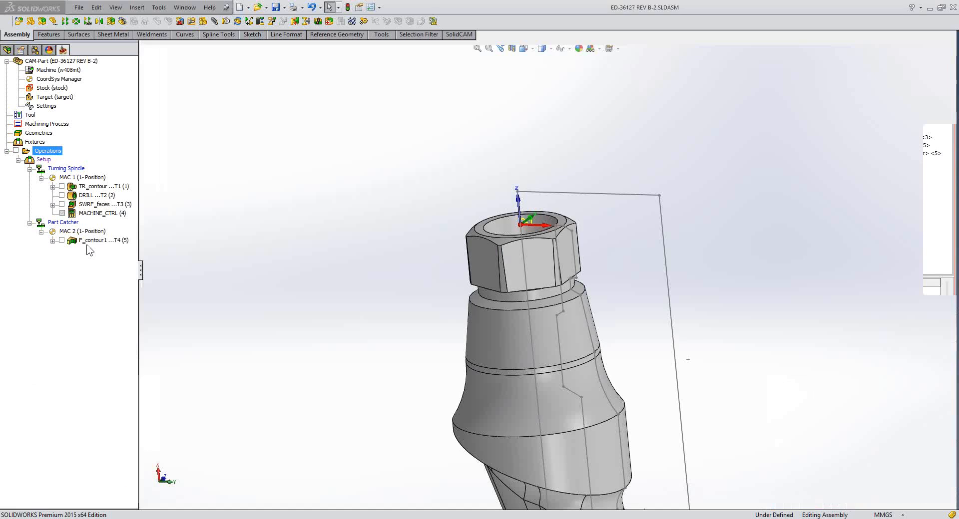
In the MACHINE_CTRL operation, set the U (Z) value of the part catcher's third movement to -10
{"action": "left_click", "coordinate": [95, 215]}
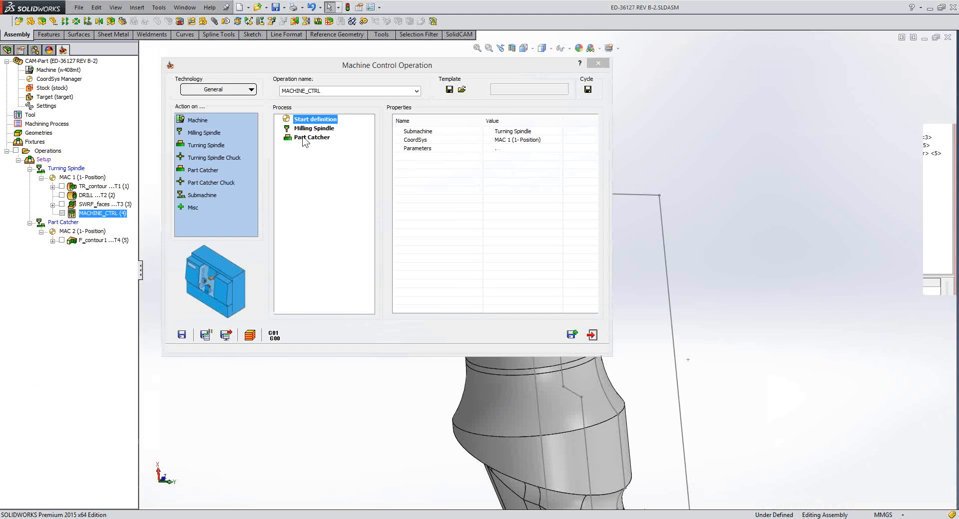
{"action": "left_click", "coordinate": [305, 142]}
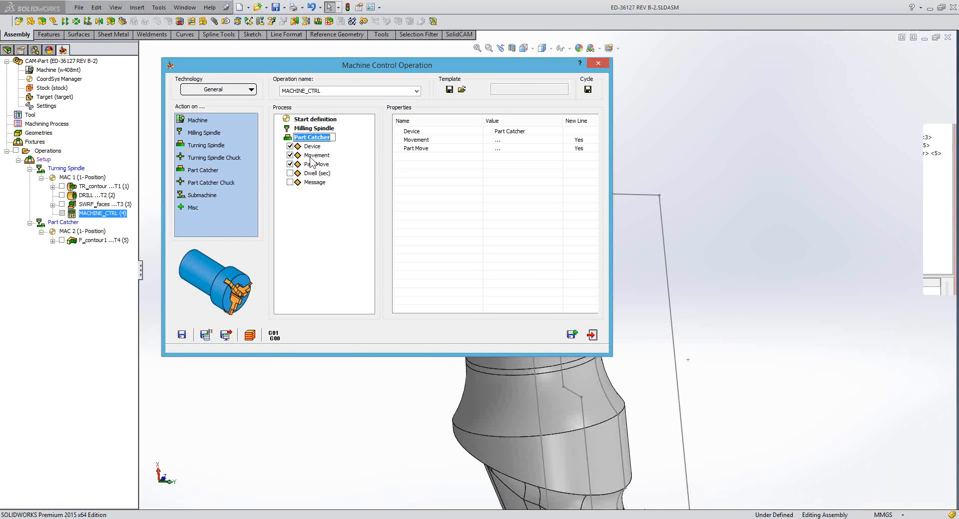
{"action": "left_click", "coordinate": [314, 157]}
{"action": "left_click", "coordinate": [316, 155]}
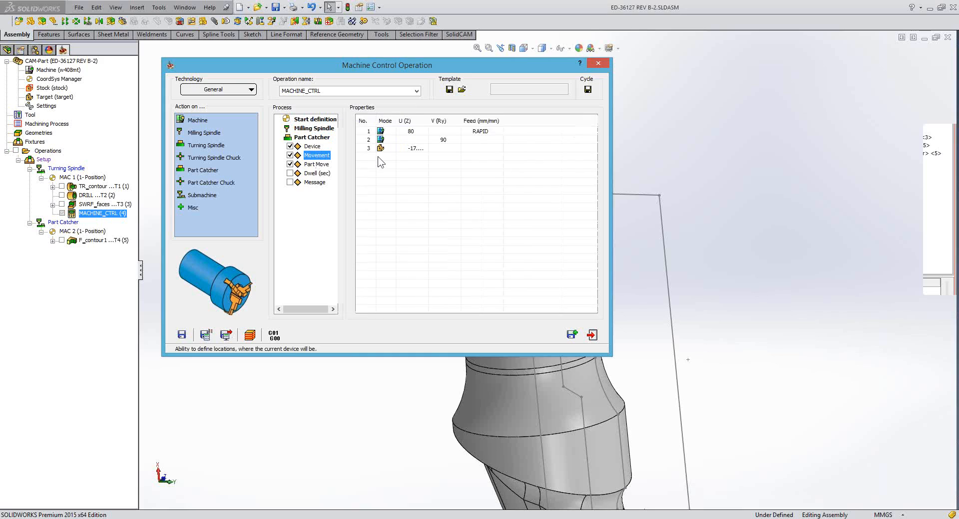
{"action": "left_click", "coordinate": [378, 157]}
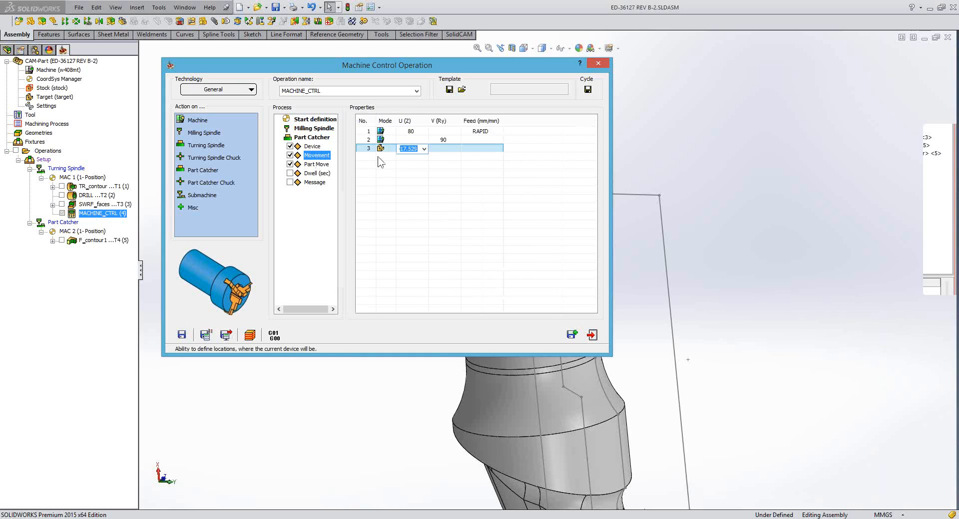
{"action": "type", "text": "-10"}
{"action": "key", "text": "Return"}
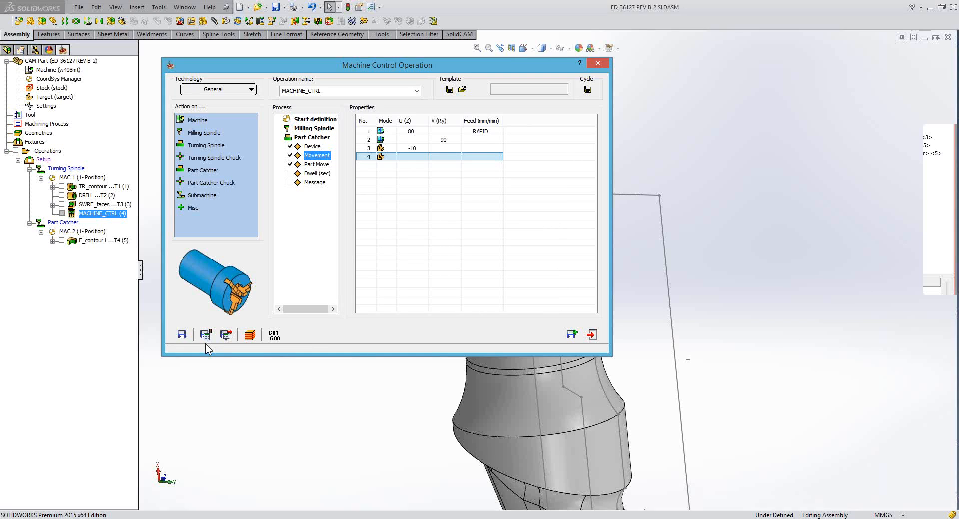
Simulate the machine control operation up to the part catcher's last approach position and inspect where the jaws meet the abutment
{"action": "left_click", "coordinate": [249, 334]}
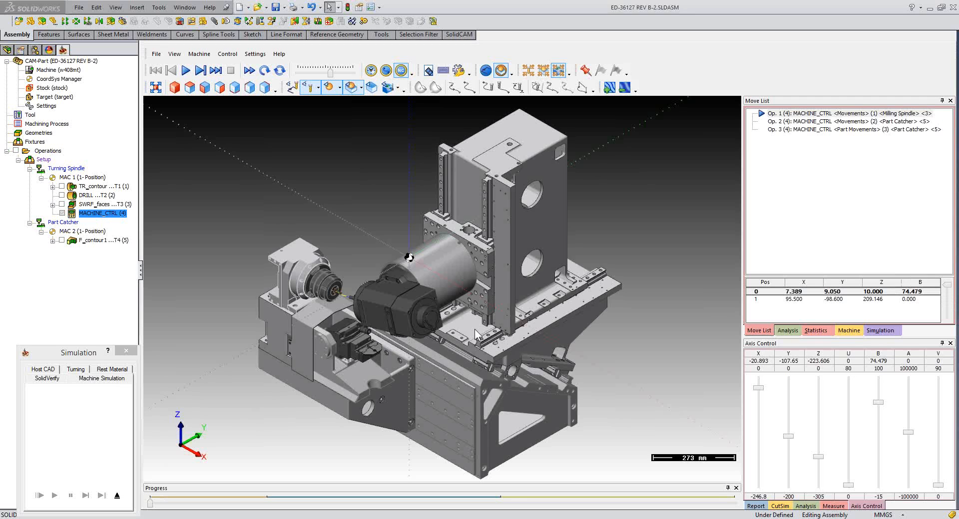
{"action": "middle_click_drag", "start_coordinate": [475, 330], "coordinate": [385, 337]}
{"action": "scroll", "coordinate": [385, 337], "scroll_direction": "up", "scroll_amount": 3}
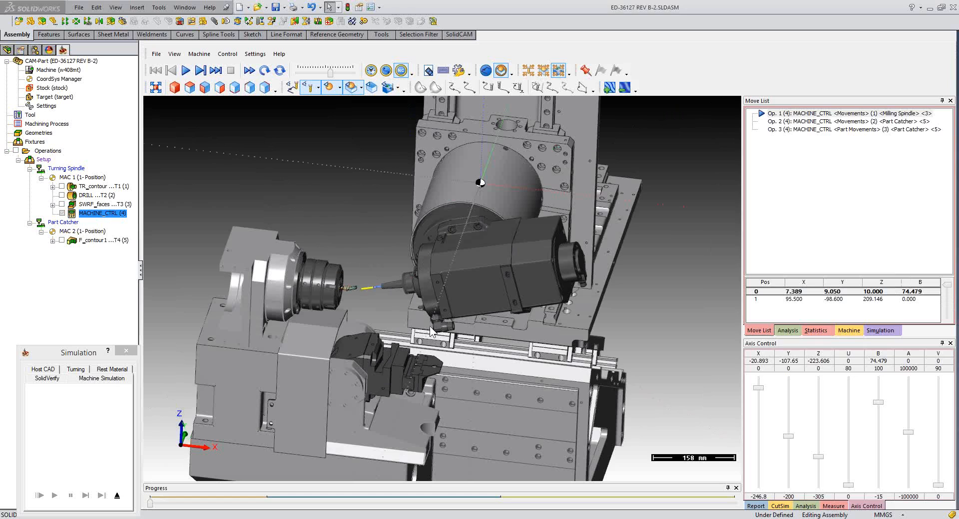
{"action": "scroll", "coordinate": [386, 314], "scroll_direction": "up", "scroll_amount": 1}
{"action": "scroll", "coordinate": [386, 314], "scroll_direction": "up", "scroll_amount": 1}
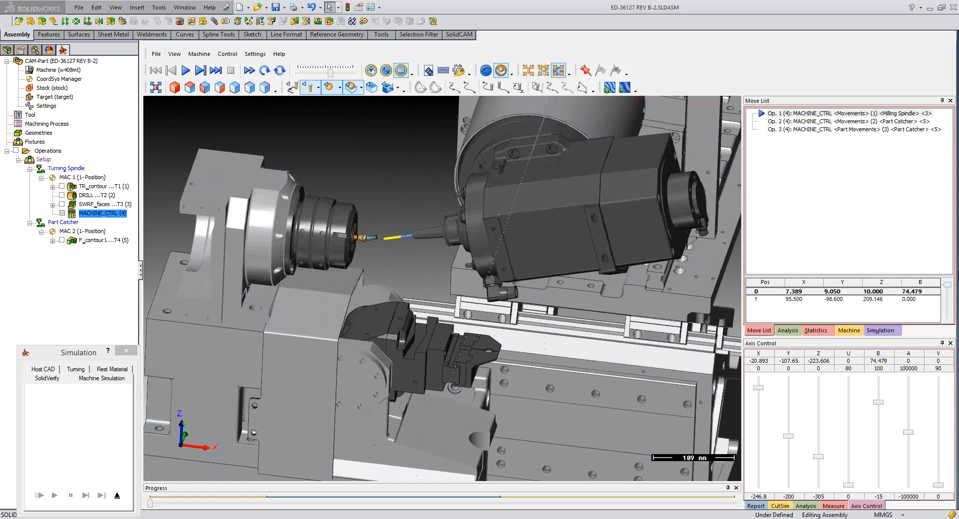
{"action": "scroll", "coordinate": [386, 313], "scroll_direction": "up", "scroll_amount": 1}
{"action": "left_click", "coordinate": [835, 310]}
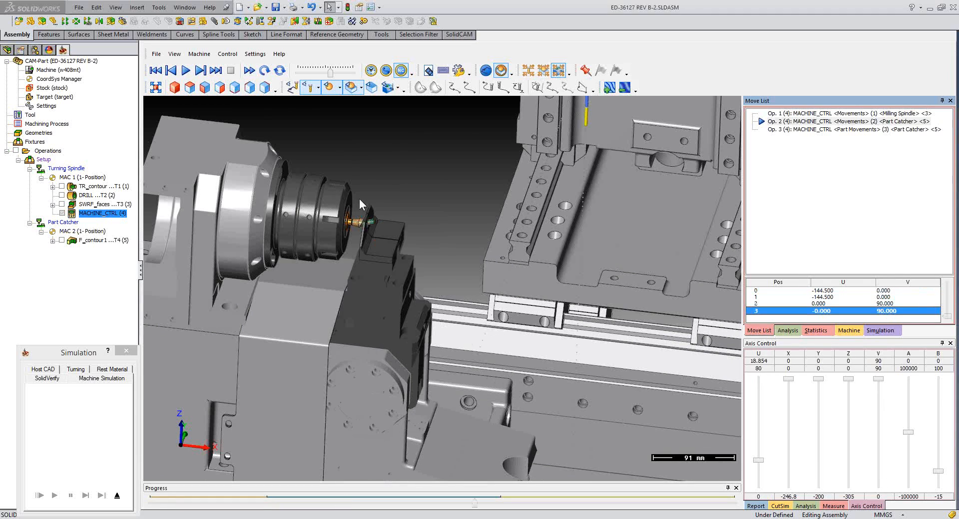
{"action": "scroll", "coordinate": [358, 223], "scroll_direction": "up", "scroll_amount": 3}
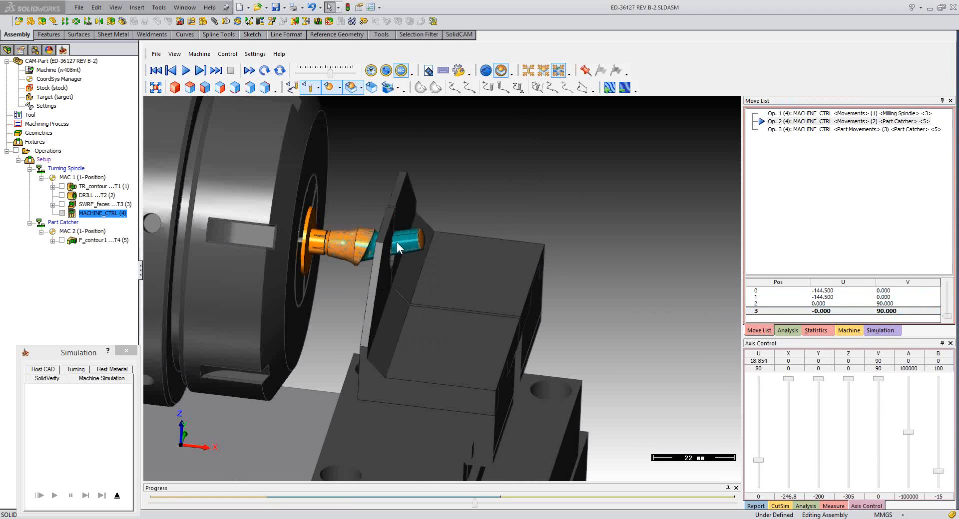
{"action": "scroll", "coordinate": [397, 242], "scroll_direction": "up", "scroll_amount": 2}
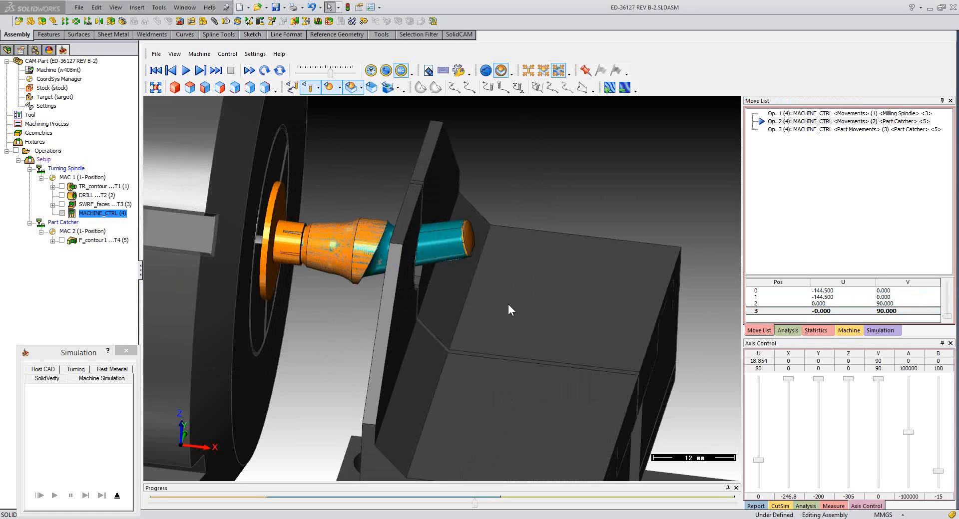
Advance the machine control simulation to the final position of the part catcher's part movement
{"action": "scroll", "coordinate": [507, 305], "scroll_direction": "down", "scroll_amount": 4}
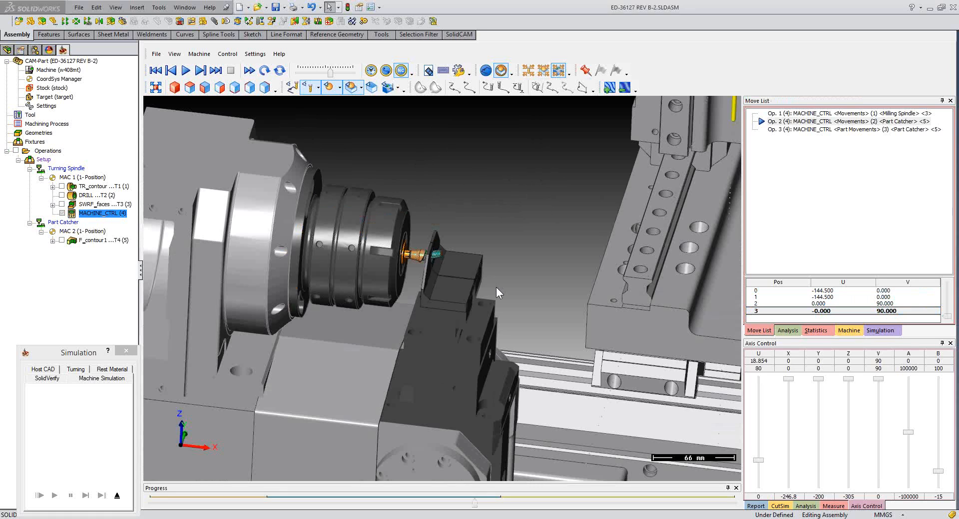
{"action": "scroll", "coordinate": [496, 287], "scroll_direction": "down", "scroll_amount": 1}
{"action": "left_click", "coordinate": [824, 302]}
{"action": "scroll", "coordinate": [824, 301], "scroll_direction": "down", "scroll_amount": 3}
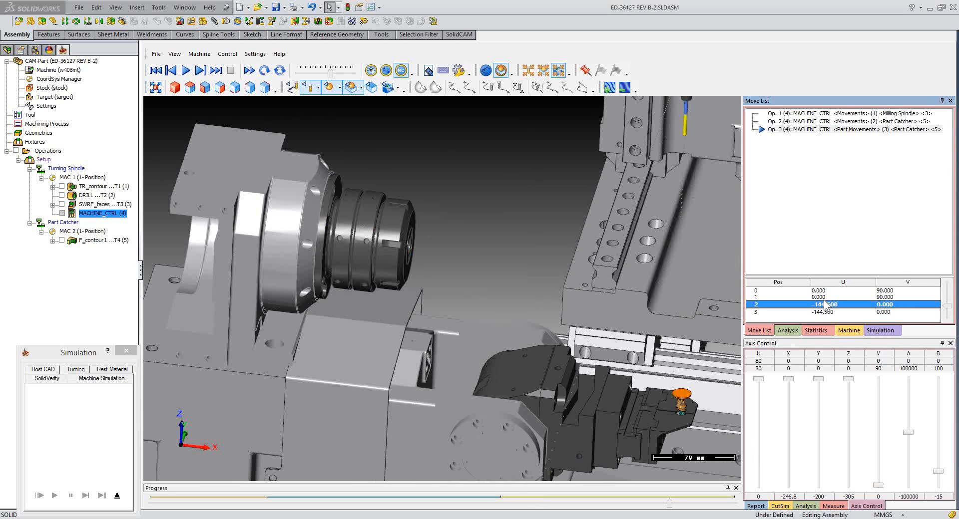
{"action": "scroll", "coordinate": [825, 305], "scroll_direction": "down", "scroll_amount": 1}
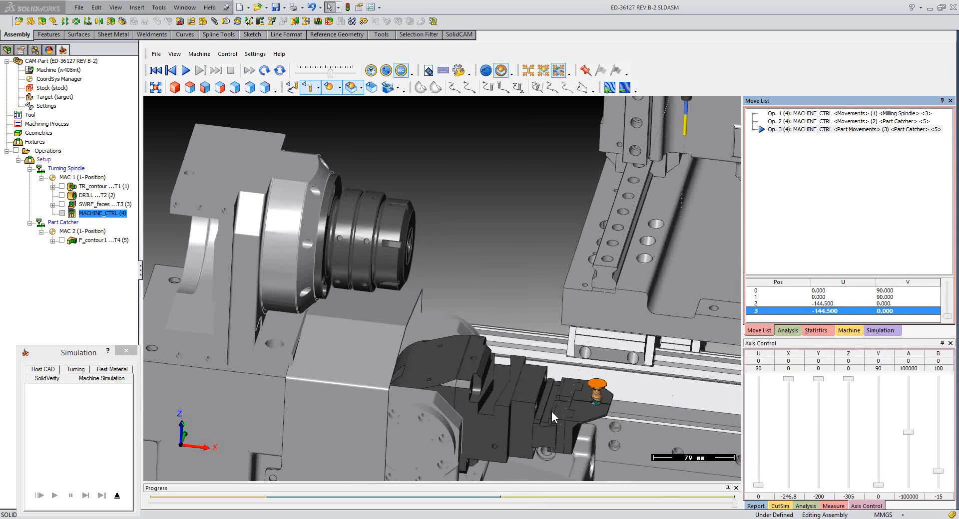
Inspect how the jaws hold the abutment after the transfer, and exit the simulation and the MACHINE_CTRL operation
{"action": "middle_click_drag", "start_coordinate": [552, 411], "coordinate": [541, 371]}
{"action": "scroll", "coordinate": [601, 376], "scroll_direction": "up", "scroll_amount": 1}
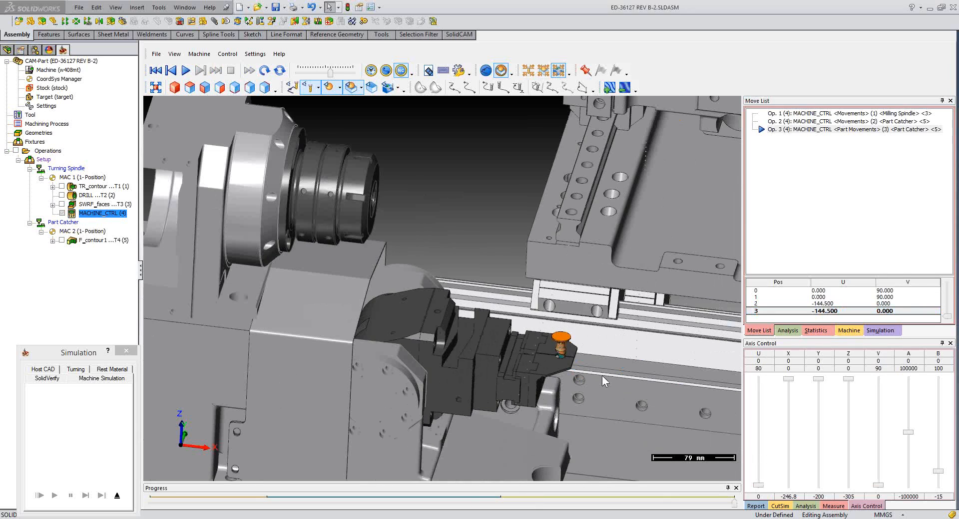
{"action": "scroll", "coordinate": [602, 375], "scroll_direction": "up", "scroll_amount": 4}
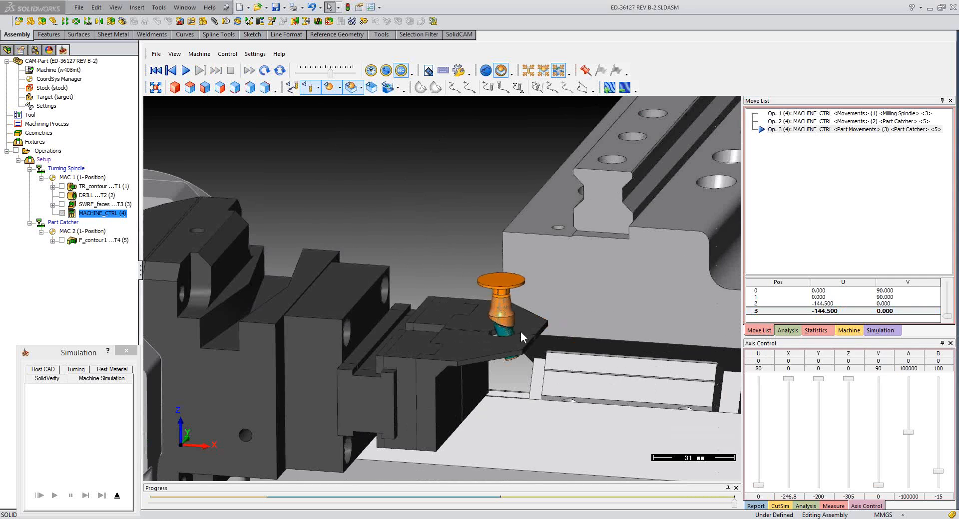
{"action": "scroll", "coordinate": [520, 331], "scroll_direction": "up", "scroll_amount": 2}
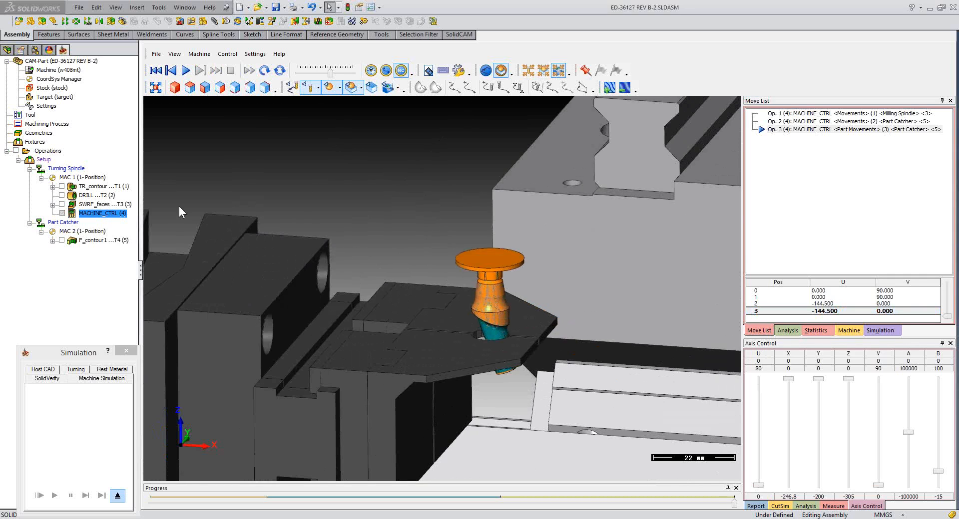
{"action": "key", "text": "Escape"}
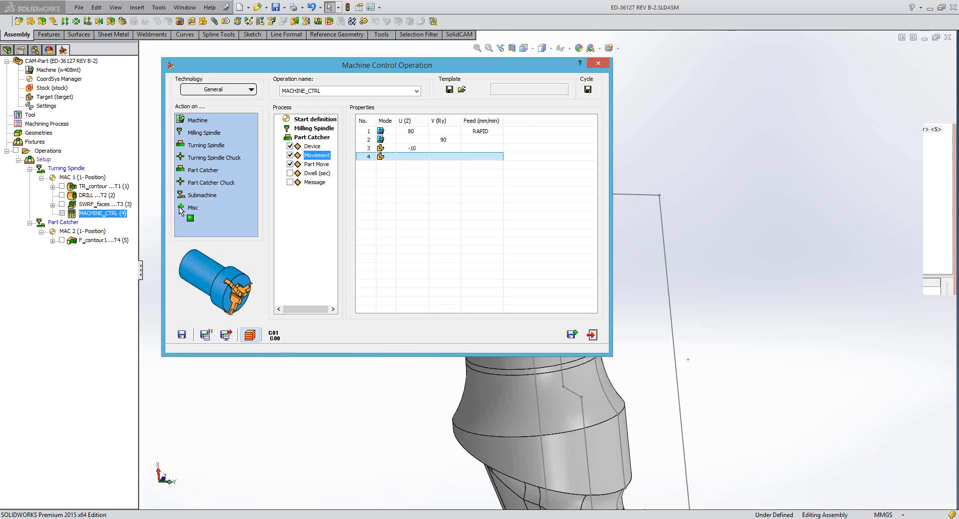
{"action": "key", "text": "Escape"}
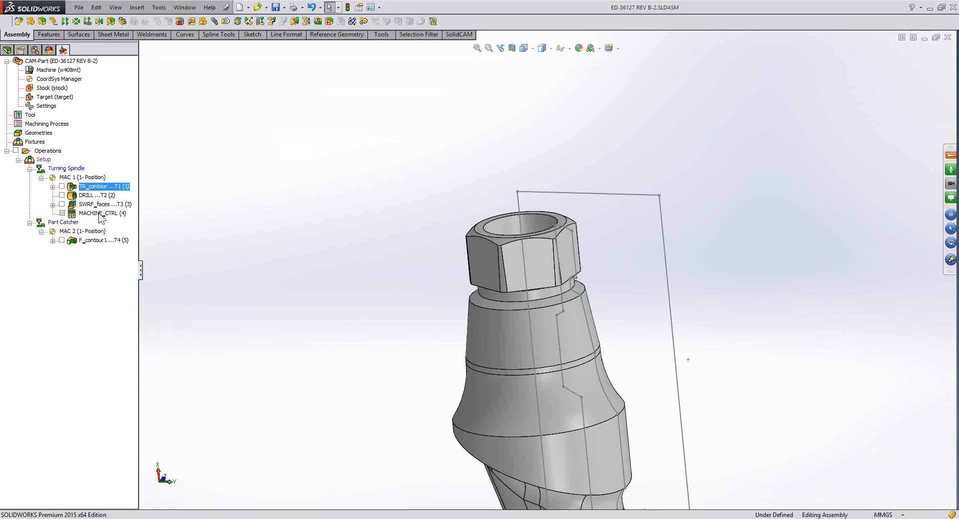
Suppress the four Turning Spindle operations, from TR_contour through MACHINE_CTRL, leaving only F_contour1 active
{"action": "left_click", "coordinate": [101, 213], "text": "shift"}
{"action": "right_click", "coordinate": [101, 215]}
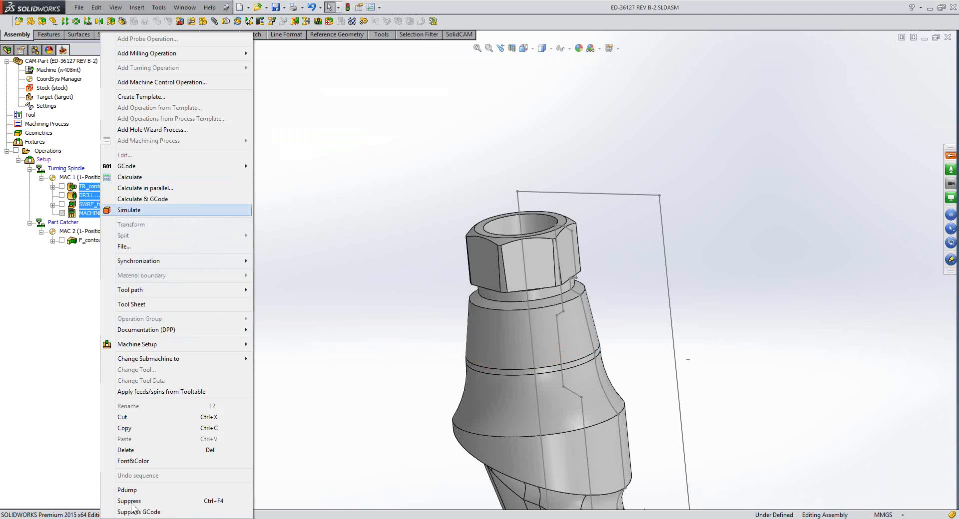
{"action": "left_click", "coordinate": [94, 211]}
{"action": "left_click_drag", "start_coordinate": [94, 212], "coordinate": [94, 214]}
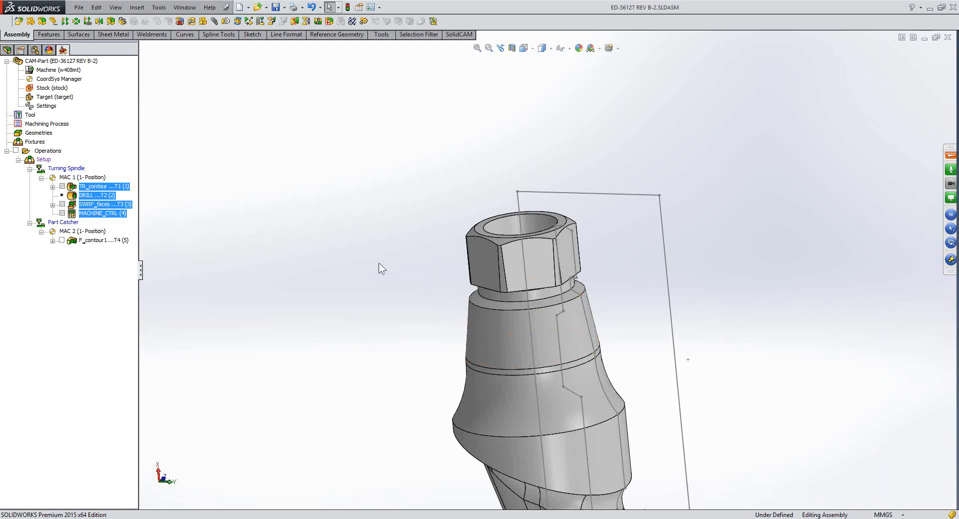
{"action": "left_click", "coordinate": [99, 241]}
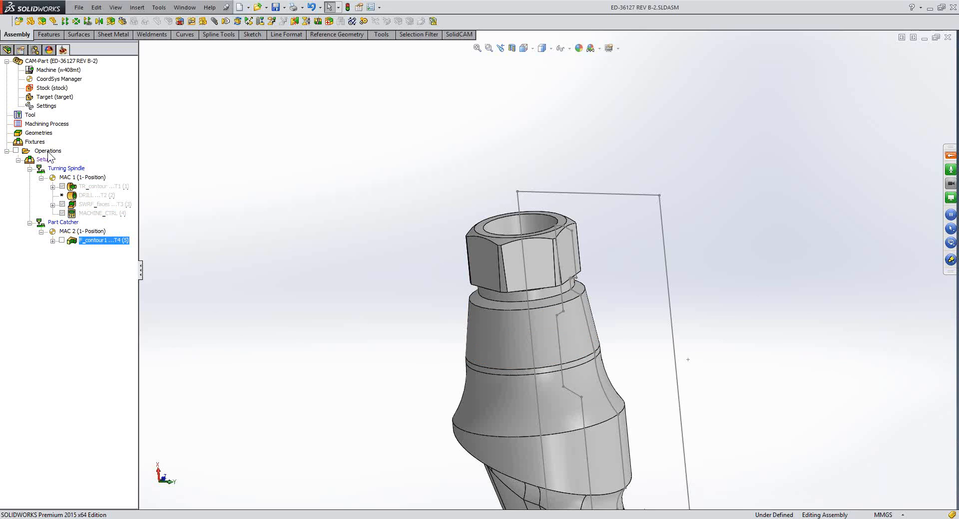
Simulate the active operations on the machine and inspect the stock and target part in the part catcher jaws
{"action": "right_click", "coordinate": [48, 151]}
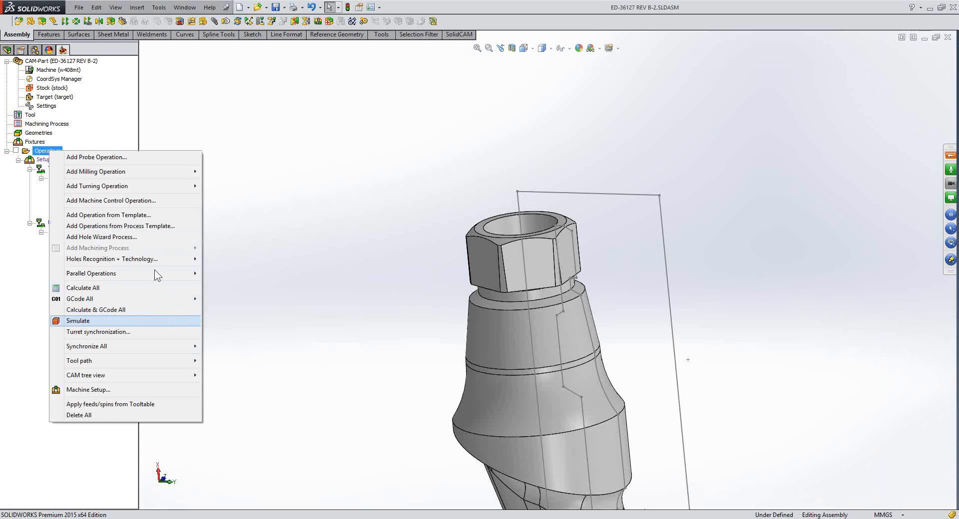
{"action": "left_click", "coordinate": [175, 321]}
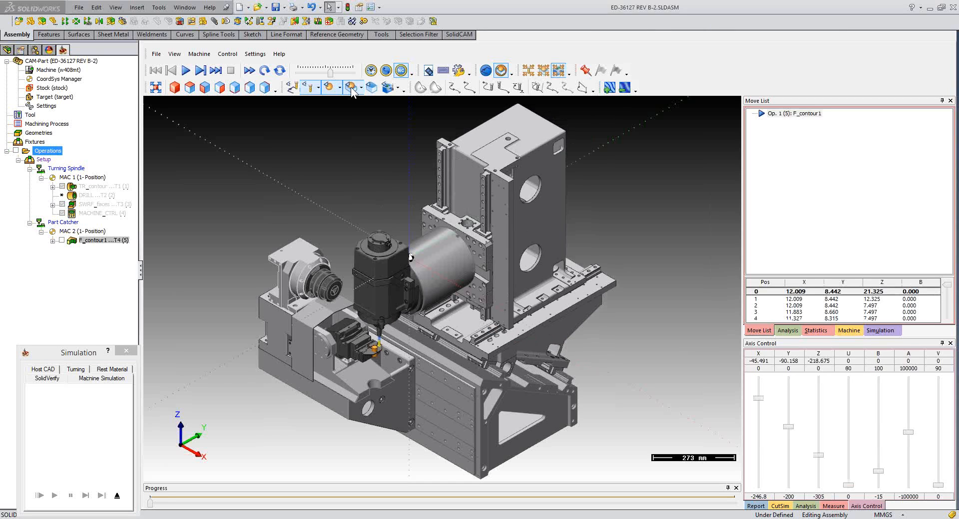
{"action": "middle_click_drag", "start_coordinate": [386, 345], "coordinate": [390, 325]}
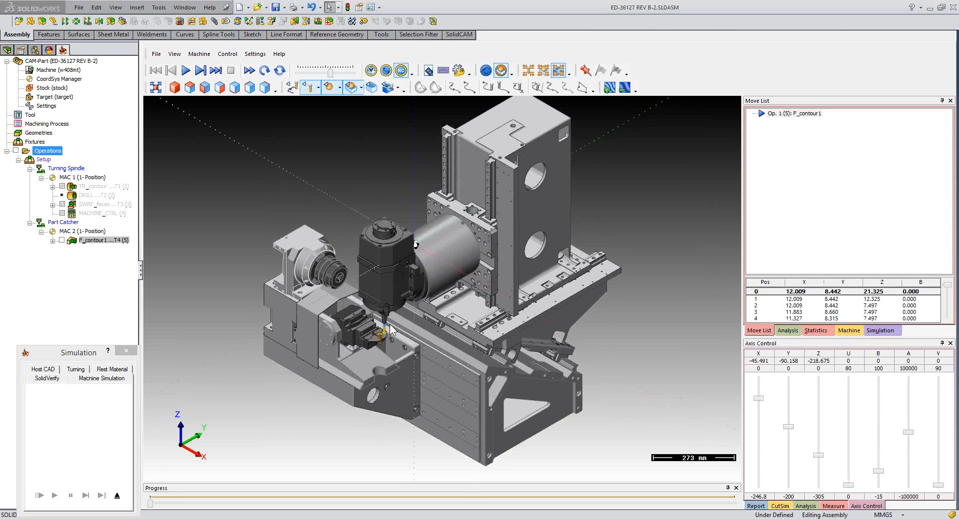
{"action": "scroll", "coordinate": [400, 288], "scroll_direction": "up", "scroll_amount": 5}
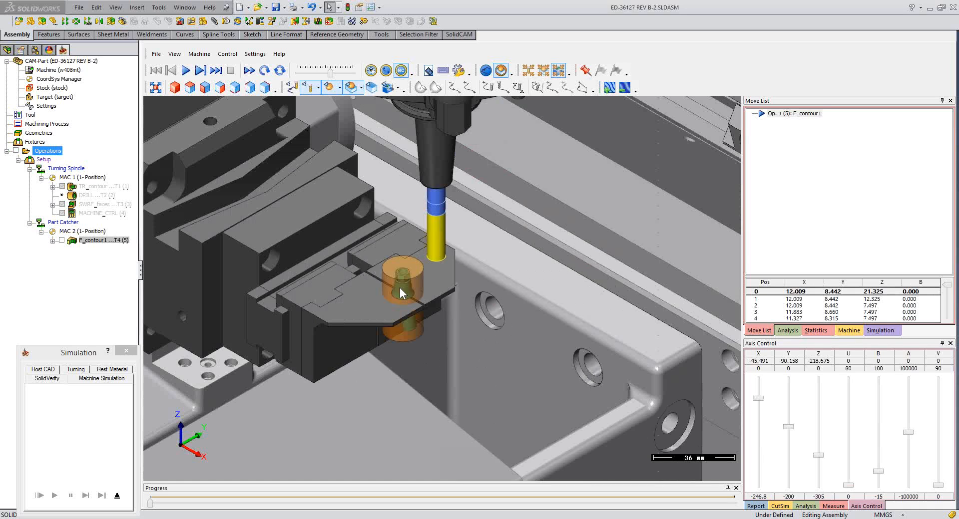
{"action": "scroll", "coordinate": [417, 310], "scroll_direction": "up", "scroll_amount": 5}
{"action": "middle_click_drag", "start_coordinate": [417, 311], "coordinate": [449, 317]}
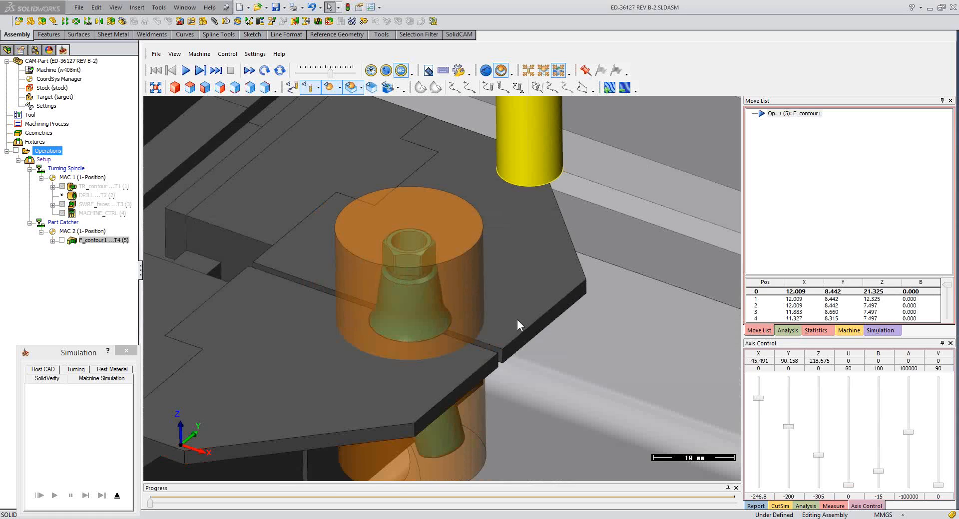
Examine the milling spindle, tool and part catcher positions on the whole machine, and exit the simulation
{"action": "scroll", "coordinate": [517, 320], "scroll_direction": "down", "scroll_amount": 15}
{"action": "scroll", "coordinate": [519, 325], "scroll_direction": "up", "scroll_amount": 3}
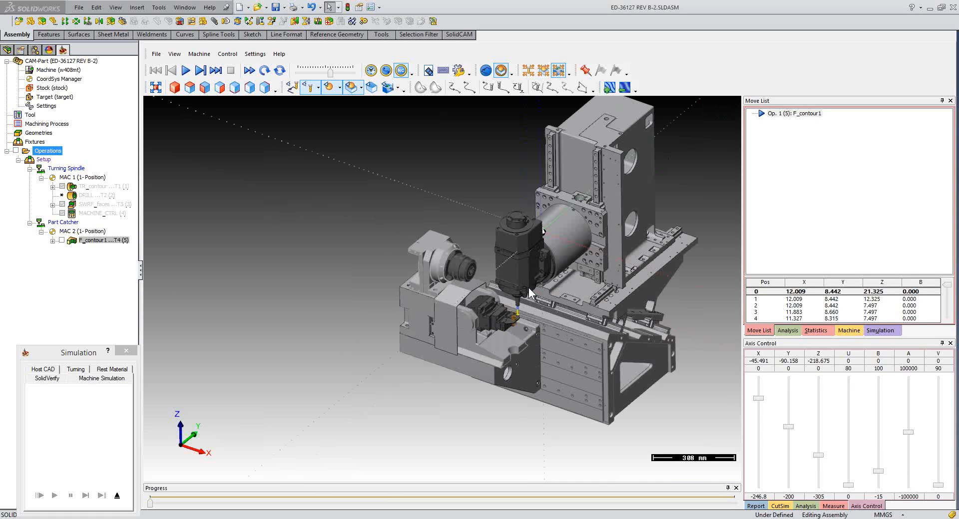
{"action": "scroll", "coordinate": [528, 310], "scroll_direction": "up", "scroll_amount": 6}
{"action": "scroll", "coordinate": [460, 302], "scroll_direction": "down", "scroll_amount": 9}
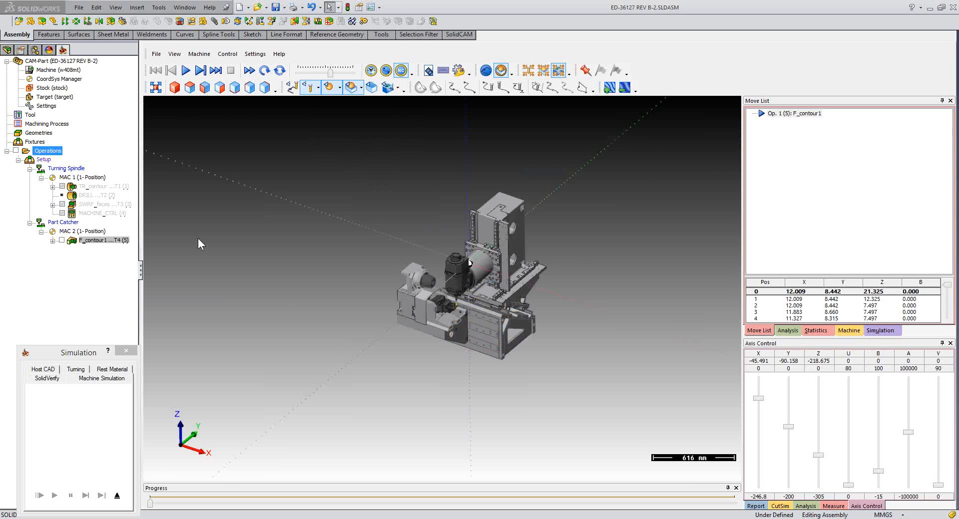
{"action": "scroll", "coordinate": [457, 299], "scroll_direction": "up", "scroll_amount": 2}
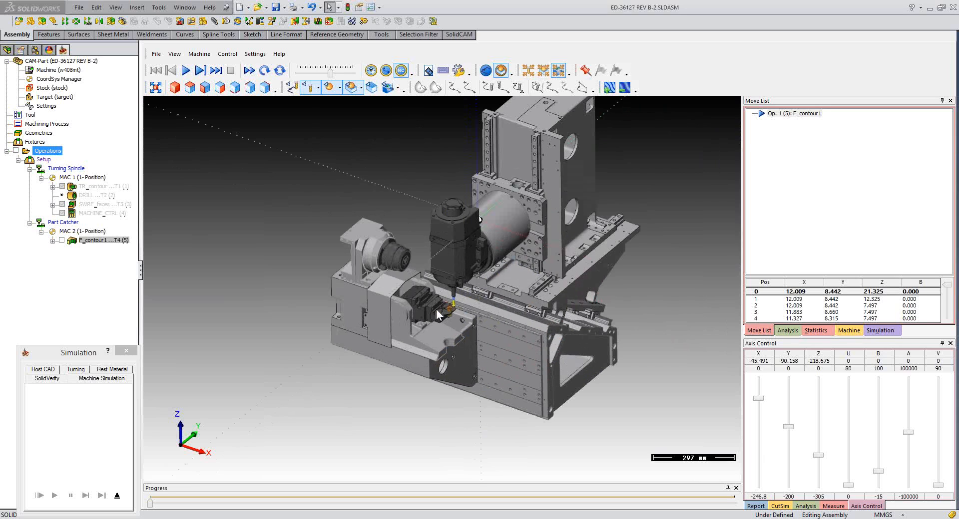
{"action": "scroll", "coordinate": [436, 309], "scroll_direction": "up", "scroll_amount": 3}
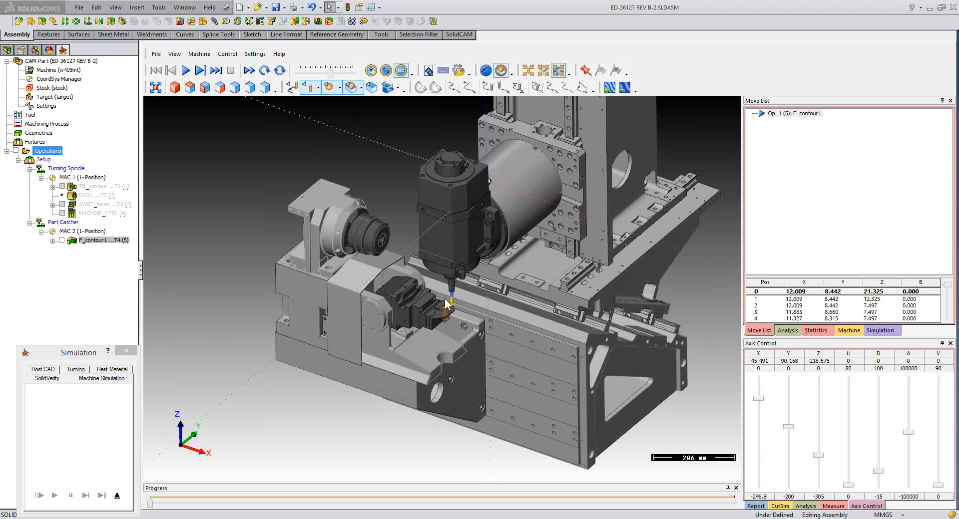
{"action": "scroll", "coordinate": [455, 322], "scroll_direction": "up", "scroll_amount": 2}
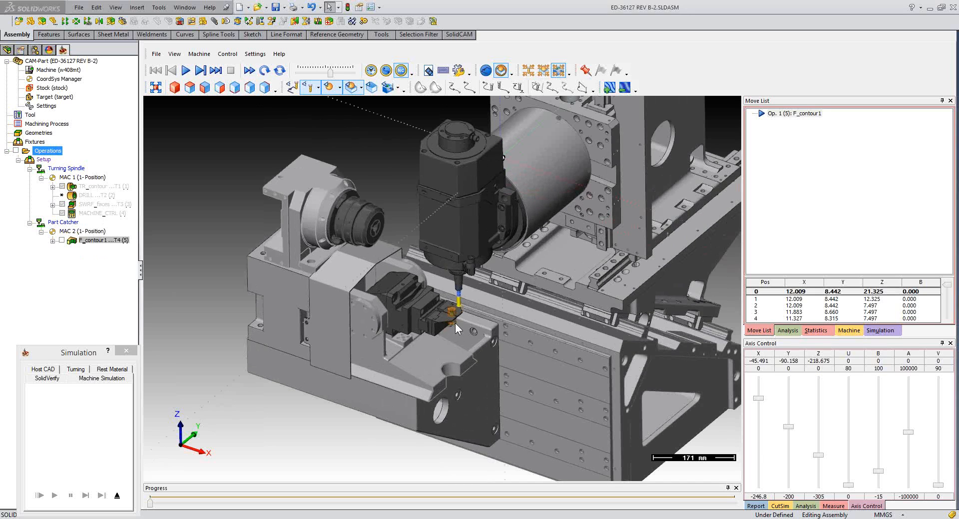
{"action": "scroll", "coordinate": [454, 323], "scroll_direction": "up", "scroll_amount": 2}
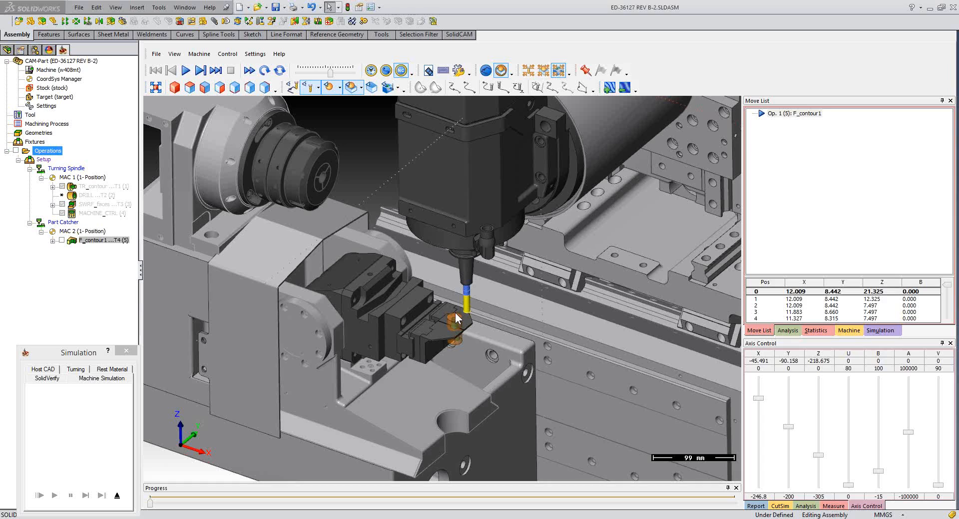
{"action": "left_click", "coordinate": [118, 494]}
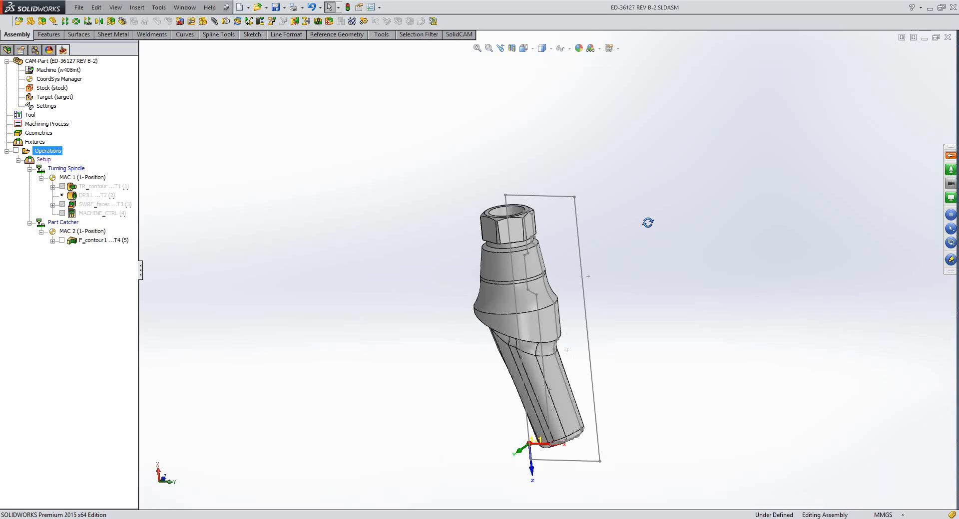
{"action": "middle_click_drag", "start_coordinate": [648, 222], "coordinate": [648, 223]}
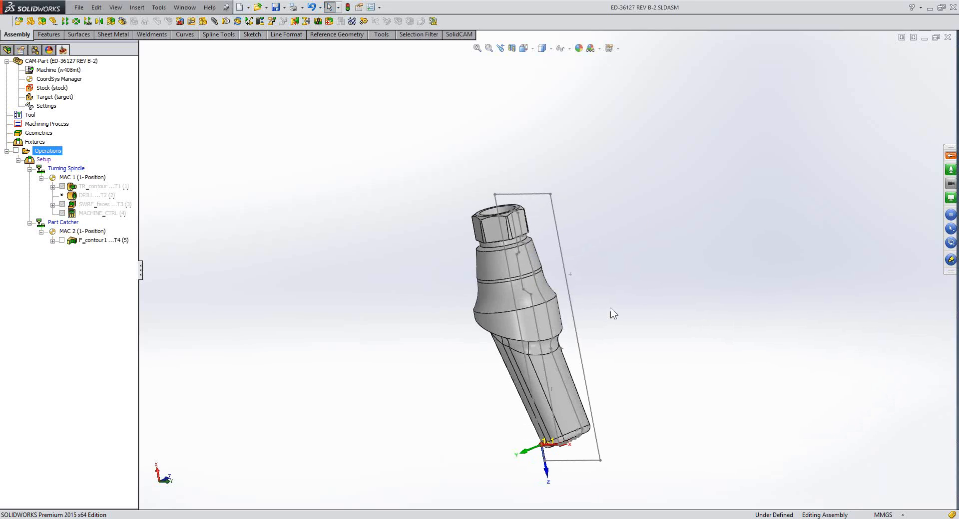